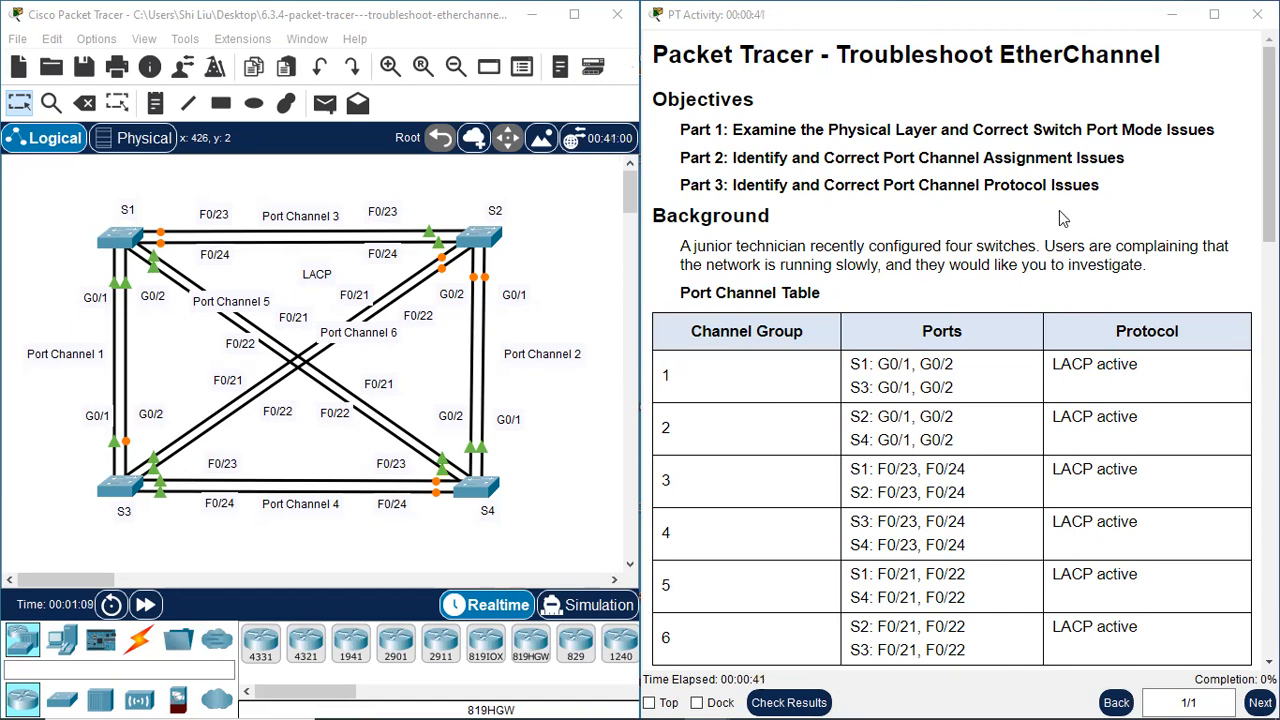
- Read the activity's objectives, background and Port Channel Table, matching the channel groups to the switch pairs in the topology
{"action": "scroll", "coordinate": [1141, 201], "scroll_direction": "down", "scroll_amount": 1}
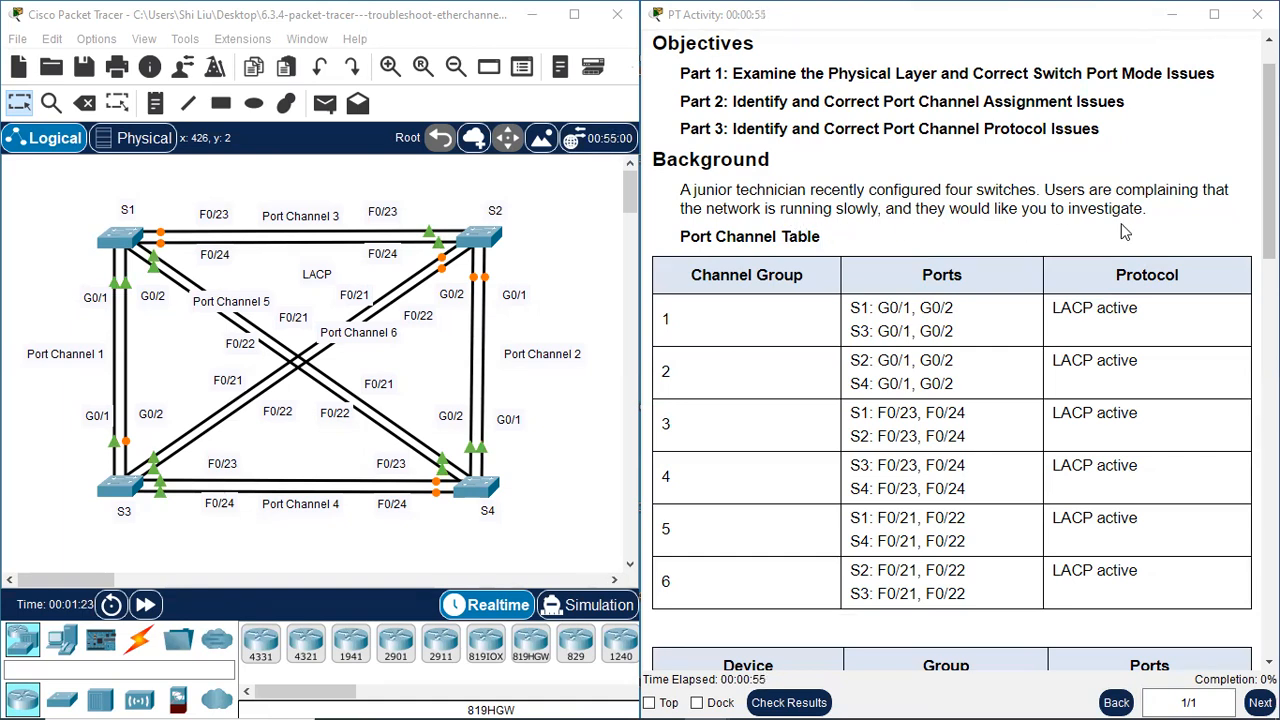
{"action": "scroll", "coordinate": [1124, 232], "scroll_direction": "down", "scroll_amount": 2}
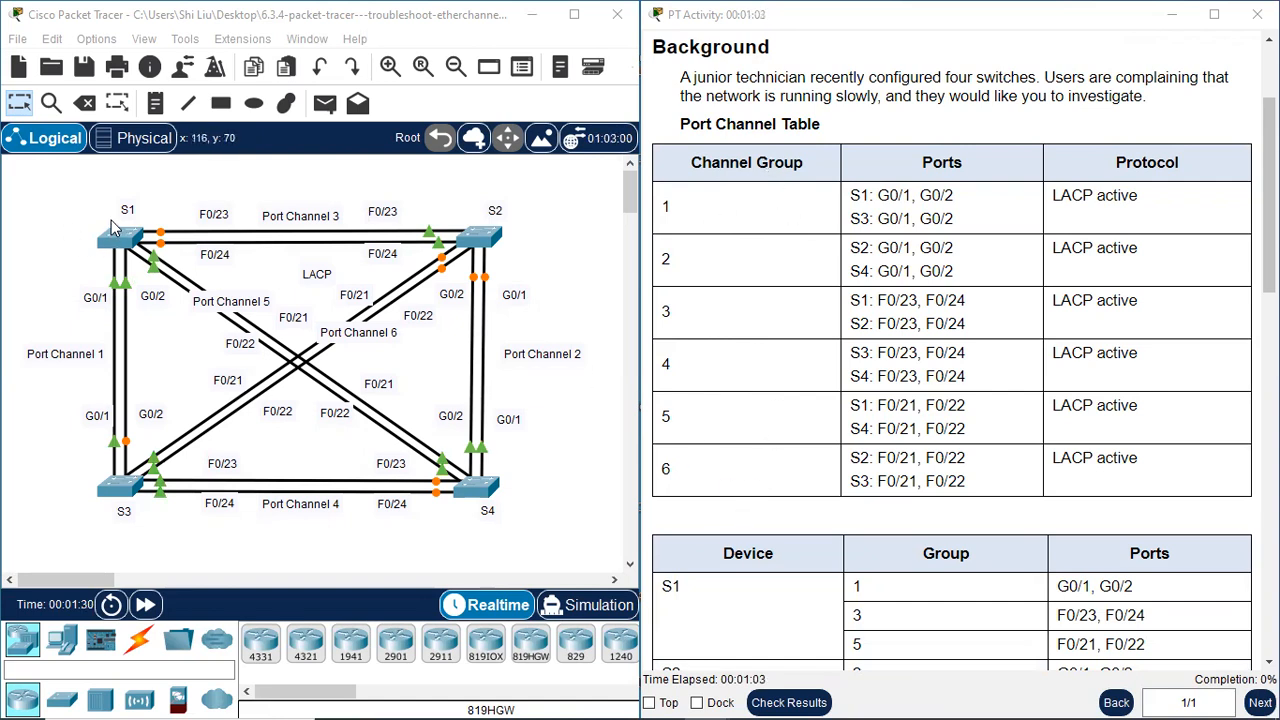
{"action": "left_click_drag", "start_coordinate": [90, 175], "coordinate": [165, 547]}
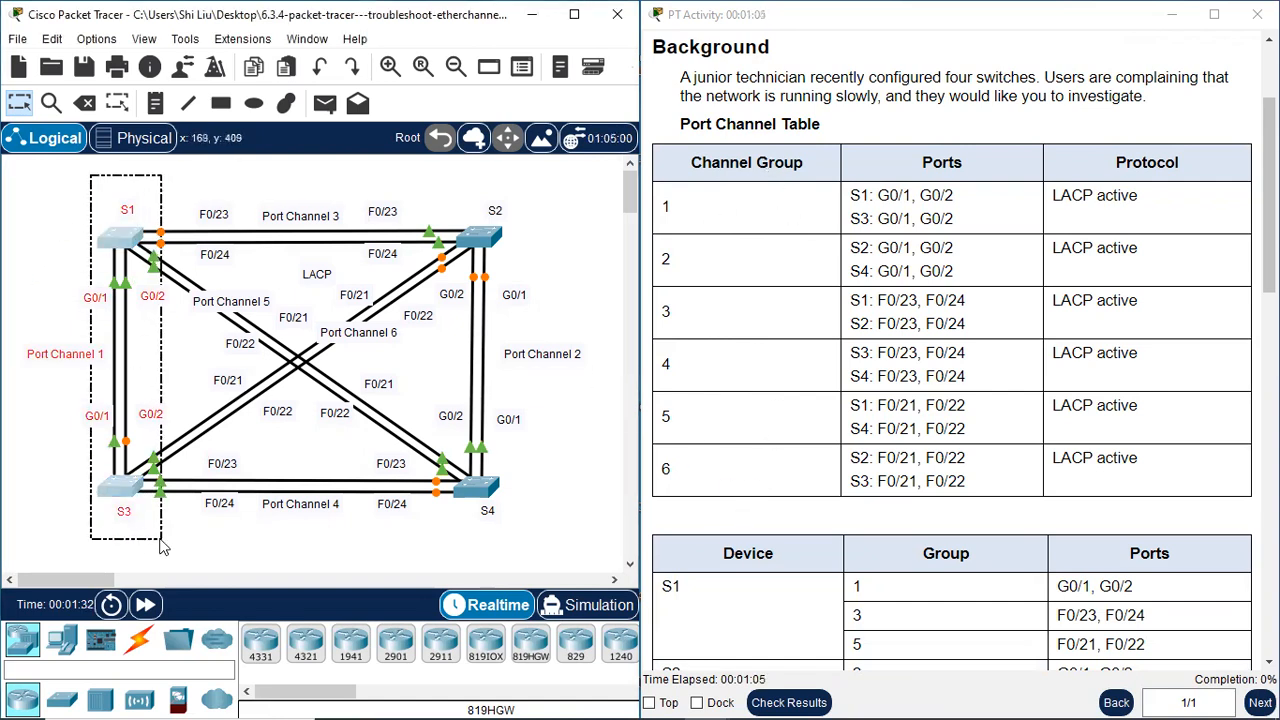
{"action": "left_click_drag", "start_coordinate": [438, 176], "coordinate": [532, 547]}
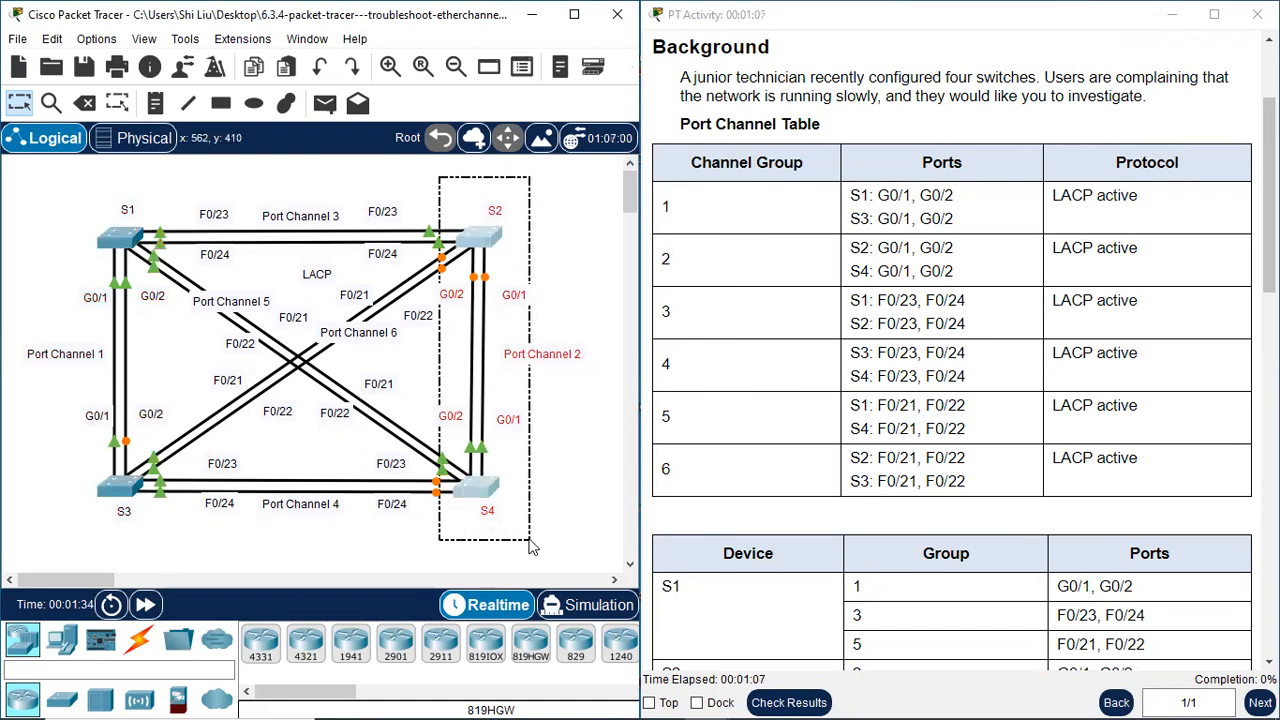
{"action": "left_click_drag", "start_coordinate": [62, 180], "coordinate": [575, 280]}
{"action": "left_click_drag", "start_coordinate": [46, 458], "coordinate": [596, 560]}
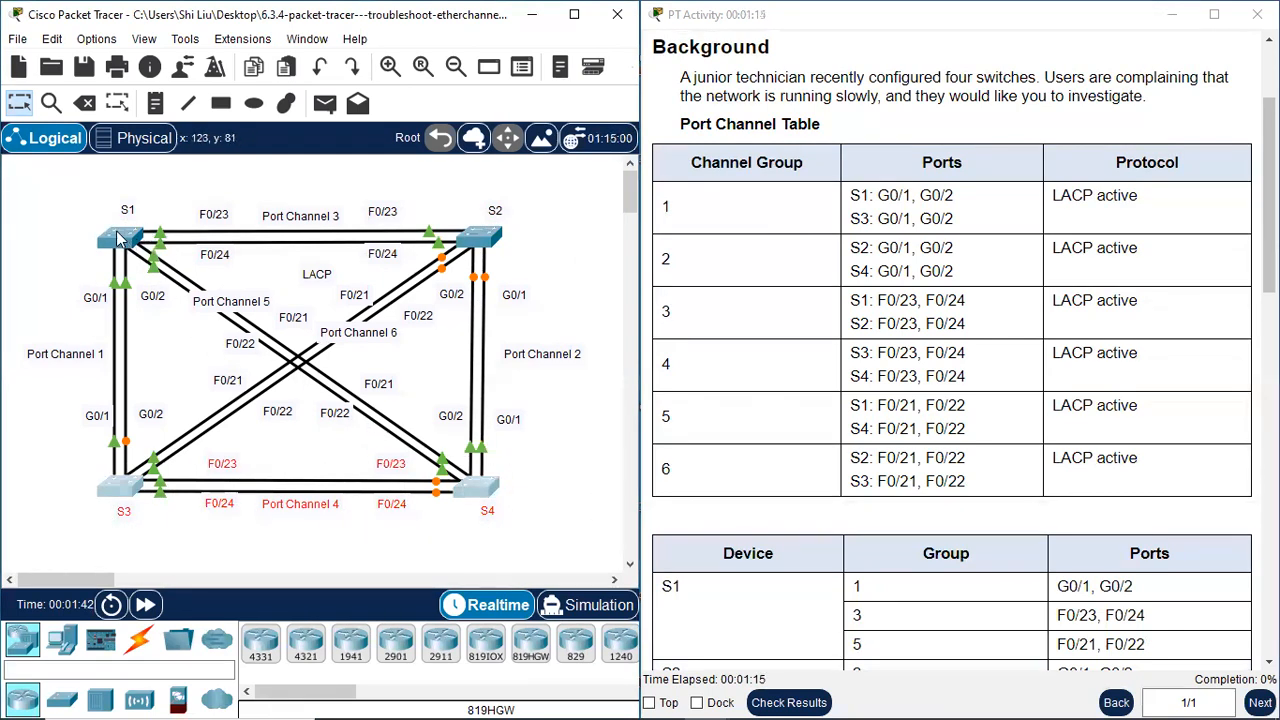
{"action": "left_click", "coordinate": [565, 255]}
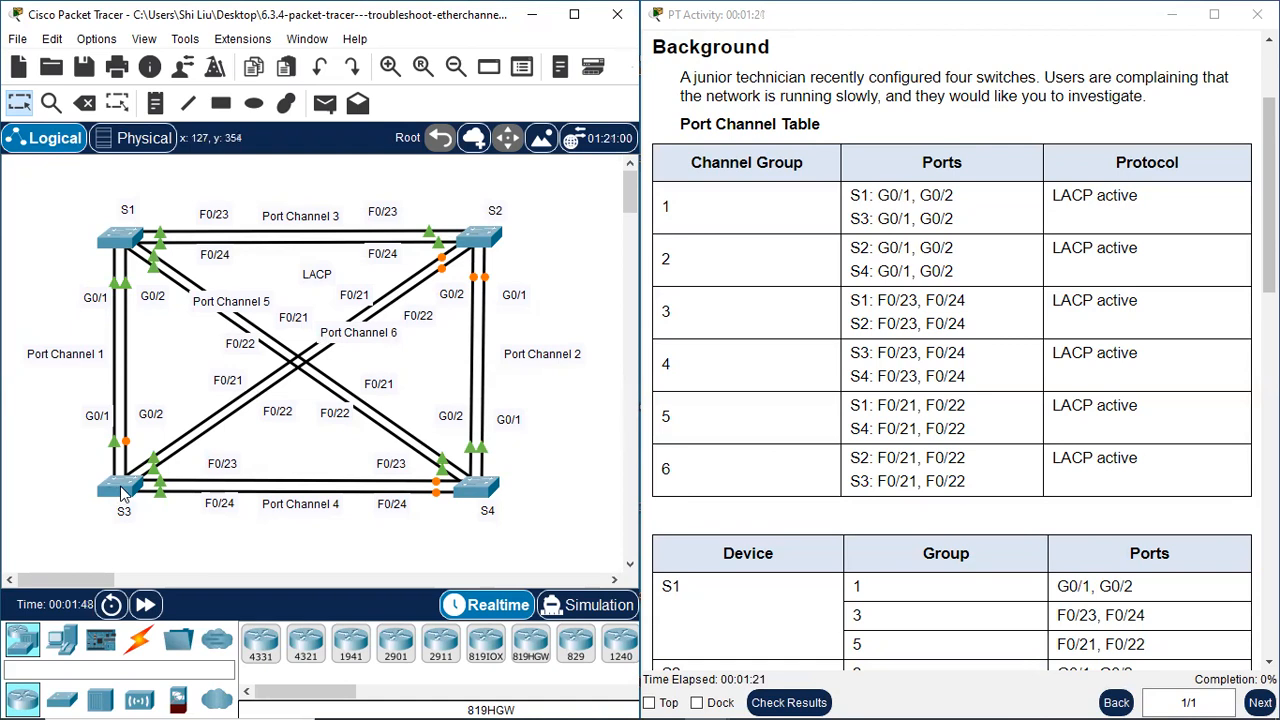
{"action": "left_click", "coordinate": [902, 318]}
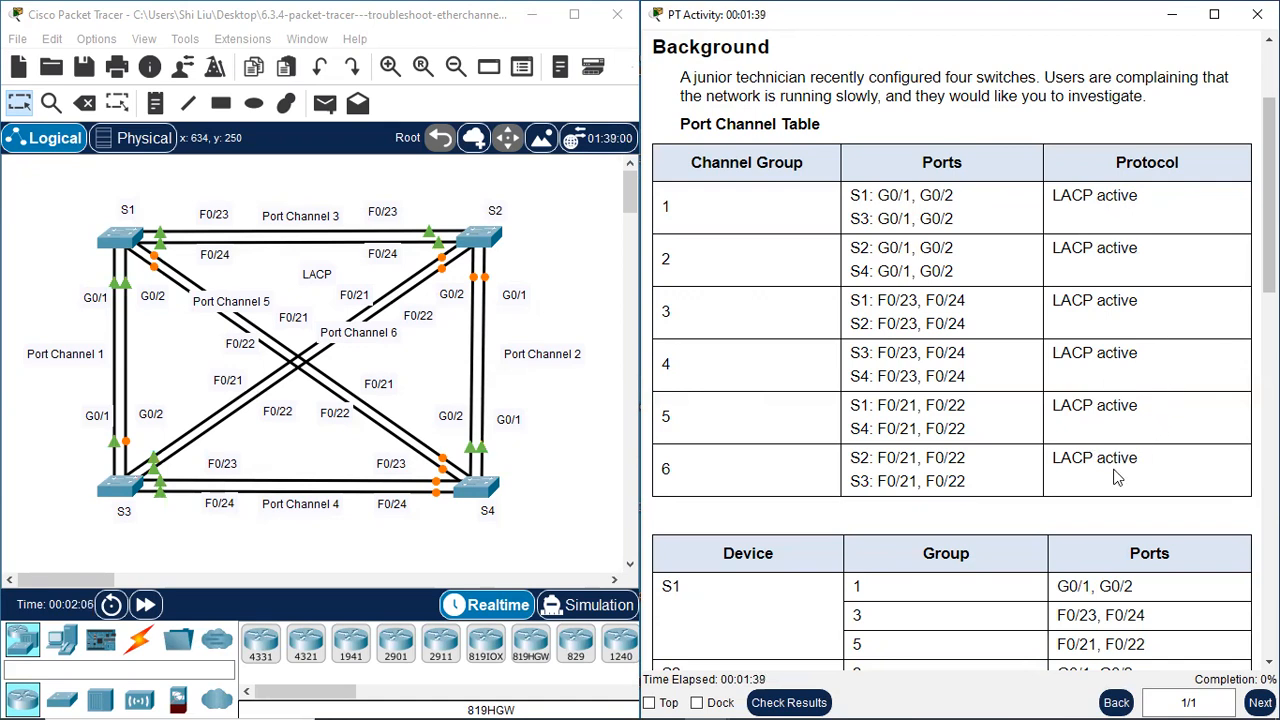
- Review the device table listing the channel groups and ports assigned to S1, S2, S3 and S4
{"action": "scroll", "coordinate": [1106, 391], "scroll_direction": "down", "scroll_amount": 6}
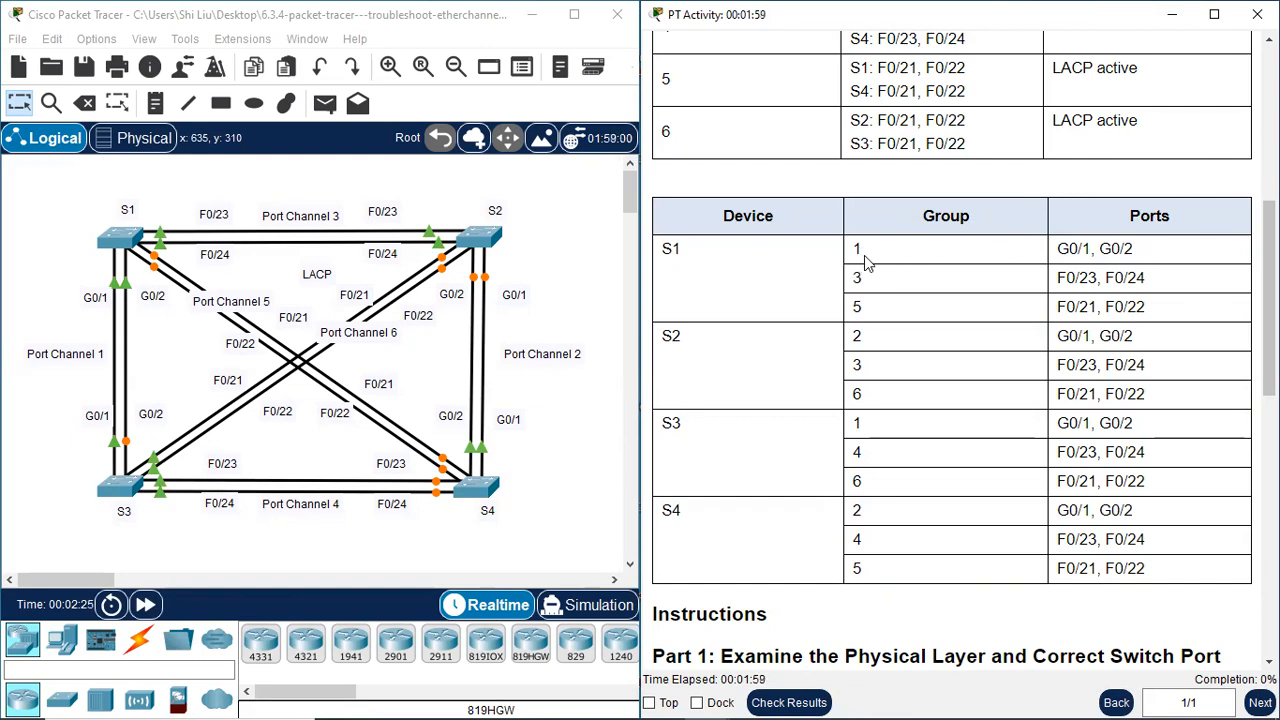
{"action": "left_click_drag", "start_coordinate": [1135, 255], "coordinate": [1059, 256]}
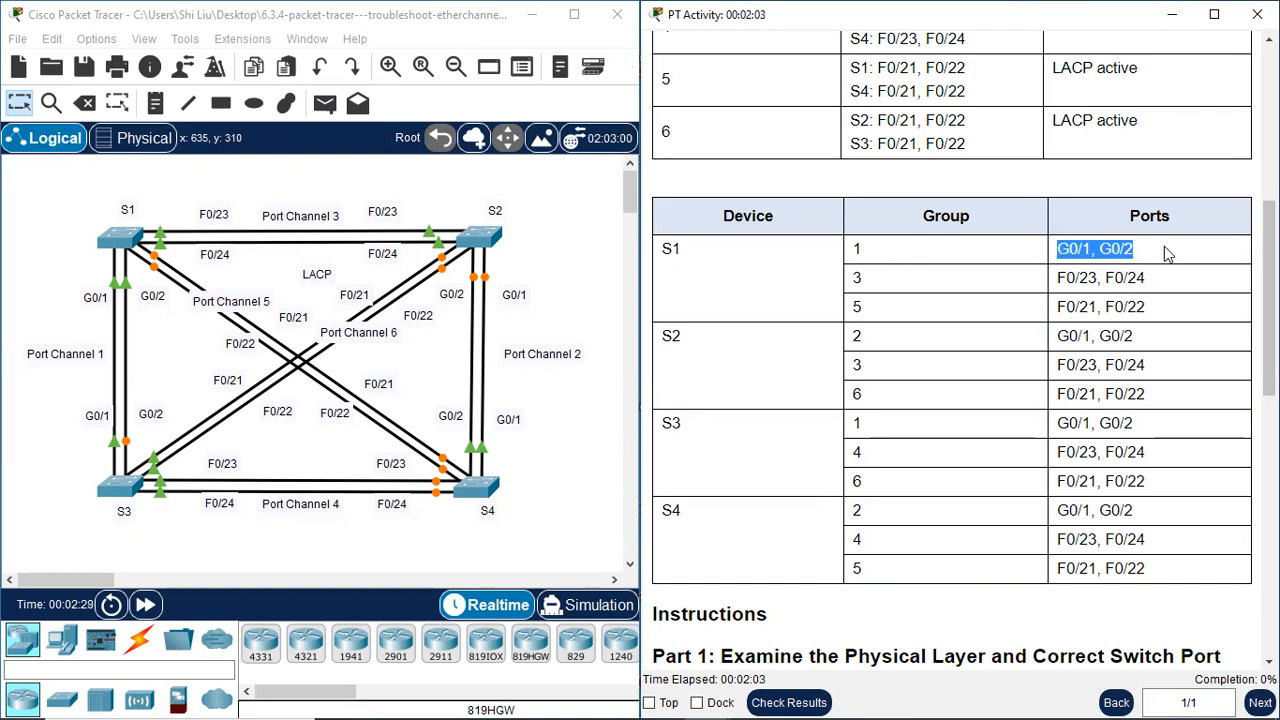
{"action": "left_click_drag", "start_coordinate": [1150, 280], "coordinate": [1075, 287]}
{"action": "left_click", "coordinate": [975, 455]}
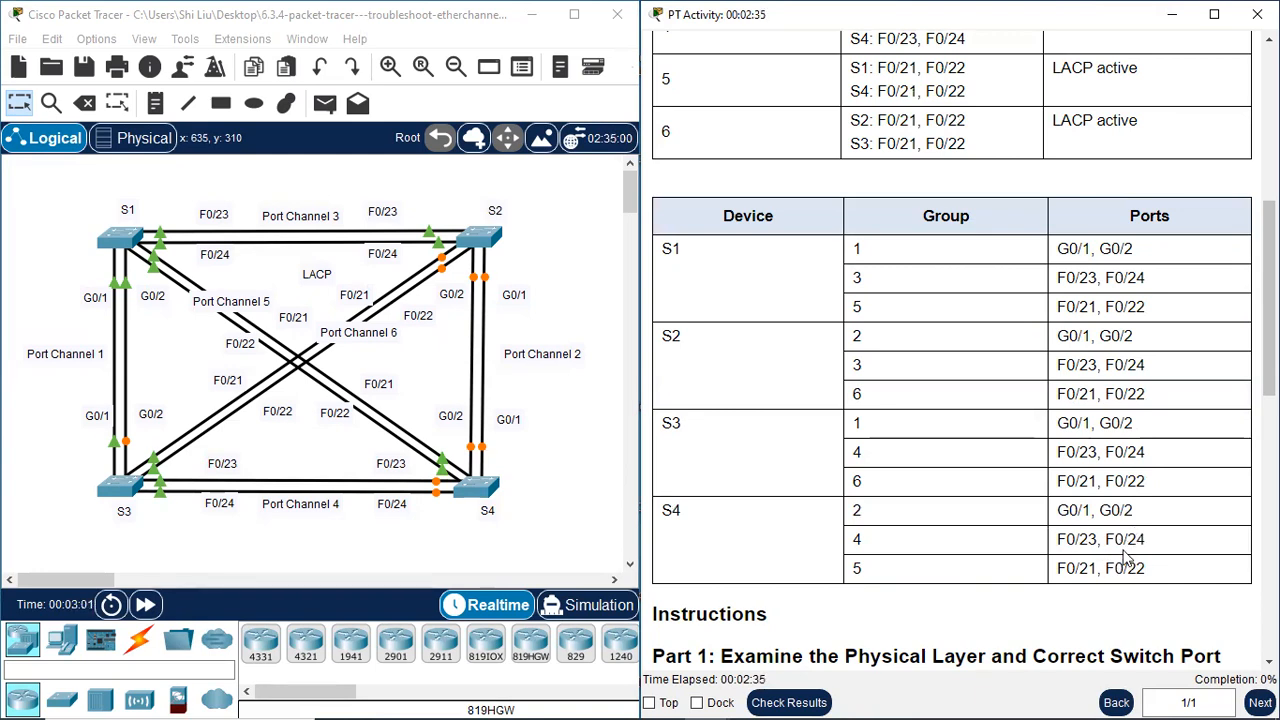
- Read the Part 1 instructions on looking for access ports and verifying that ports are in trunk mode
{"action": "scroll", "coordinate": [900, 486], "scroll_direction": "down", "scroll_amount": 5}
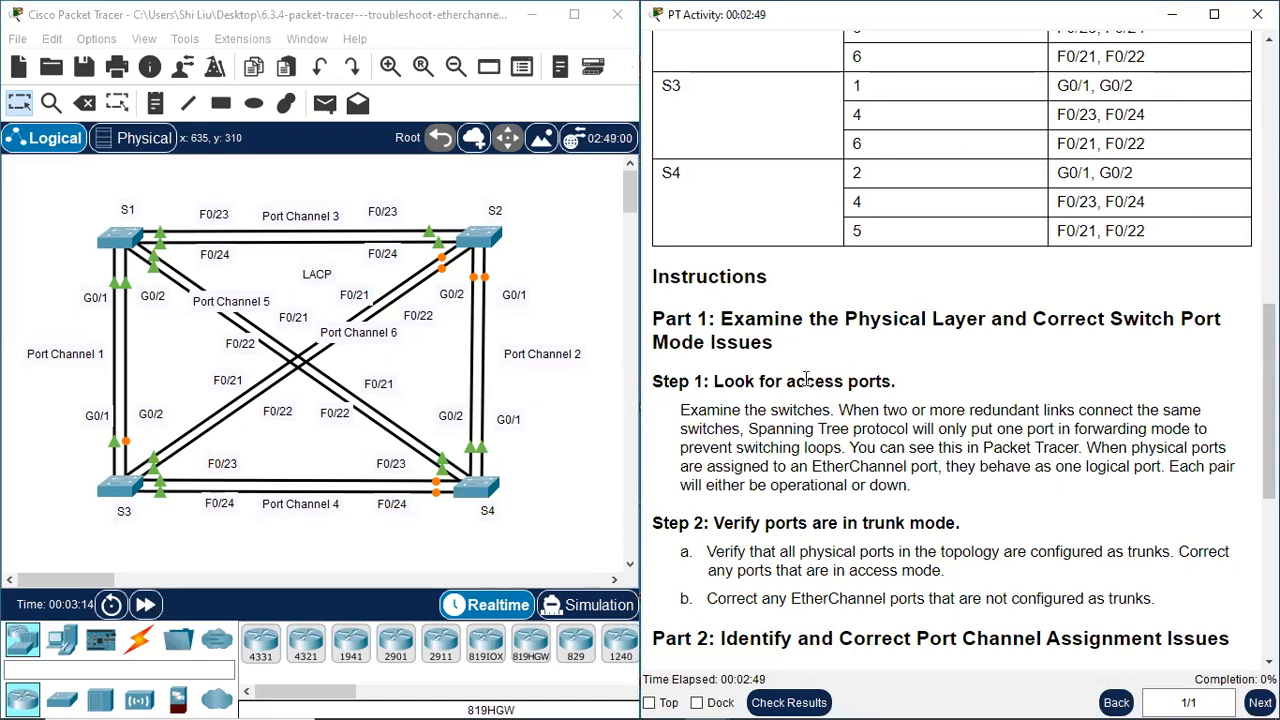
{"action": "left_click_drag", "start_coordinate": [723, 382], "coordinate": [892, 382]}
{"action": "left_click", "coordinate": [936, 428]}
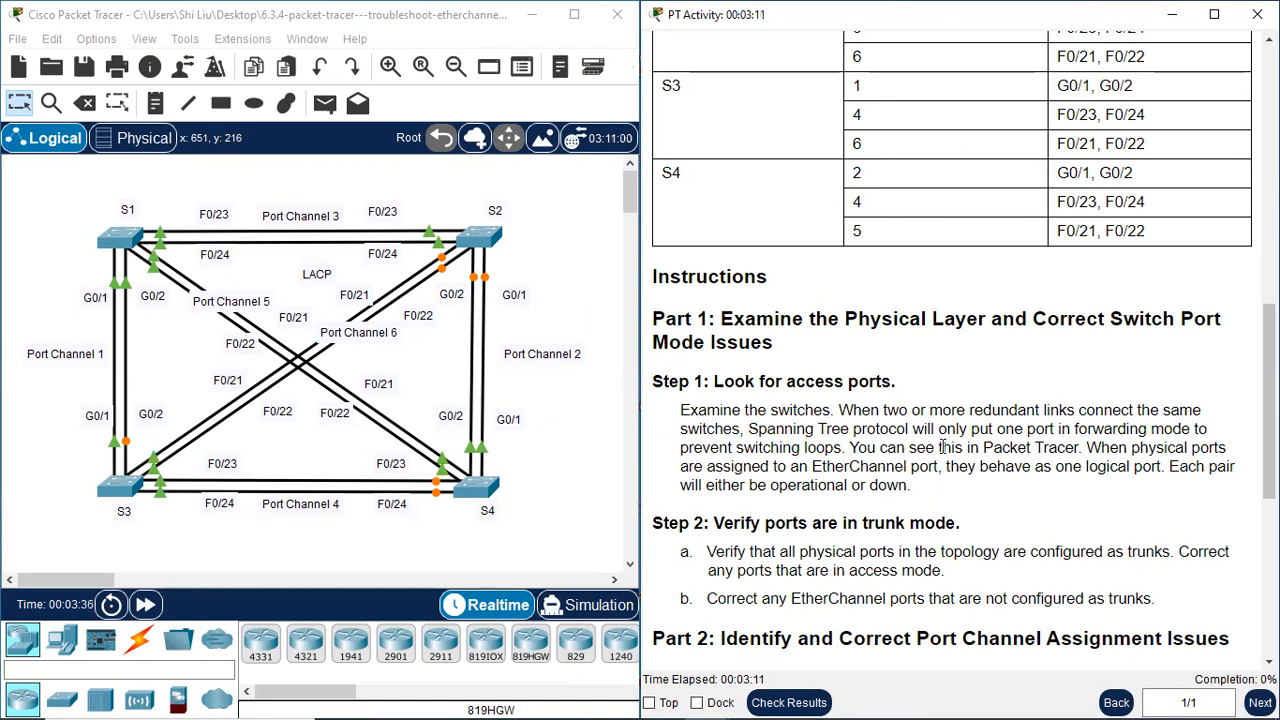
{"action": "scroll", "coordinate": [930, 425], "scroll_direction": "down", "scroll_amount": 2}
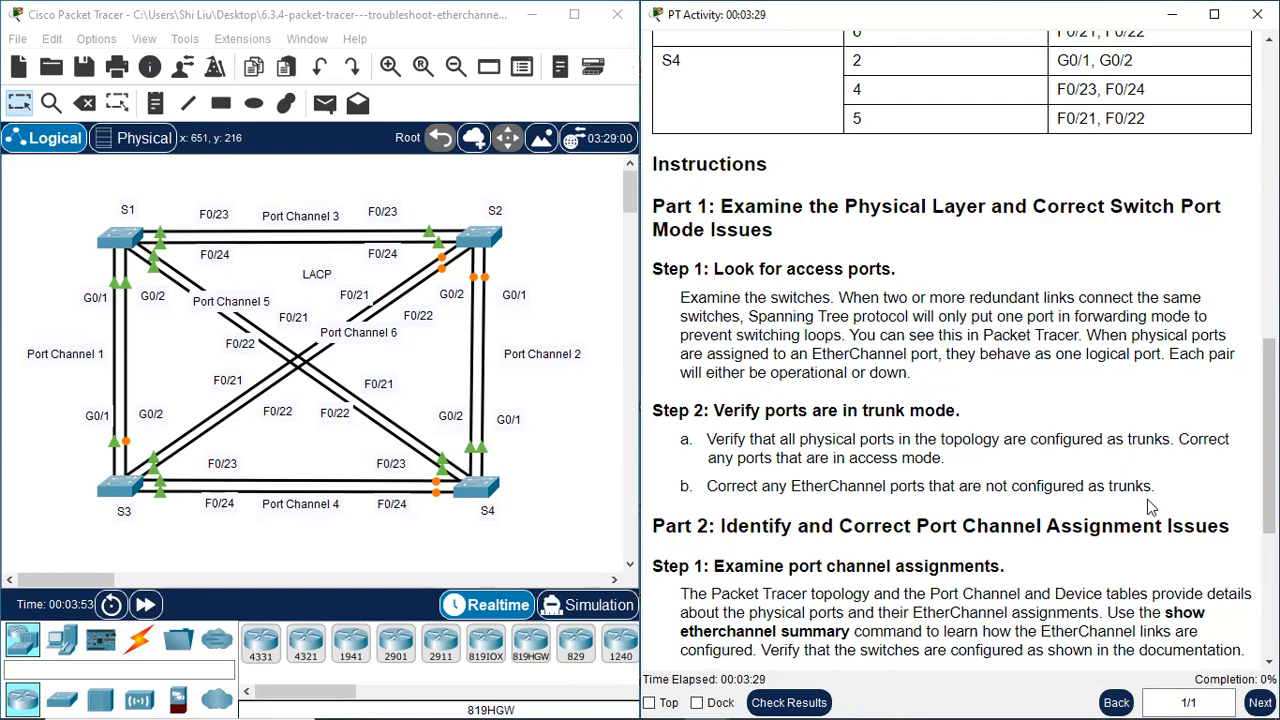
{"action": "left_click_drag", "start_coordinate": [791, 487], "coordinate": [928, 485]}
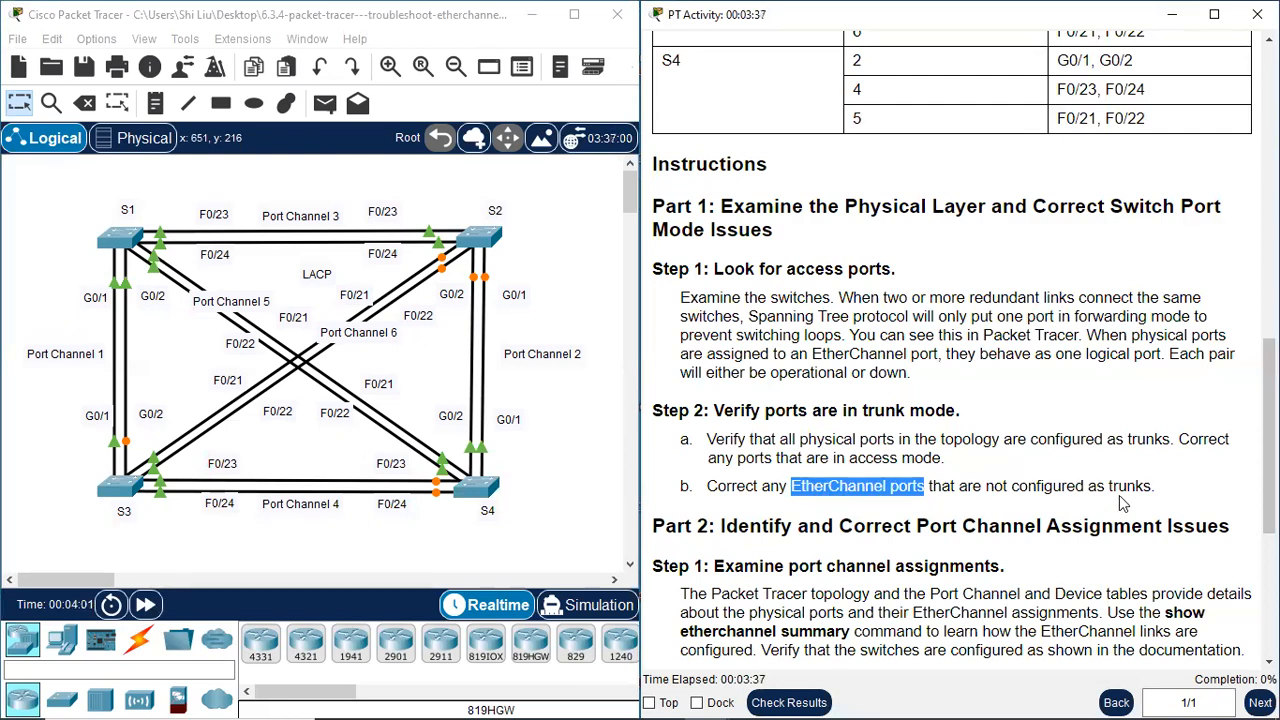
{"action": "left_click", "coordinate": [887, 410]}
- Open the command line of switch S1 and enter privileged EXEC mode
{"action": "left_click", "coordinate": [113, 245]}
{"action": "left_click", "coordinate": [113, 245]}
{"action": "left_click_drag", "start_coordinate": [480, 42], "coordinate": [627, 79]}
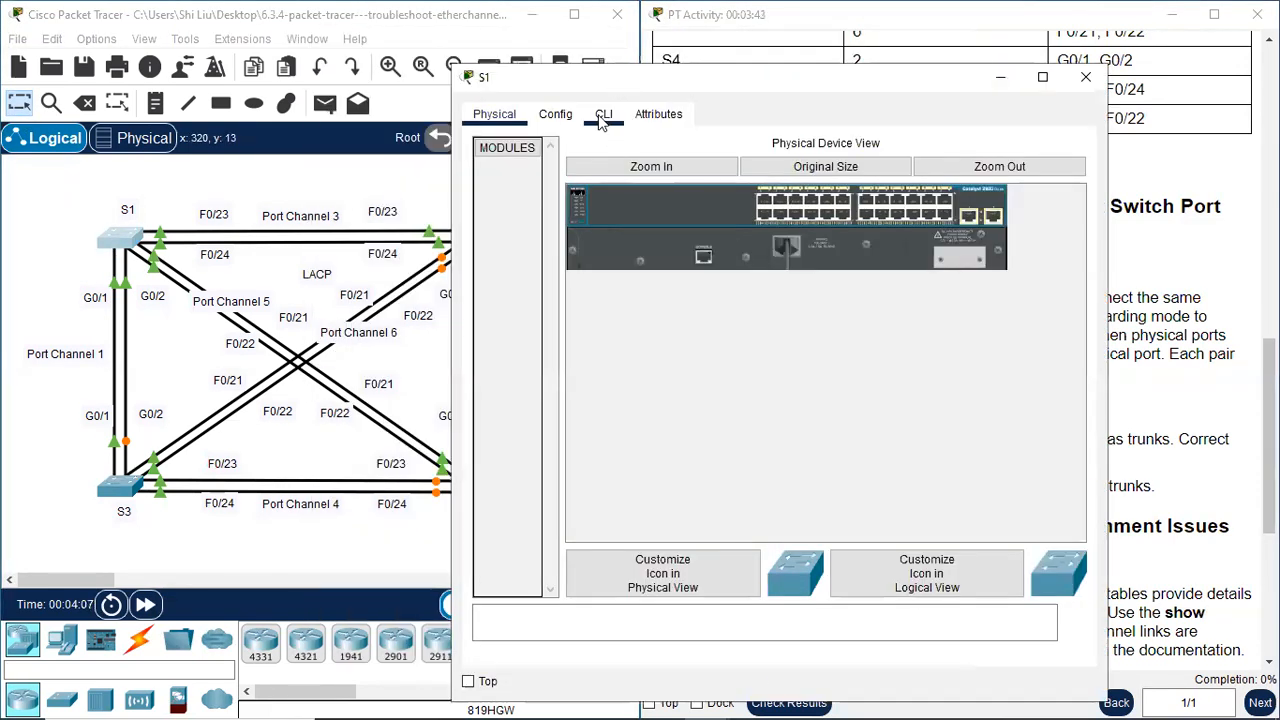
{"action": "left_click", "coordinate": [603, 114]}
{"action": "key", "text": "Return"}
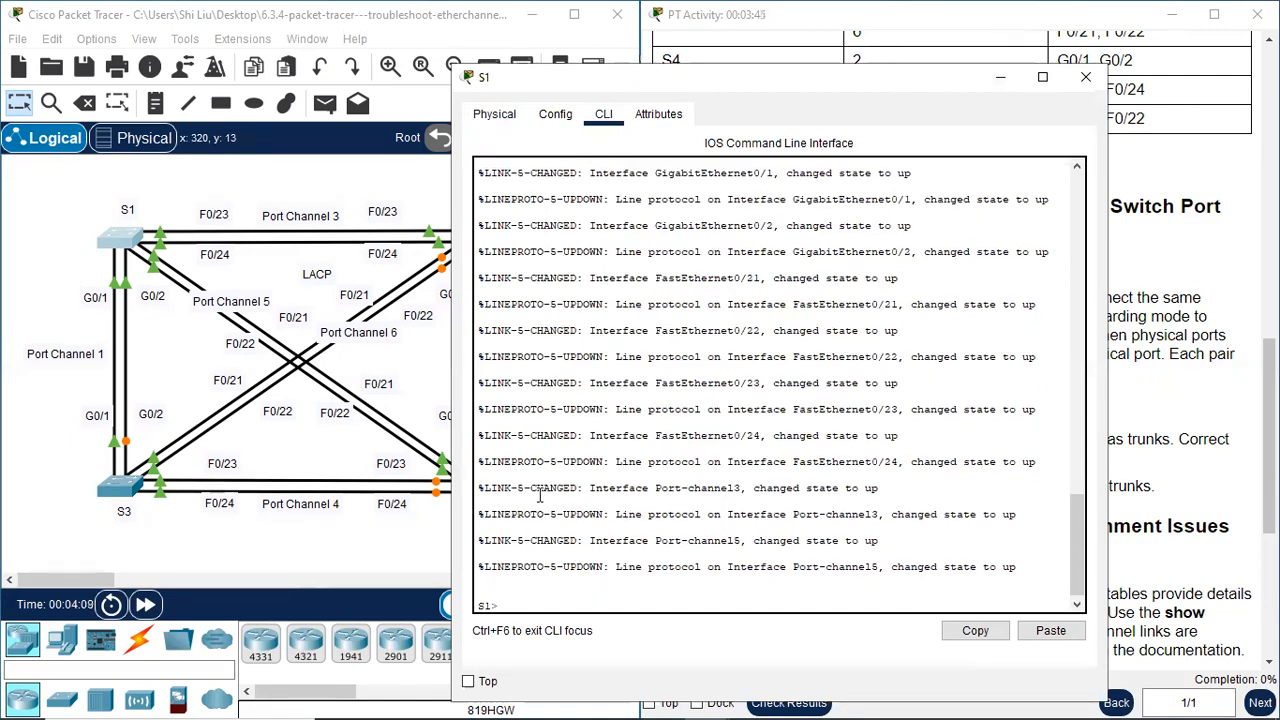
{"action": "type", "text": "en"}
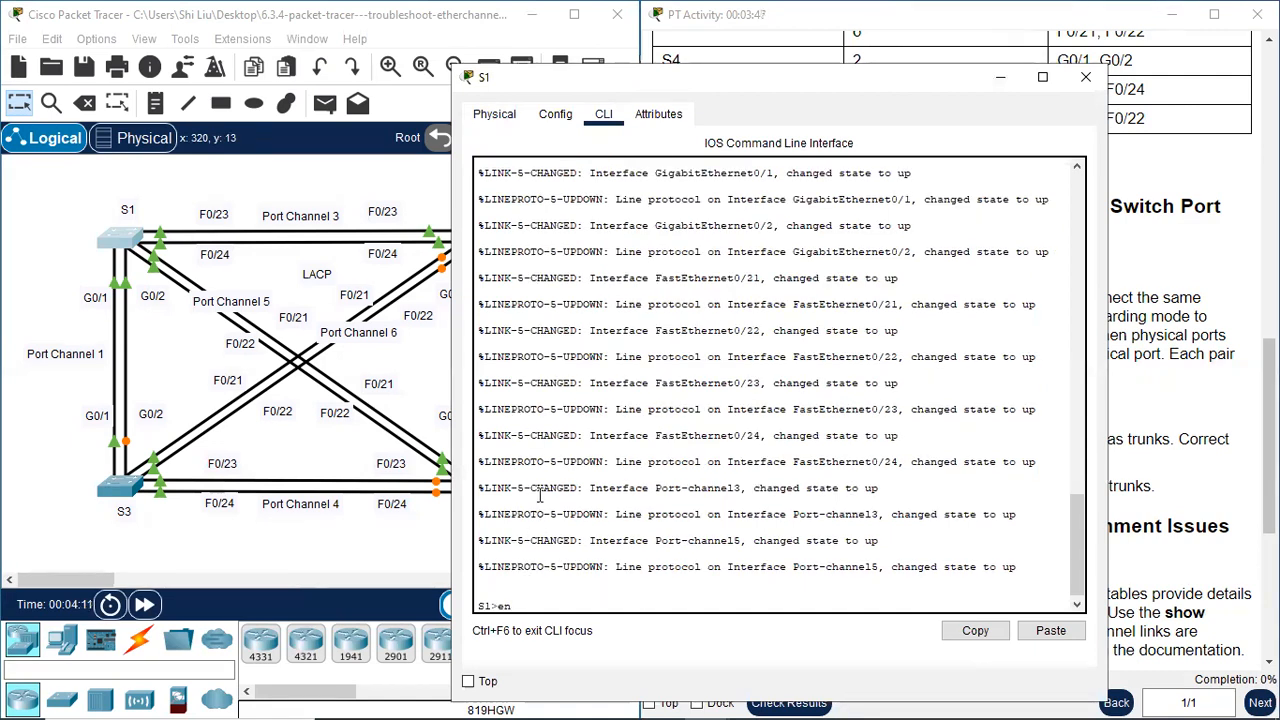
{"action": "key", "text": "Return"}
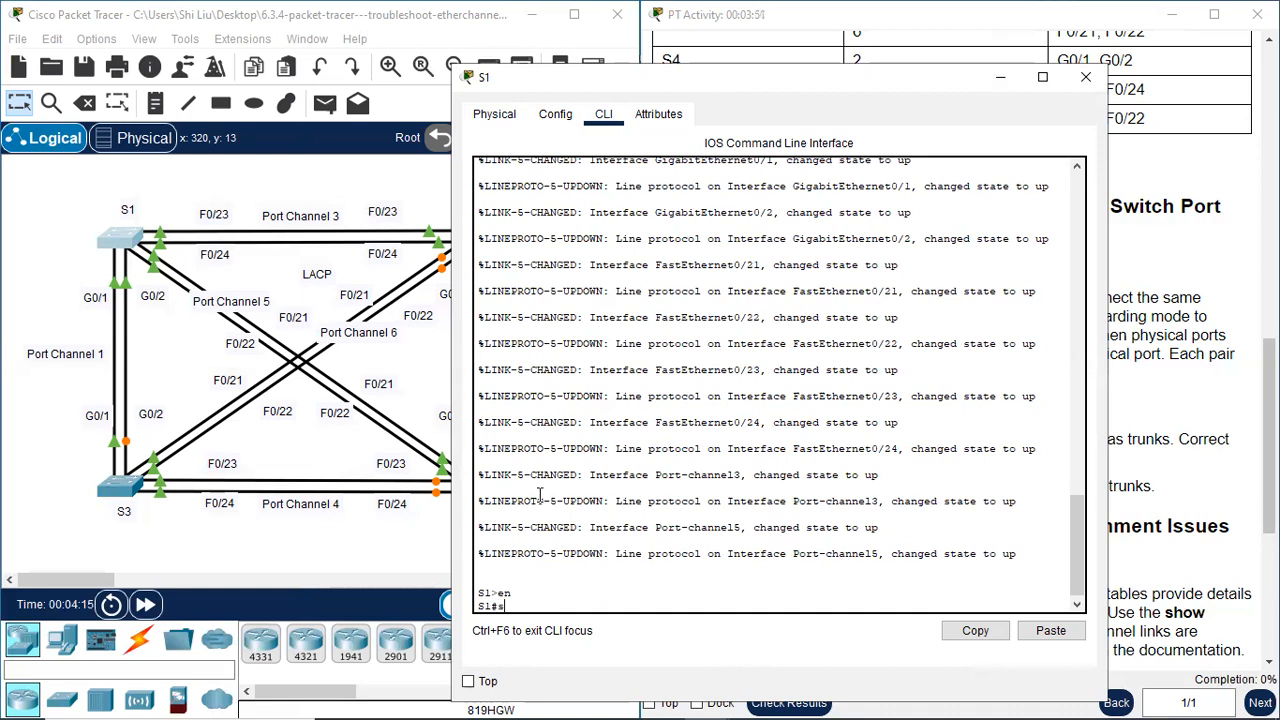
- Display S1's running configuration, examine the switchport modes of F0/21-24 and G0/1-2, and close the switch window
{"action": "type", "text": "sh run"}
{"action": "key", "text": "Return"}
{"action": "key", "text": "space"}
{"action": "key", "text": "space"}
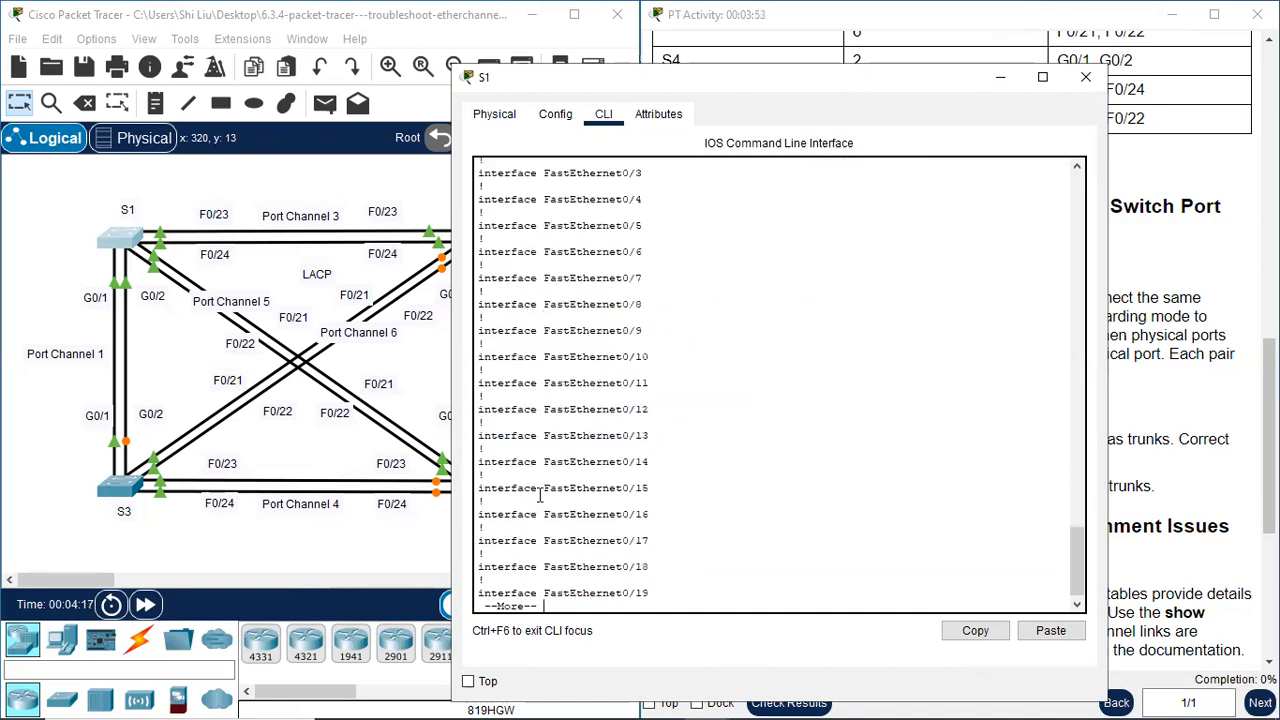
{"action": "key", "text": "space"}
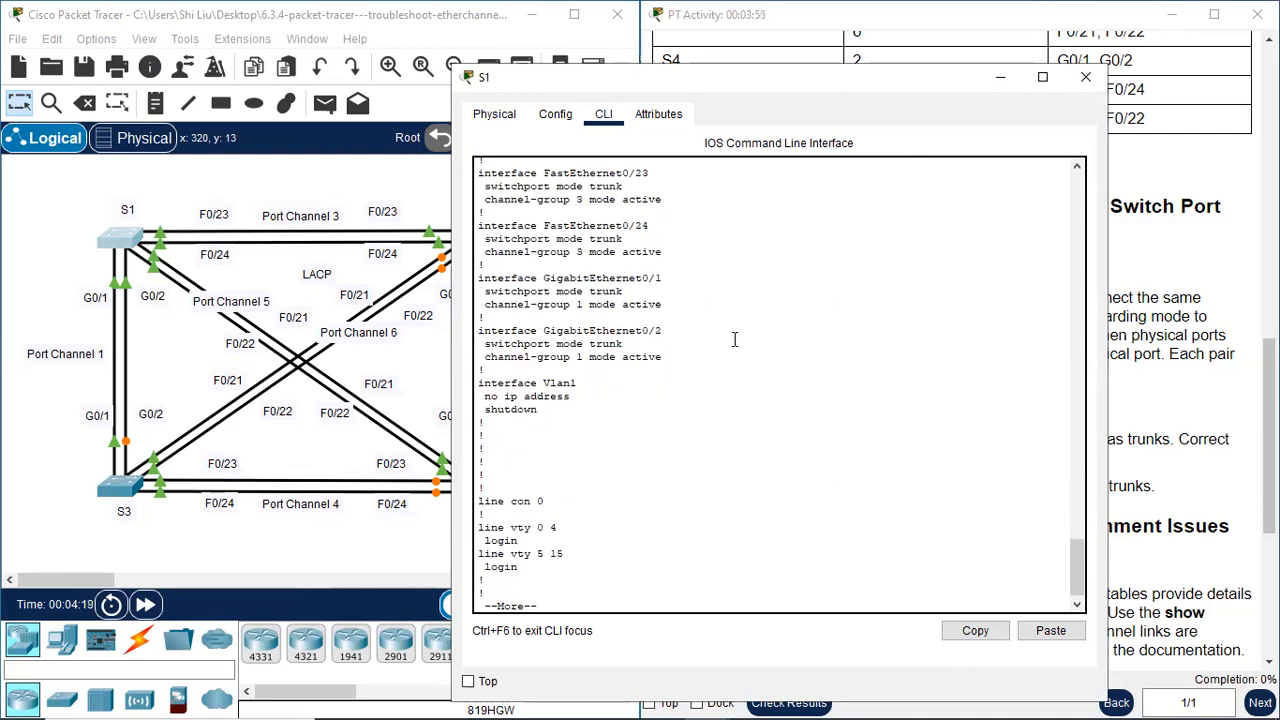
{"action": "scroll", "coordinate": [730, 340], "scroll_direction": "up", "scroll_amount": 4}
{"action": "left_click_drag", "start_coordinate": [584, 292], "coordinate": [667, 580]}
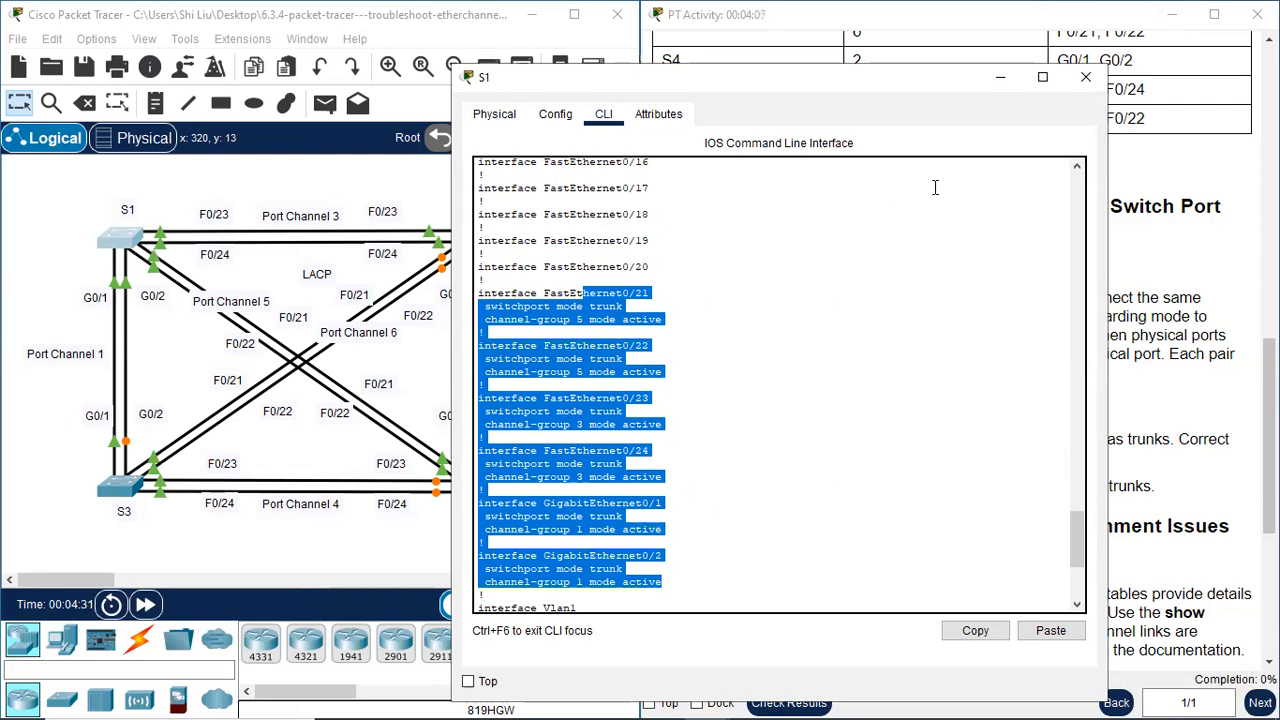
{"action": "left_click", "coordinate": [1087, 79]}
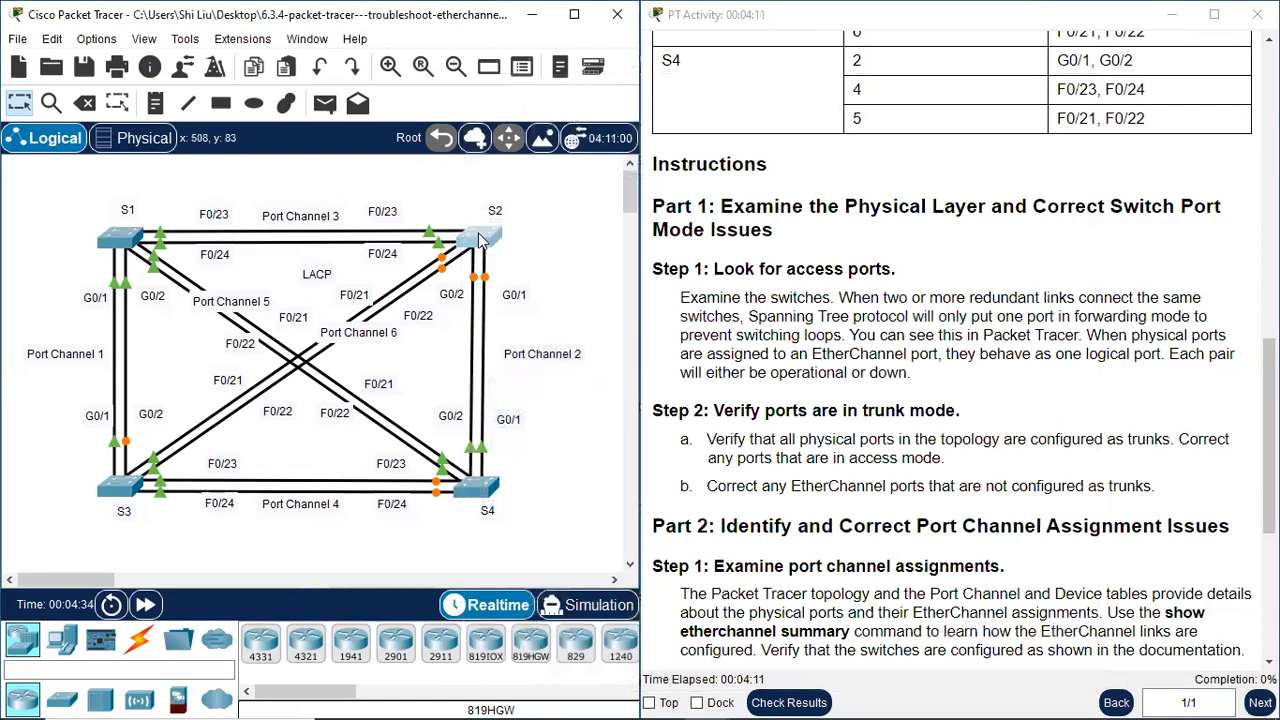
- Open the command line of switch S2 and enter privileged EXEC mode
{"action": "left_click", "coordinate": [478, 234]}
{"action": "left_click", "coordinate": [466, 78]}
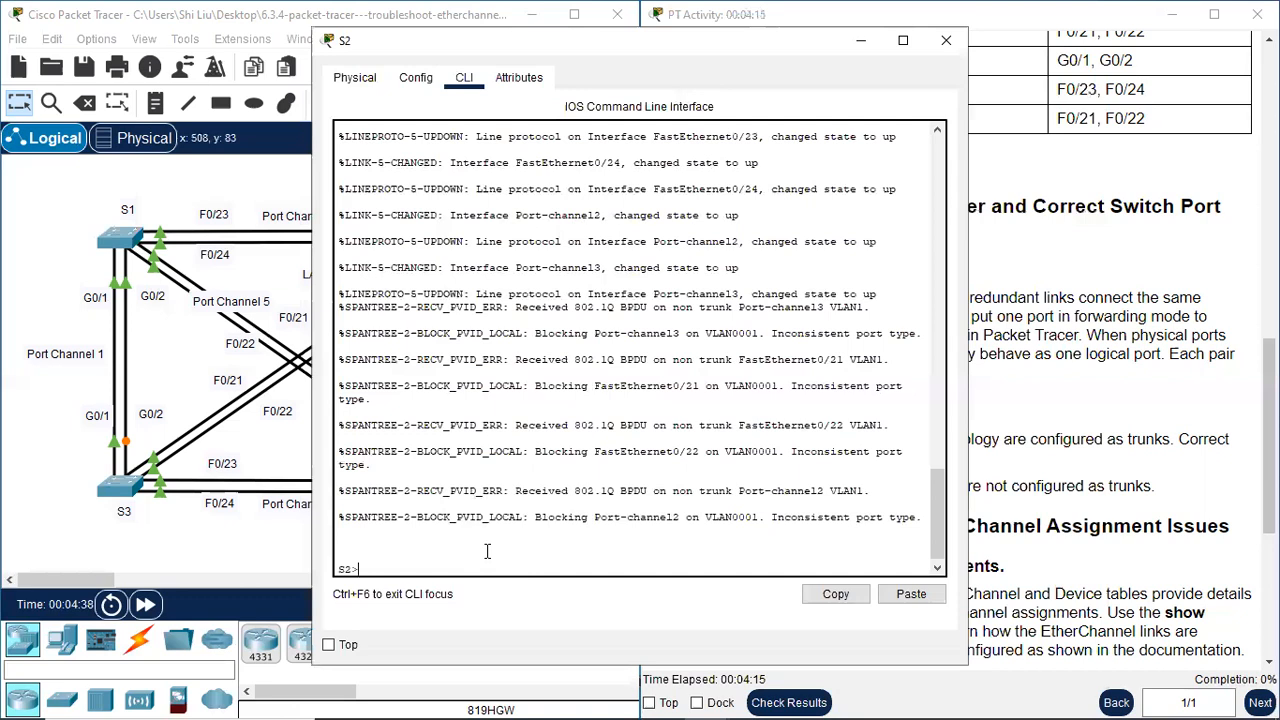
{"action": "type", "text": "en"}
{"action": "key", "text": "Return"}
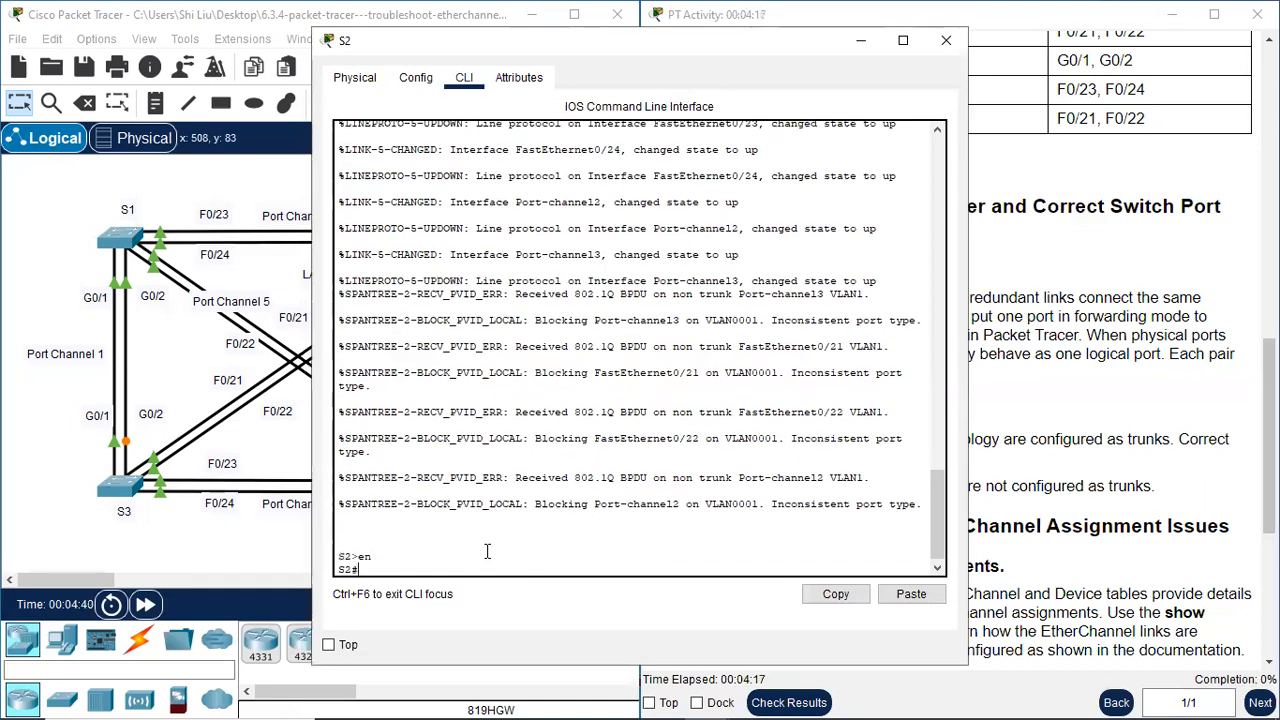
- Display S2's full running configuration and examine the switchport modes and channel groups of F0/21-24 and G0/1-2
{"action": "type", "text": "sh run"}
{"action": "key", "text": "Return"}
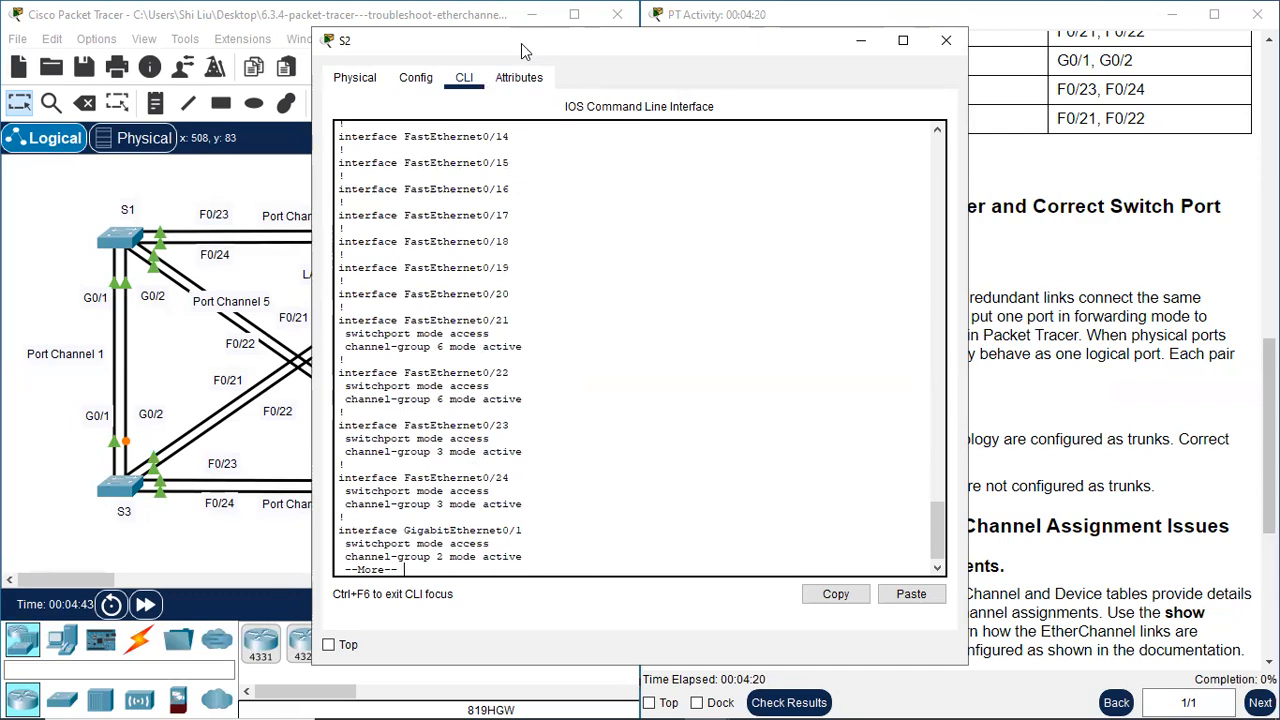
{"action": "left_click_drag", "start_coordinate": [521, 43], "coordinate": [787, 66]}
{"action": "key", "text": "space"}
{"action": "scroll", "coordinate": [757, 287], "scroll_direction": "up", "scroll_amount": 3}
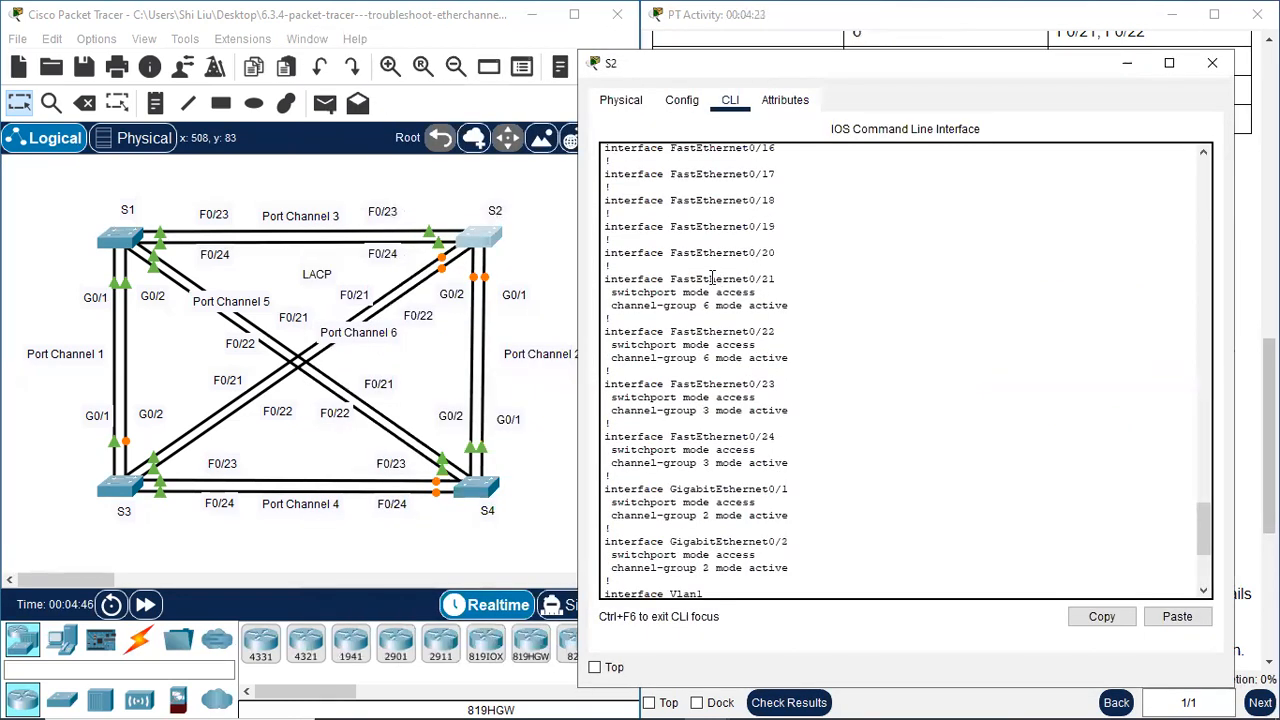
{"action": "left_click_drag", "start_coordinate": [698, 277], "coordinate": [790, 568]}
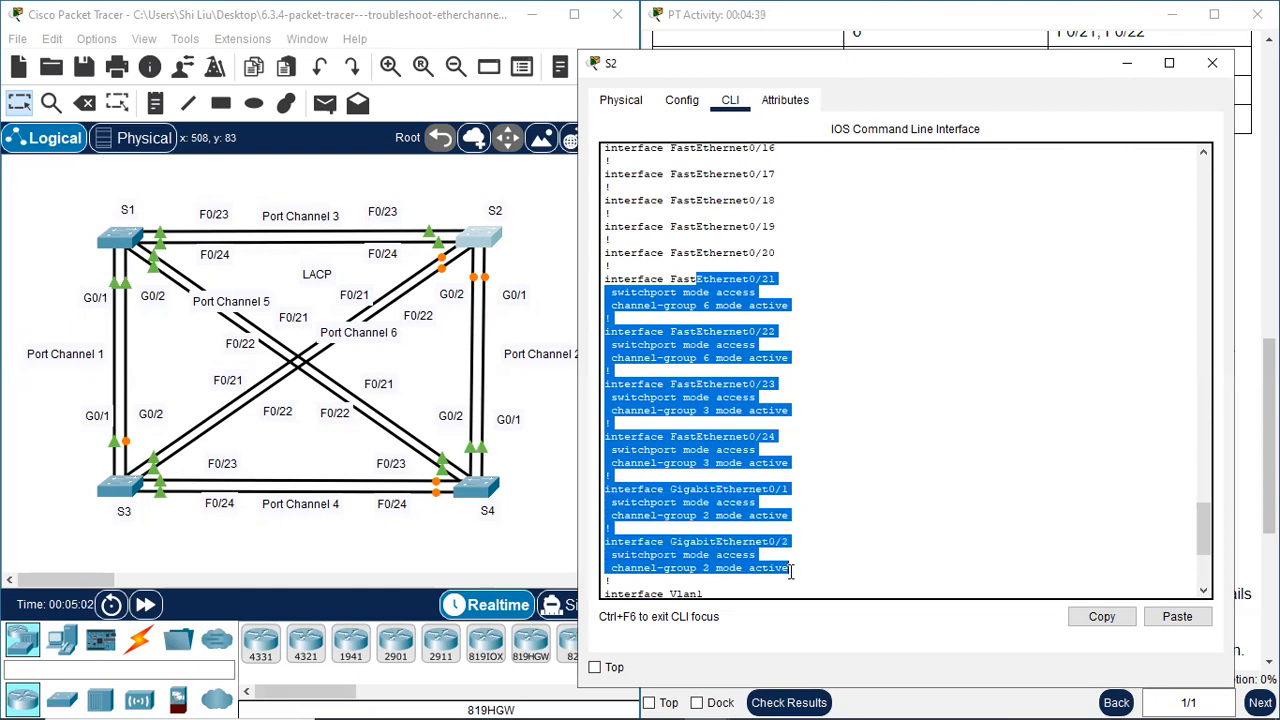
{"action": "scroll", "coordinate": [843, 474], "scroll_direction": "down", "scroll_amount": 4}
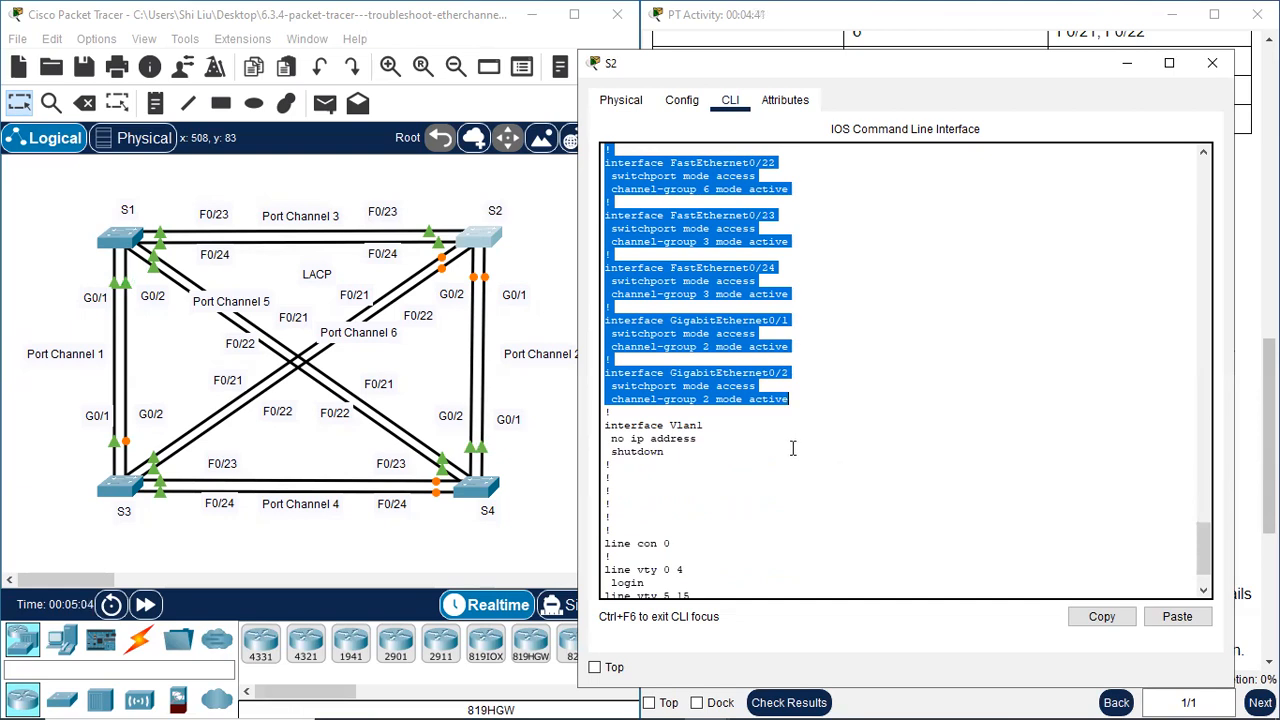
{"action": "scroll", "coordinate": [762, 429], "scroll_direction": "down", "scroll_amount": 2}
{"action": "left_click", "coordinate": [667, 587]}
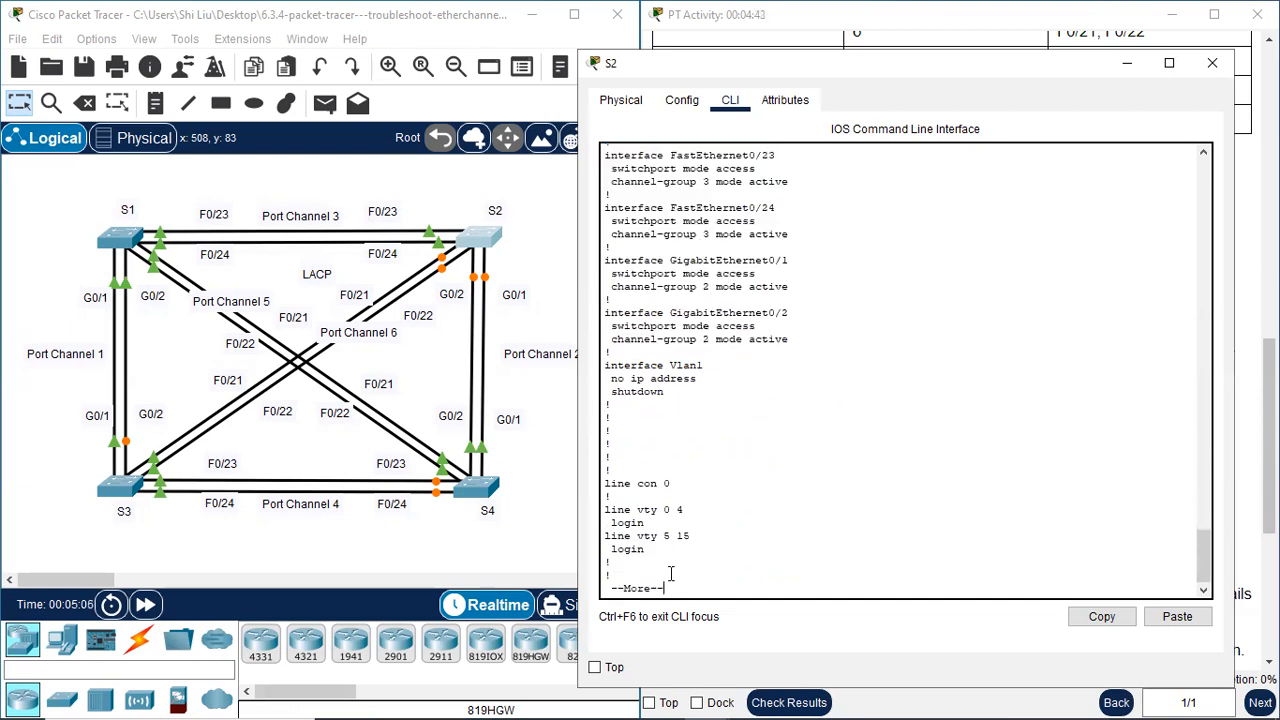
{"action": "key", "text": "space"}
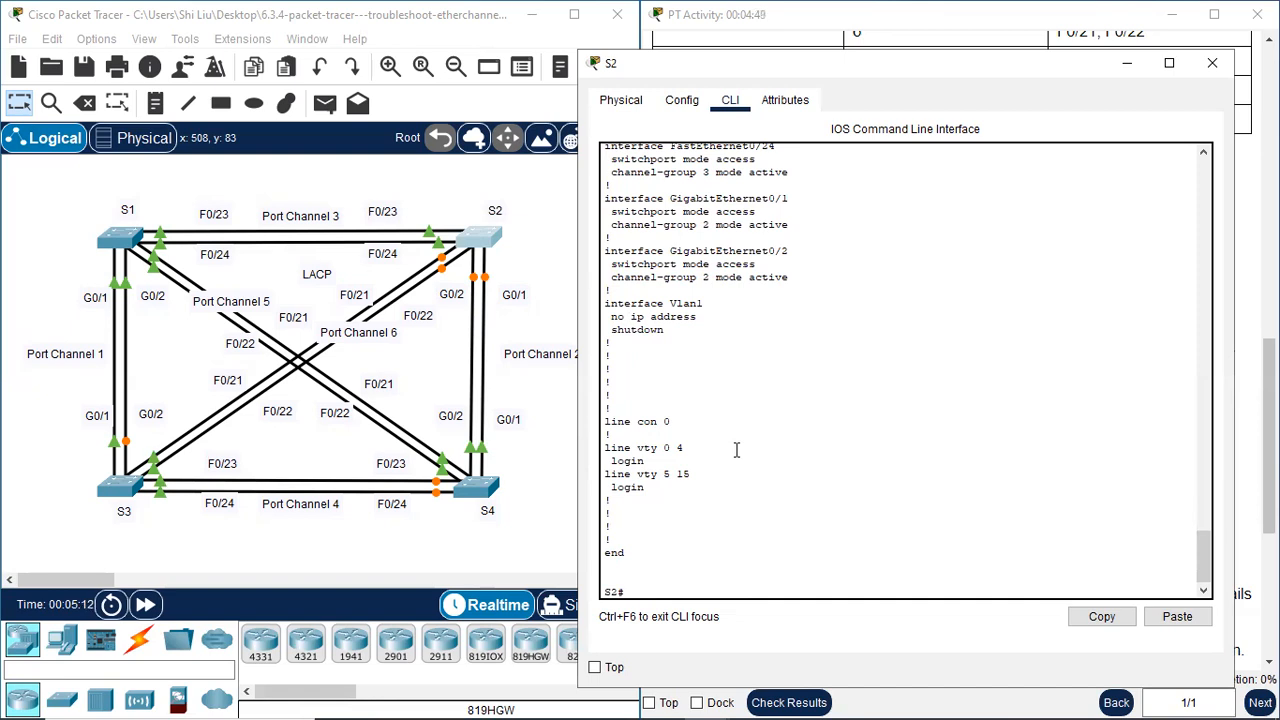
- Configure S2's interface range f0/21-24,g0/1-2 with switchport mode trunk, and return to privileged EXEC mode
{"action": "type", "text": "conf t"}
{"action": "key", "text": "Return"}
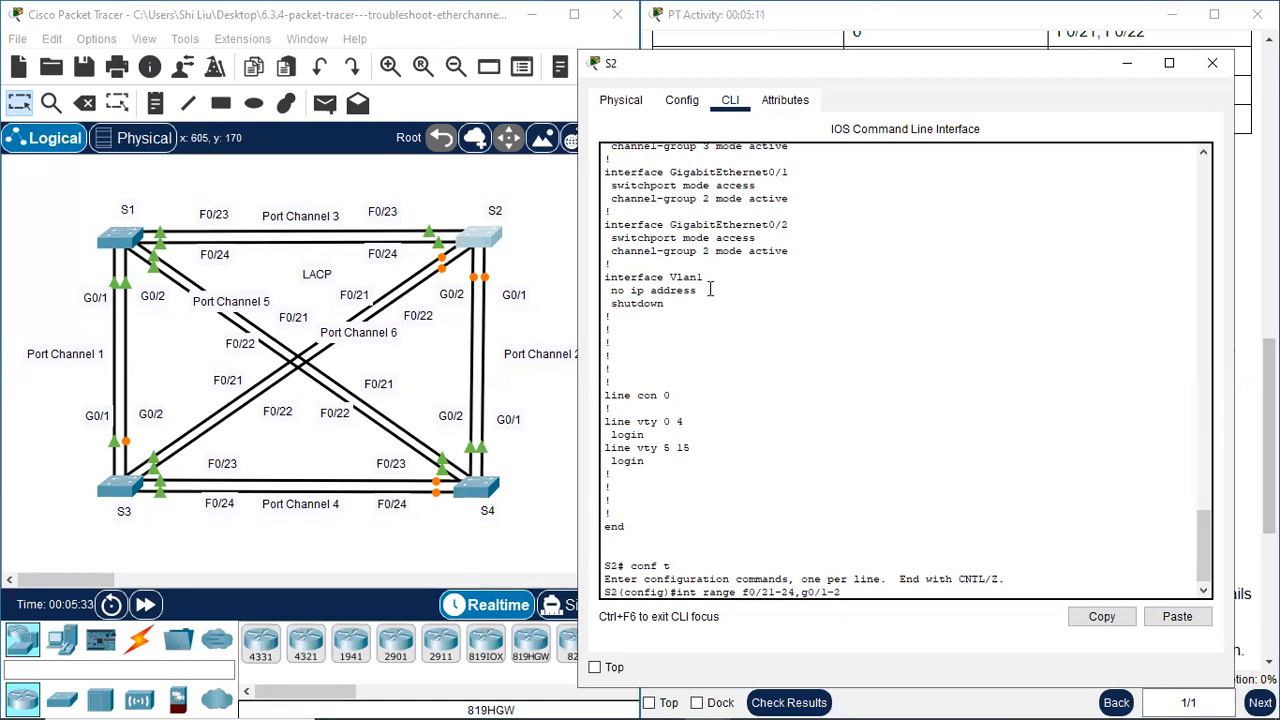
{"action": "key", "text": "Return"}
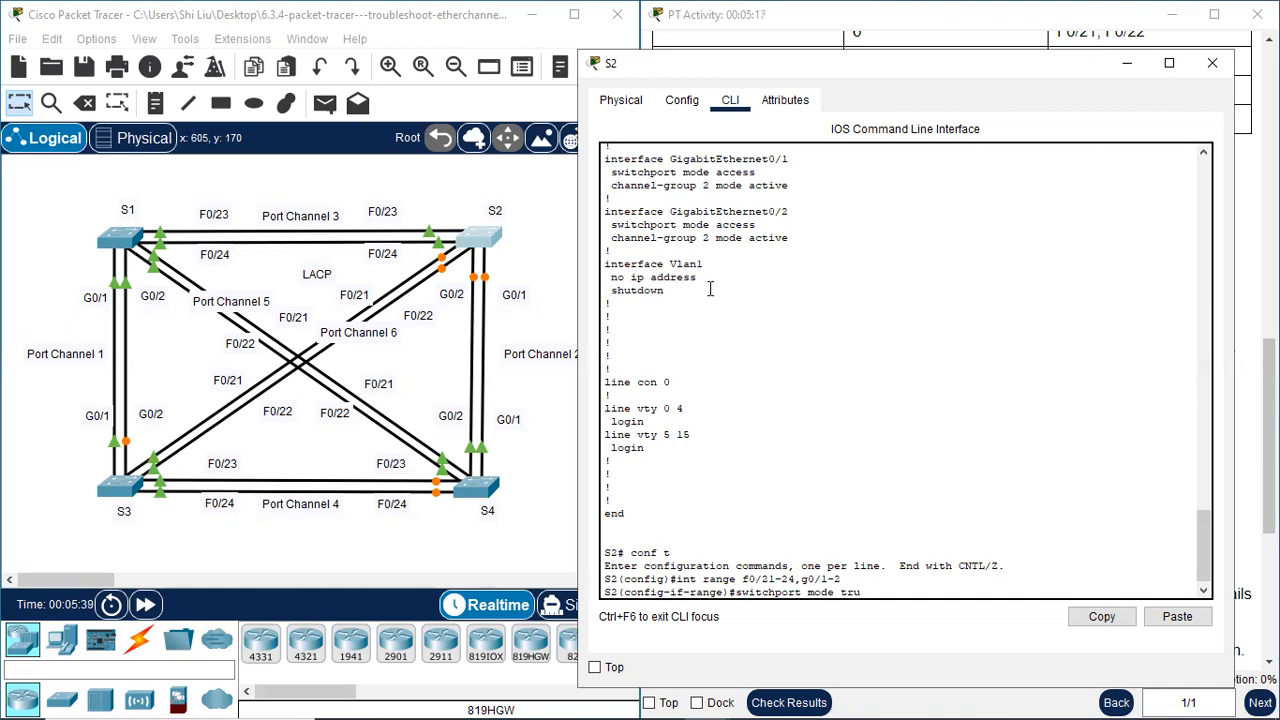
{"action": "type", "text": "switchport mode trunk"}
{"action": "key", "text": "Return"}
{"action": "type", "text": "end"}
{"action": "key", "text": "Return"}
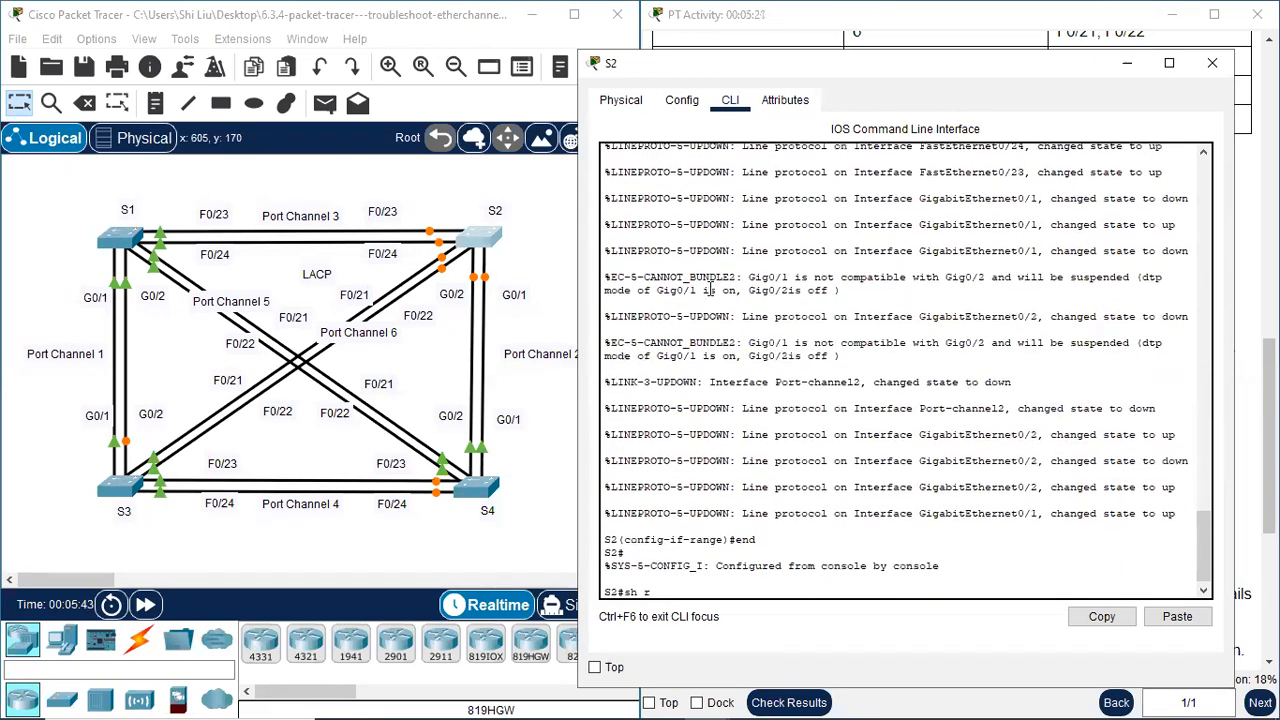
- Display S2's running configuration again to verify the switchport mode of F0/21-24 and G0/1-2
{"action": "type", "text": "un"}
{"action": "key", "text": "Return"}
{"action": "key", "text": "space"}
{"action": "key", "text": "space"}
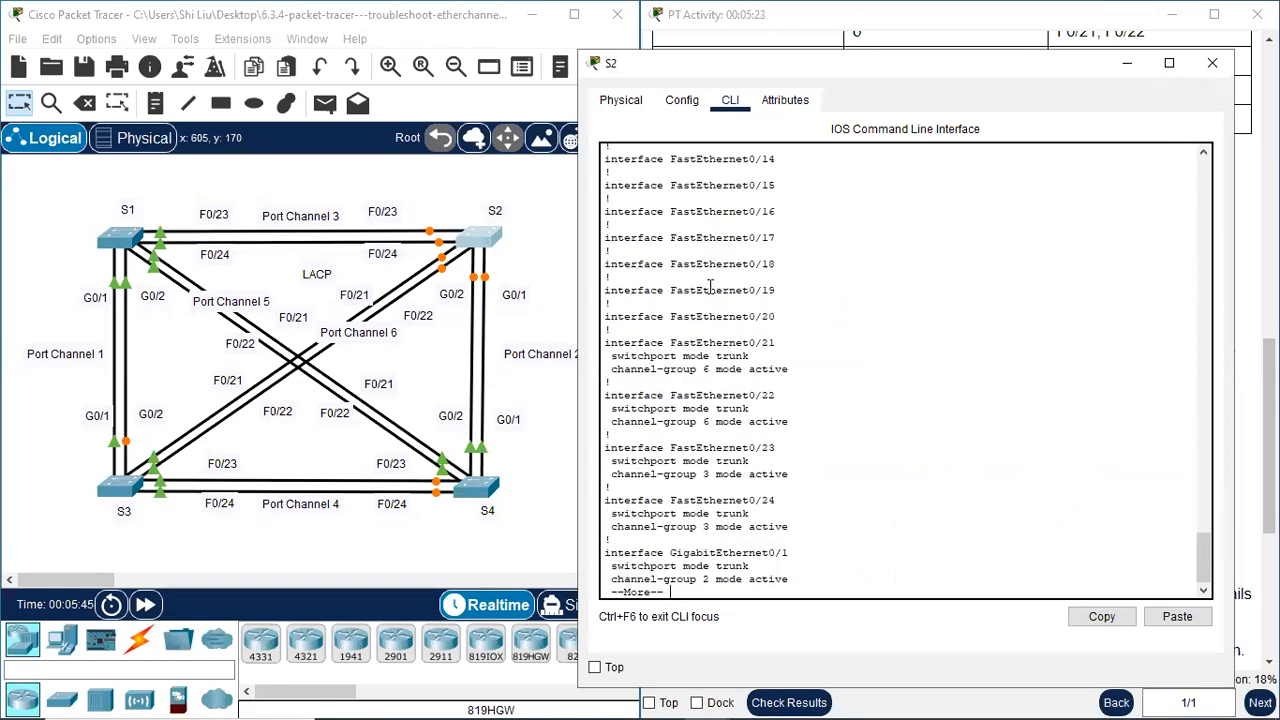
{"action": "key", "text": "space"}
{"action": "scroll", "coordinate": [885, 324], "scroll_direction": "up", "scroll_amount": 2}
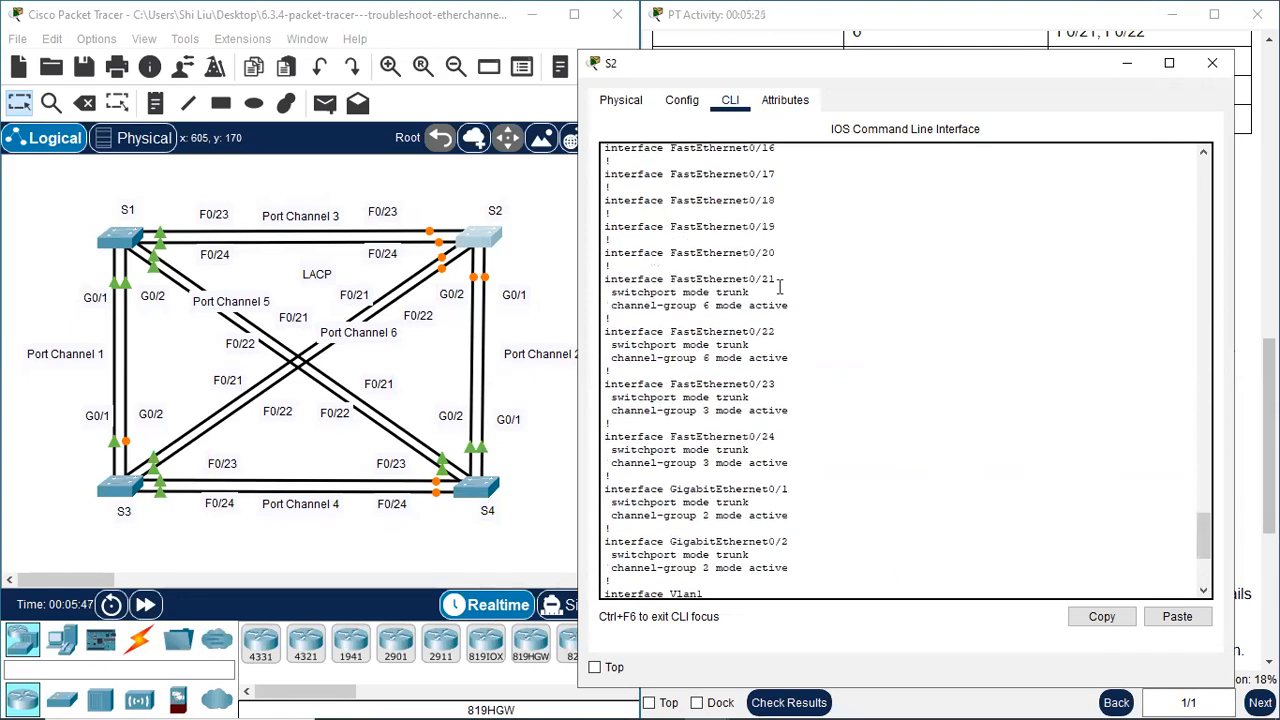
- Check F0/21-24 and G0/1-2 in S2's running configuration for trunk mode, and close the S2 window
{"action": "left_click_drag", "start_coordinate": [703, 284], "coordinate": [787, 550]}
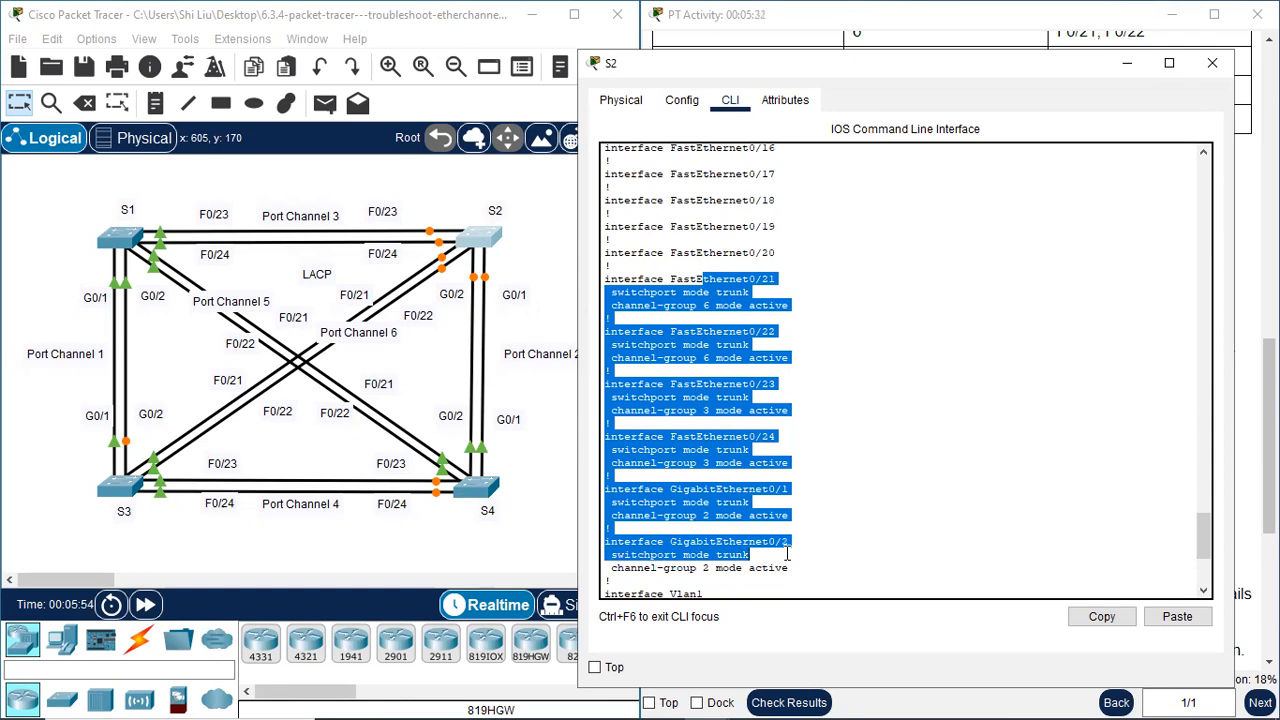
{"action": "left_click", "coordinate": [840, 497]}
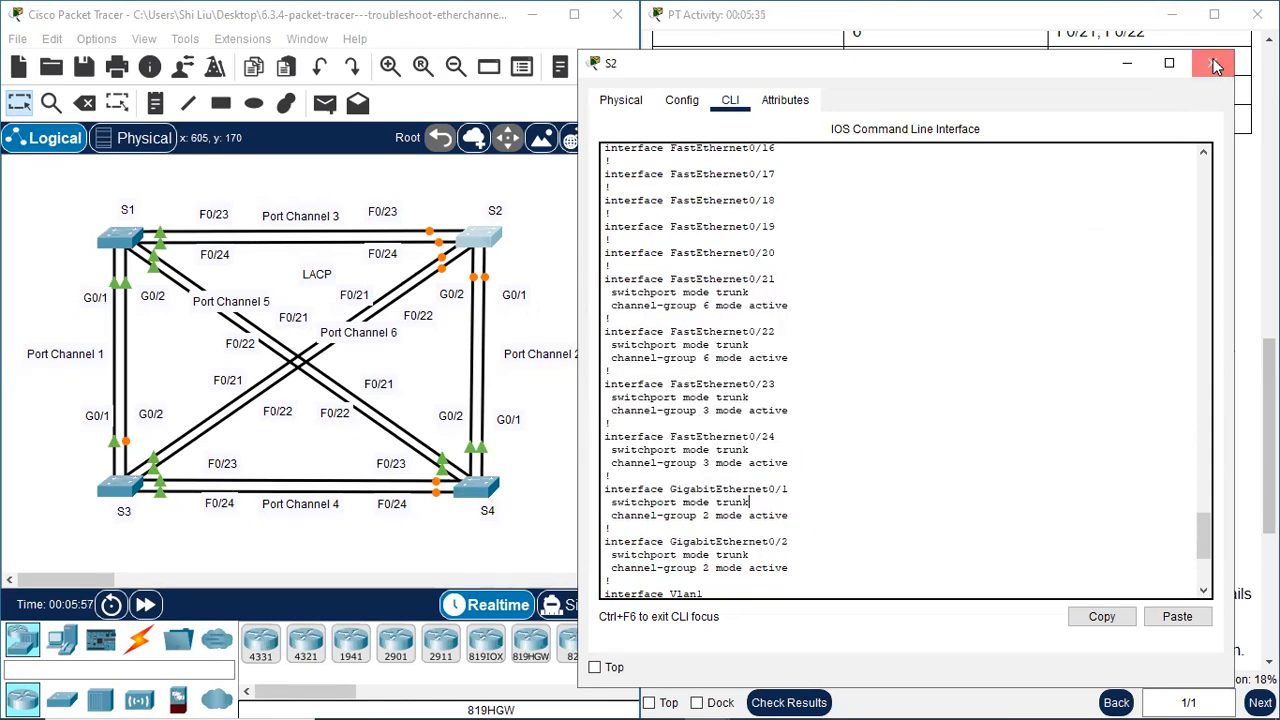
{"action": "scroll", "coordinate": [862, 497], "scroll_direction": "down", "scroll_amount": 7}
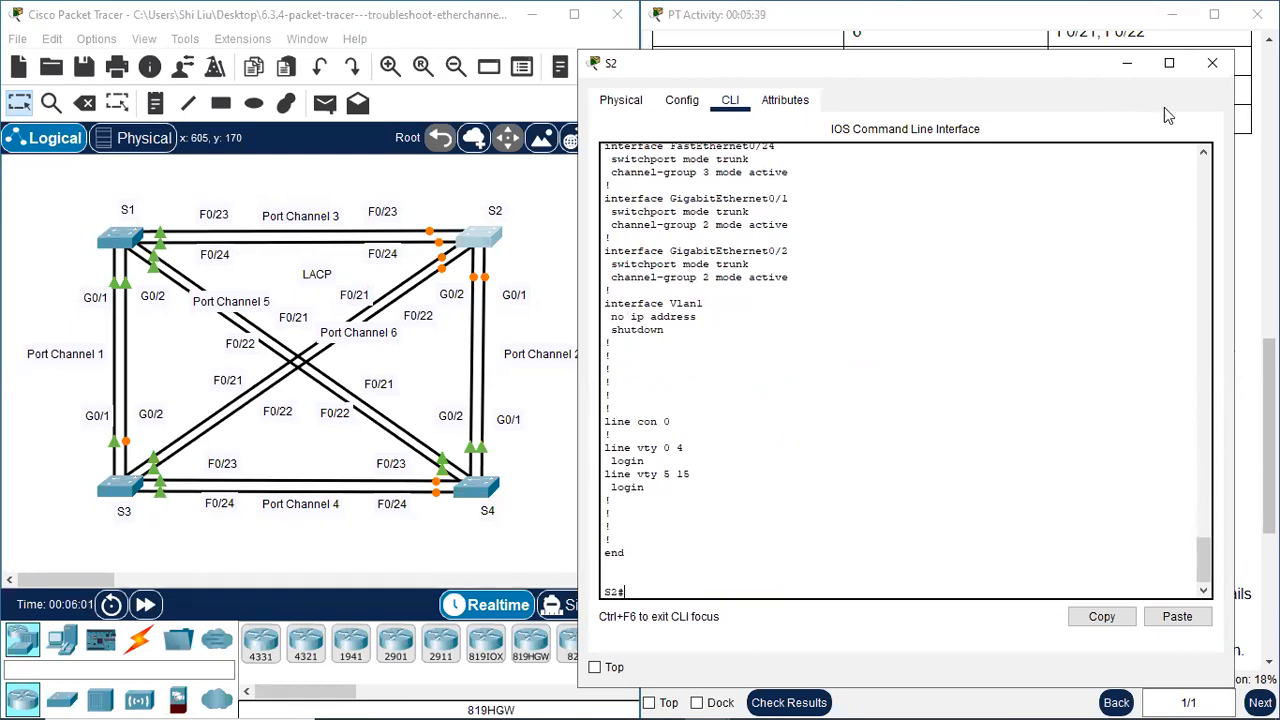
{"action": "left_click", "coordinate": [1213, 66]}
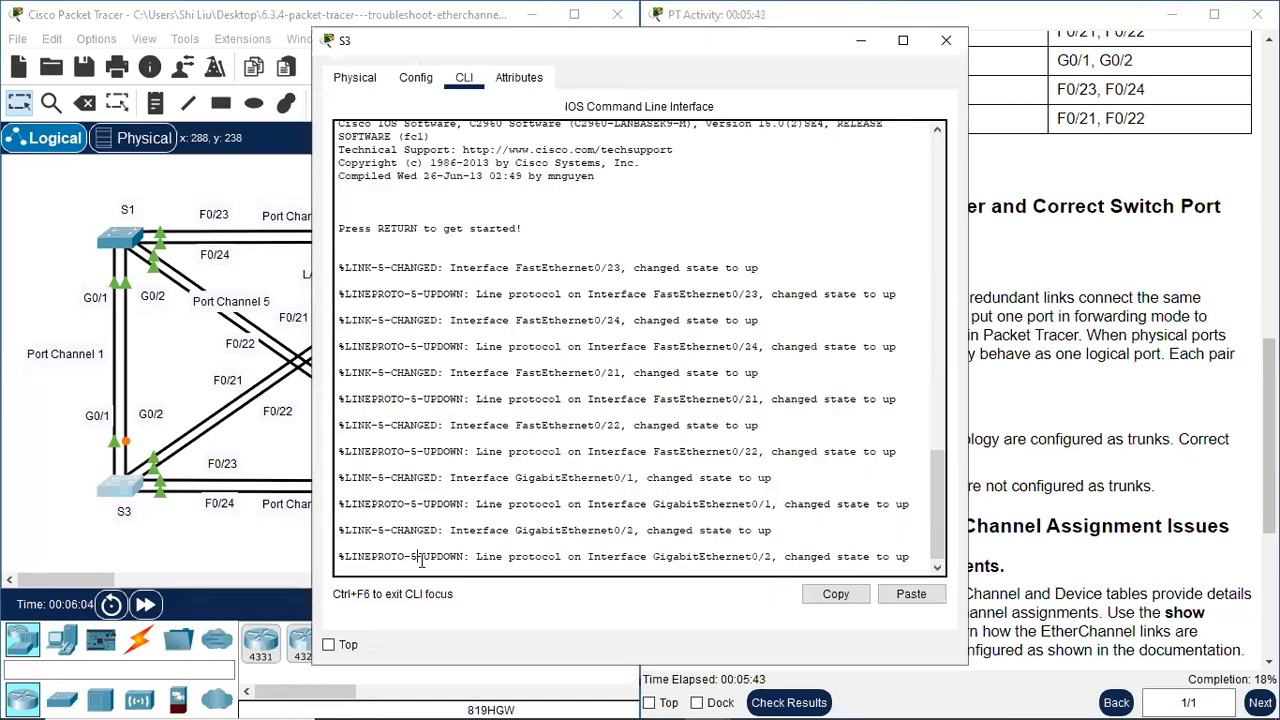
- Enter privileged EXEC mode on switch S3 and display its running configuration down to the Gigabit interfaces
{"action": "key", "text": "Return"}
{"action": "type", "text": "en"}
{"action": "key", "text": "Return"}
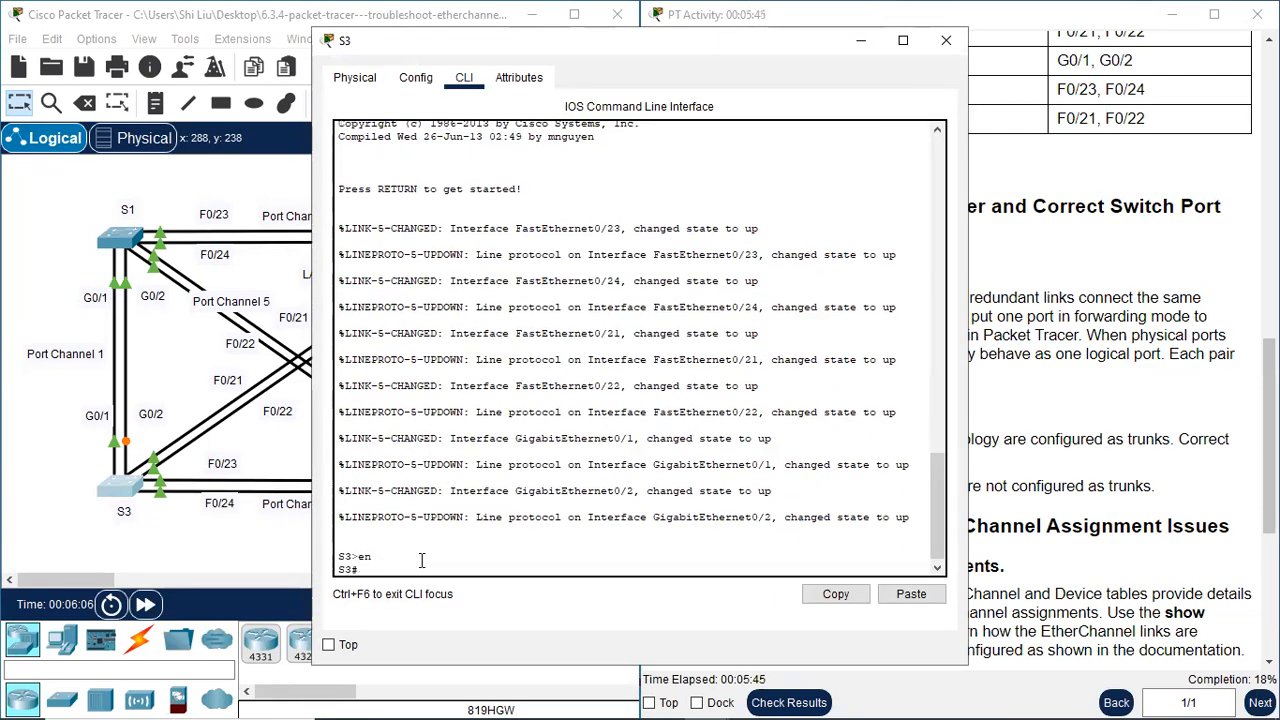
{"action": "type", "text": "sh run"}
{"action": "key", "text": "Return"}
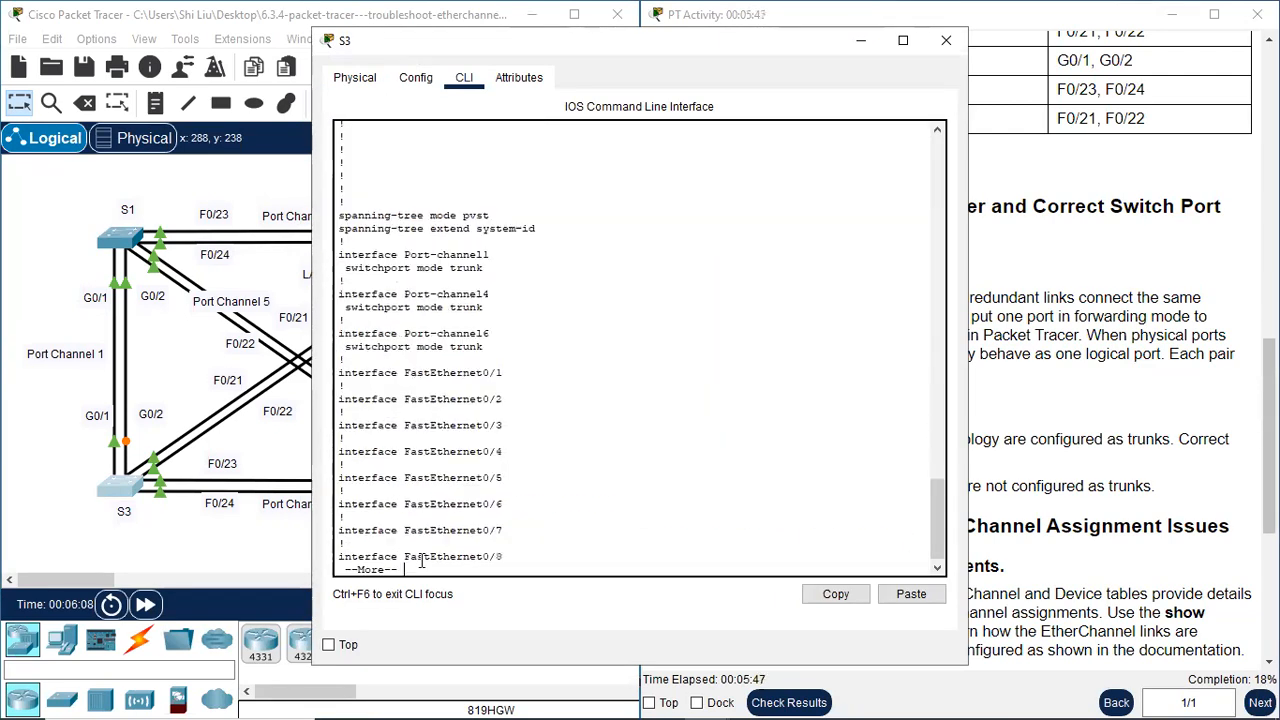
{"action": "key", "text": "space"}
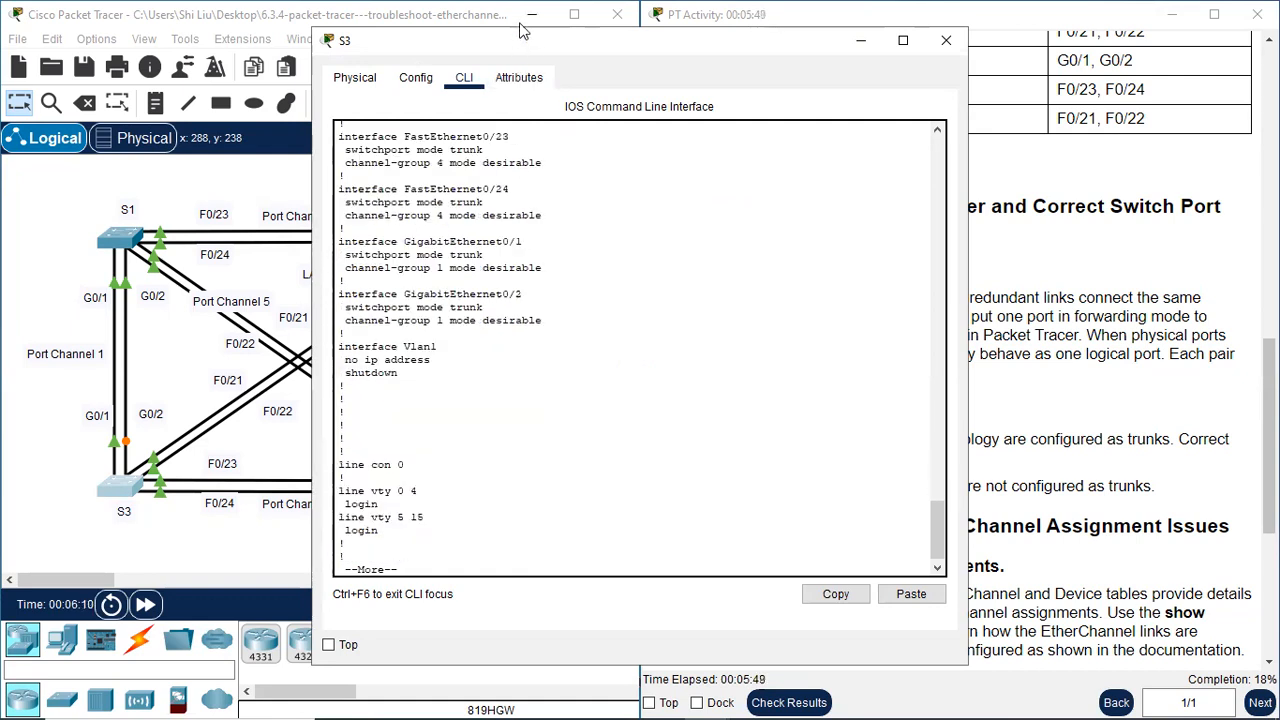
- Examine the switchport modes and channel groups of F0/21-24 and G0/1-2 on S3, and close the S3 window
{"action": "left_click_drag", "start_coordinate": [521, 47], "coordinate": [713, 81]}
{"action": "scroll", "coordinate": [723, 181], "scroll_direction": "up", "scroll_amount": 4}
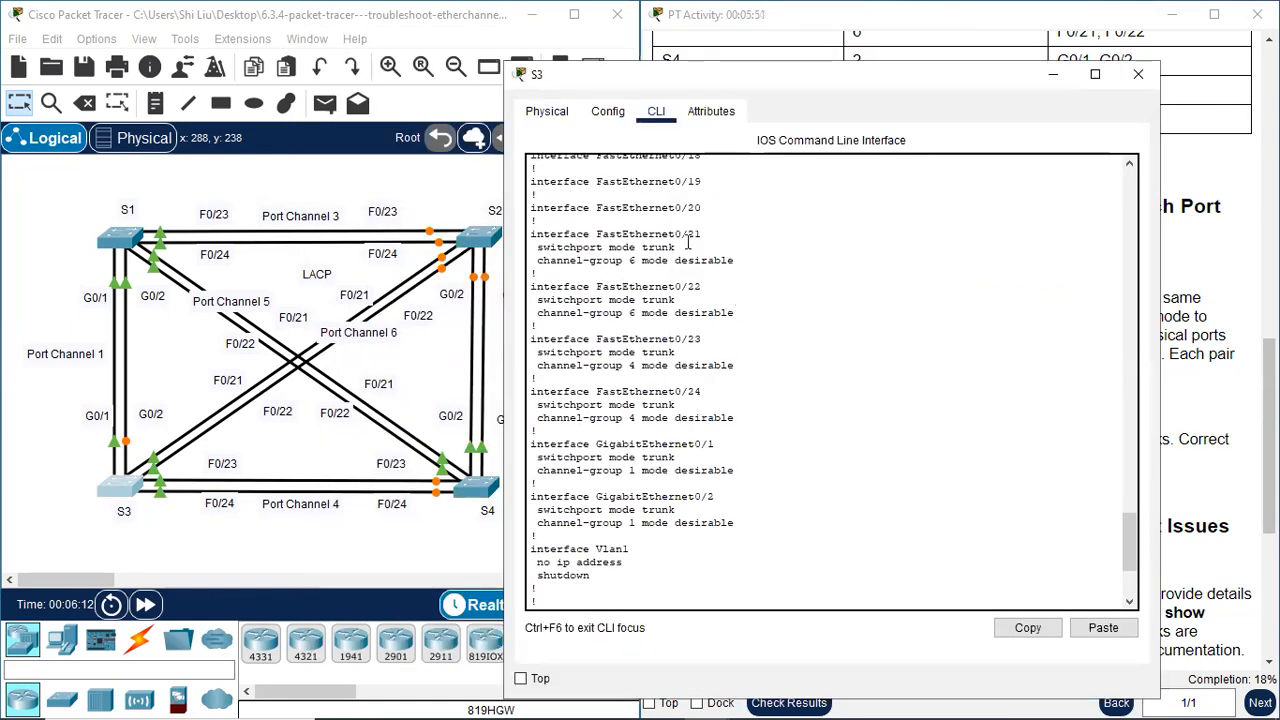
{"action": "left_click_drag", "start_coordinate": [661, 234], "coordinate": [740, 532]}
{"action": "left_click", "coordinate": [773, 523]}
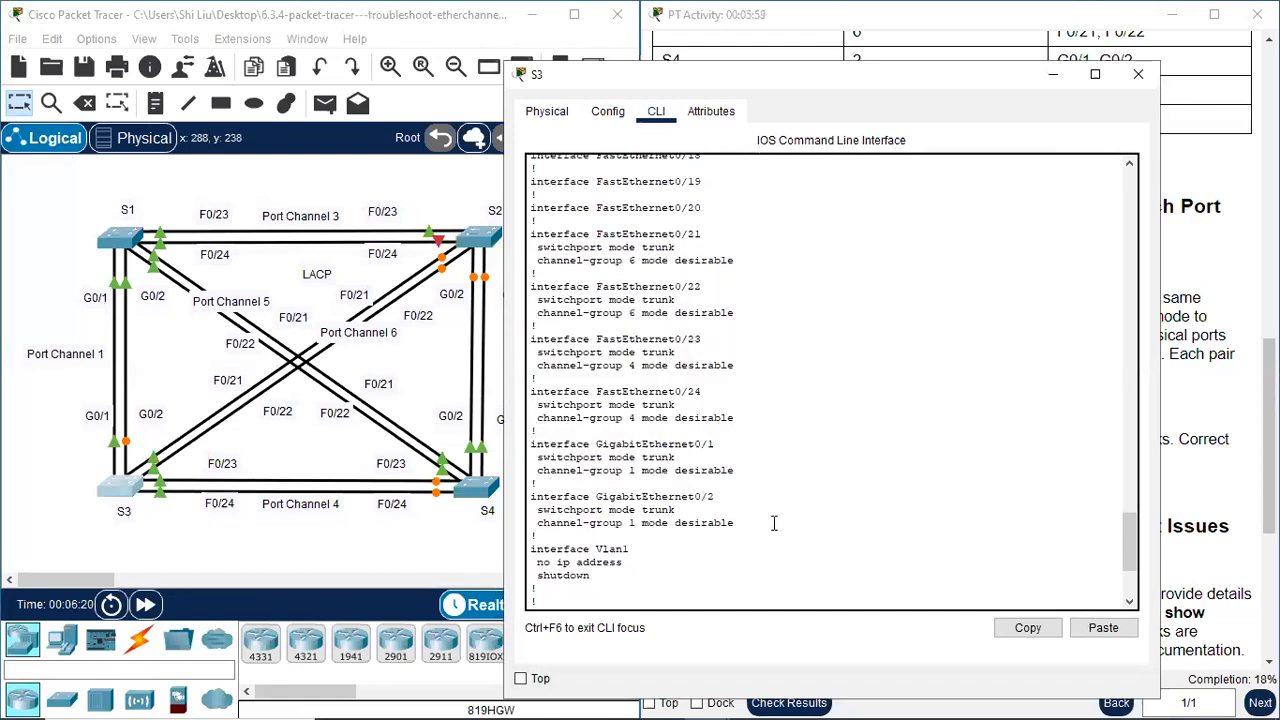
{"action": "left_click", "coordinate": [1138, 74]}
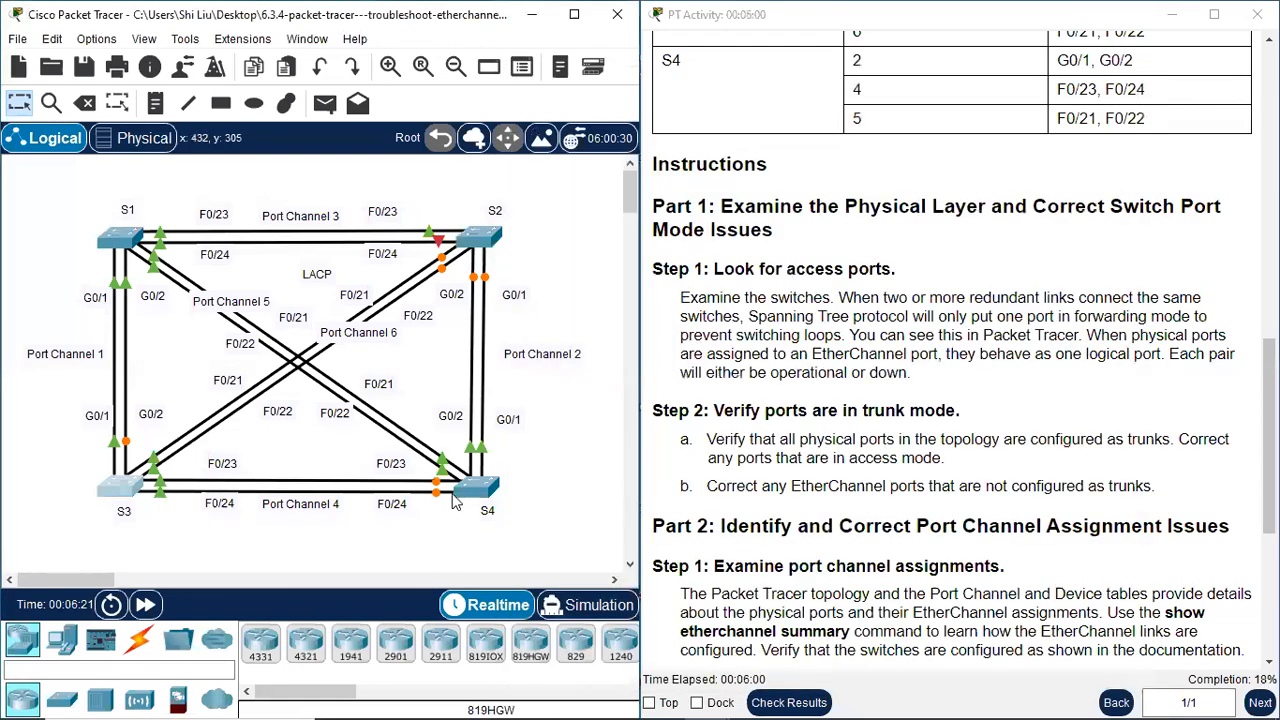
- Open the command line of switch S4, enter privileged EXEC mode and display its running configuration
{"action": "left_click", "coordinate": [477, 487]}
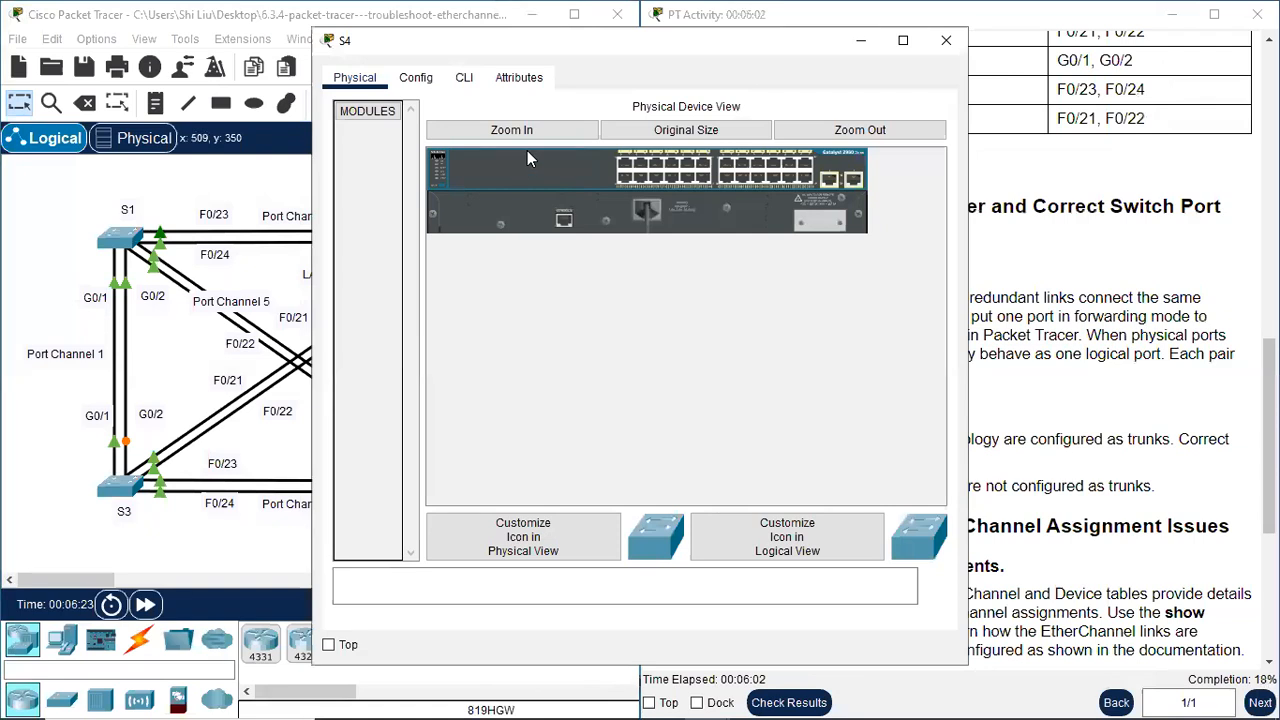
{"action": "left_click", "coordinate": [464, 80]}
{"action": "key", "text": "Return"}
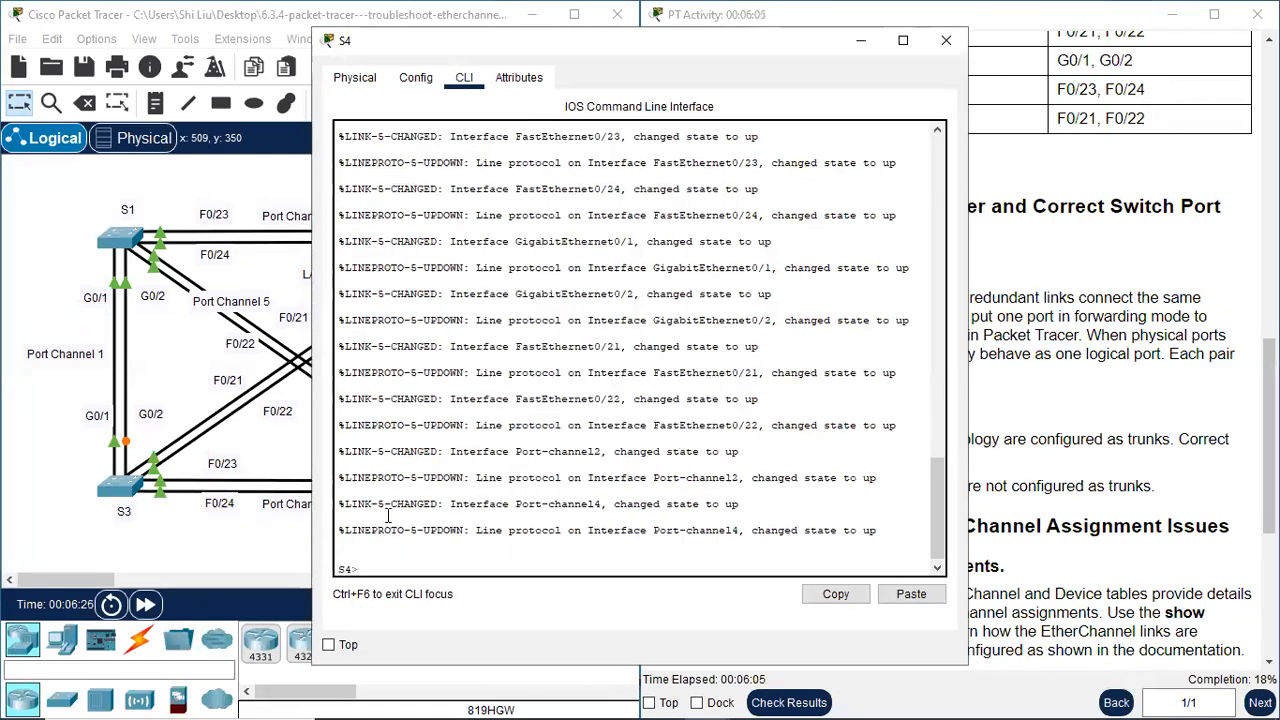
{"action": "type", "text": "en"}
{"action": "key", "text": "Return"}
{"action": "type", "text": "sh run"}
{"action": "key", "text": "Return"}
{"action": "key", "text": "space"}
{"action": "key", "text": "space"}
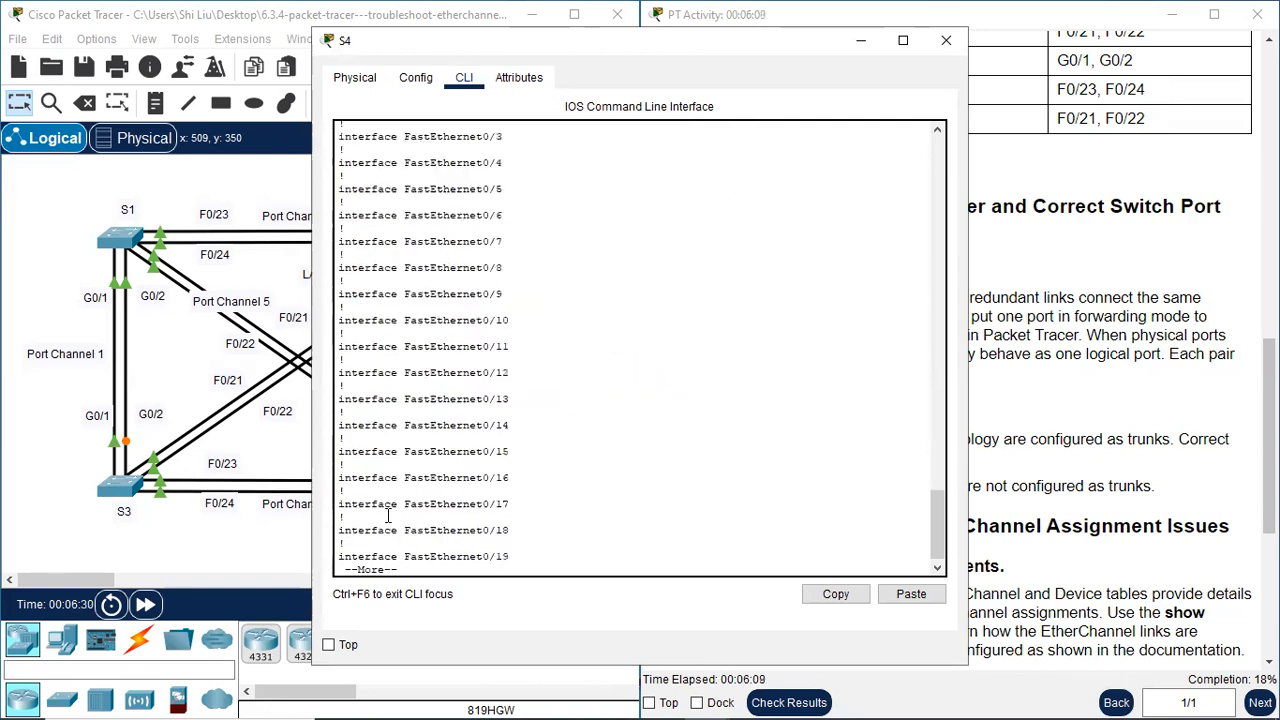
{"action": "key", "text": "space"}
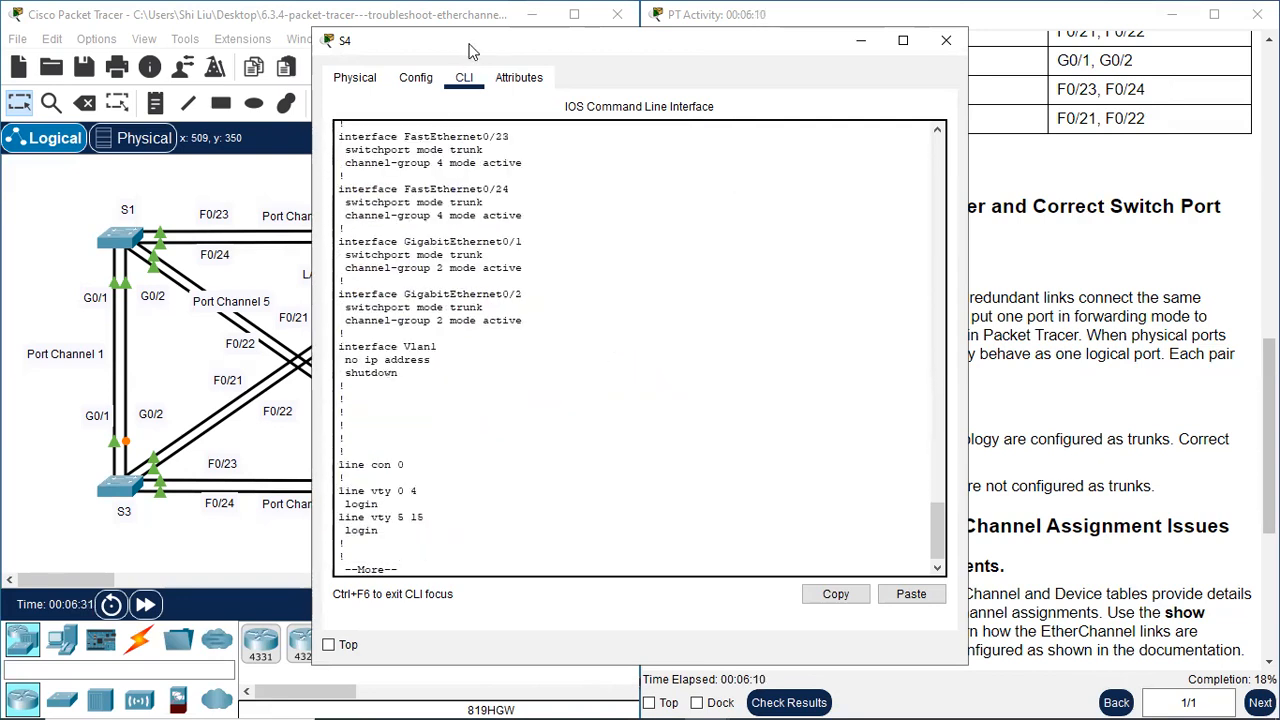
- Examine the switchport modes and channel groups of F0/21-24 and G0/1-2 on S4, and close the S4 window
{"action": "left_click_drag", "start_coordinate": [472, 50], "coordinate": [677, 87]}
{"action": "scroll", "coordinate": [774, 234], "scroll_direction": "up", "scroll_amount": 3}
{"action": "left_click_drag", "start_coordinate": [548, 166], "coordinate": [712, 500]}
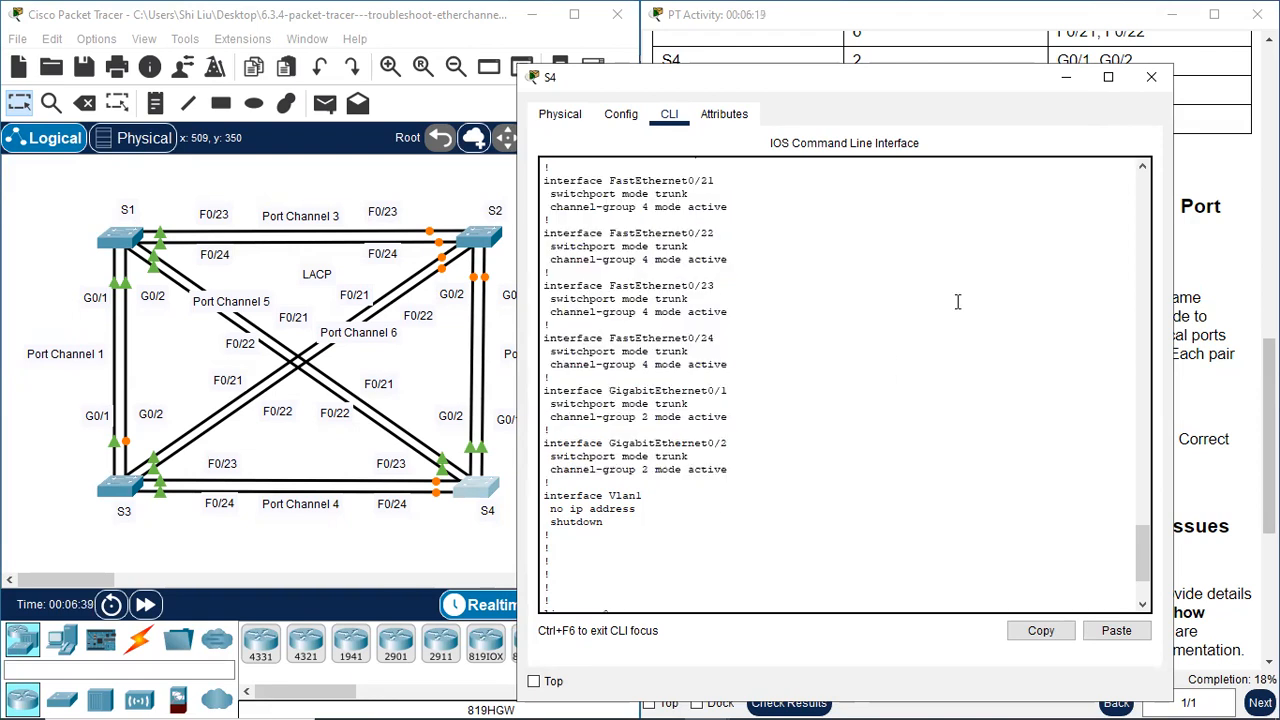
{"action": "left_click", "coordinate": [1151, 77]}
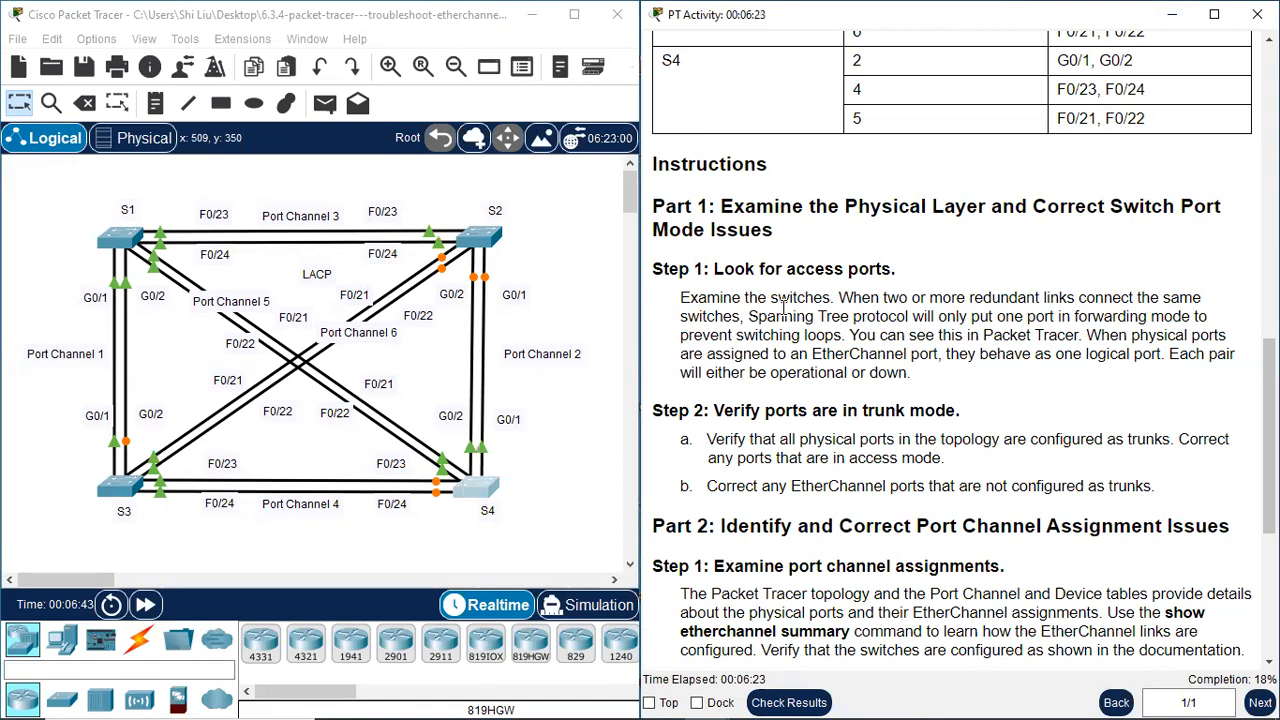
- Read the activity instruction about correcting EtherChannel ports that are not configured as trunks
{"action": "scroll", "coordinate": [784, 307], "scroll_direction": "down", "scroll_amount": 1}
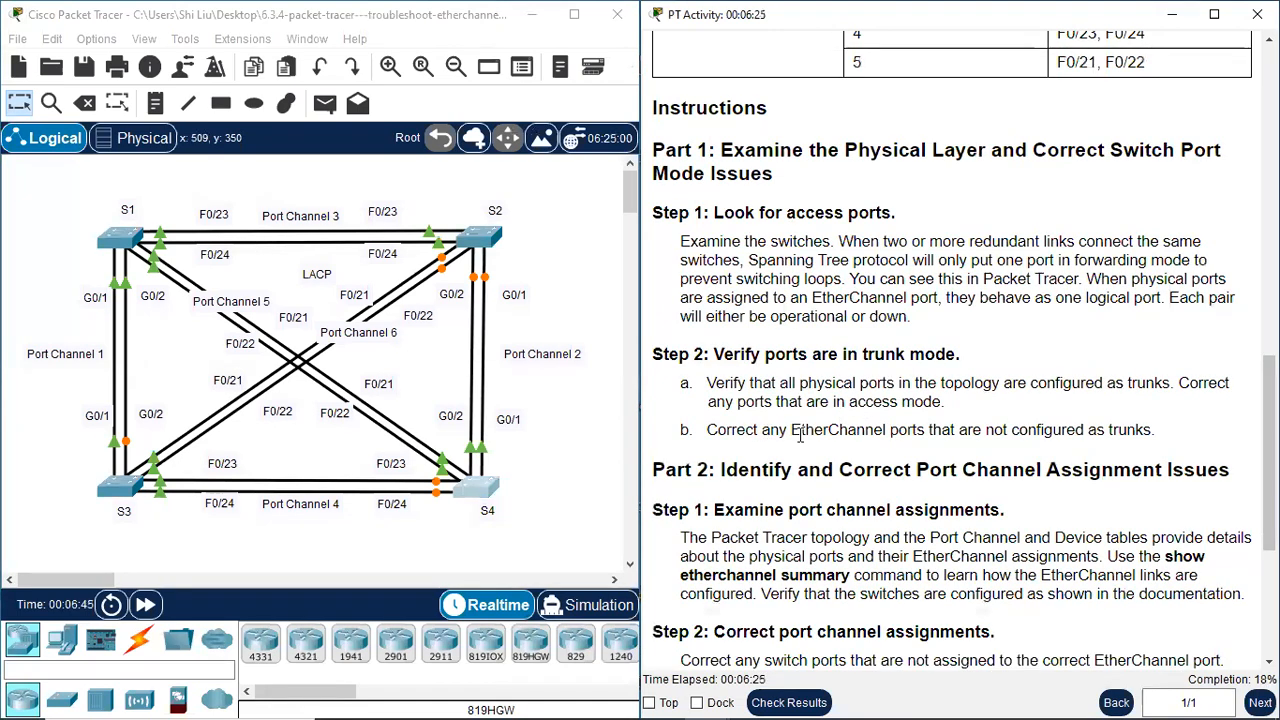
{"action": "left_click_drag", "start_coordinate": [791, 430], "coordinate": [928, 430]}
{"action": "left_click", "coordinate": [802, 388]}
- Reopen switch S1's command line and display its running configuration at the port-channel interfaces
{"action": "left_click", "coordinate": [117, 243]}
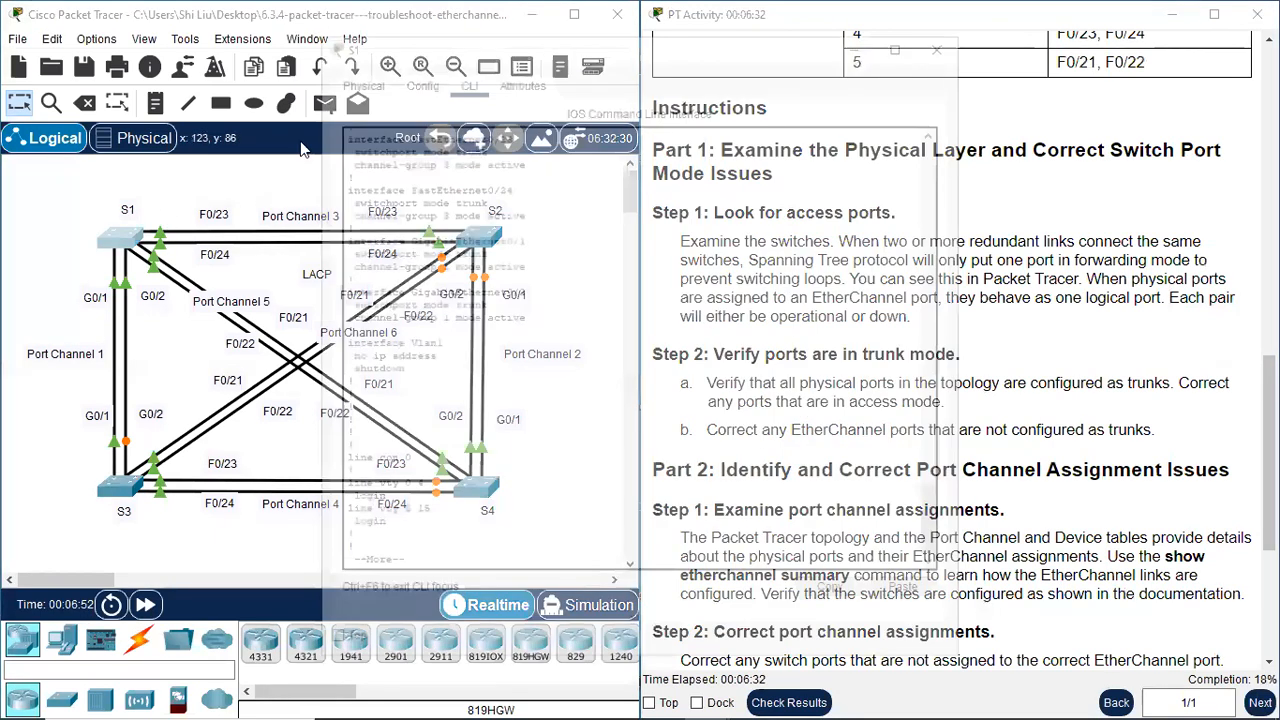
{"action": "left_click_drag", "start_coordinate": [429, 41], "coordinate": [507, 33]}
{"action": "key", "text": "space"}
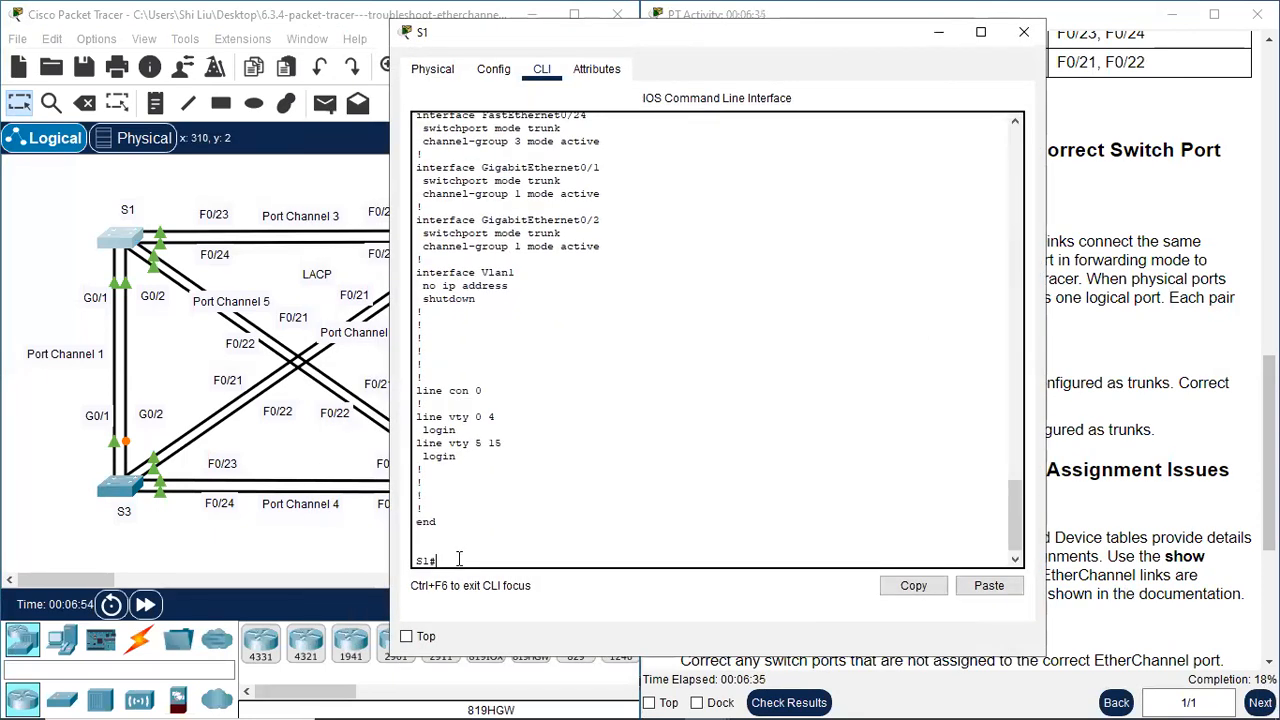
{"action": "type", "text": "sh run"}
{"action": "key", "text": "Return"}
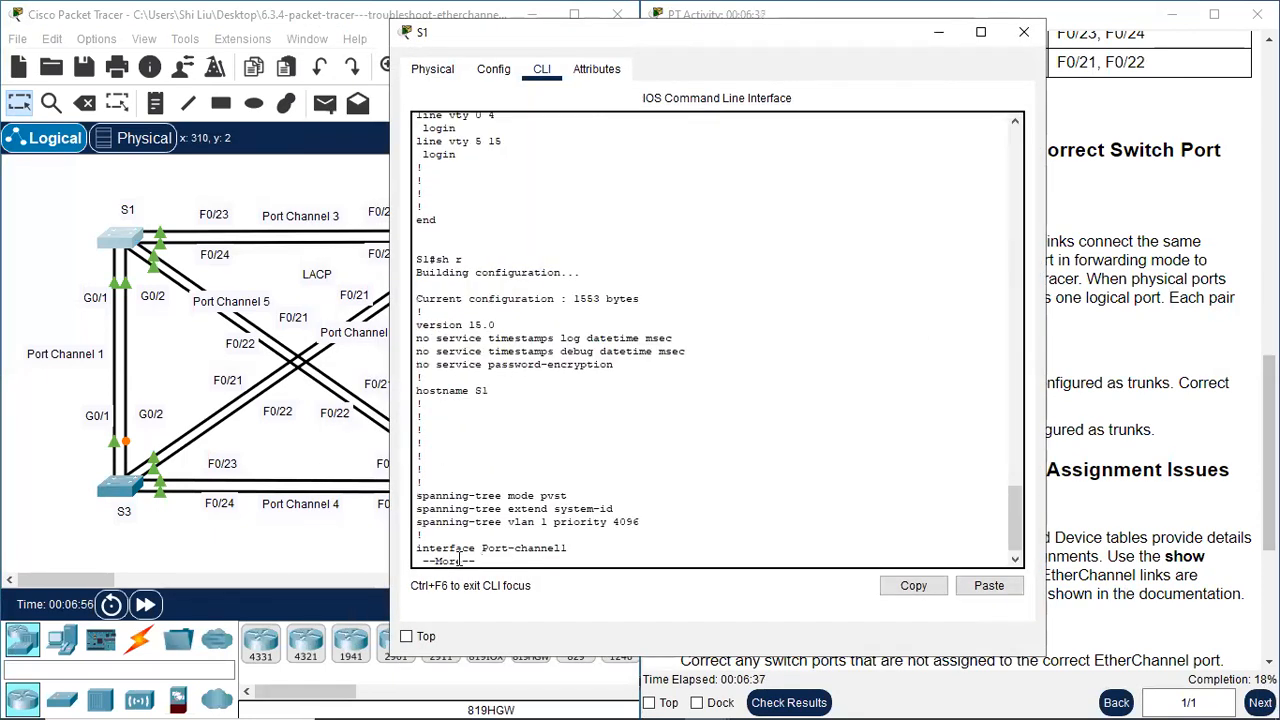
{"action": "key", "text": "space"}
{"action": "scroll", "coordinate": [628, 512], "scroll_direction": "up", "scroll_amount": 10}
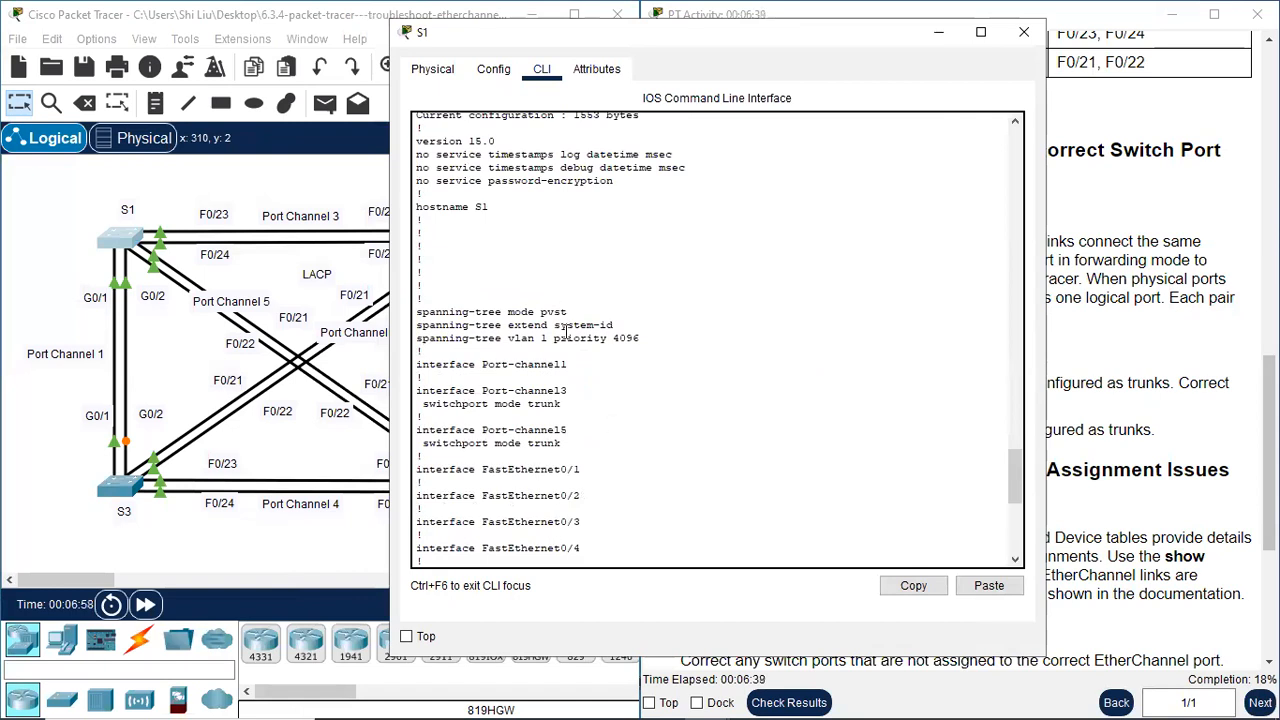
- Compare port channels 1, 3 and 5 in the topology with S1's port-channel interfaces and check each for trunk mode
{"action": "left_click_drag", "start_coordinate": [553, 32], "coordinate": [685, 78]}
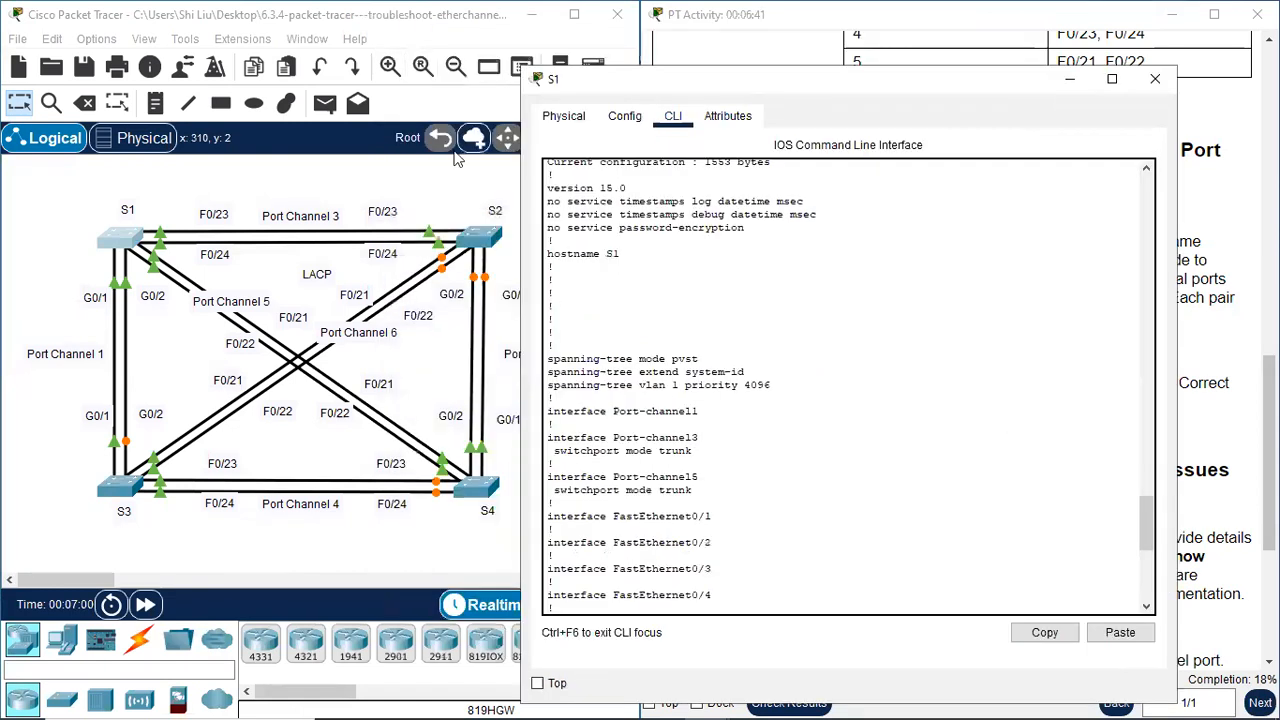
{"action": "left_click", "coordinate": [80, 350]}
{"action": "left_click", "coordinate": [80, 352]}
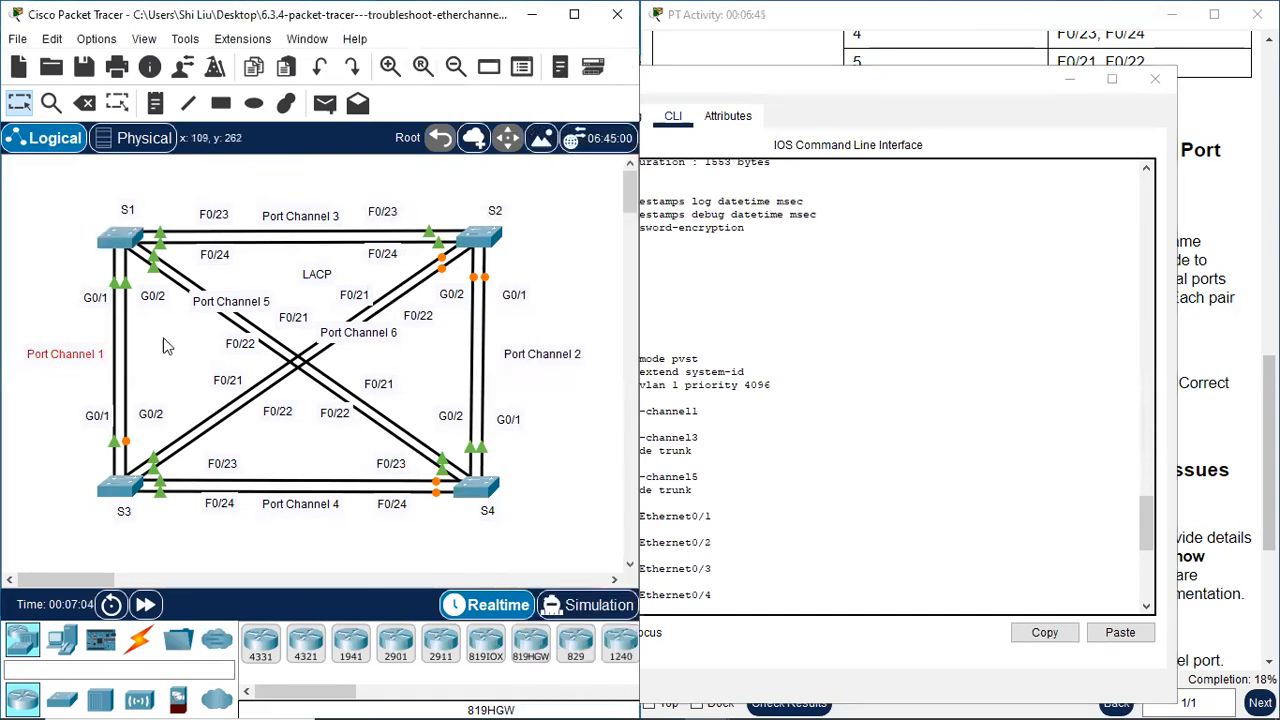
{"action": "left_click_drag", "start_coordinate": [287, 193], "coordinate": [316, 266]}
{"action": "left_click", "coordinate": [226, 304]}
{"action": "left_click", "coordinate": [706, 460]}
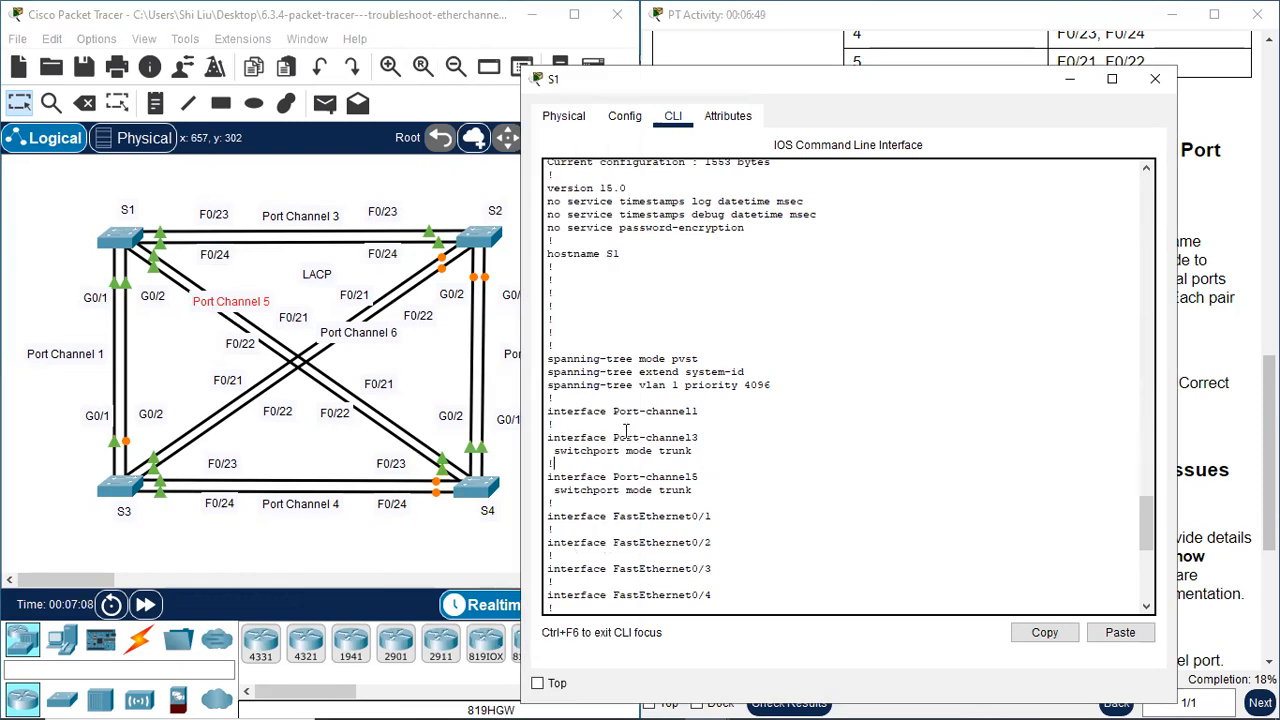
{"action": "left_click_drag", "start_coordinate": [617, 410], "coordinate": [708, 490]}
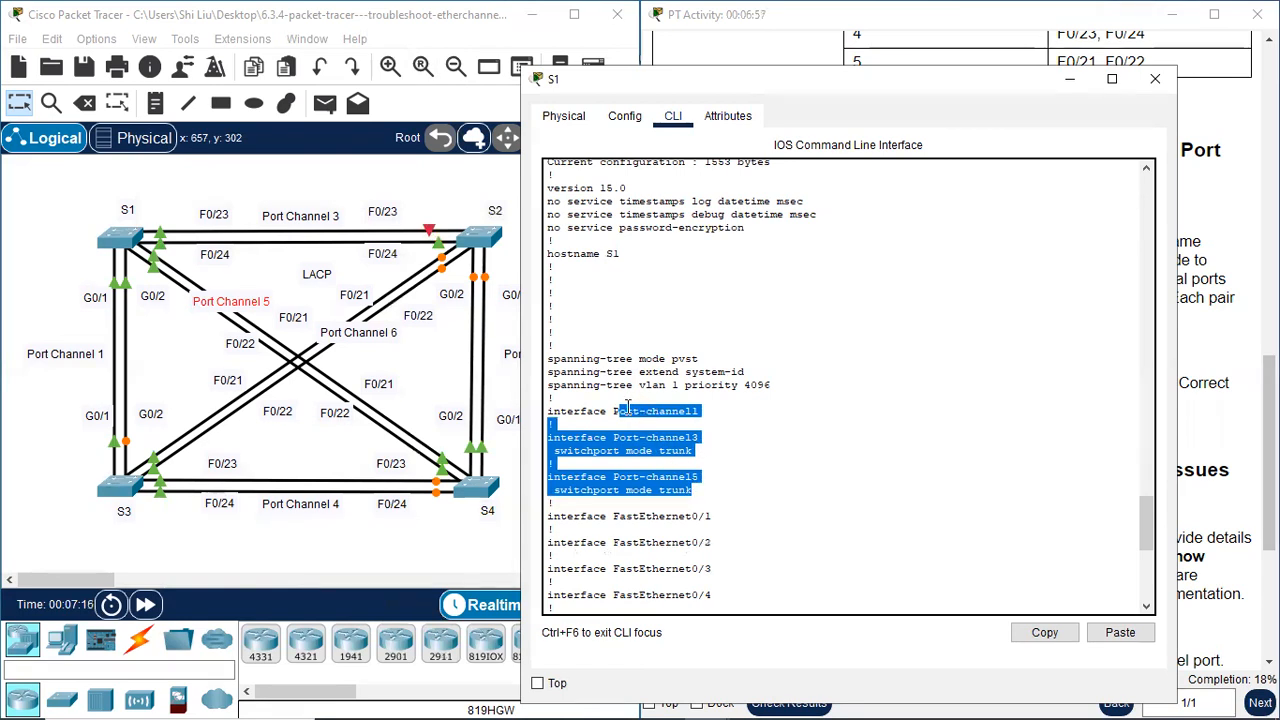
{"action": "left_click", "coordinate": [701, 410]}
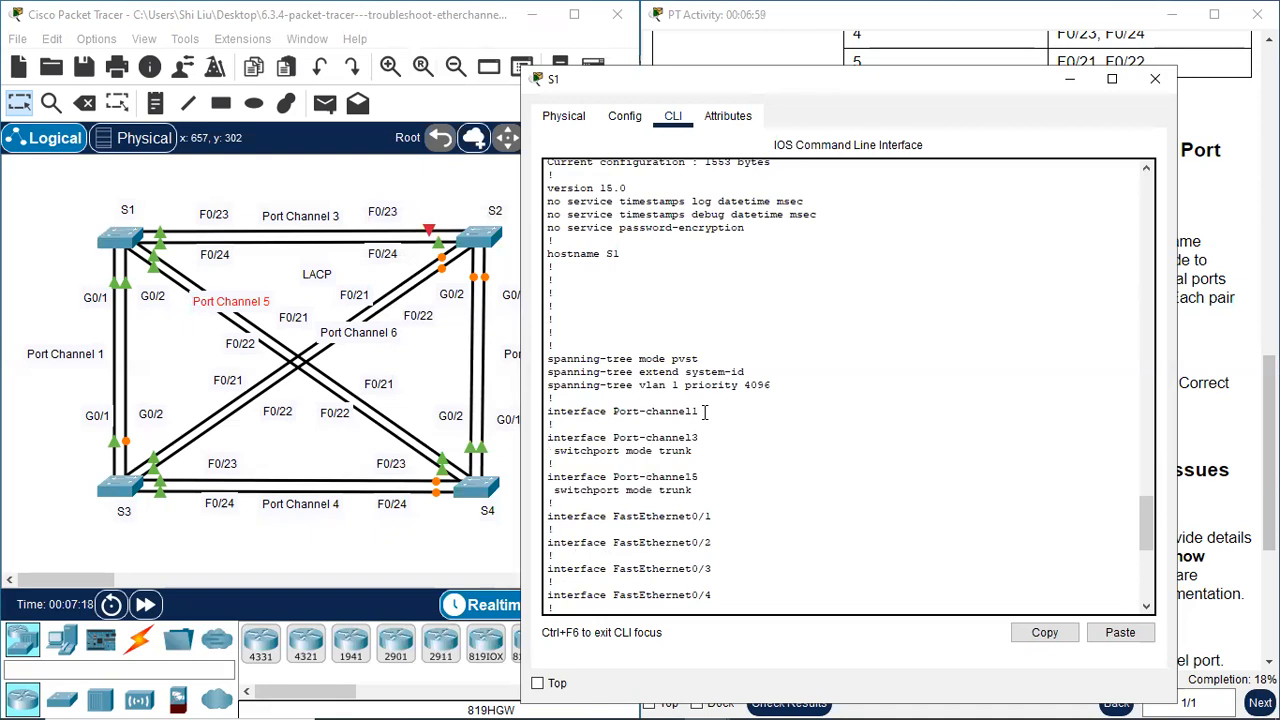
{"action": "scroll", "coordinate": [710, 430], "scroll_direction": "down", "scroll_amount": 5}
{"action": "scroll", "coordinate": [695, 440], "scroll_direction": "up", "scroll_amount": 7}
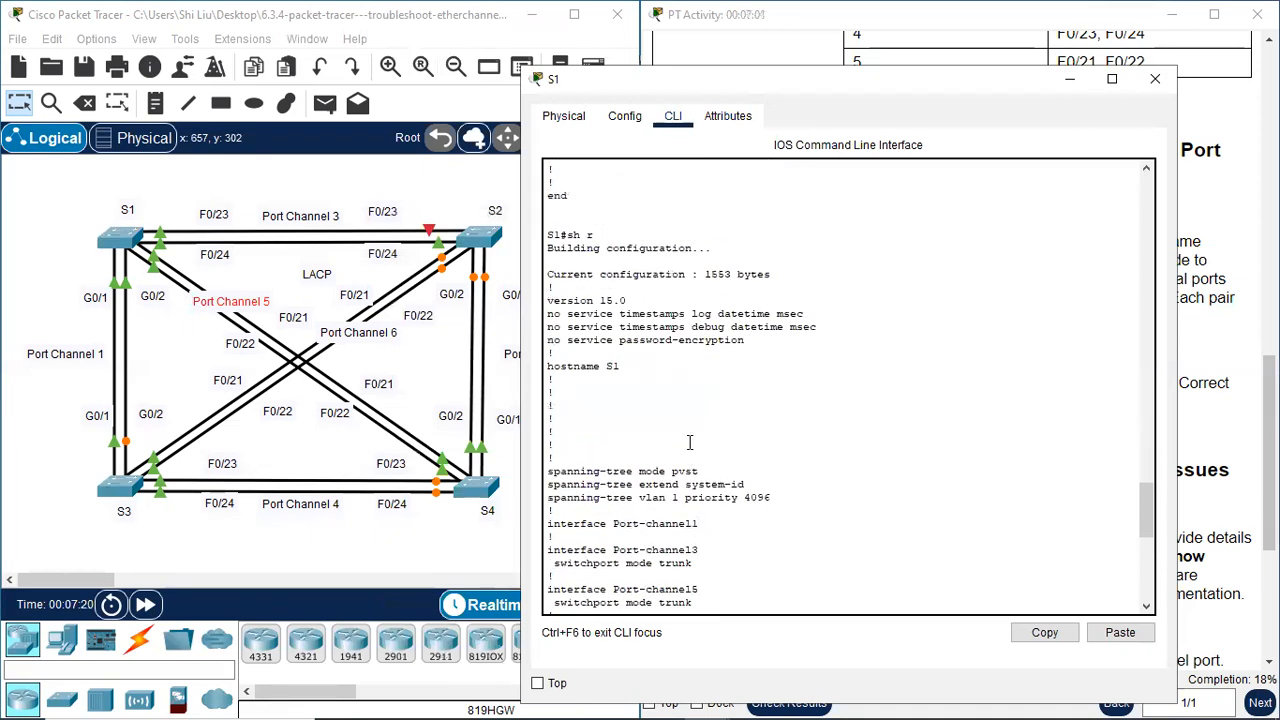
{"action": "left_click_drag", "start_coordinate": [701, 523], "coordinate": [613, 523]}
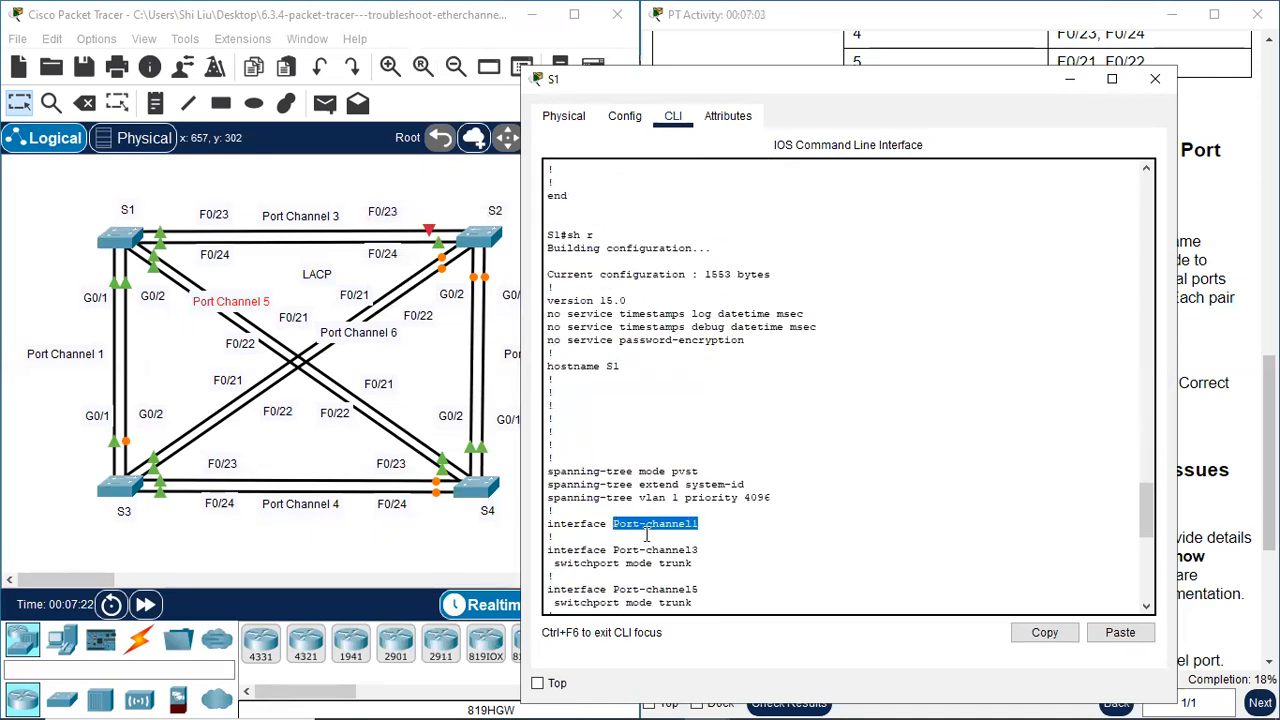
- Enter global configuration mode on S1 and open interface port-channel 1 for configuration
{"action": "scroll", "coordinate": [648, 520], "scroll_direction": "down", "scroll_amount": 1}
{"action": "key", "text": "space"}
{"action": "key", "text": "space"}
{"action": "key", "text": "space"}
{"action": "type", "text": "cnf t"}
{"action": "key", "text": "Return"}
{"action": "type", "text": "conf t"}
{"action": "key", "text": "Return"}
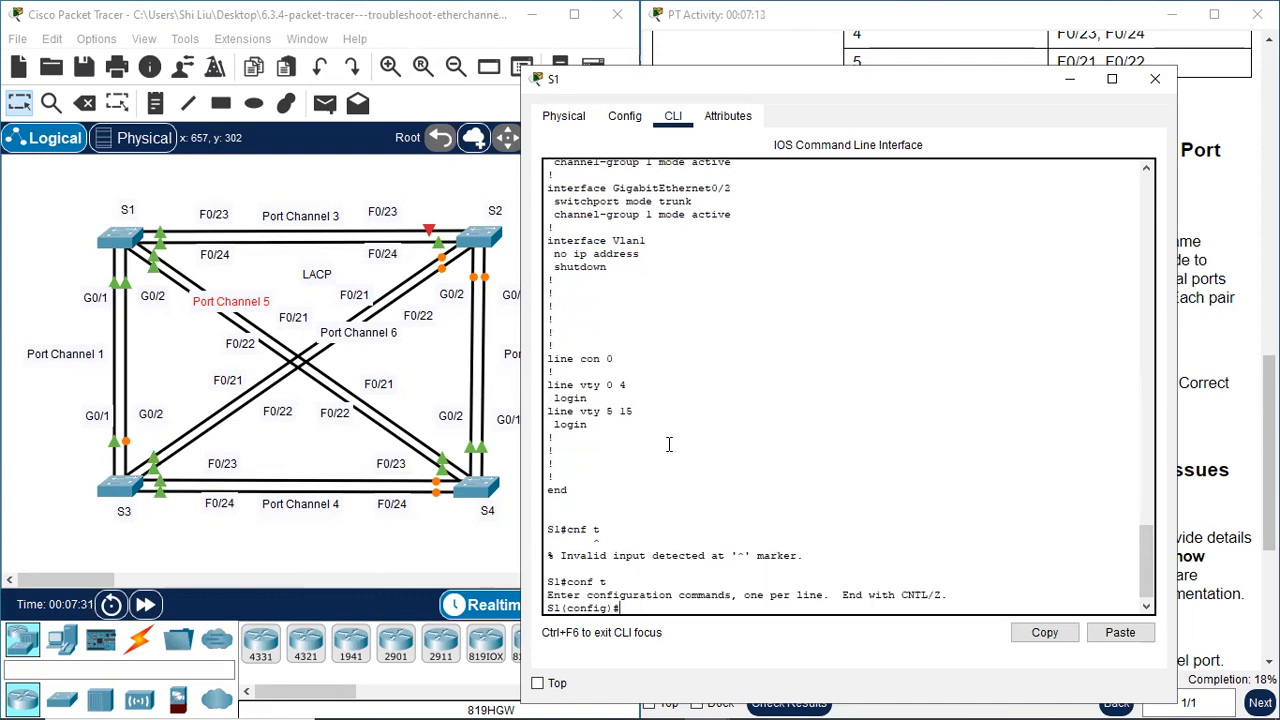
{"action": "type", "text": "int port-channel 1"}
{"action": "key", "text": "Return"}
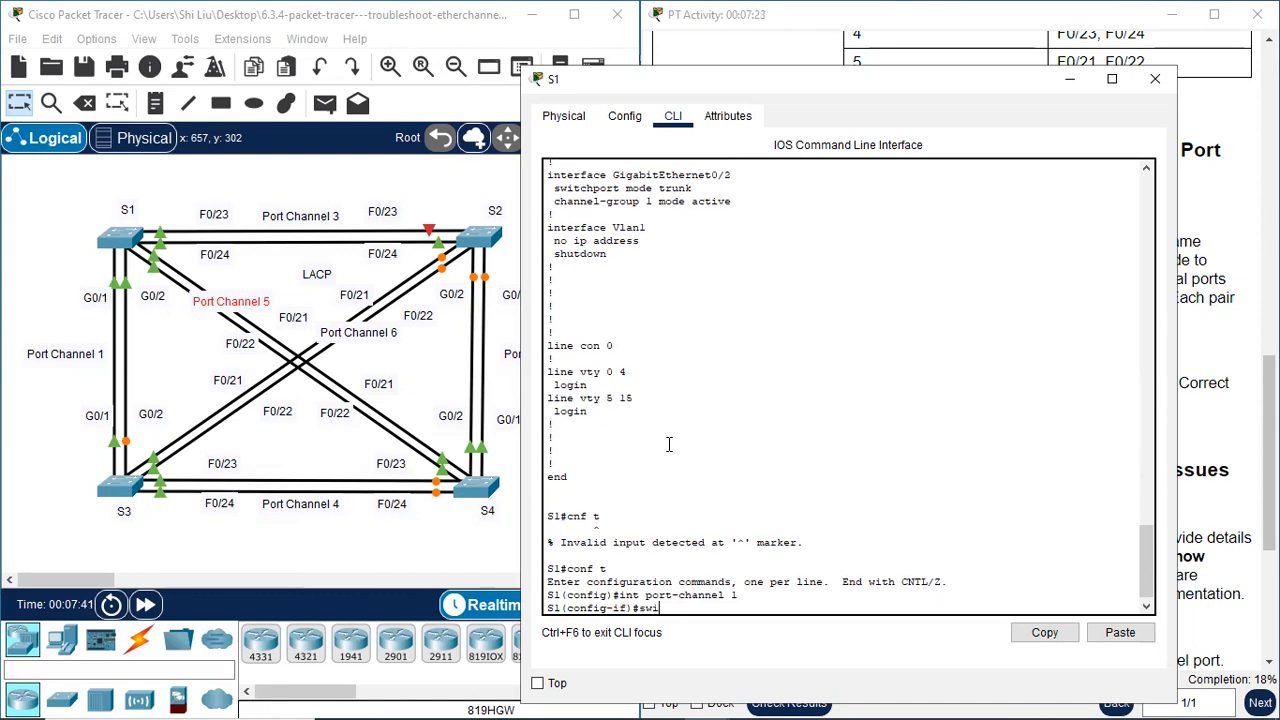
- Configure S1's port-channel 1 with switchport mode trunk, and return to privileged EXEC mode
{"action": "type", "text": "switchport mode trun"}
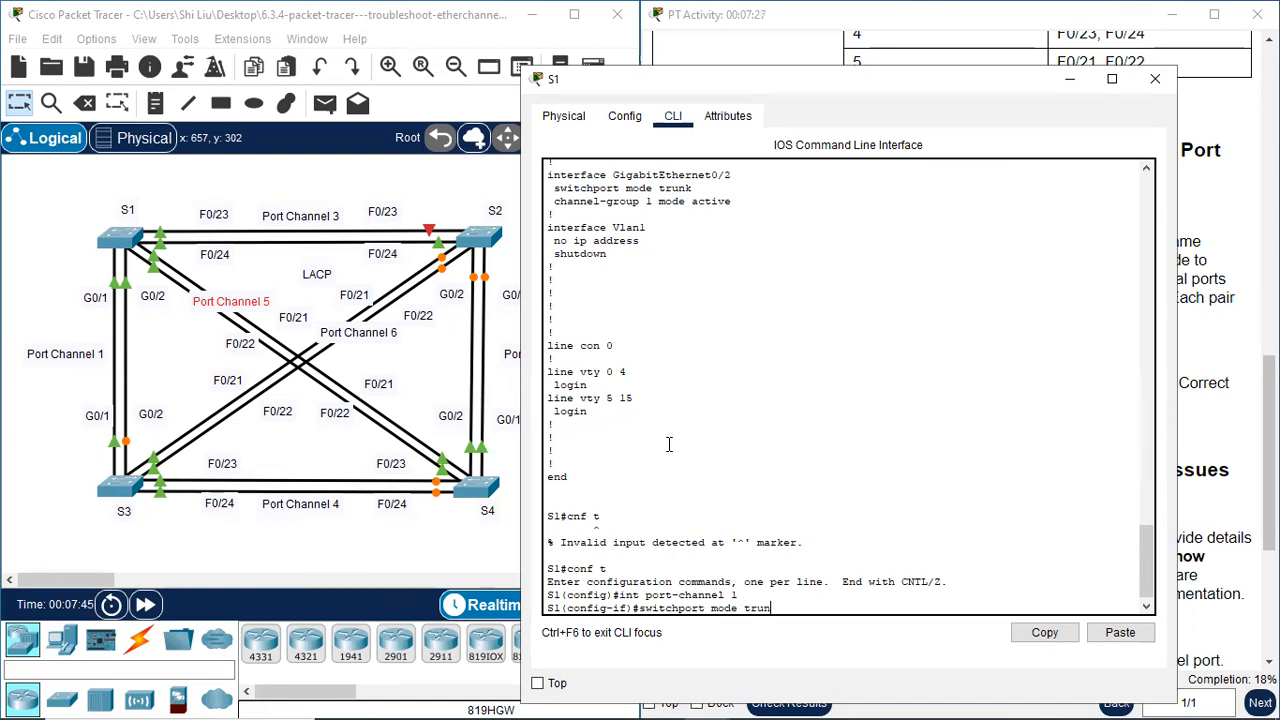
{"action": "type", "text": "k"}
{"action": "key", "text": "Return"}
{"action": "key", "text": "Return"}
{"action": "type", "text": "s"}
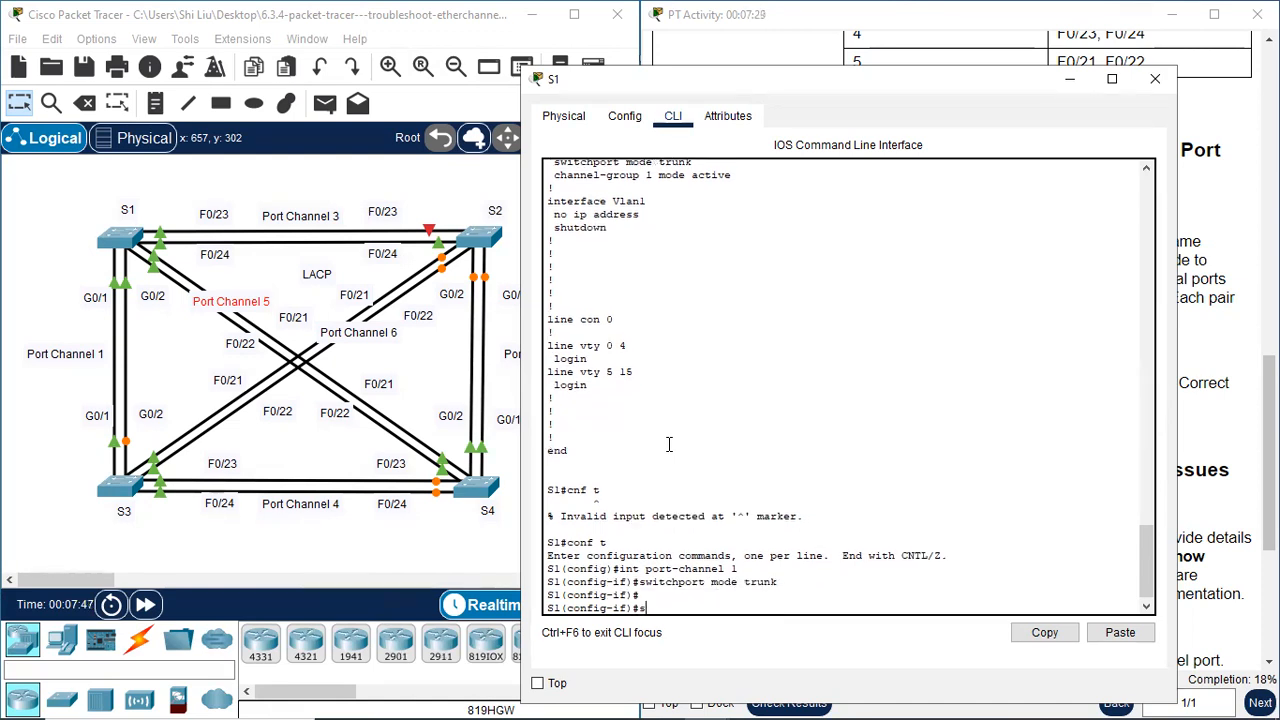
{"action": "type", "text": "nd"}
{"action": "key", "text": "Return"}
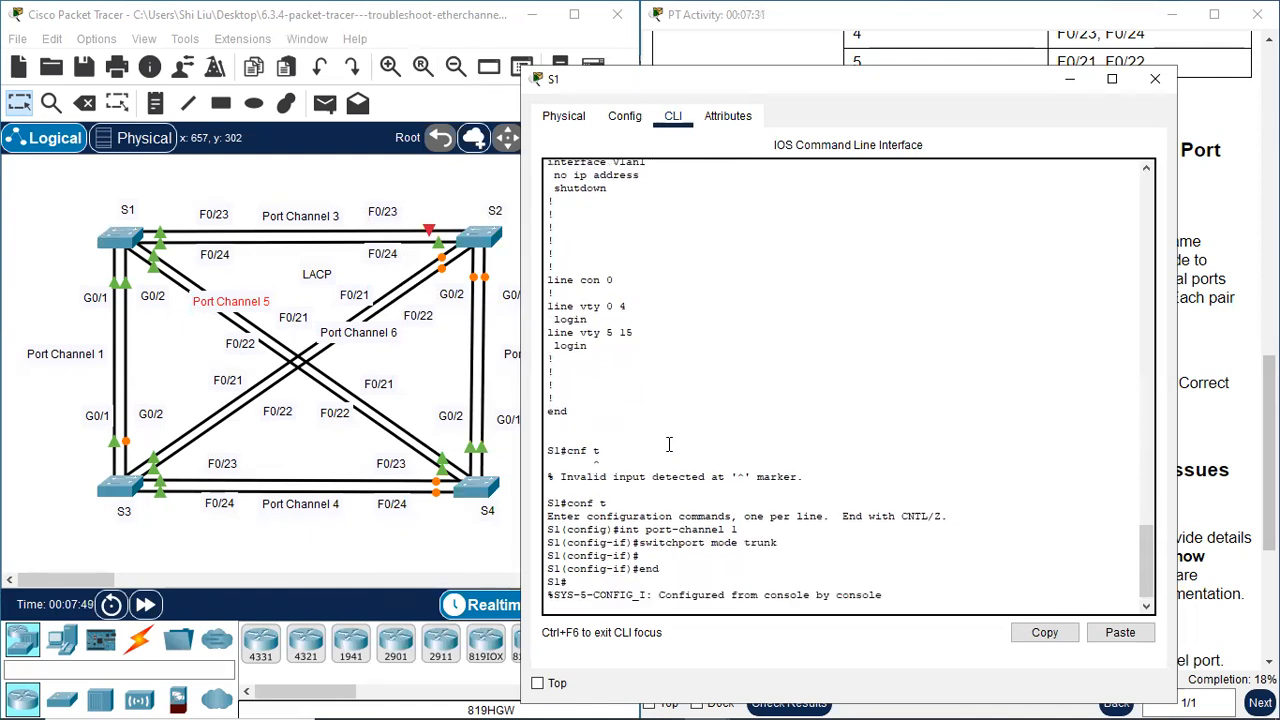
- Display S1's running configuration again to verify the switchport mode of port channels 1, 3 and 5
{"action": "key", "text": "Return"}
{"action": "type", "text": "sh run"}
{"action": "key", "text": "Return"}
{"action": "key", "text": "space"}
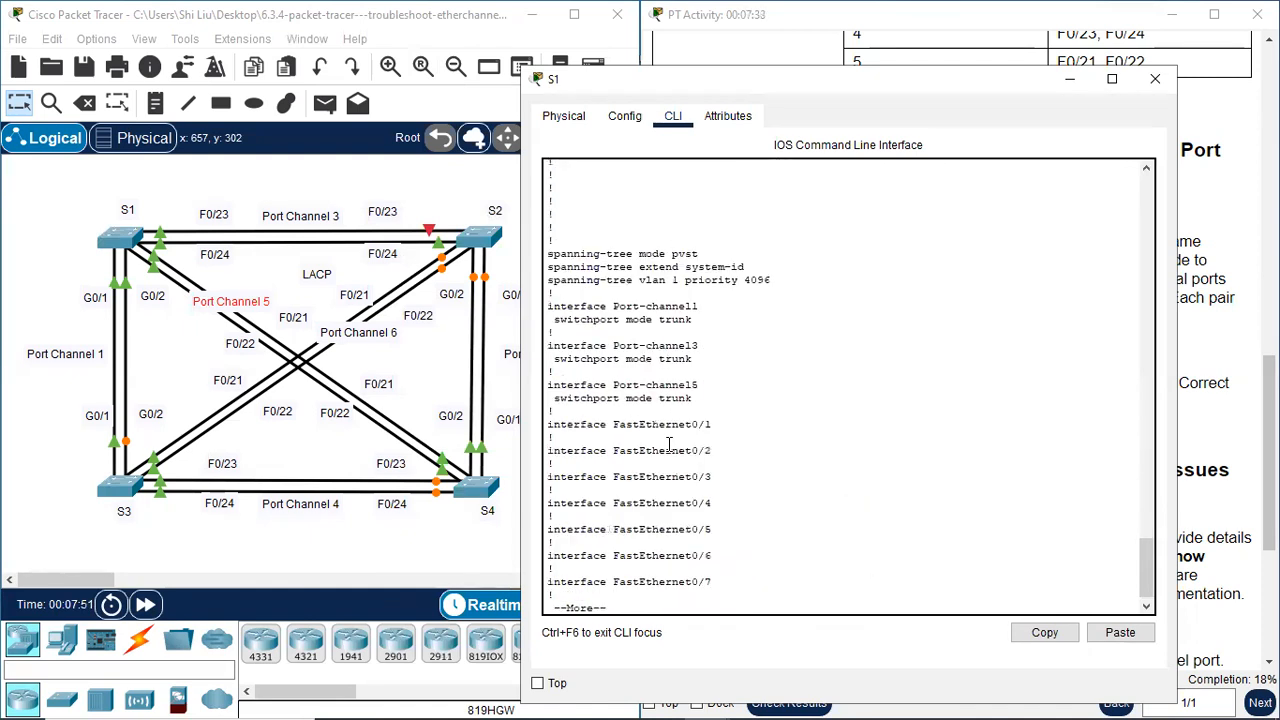
{"action": "left_click_drag", "start_coordinate": [613, 306], "coordinate": [717, 401]}
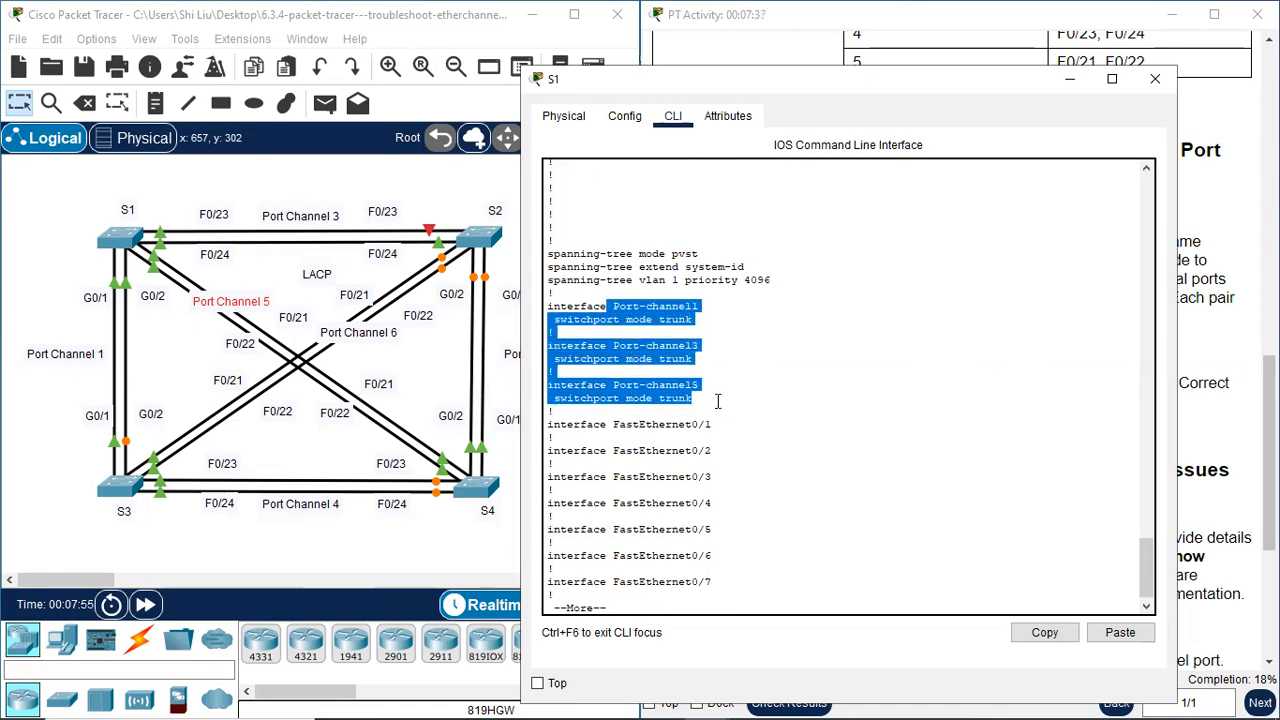
- Switch from S1 to S2's CLI, display its running configuration and check port channels 2, 3 and 6 for trunk mode
{"action": "left_click", "coordinate": [1155, 82]}
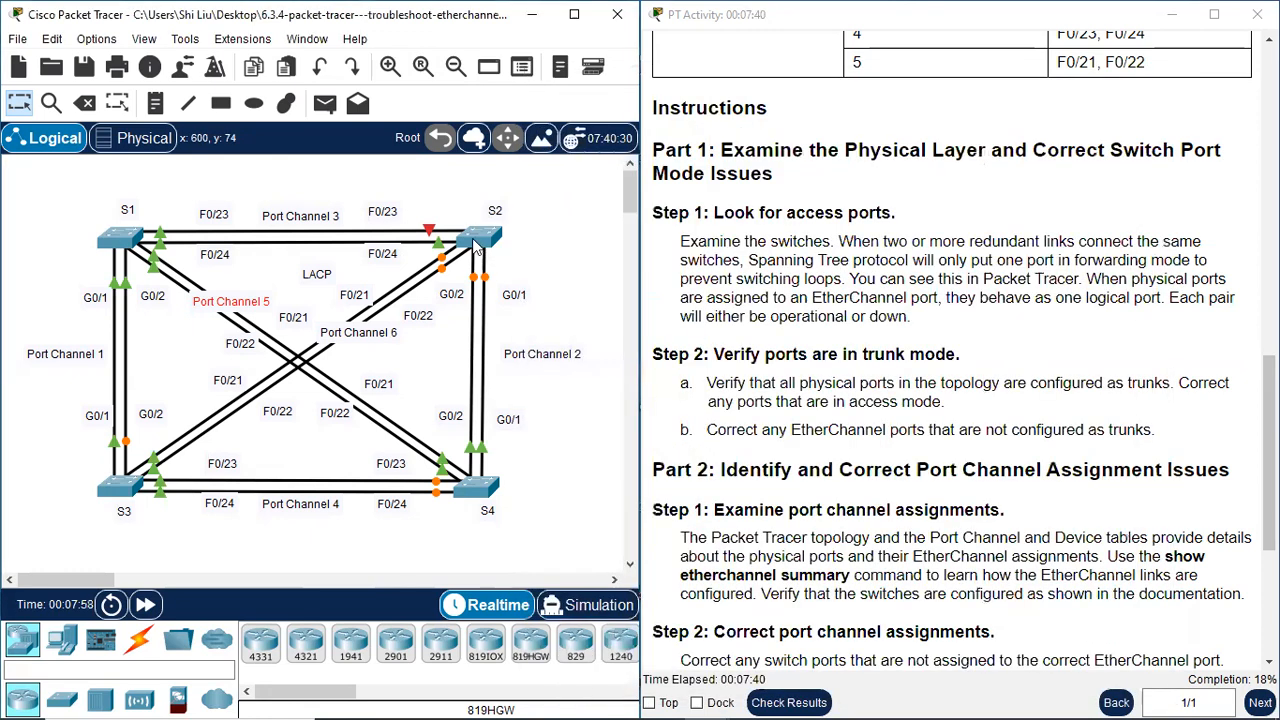
{"action": "left_click", "coordinate": [470, 243]}
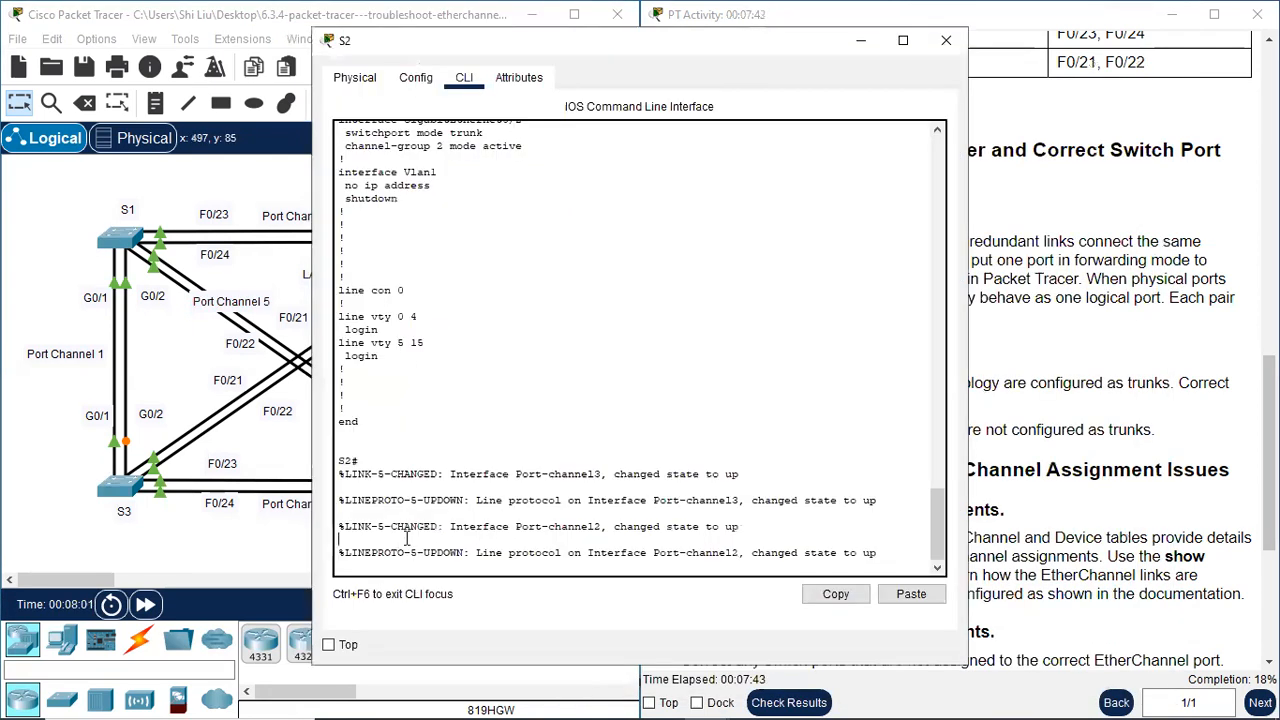
{"action": "key", "text": "Return"}
{"action": "type", "text": "sh run"}
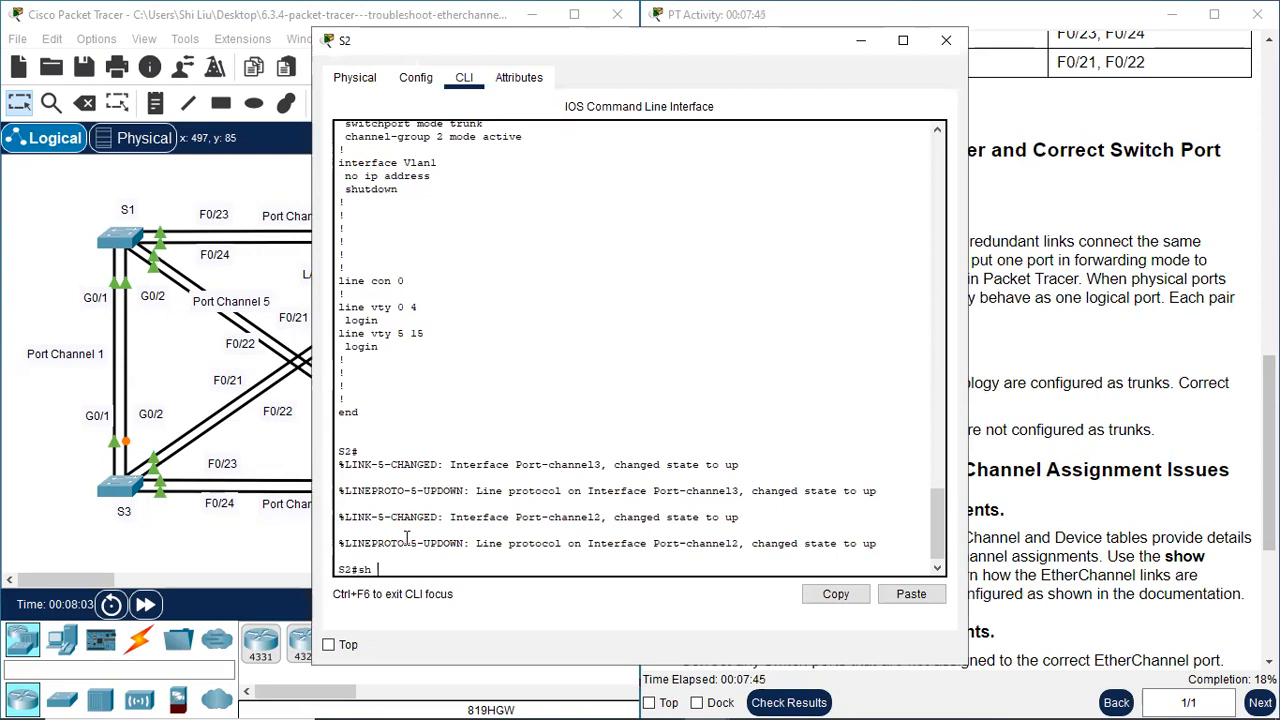
{"action": "key", "text": "Return"}
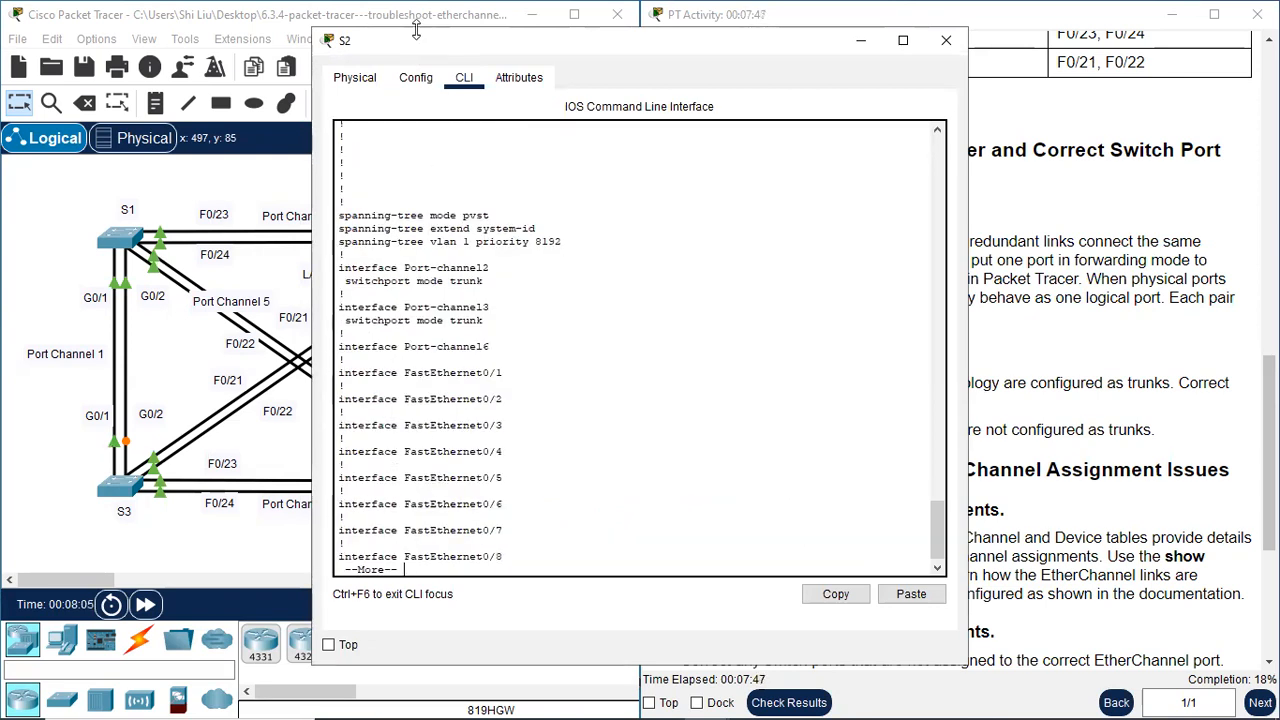
{"action": "left_click_drag", "start_coordinate": [431, 47], "coordinate": [706, 72]}
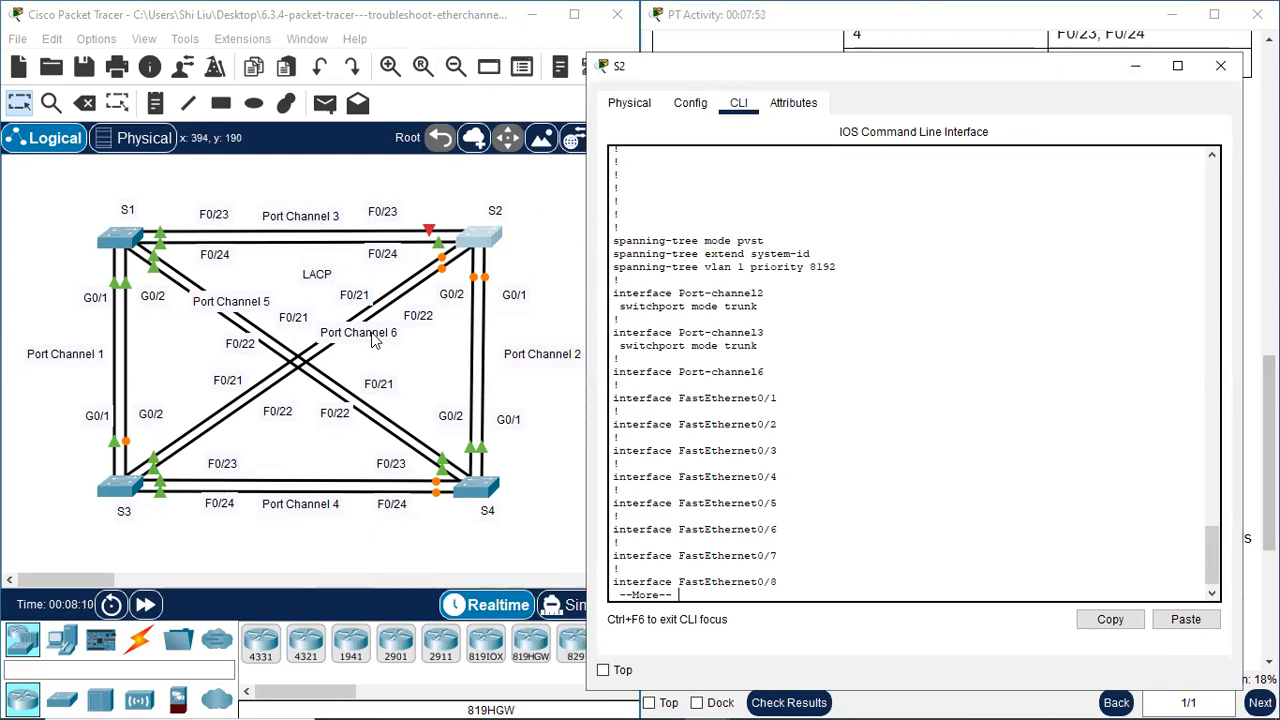
{"action": "left_click_drag", "start_coordinate": [725, 287], "coordinate": [771, 386]}
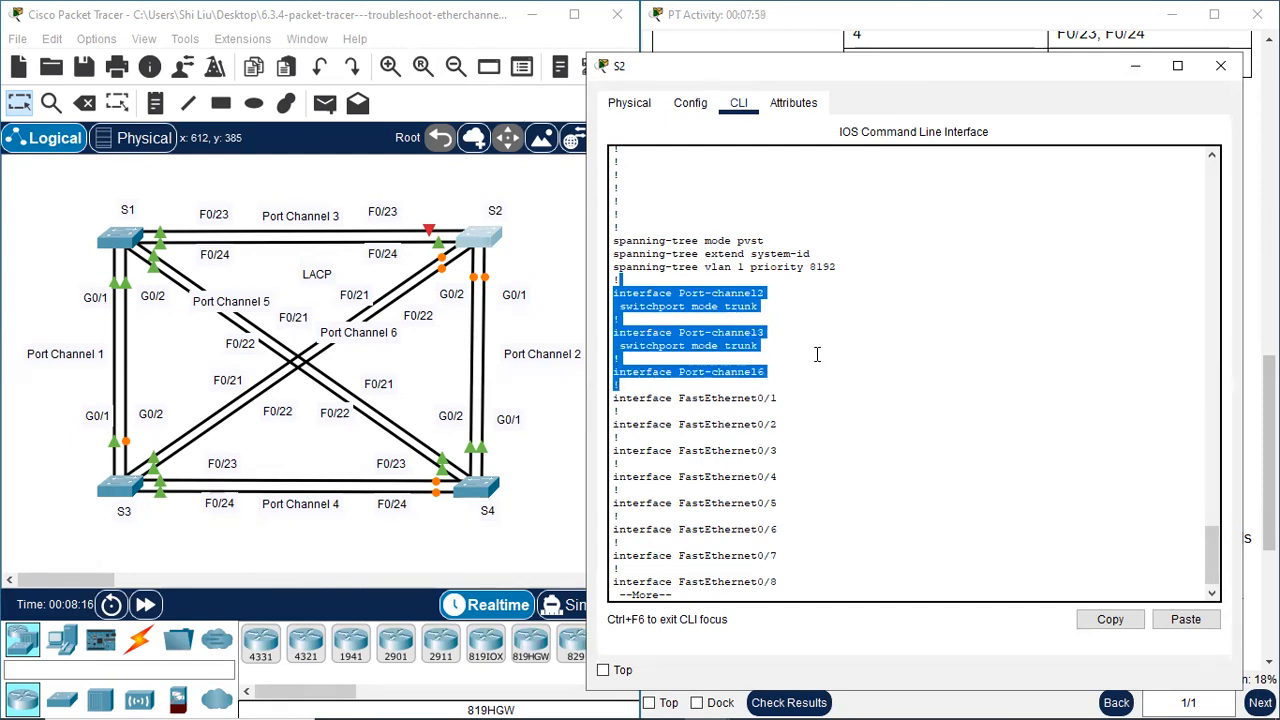
{"action": "left_click", "coordinate": [768, 371]}
{"action": "mouse_move", "coordinate": [768, 371]}
{"action": "left_mouse_down"}
{"action": "mouse_move", "coordinate": [680, 371]}
{"action": "mouse_move", "coordinate": [753, 383]}
{"action": "left_mouse_up"}
- Configure S2's interface port-channel 6 with switchport mode trunk, and return to privileged EXEC mode
{"action": "left_click", "coordinate": [686, 569]}
{"action": "key", "text": "space"}
{"action": "key", "text": "space"}
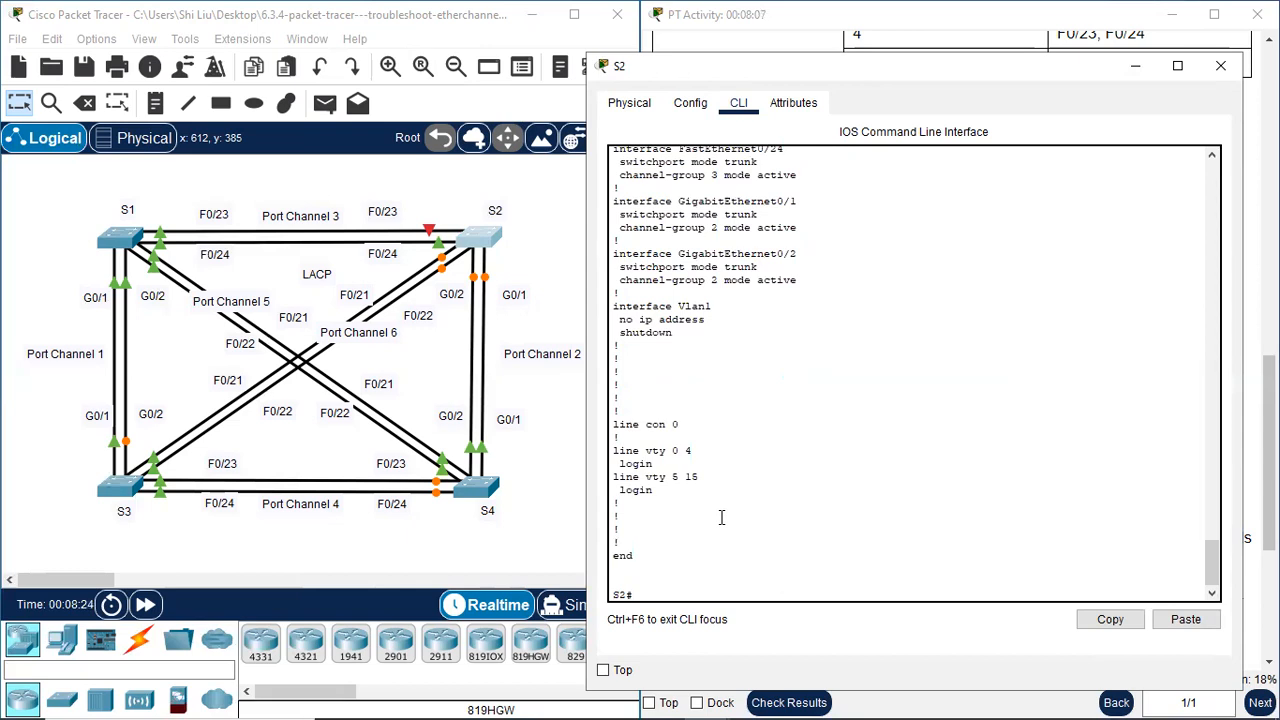
{"action": "key", "text": "Return"}
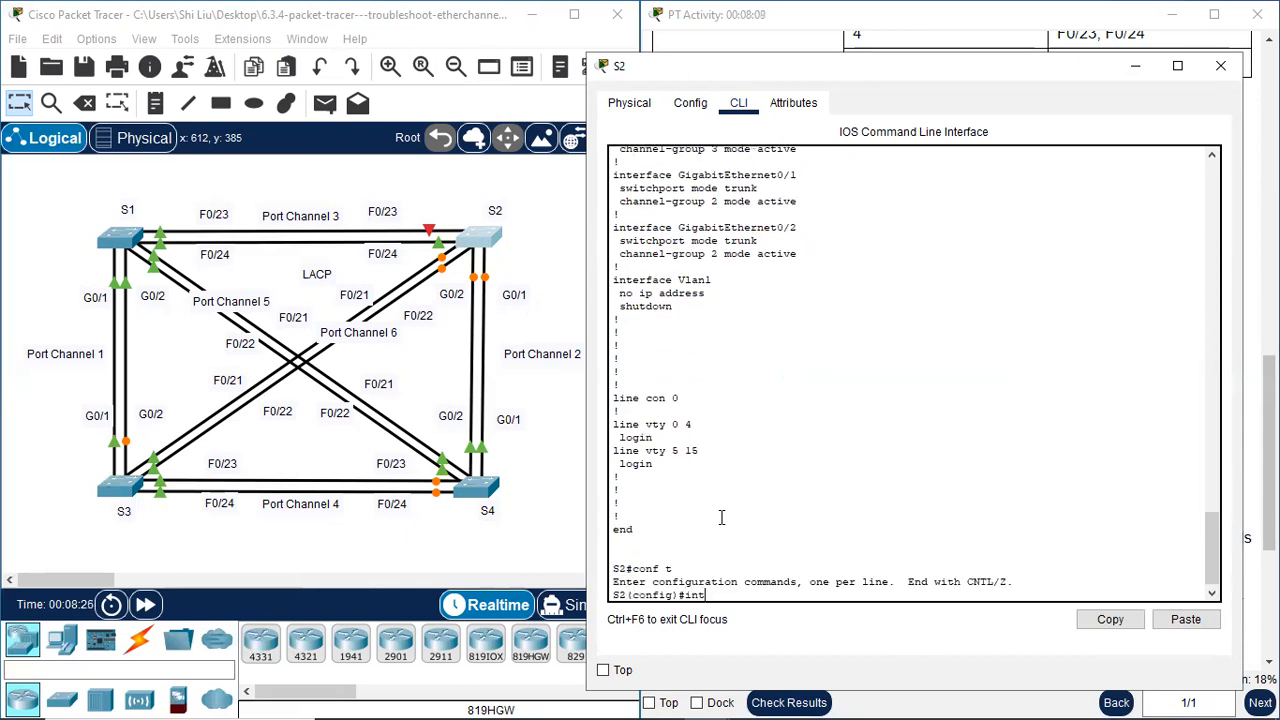
{"action": "type", "text": "int port-channel 6"}
{"action": "key", "text": "Return"}
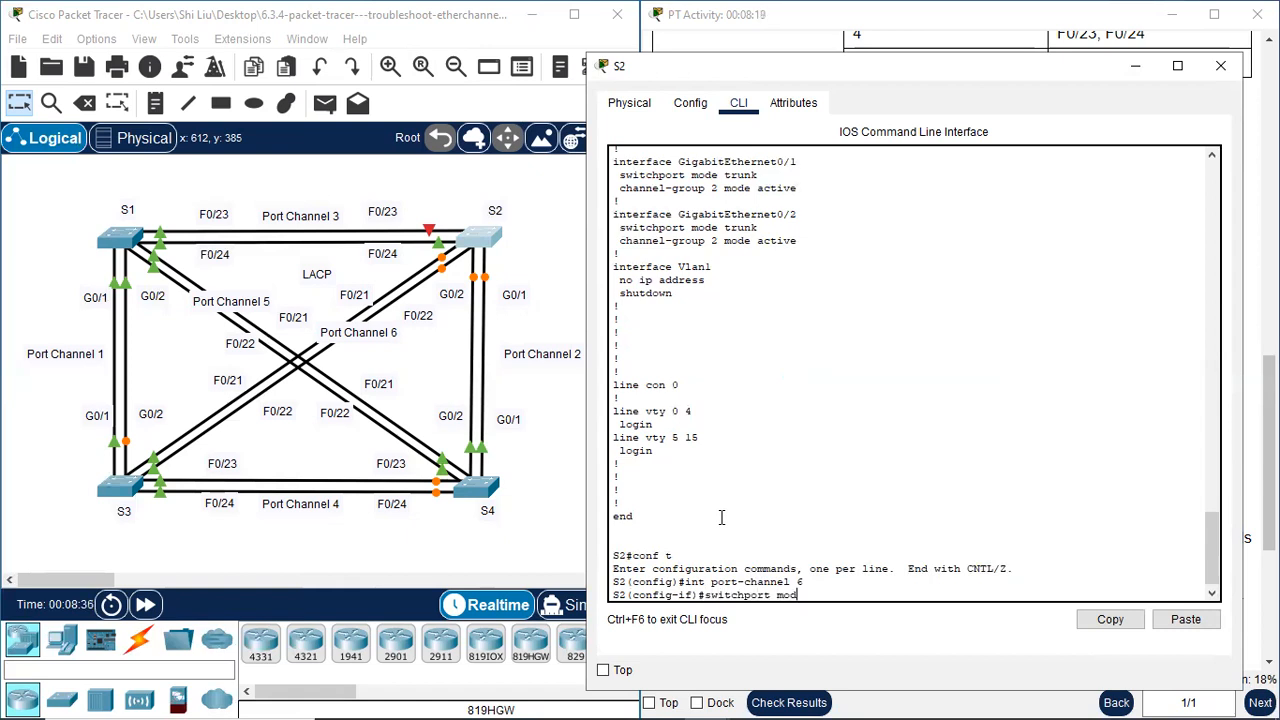
{"action": "type", "text": "nk"}
{"action": "key", "text": "Return"}
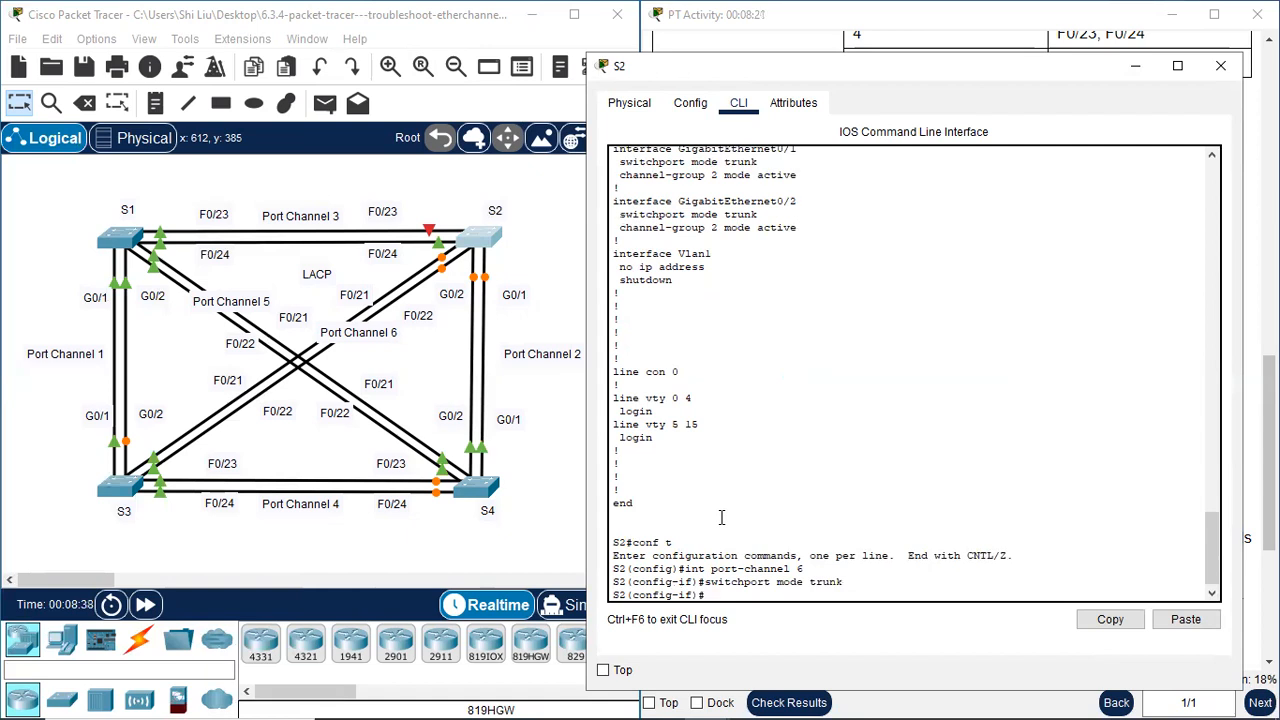
{"action": "type", "text": "end"}
{"action": "key", "text": "Return"}
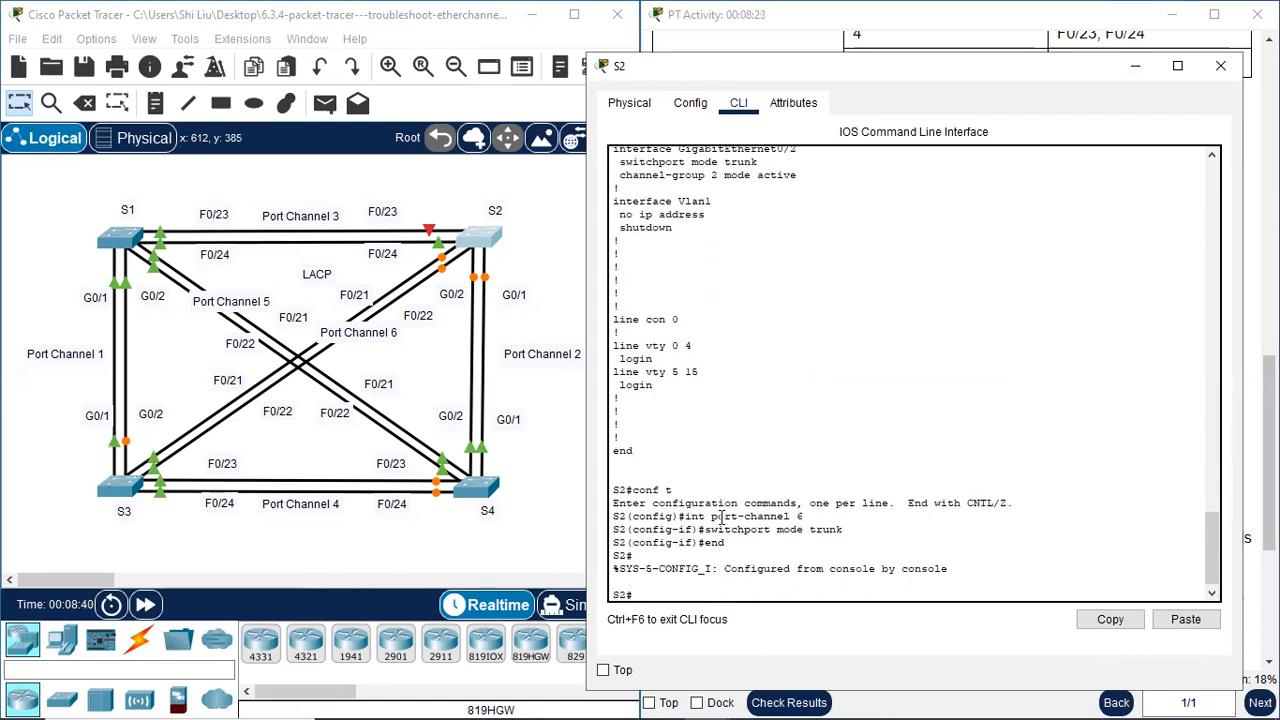
- Display S2's running configuration again to verify trunk mode on port channels 2, 3 and 6, and close S2
{"action": "type", "text": "sh run"}
{"action": "key", "text": "Return"}
{"action": "key", "text": "space"}
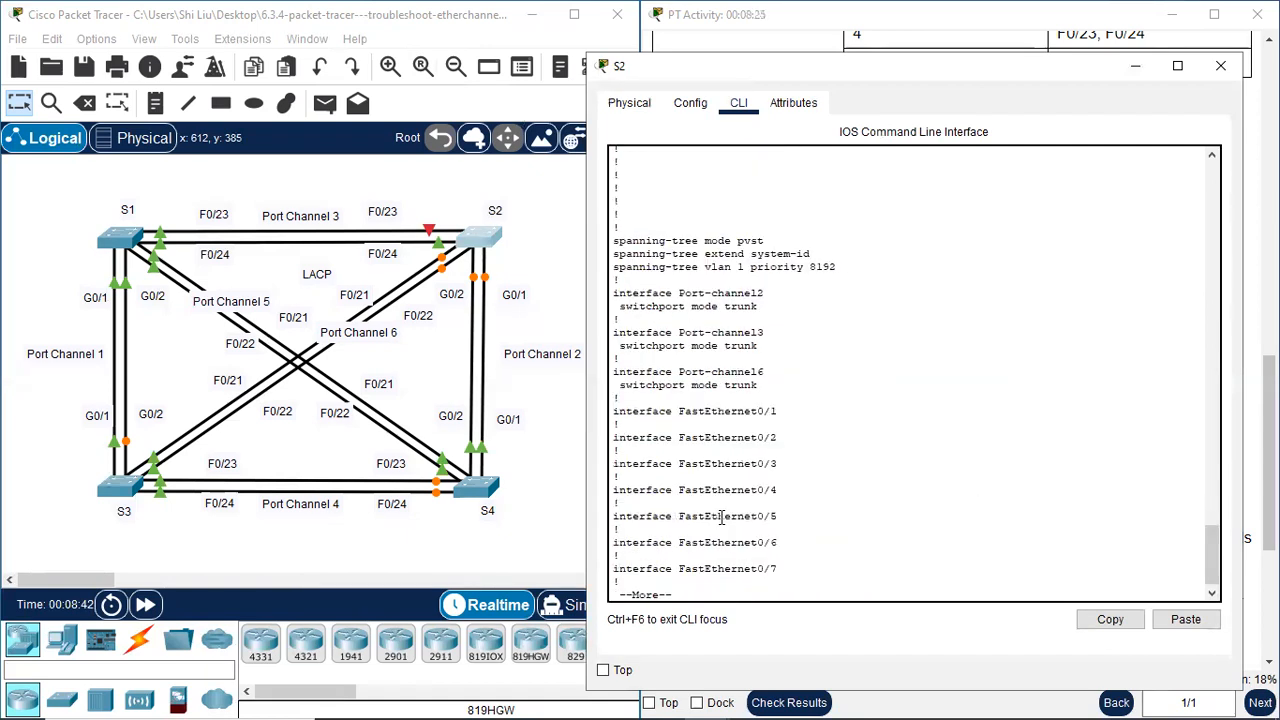
{"action": "left_click_drag", "start_coordinate": [706, 292], "coordinate": [762, 386]}
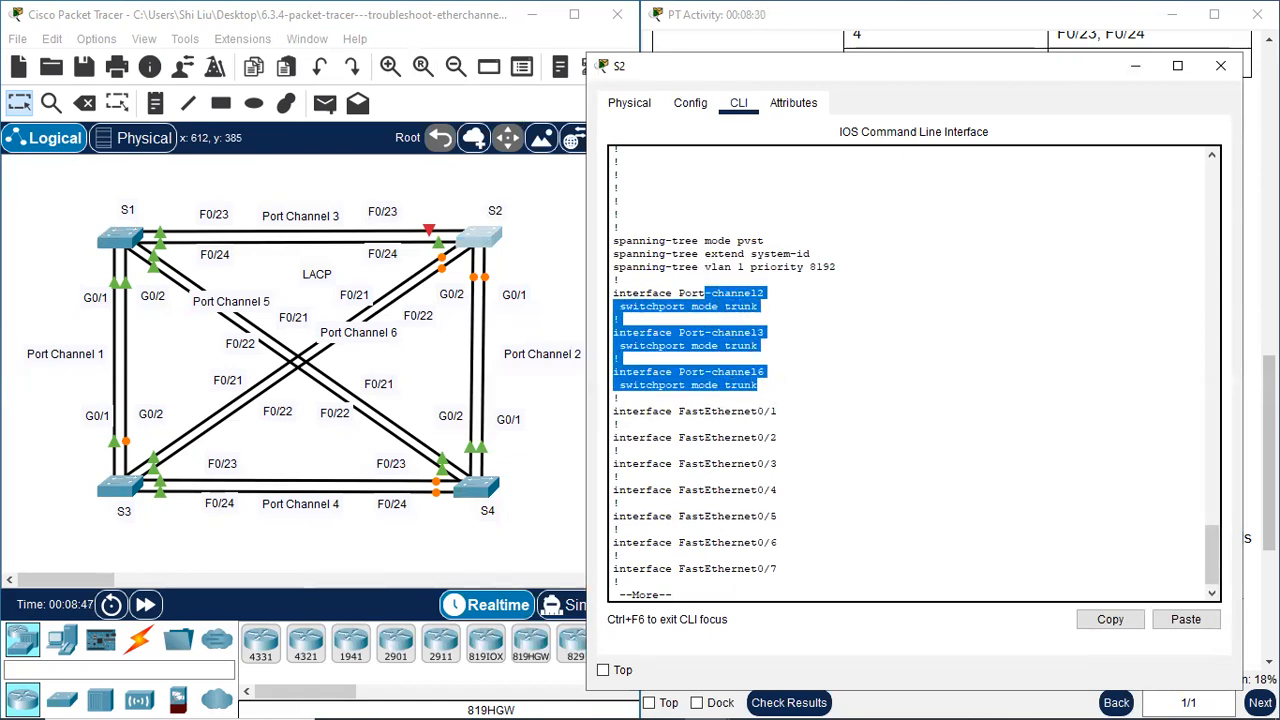
{"action": "left_click", "coordinate": [1220, 65]}
- Display S3's running configuration, check port channels 1, 4 and 6 for trunk mode, and close S3
{"action": "left_click", "coordinate": [127, 493]}
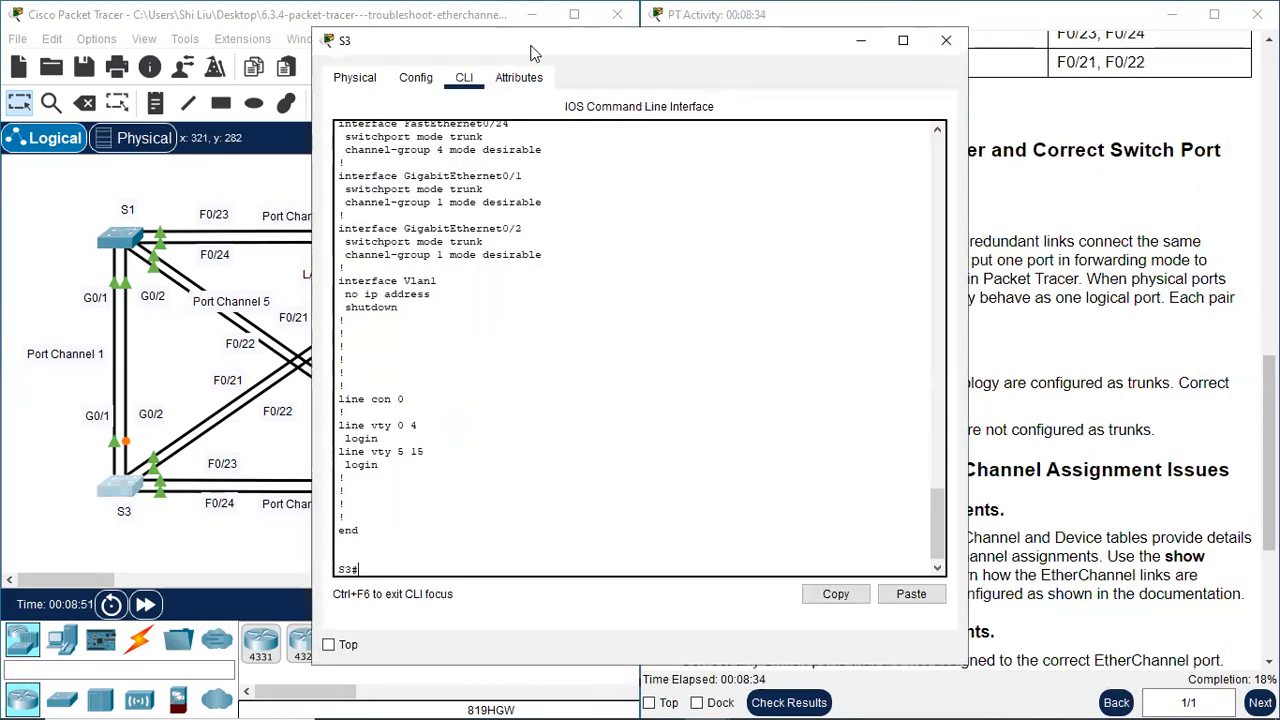
{"action": "left_click_drag", "start_coordinate": [505, 51], "coordinate": [745, 58]}
{"action": "type", "text": "sh run"}
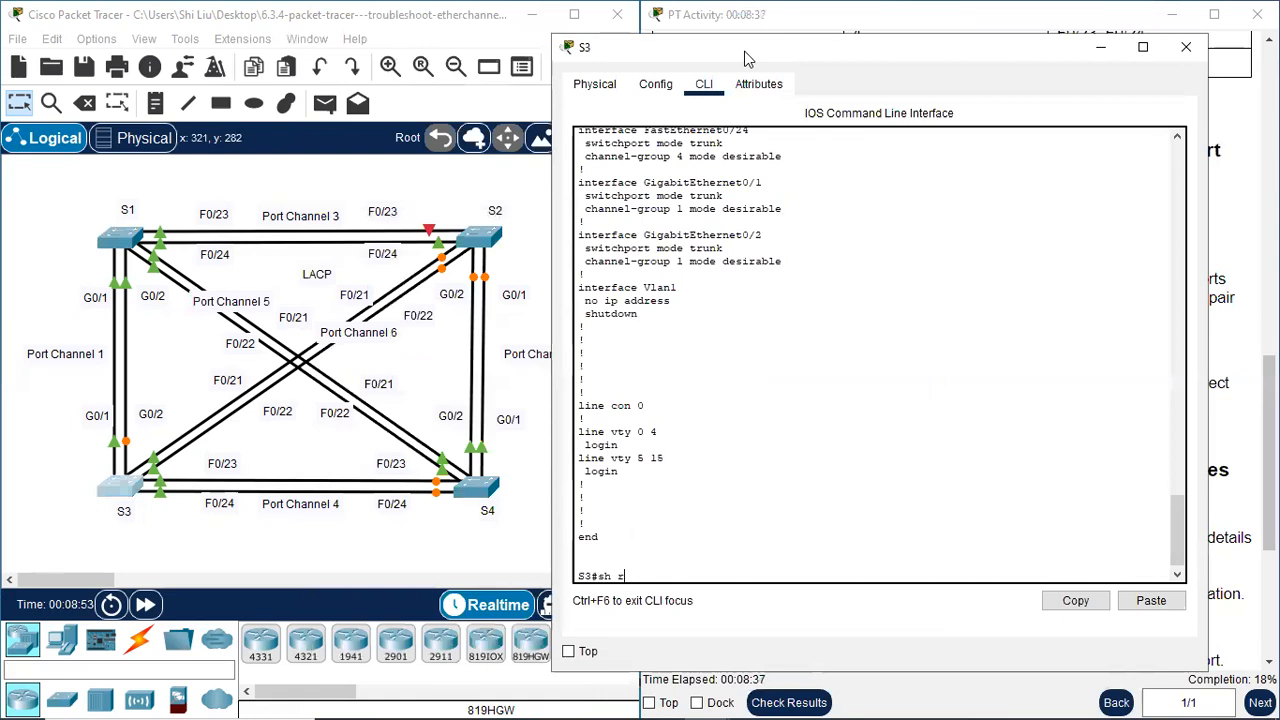
{"action": "key", "text": "Return"}
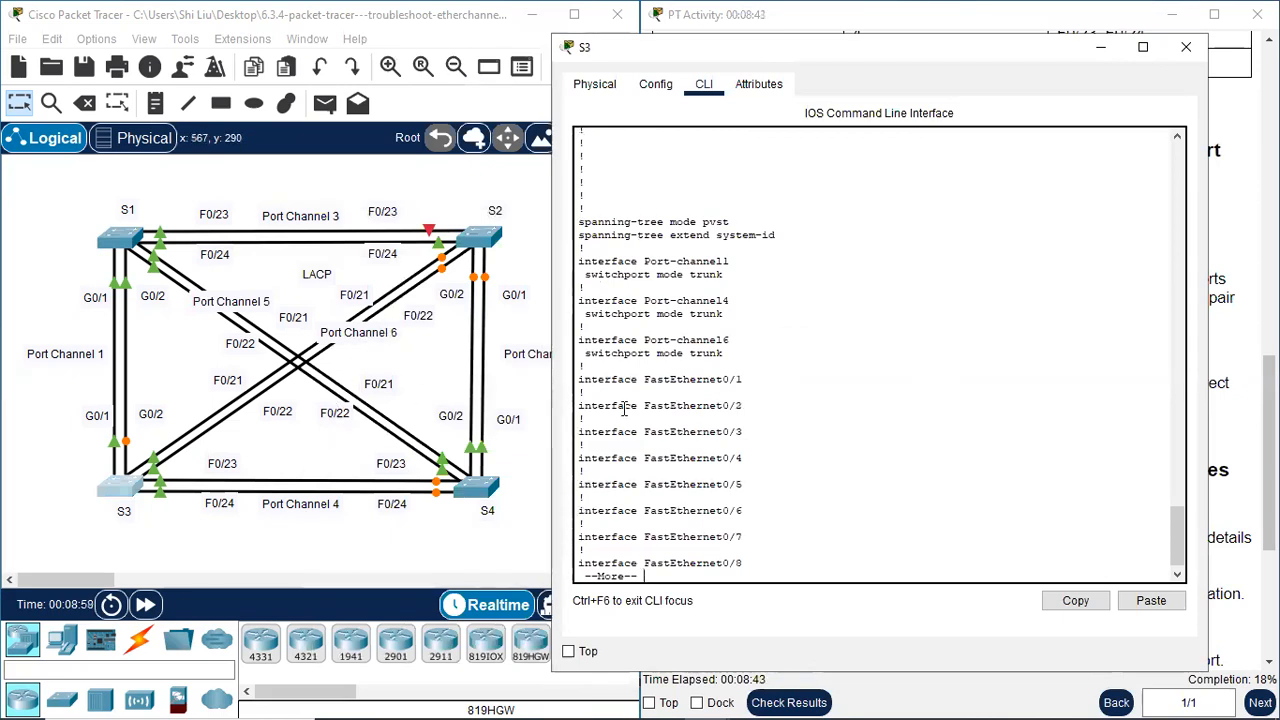
{"action": "left_click_drag", "start_coordinate": [664, 261], "coordinate": [743, 356]}
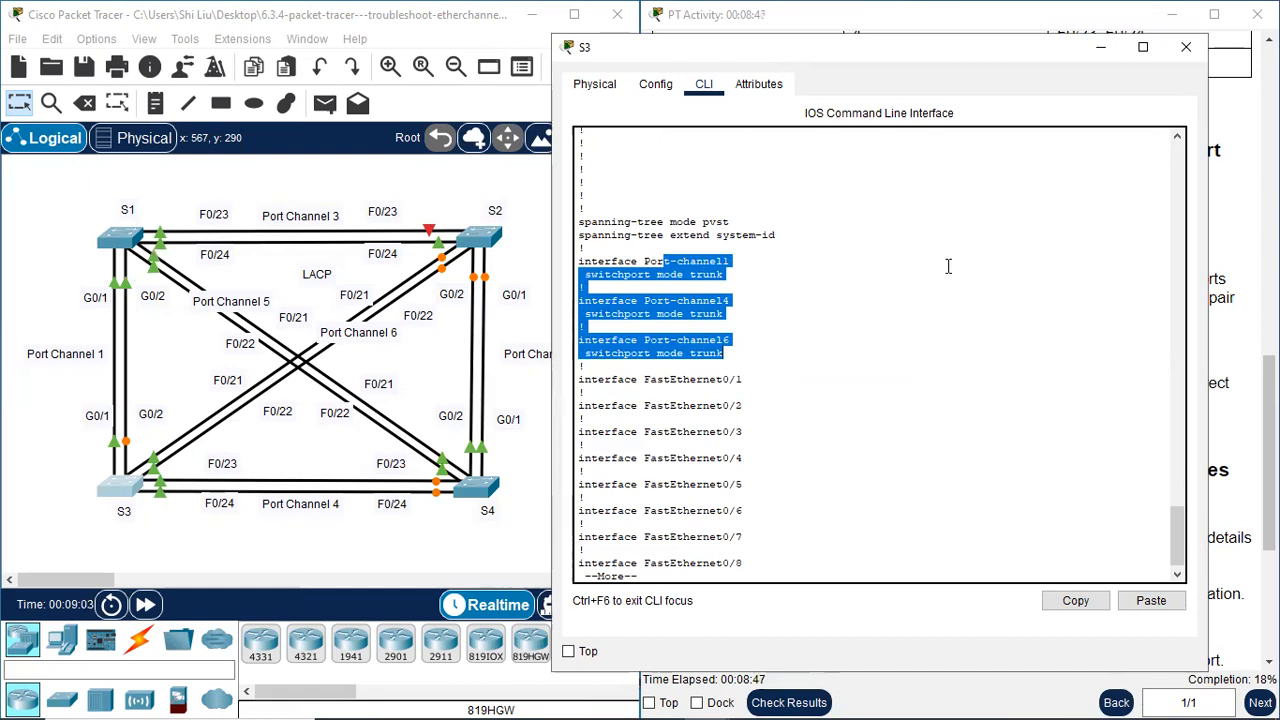
{"action": "left_click", "coordinate": [1190, 47]}
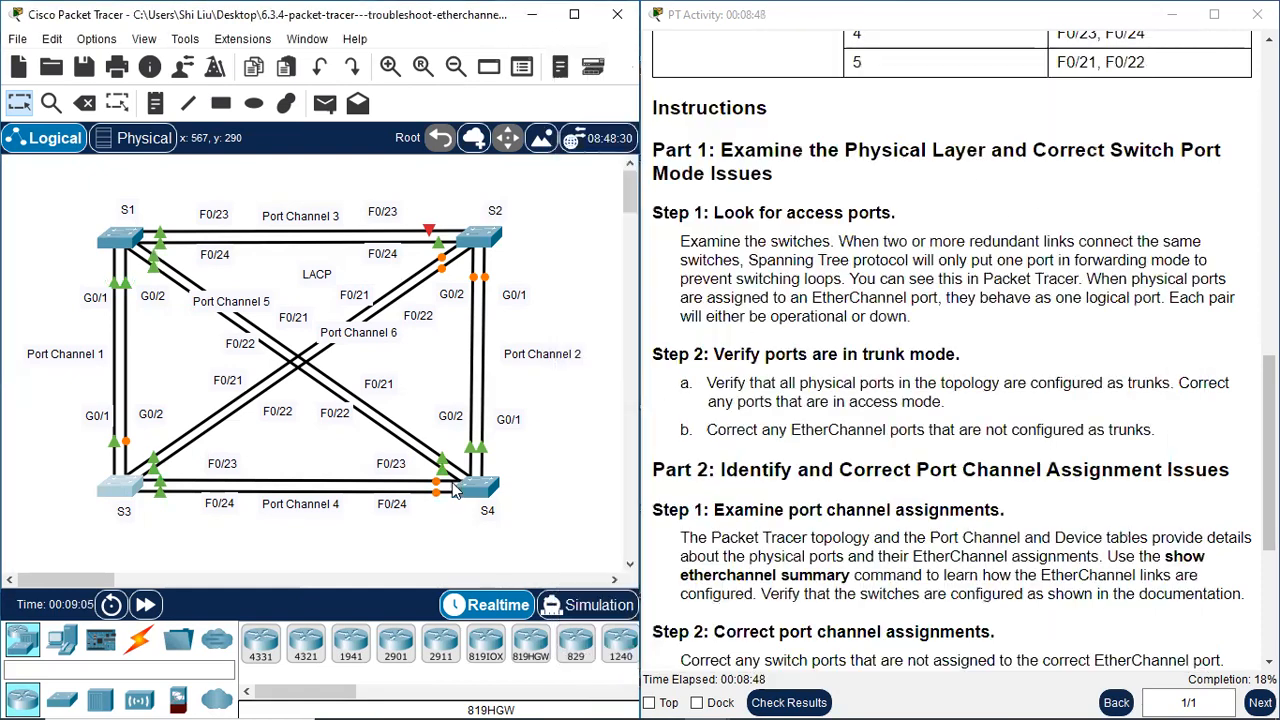
- Display S4's running configuration, check port channels 2, 4 and 5 for trunk mode, and close S4
{"action": "left_click", "coordinate": [476, 487]}
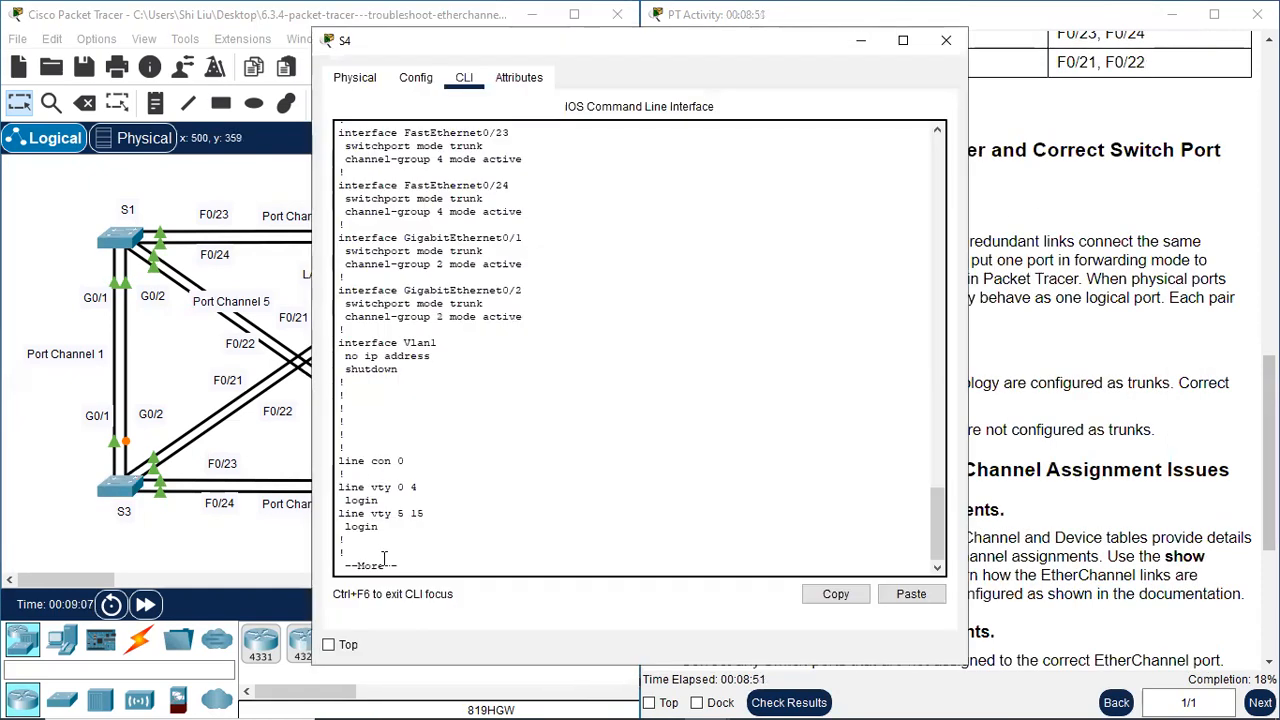
{"action": "left_click_drag", "start_coordinate": [508, 43], "coordinate": [774, 89]}
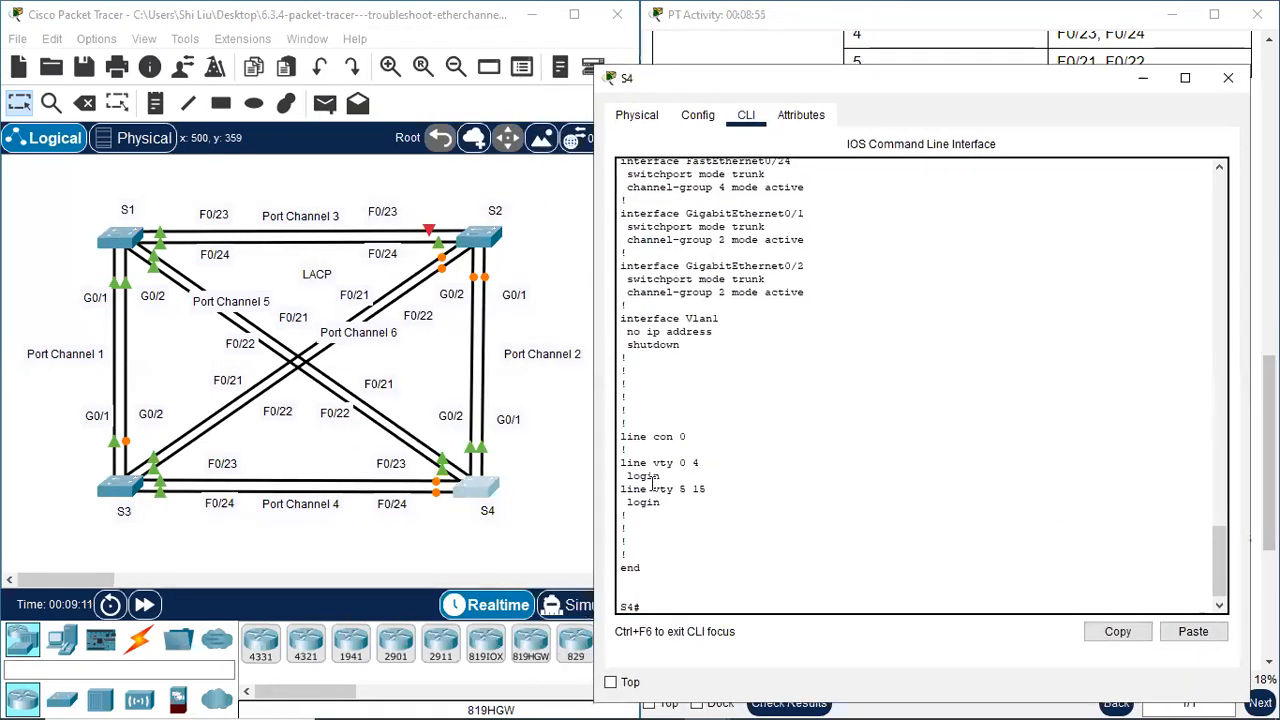
{"action": "type", "text": "sh run"}
{"action": "key", "text": "Return"}
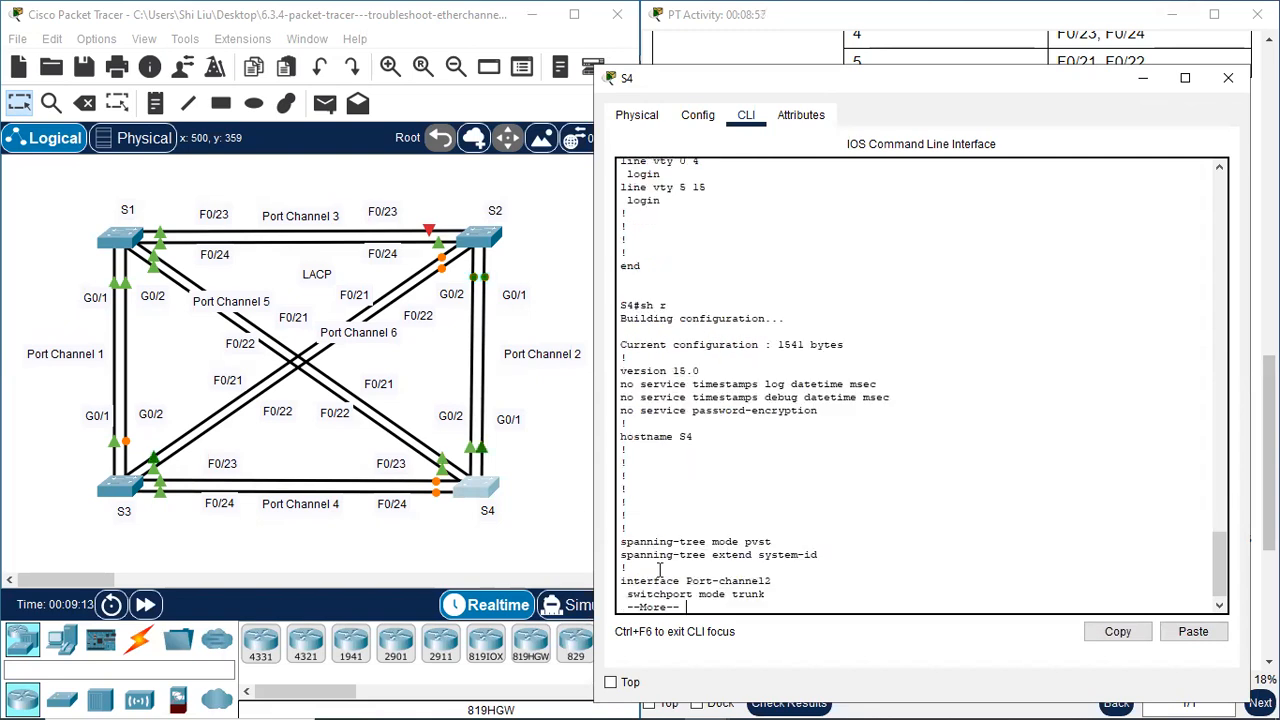
{"action": "key", "text": "space"}
{"action": "key", "text": "space"}
{"action": "scroll", "coordinate": [771, 420], "scroll_direction": "up", "scroll_amount": 10}
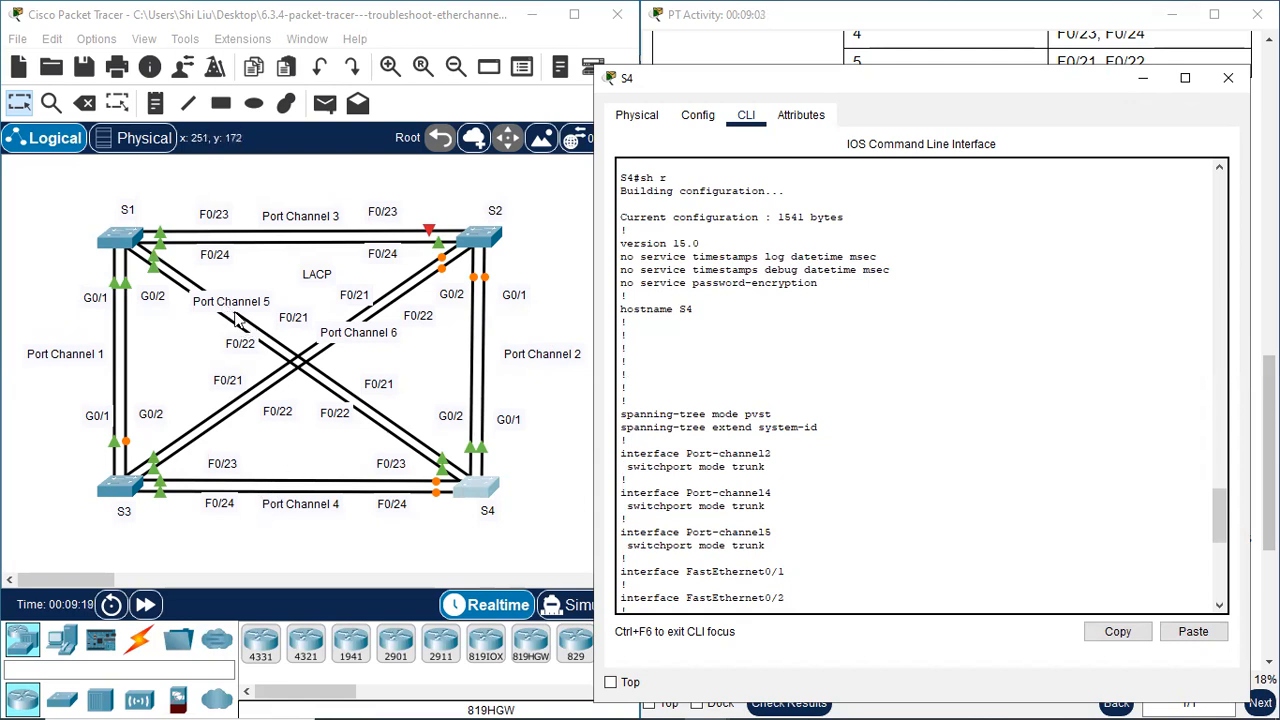
{"action": "left_click_drag", "start_coordinate": [700, 453], "coordinate": [788, 541]}
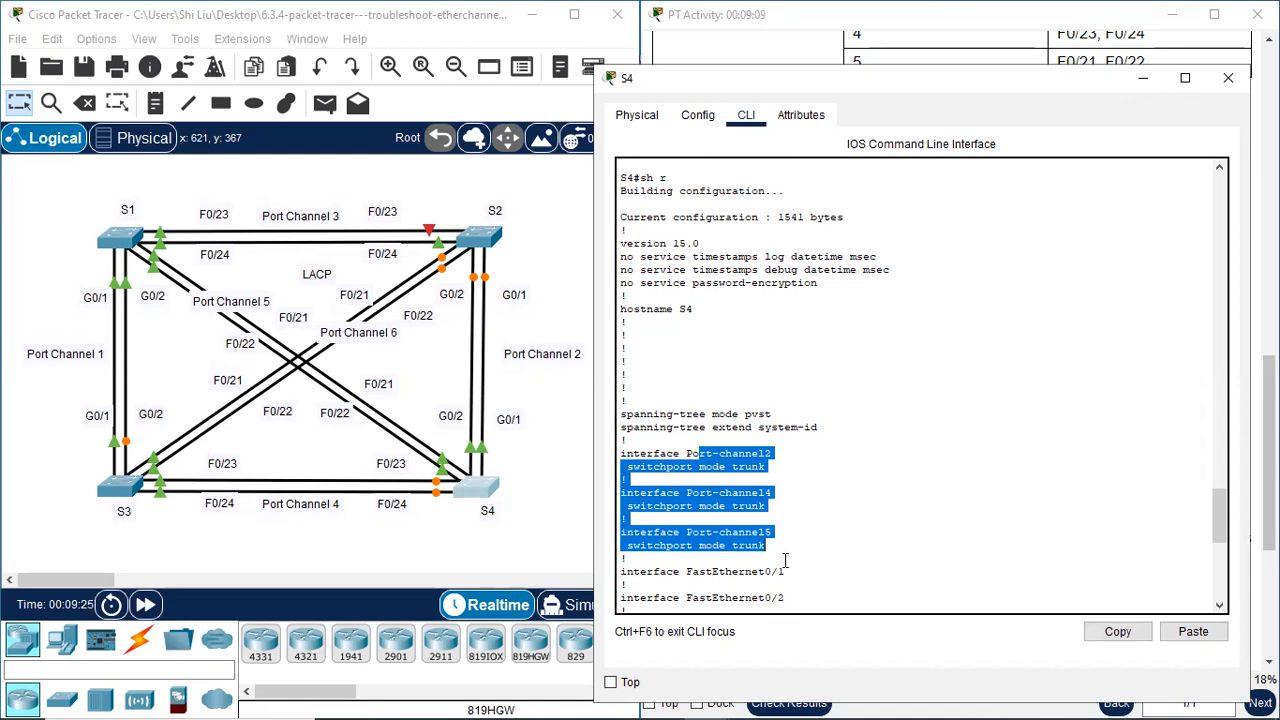
{"action": "left_click", "coordinate": [1228, 77]}
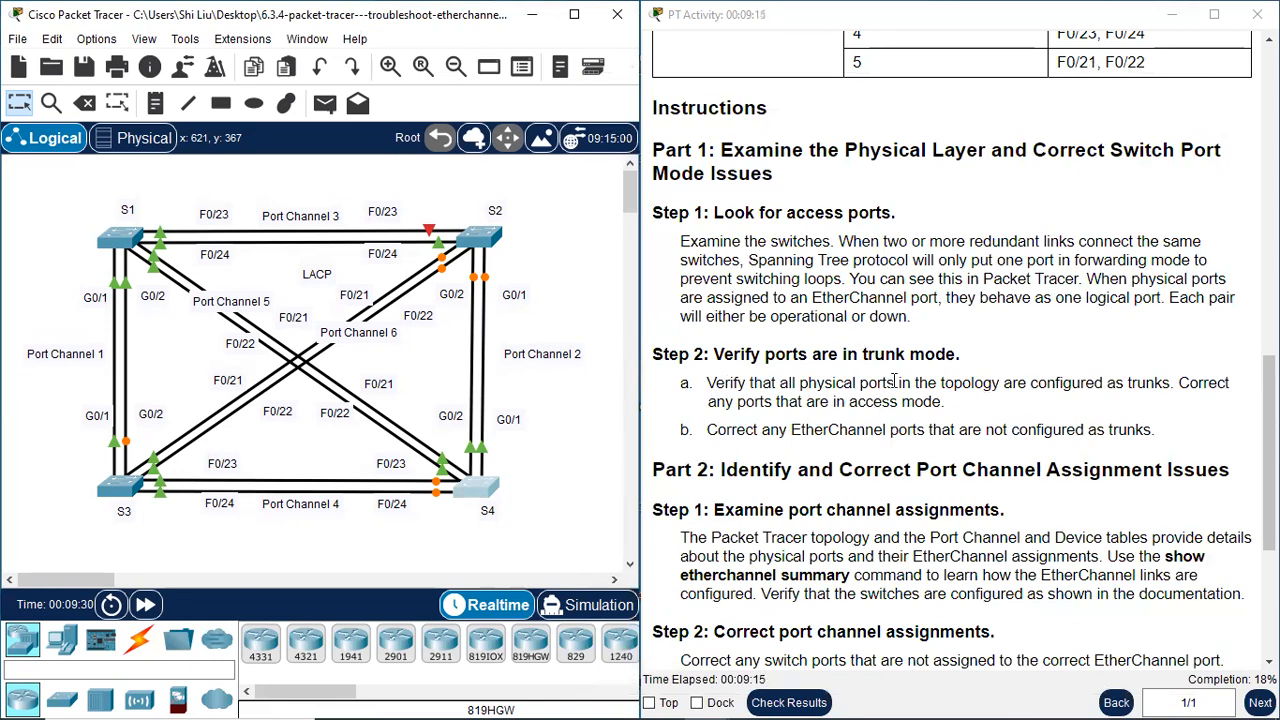
- Read the Part 2 instructions on port channel assignments and the show etherchannel summary command
{"action": "scroll", "coordinate": [893, 381], "scroll_direction": "down", "scroll_amount": 3}
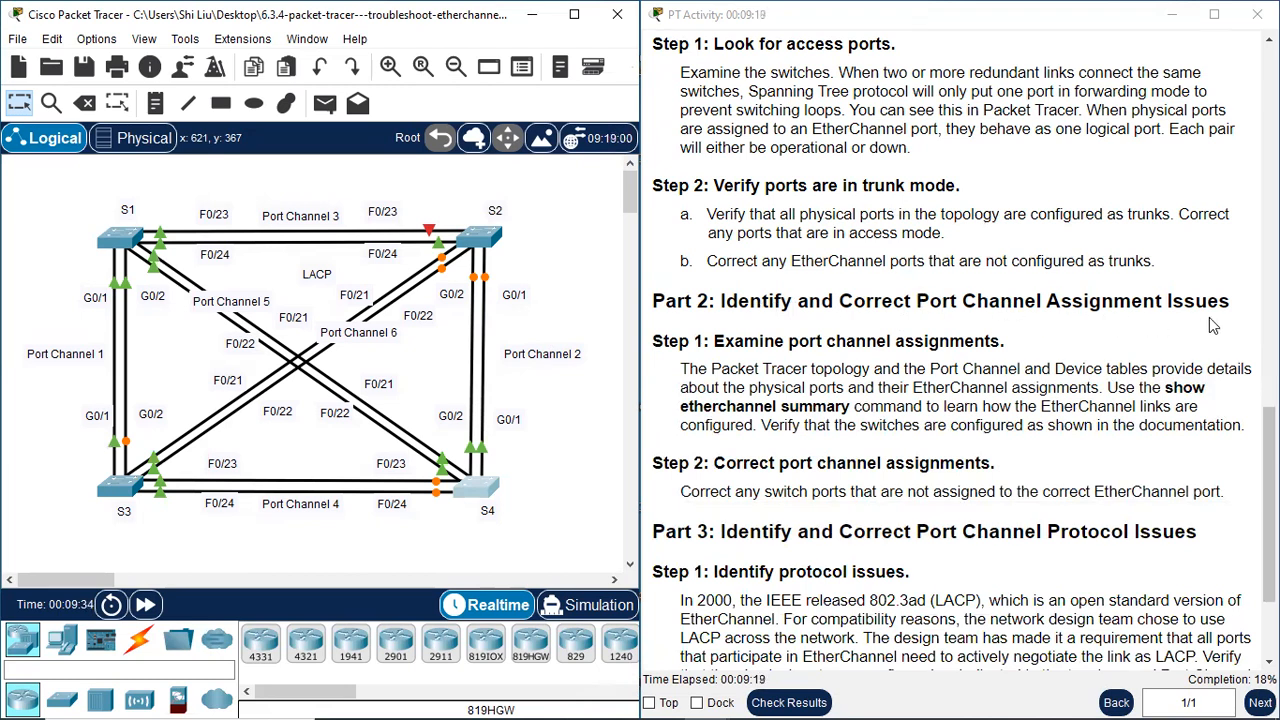
{"action": "left_click_drag", "start_coordinate": [928, 305], "coordinate": [1157, 310]}
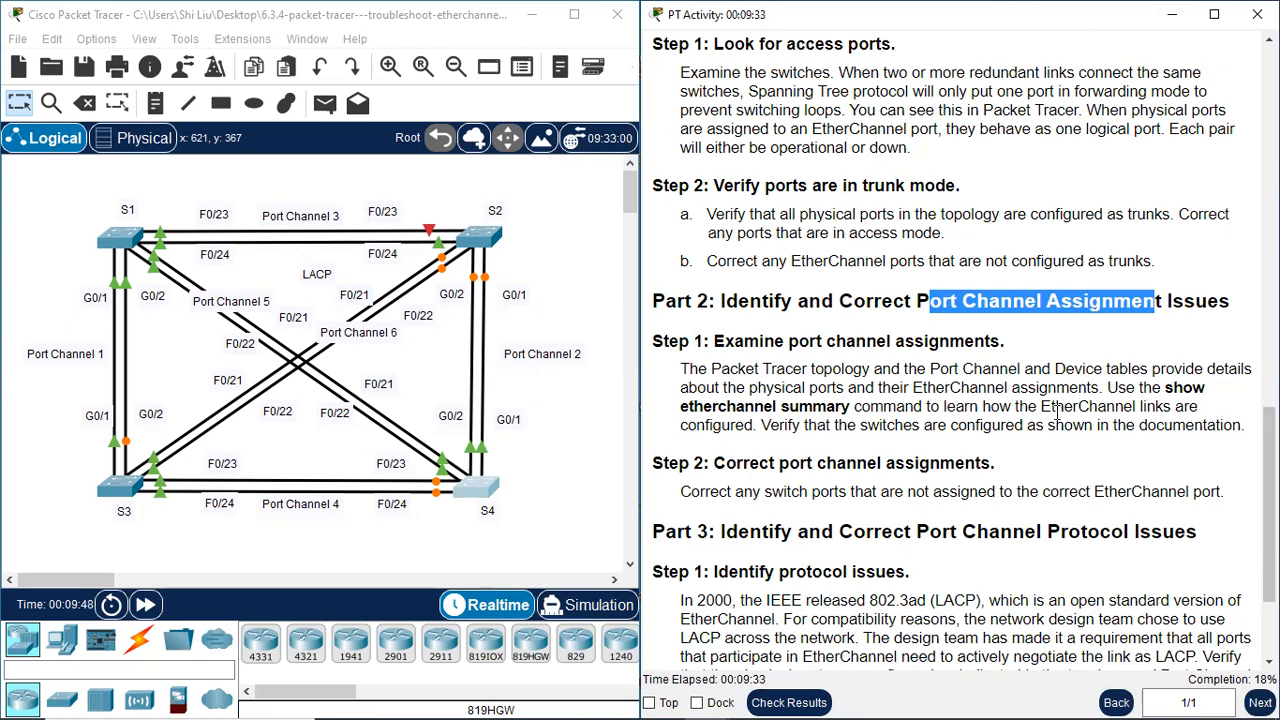
{"action": "left_click_drag", "start_coordinate": [1172, 389], "coordinate": [851, 413]}
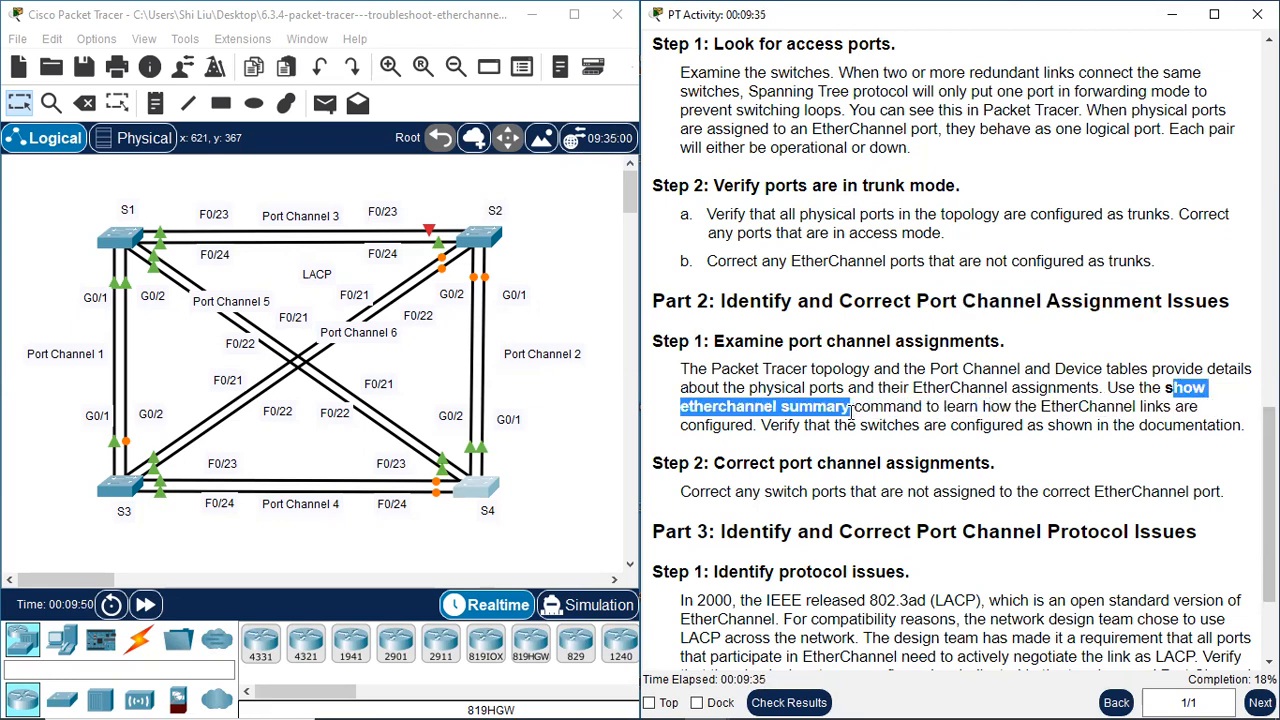
{"action": "left_click", "coordinate": [309, 328]}
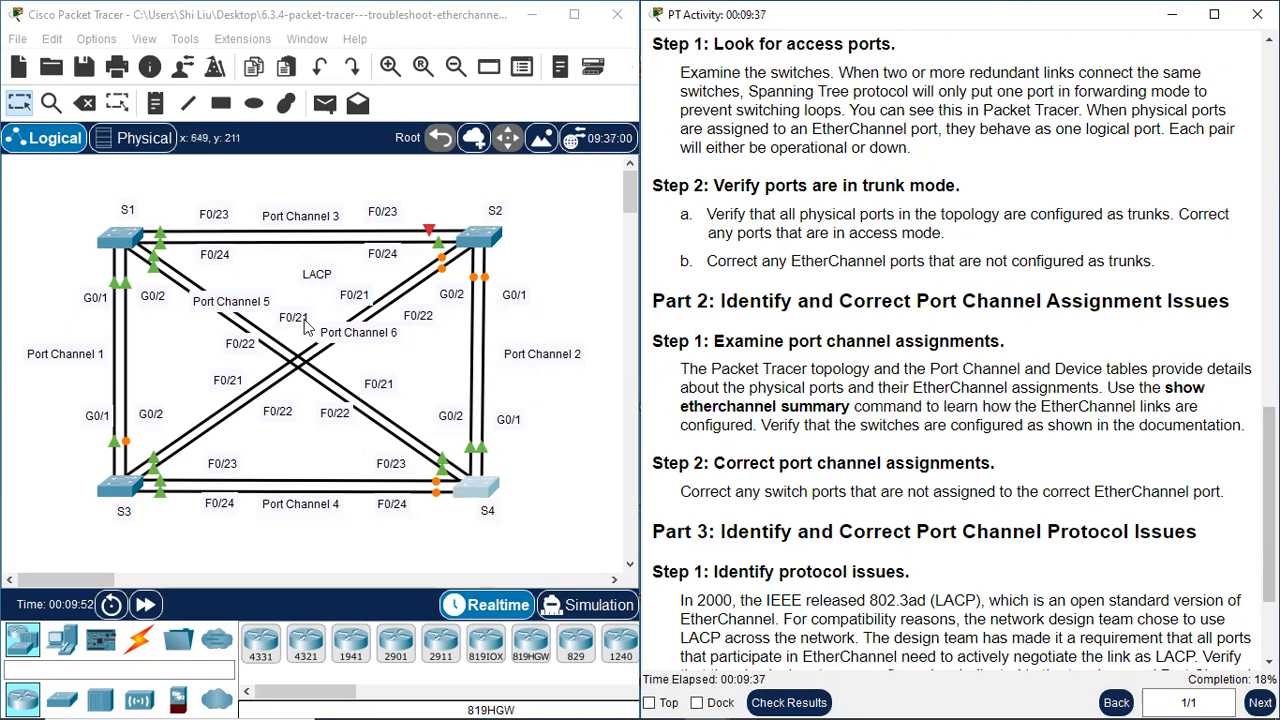
- Open S1's CLI, finish the pending configuration listing and run sh etherchannel summary
{"action": "left_click", "coordinate": [120, 242]}
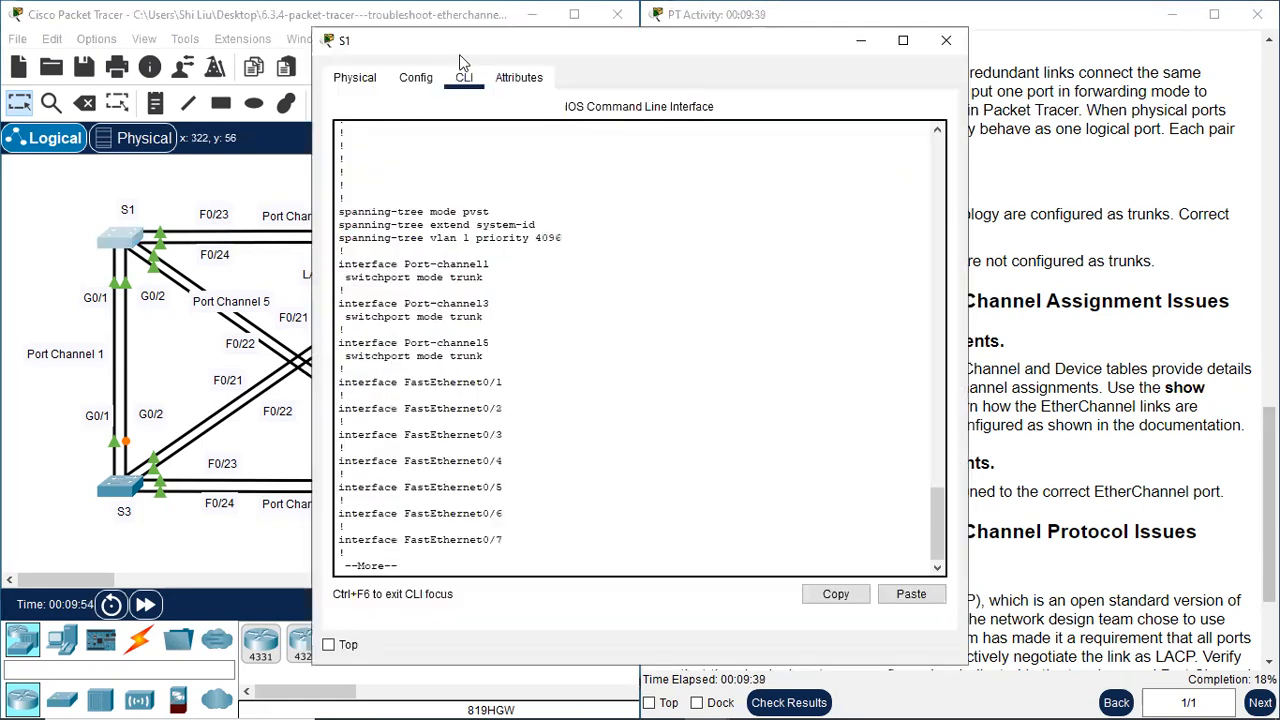
{"action": "left_click_drag", "start_coordinate": [491, 45], "coordinate": [721, 48]}
{"action": "left_click", "coordinate": [665, 567]}
{"action": "key", "text": "space"}
{"action": "key", "text": "space"}
{"action": "key", "text": "space"}
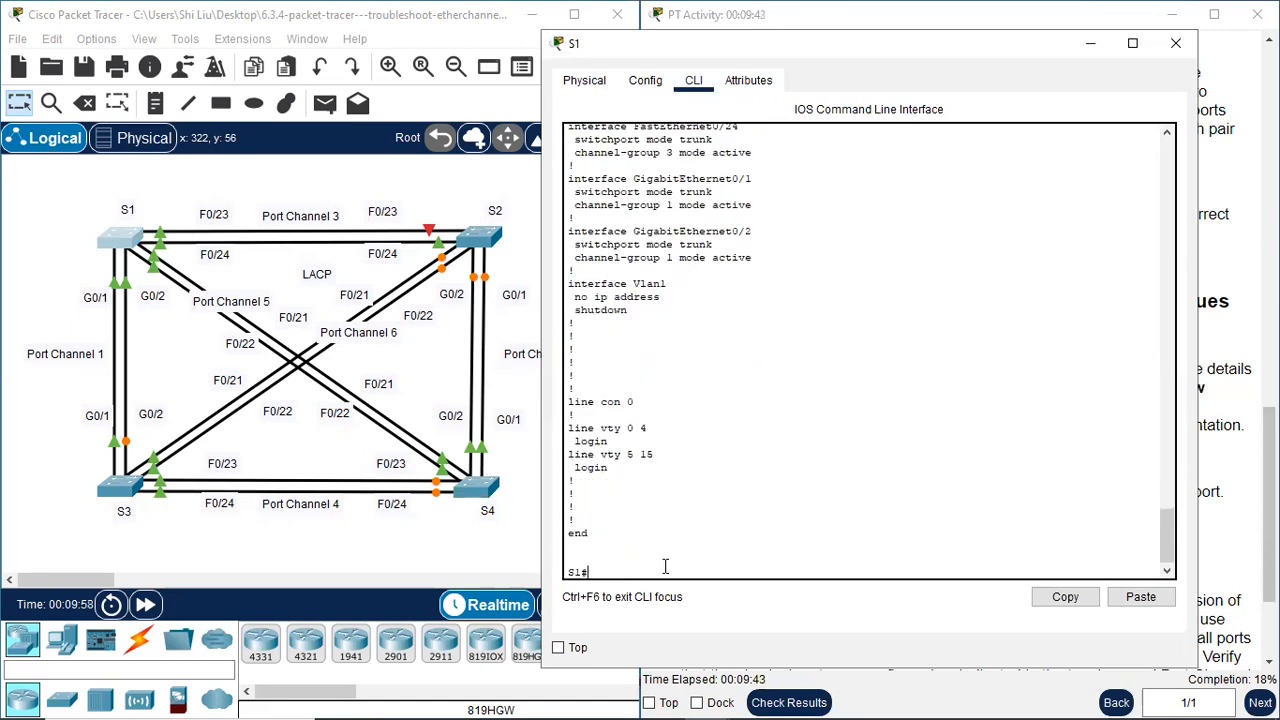
{"action": "type", "text": "sh etherchannel summary"}
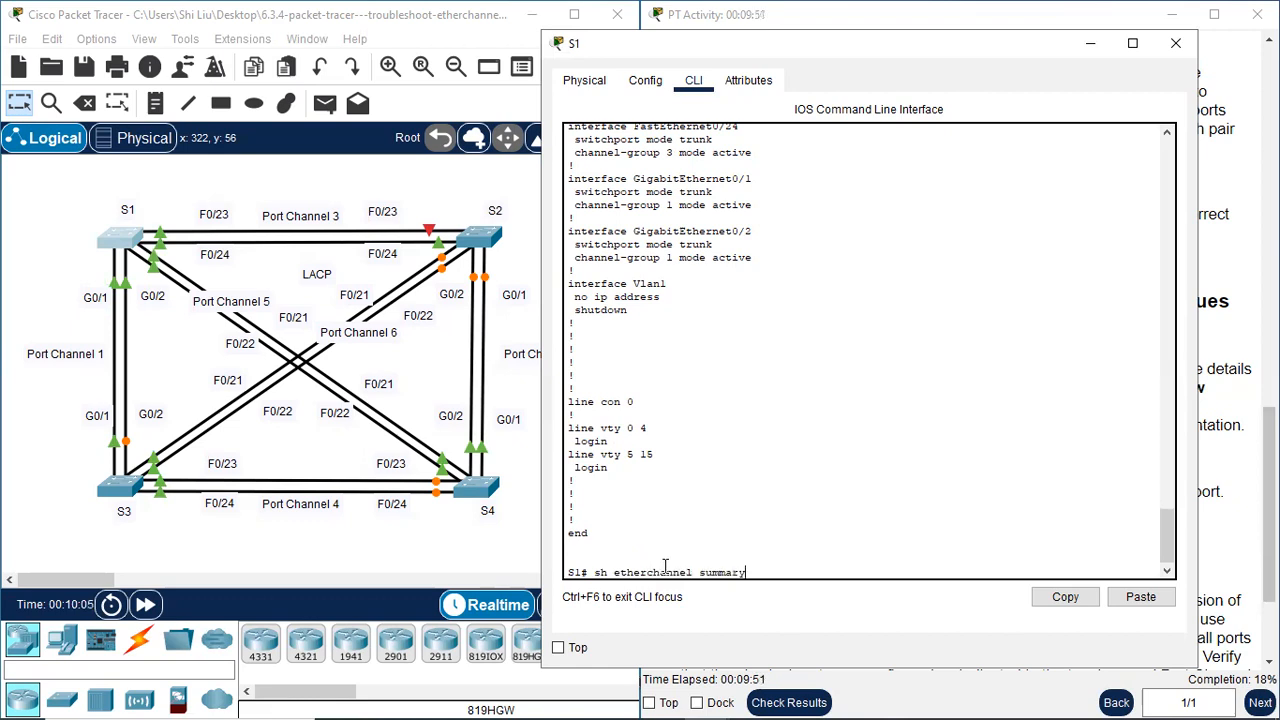
{"action": "key", "text": "Return"}
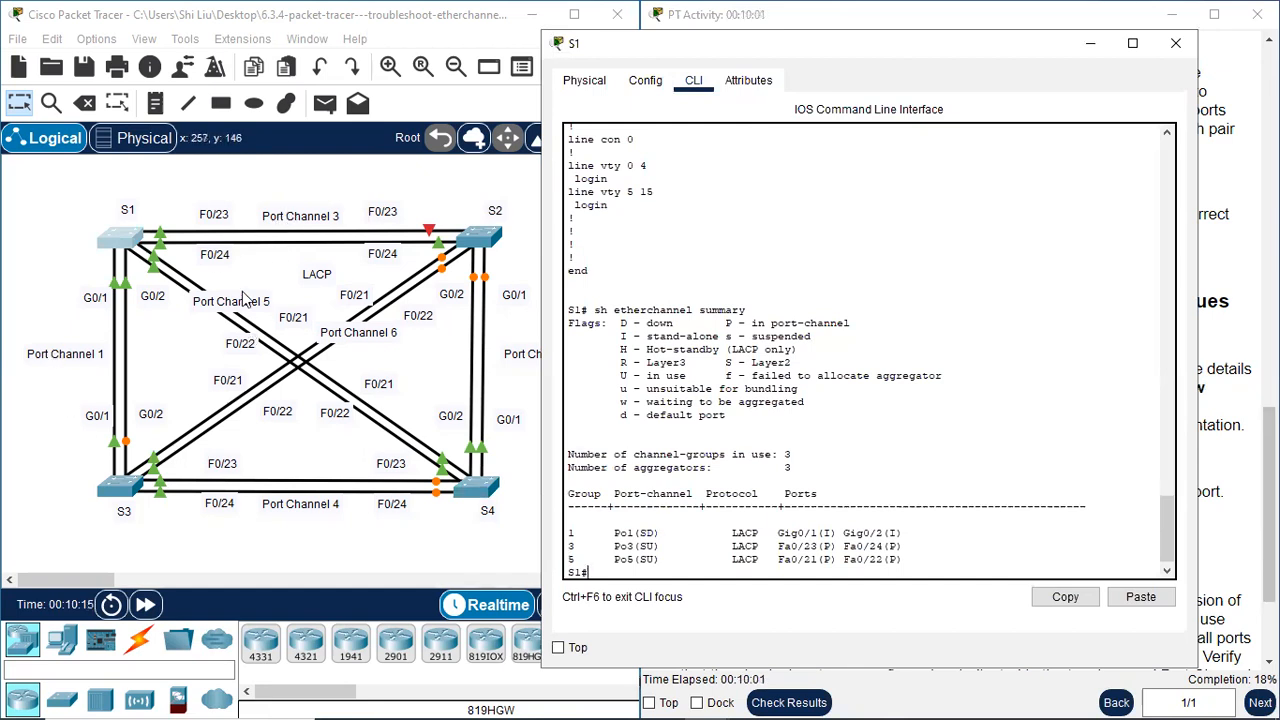
- Compare the physical ports of S1's channel groups 1, 3 and 5 in the summary with the topology labels
{"action": "left_click_drag", "start_coordinate": [568, 532], "coordinate": [901, 533]}
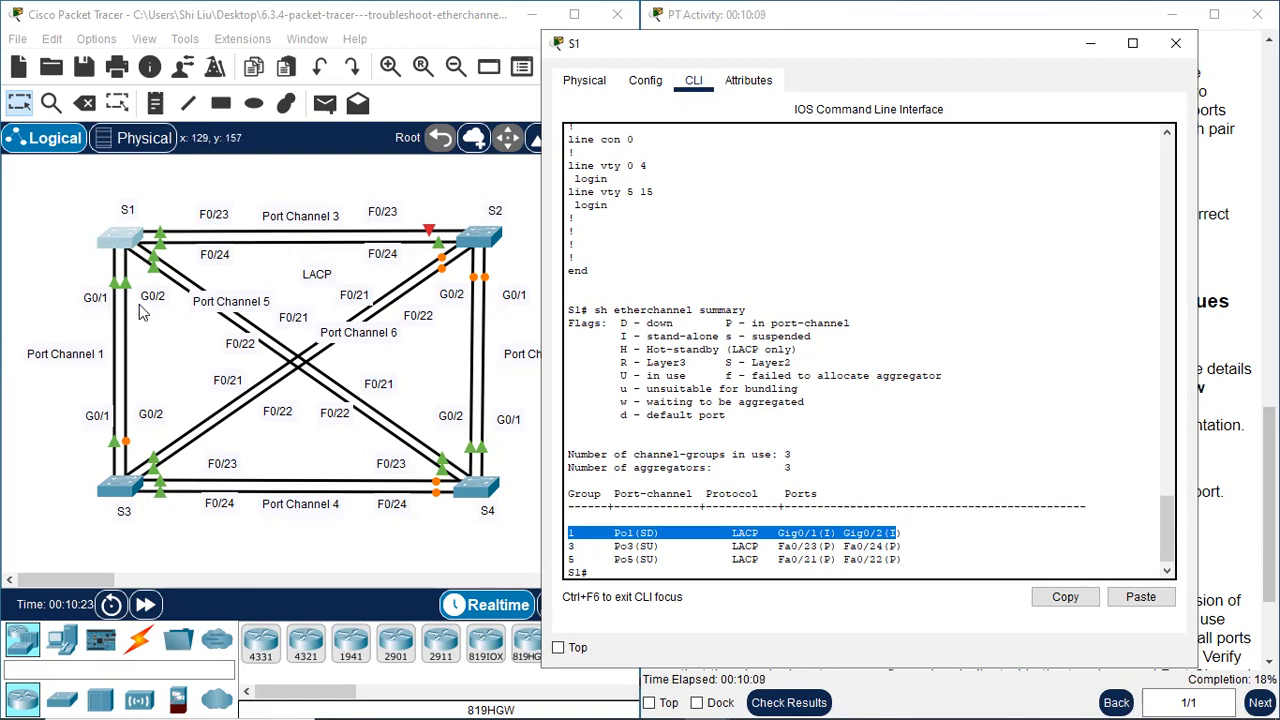
{"action": "left_click_drag", "start_coordinate": [567, 546], "coordinate": [908, 547]}
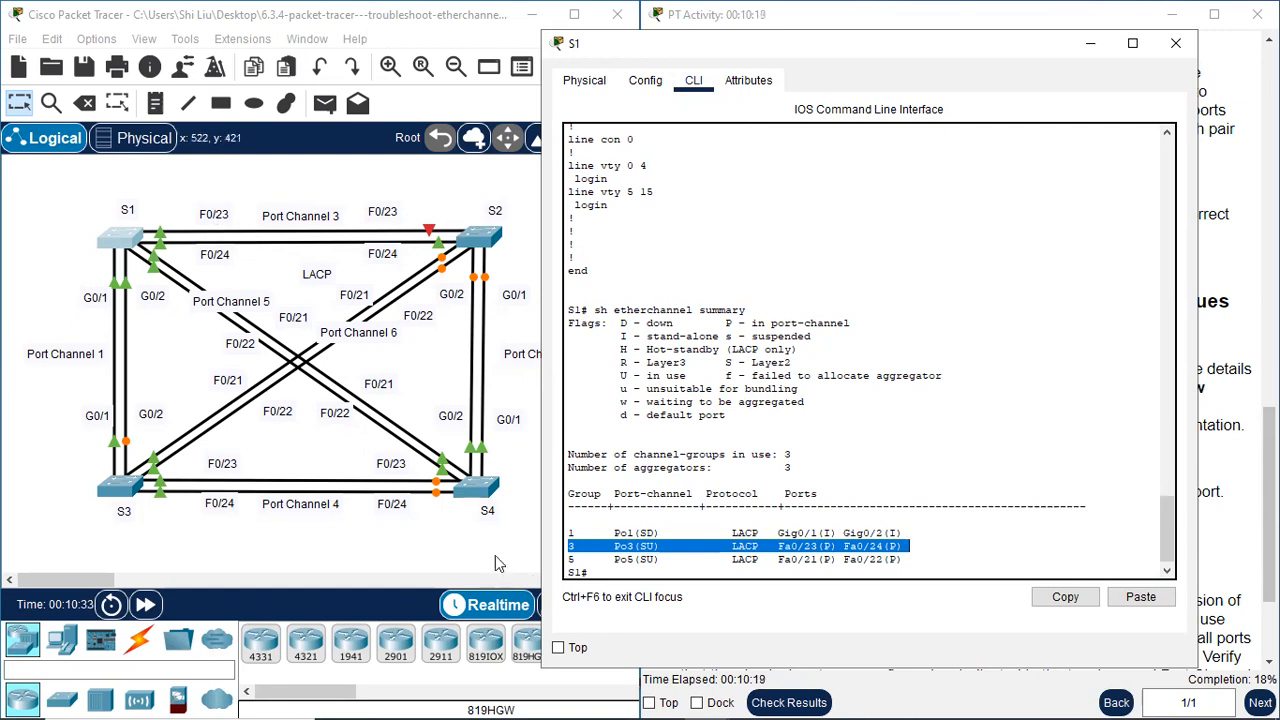
{"action": "left_click_drag", "start_coordinate": [570, 560], "coordinate": [908, 566]}
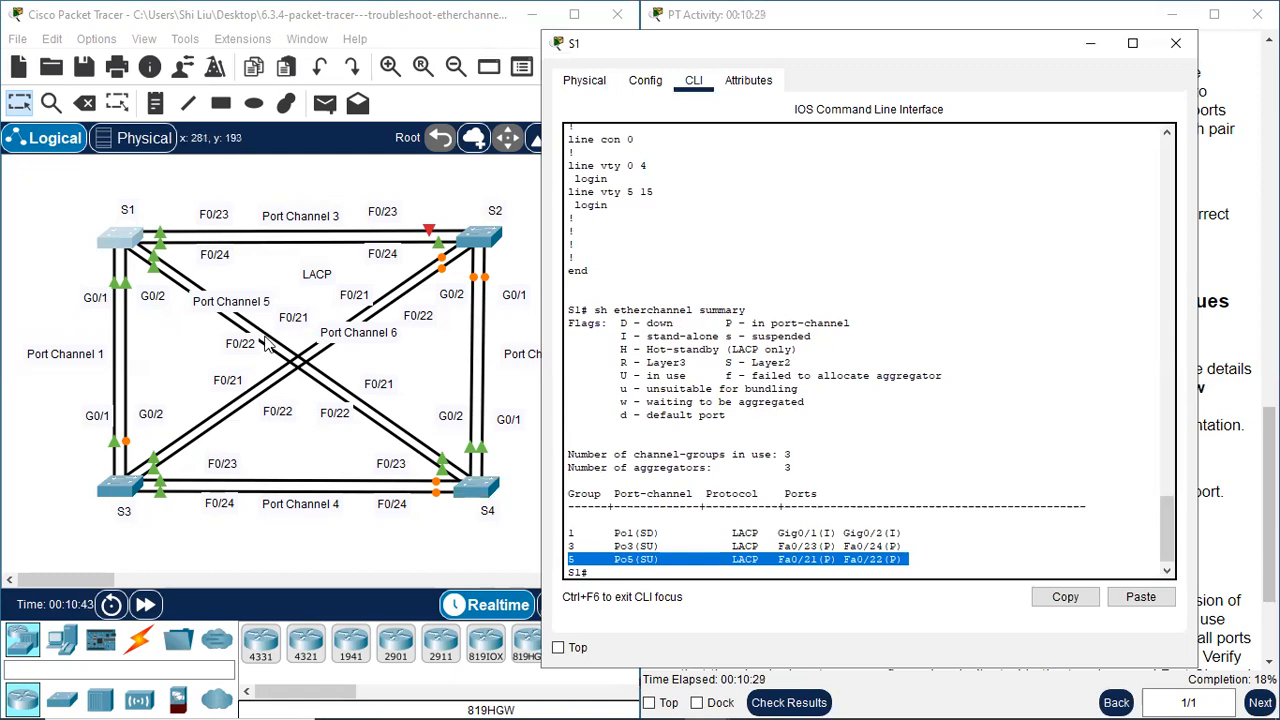
- Check the status flag of S1's port channel 1 and the member ports of its channel groups in the summary, and close S1
{"action": "left_click", "coordinate": [616, 572]}
{"action": "key", "text": "Return"}
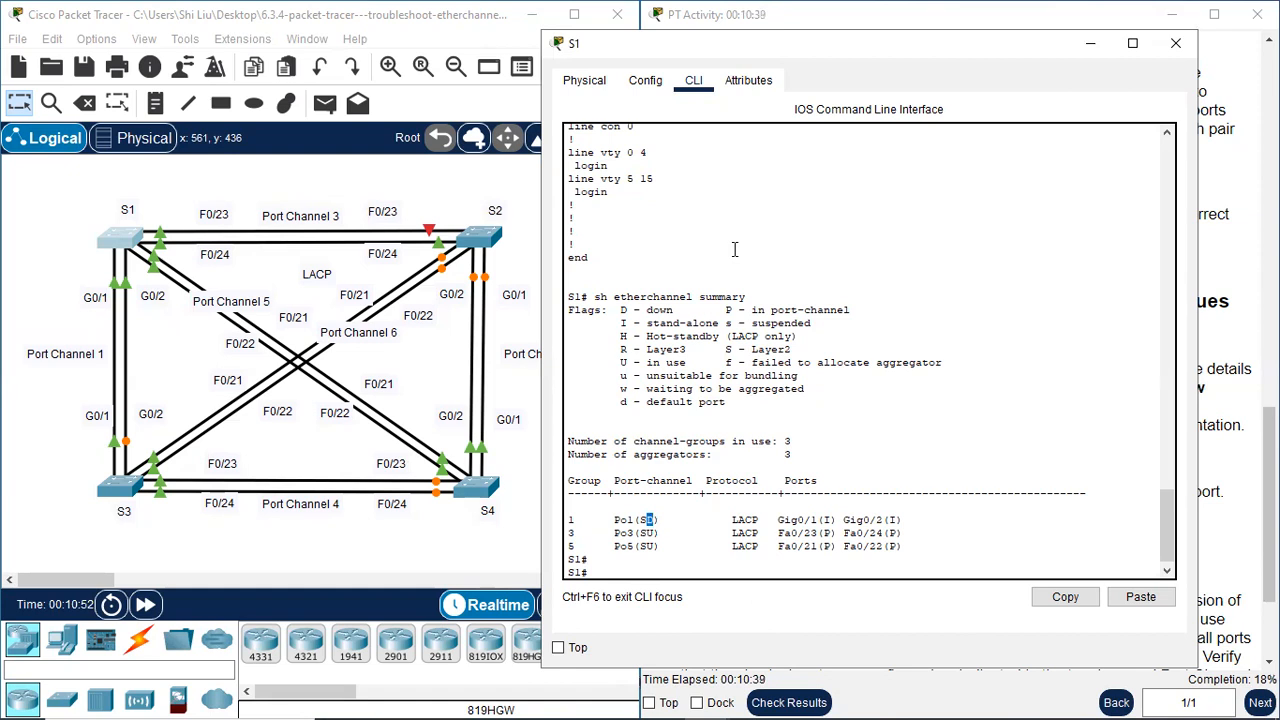
{"action": "left_click_drag", "start_coordinate": [676, 311], "coordinate": [654, 312]}
{"action": "left_click_drag", "start_coordinate": [653, 520], "coordinate": [632, 528]}
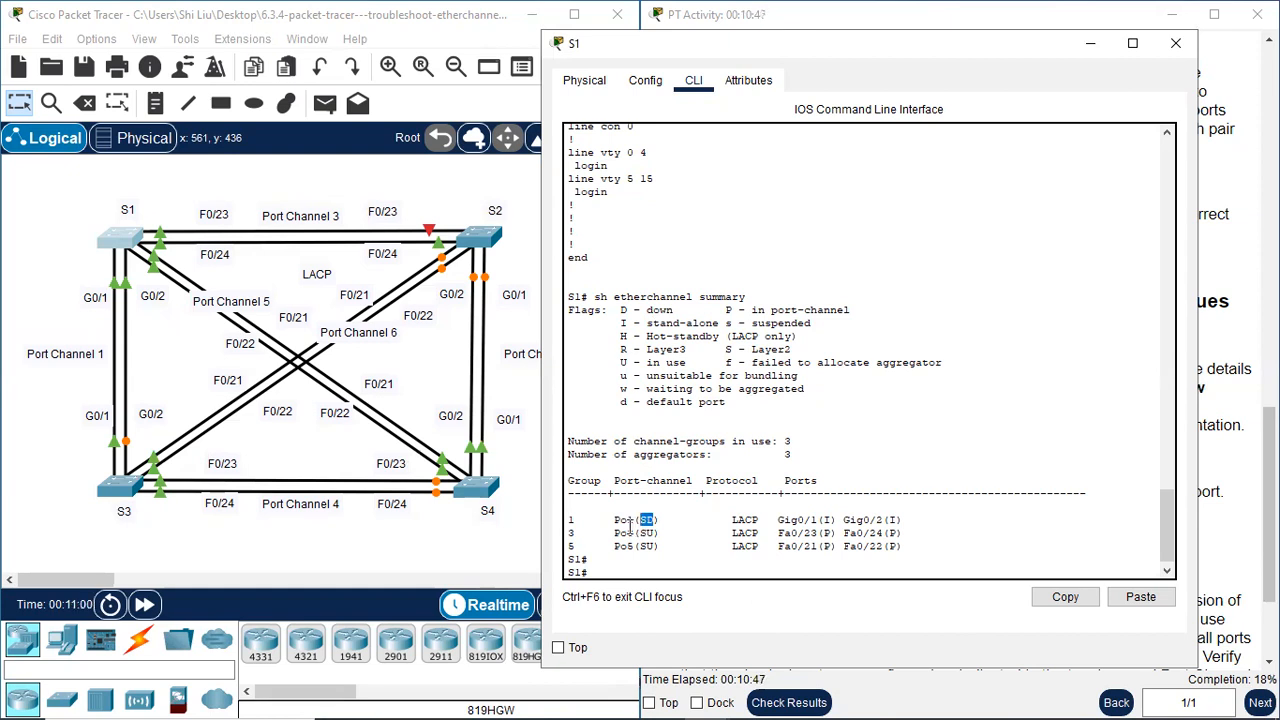
{"action": "left_click", "coordinate": [774, 508]}
{"action": "left_click_drag", "start_coordinate": [772, 519], "coordinate": [888, 560]}
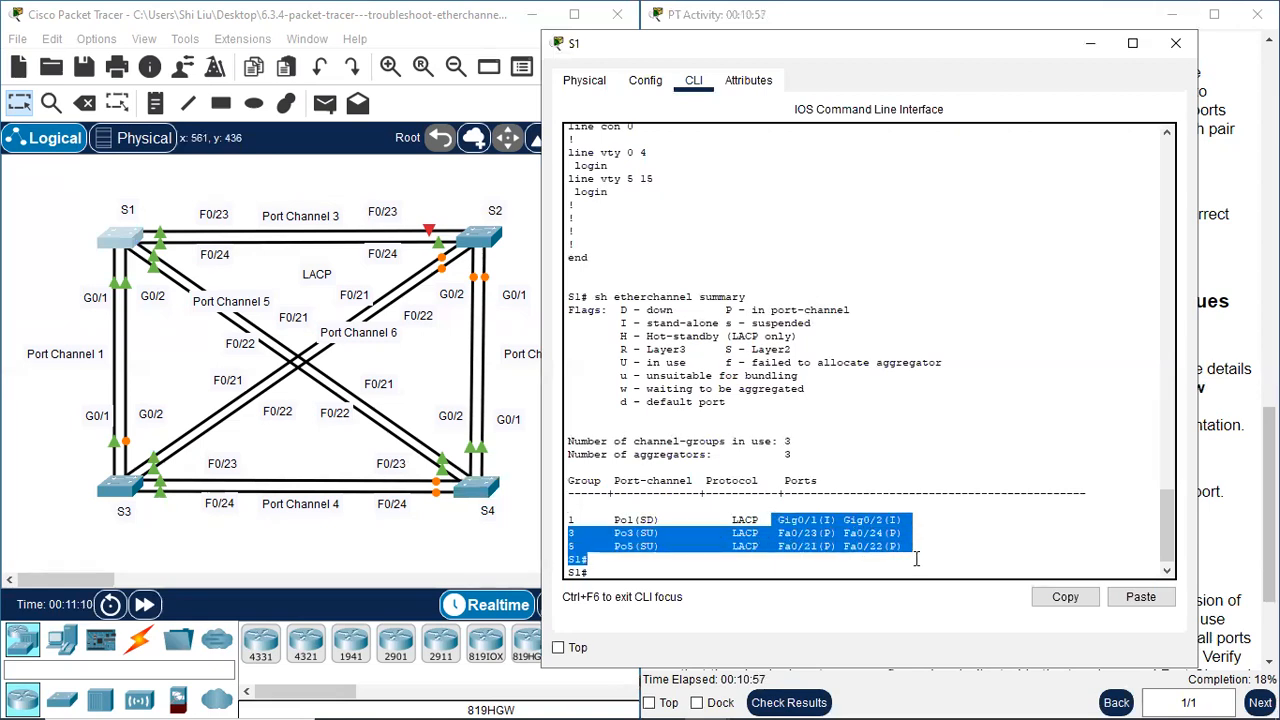
{"action": "left_click", "coordinate": [912, 548]}
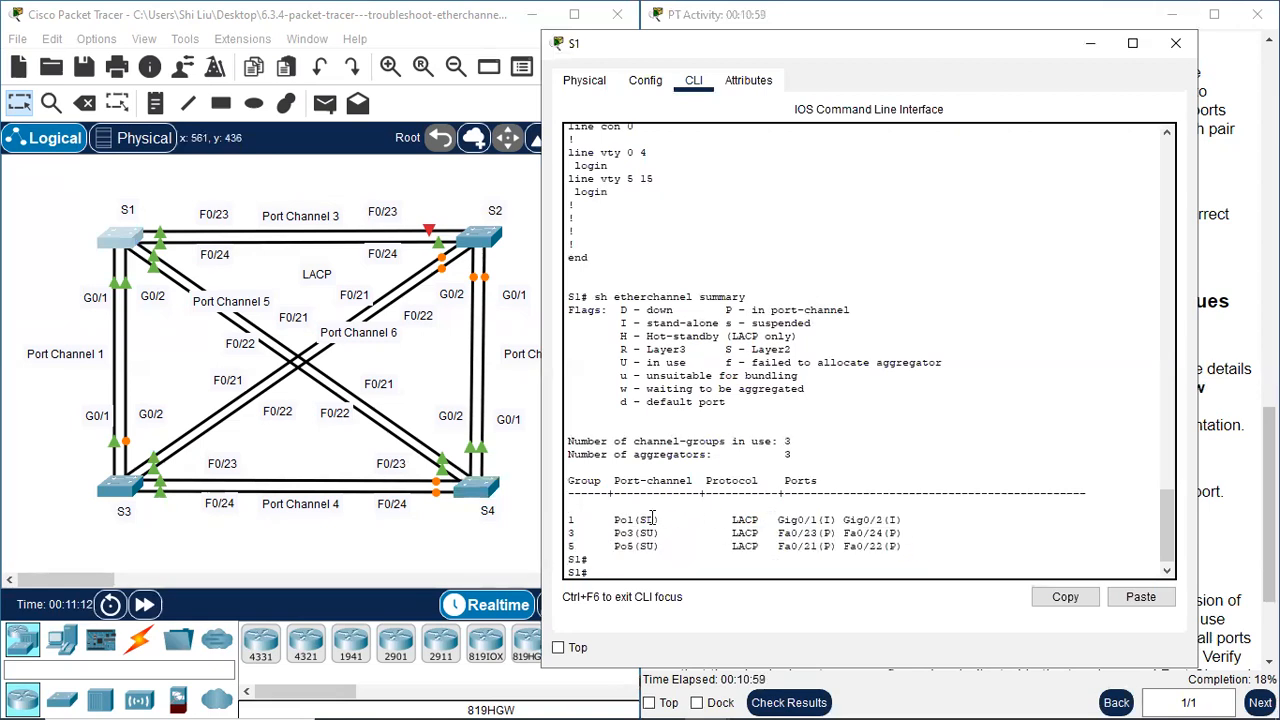
{"action": "left_click_drag", "start_coordinate": [646, 519], "coordinate": [655, 520]}
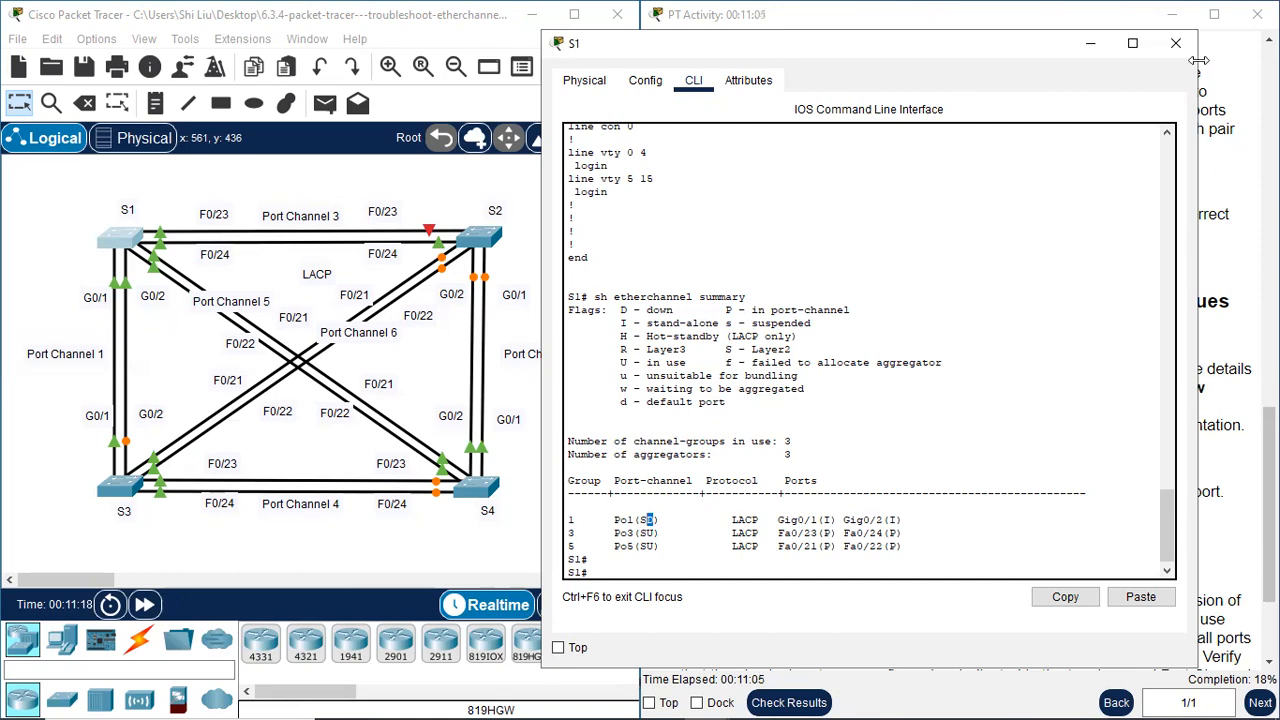
{"action": "left_click", "coordinate": [1108, 90]}
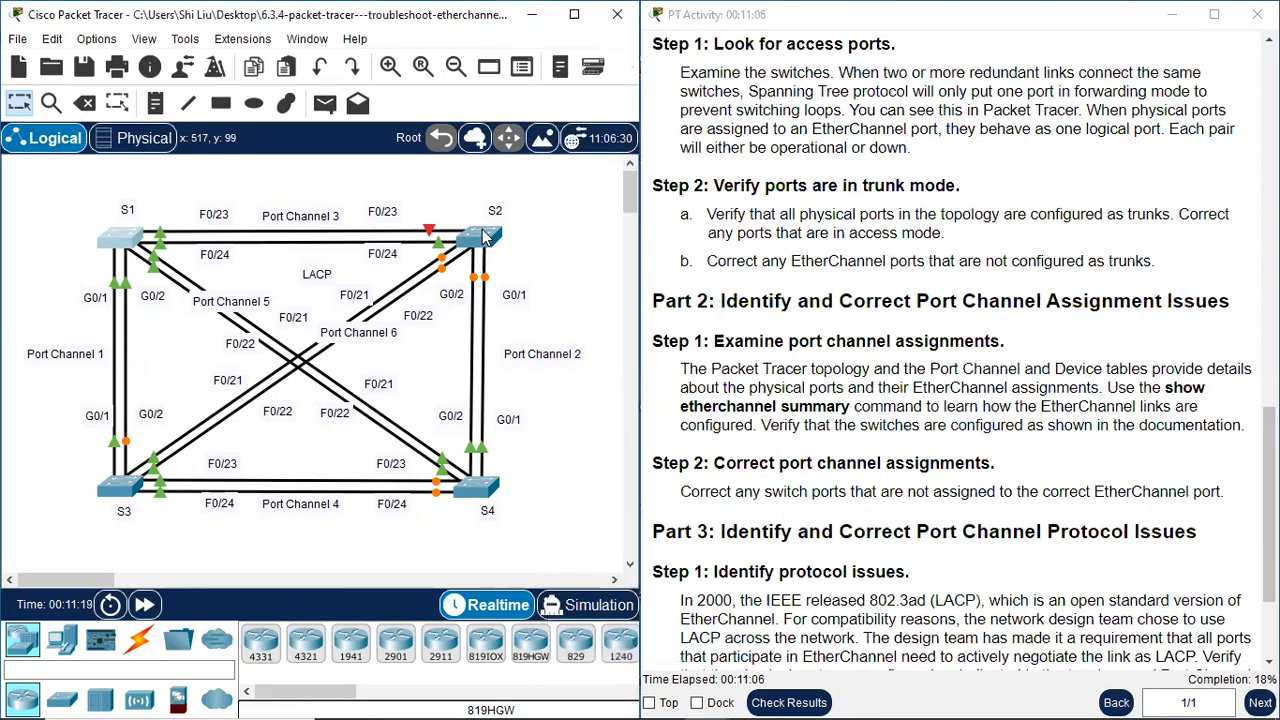
- Open S2's CLI, finish the pending configuration listing and run sh etherchannel summary
{"action": "left_click", "coordinate": [485, 236]}
{"action": "left_click_drag", "start_coordinate": [433, 47], "coordinate": [741, 54]}
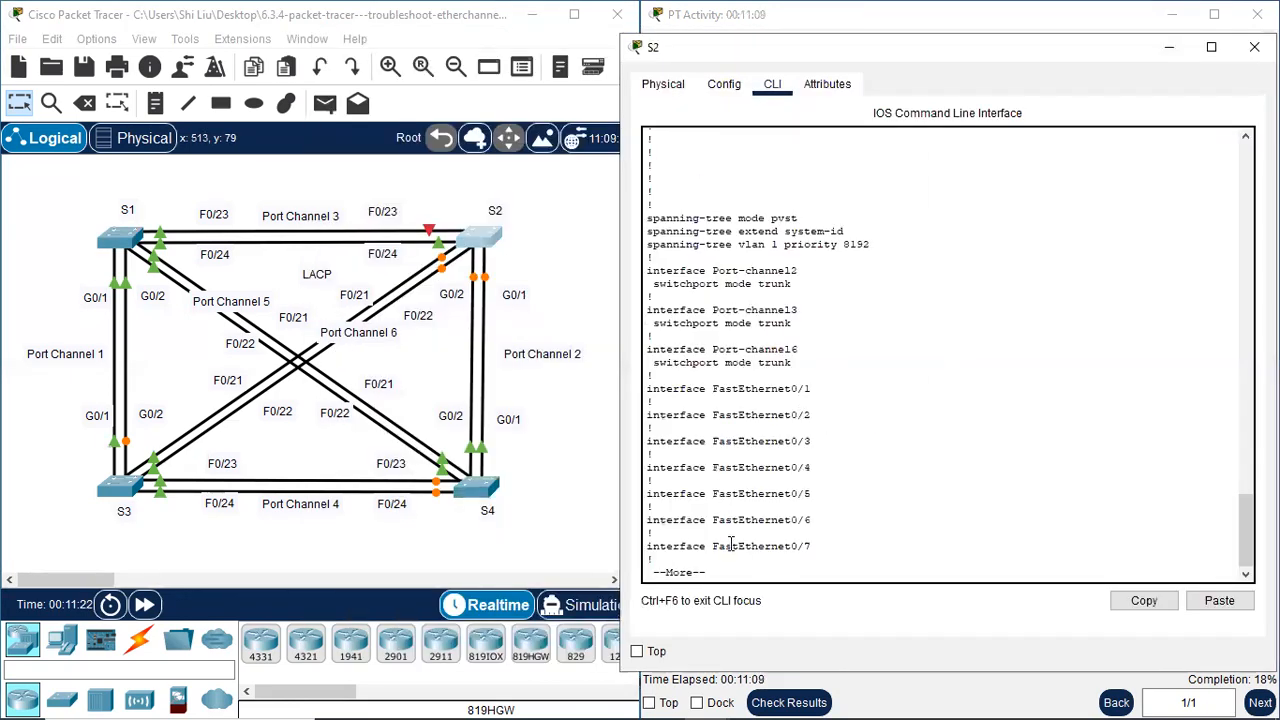
{"action": "key", "text": "space"}
{"action": "key", "text": "space"}
{"action": "key", "text": "space"}
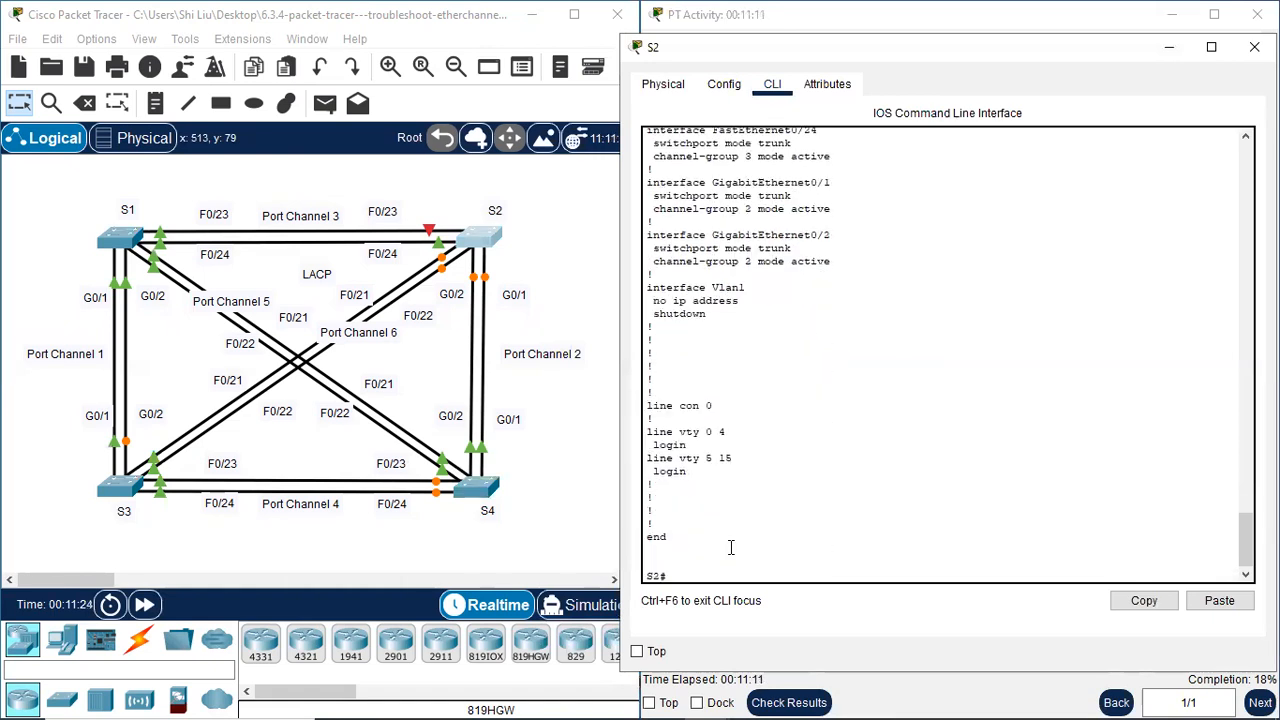
{"action": "type", "text": "sh etherchannel"}
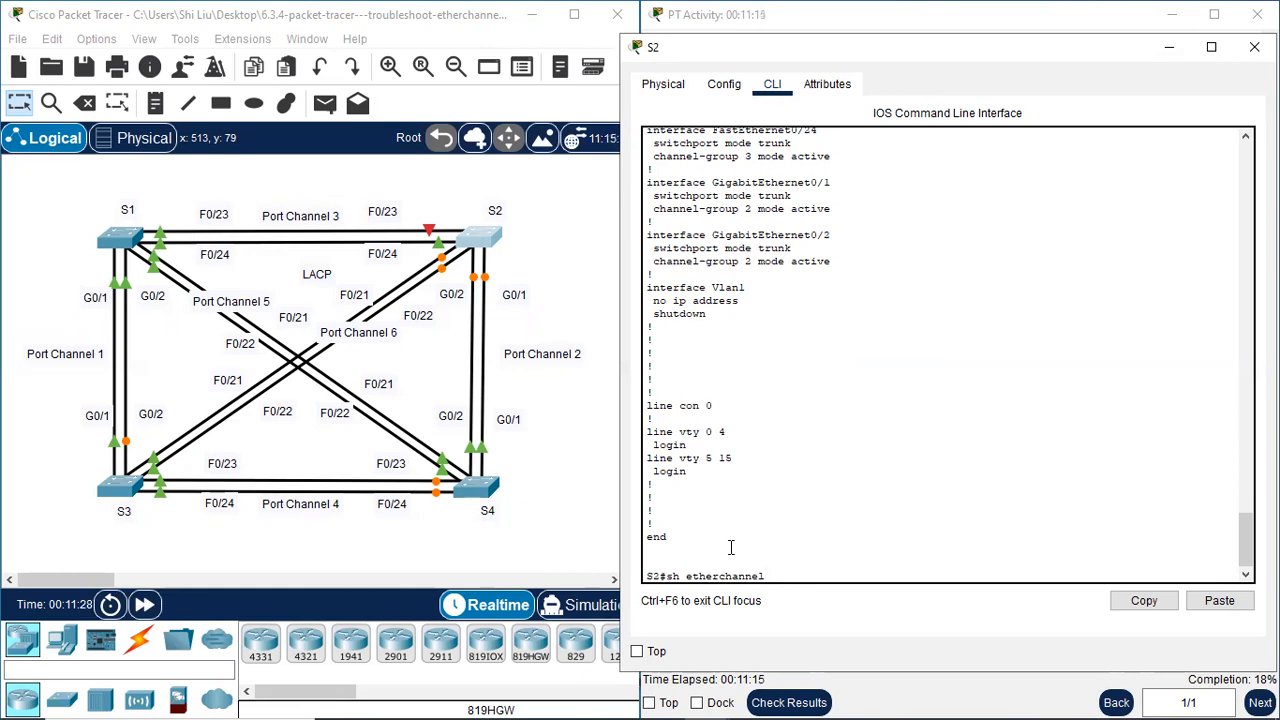
{"action": "type", "text": " summary"}
{"action": "key", "text": "Return"}
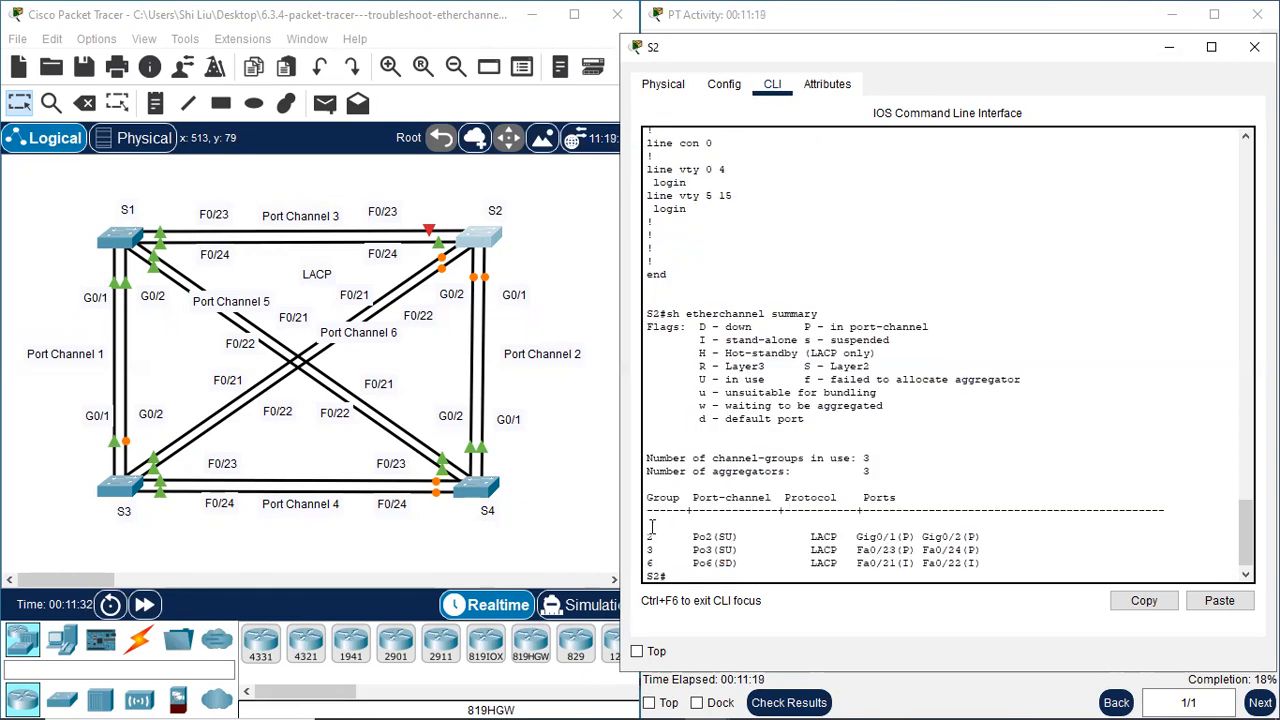
- Compare the ports of S2's channel groups 2, 3 and 6 with the topology labels, check port channel 6's status flag, and close S2
{"action": "left_click_drag", "start_coordinate": [645, 524], "coordinate": [651, 563]}
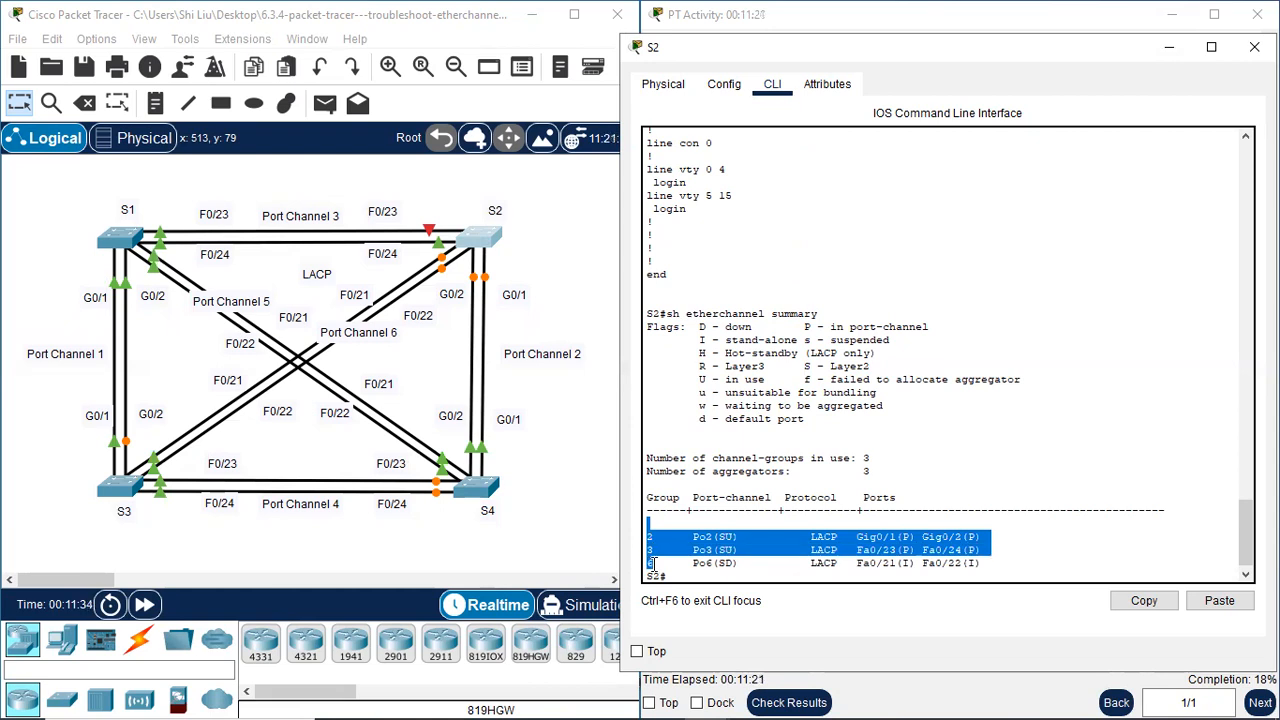
{"action": "left_click", "coordinate": [735, 556]}
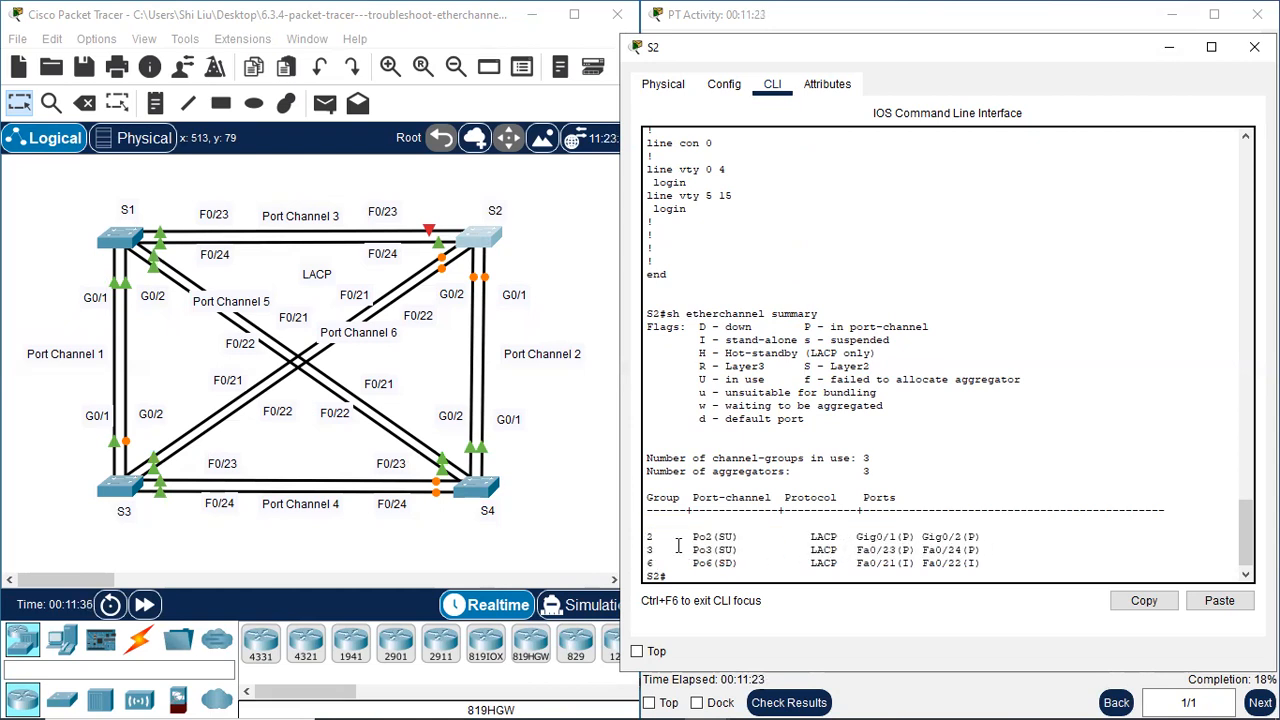
{"action": "left_click_drag", "start_coordinate": [645, 548], "coordinate": [720, 537]}
{"action": "left_click", "coordinate": [790, 528]}
{"action": "left_click_drag", "start_coordinate": [967, 526], "coordinate": [988, 538]}
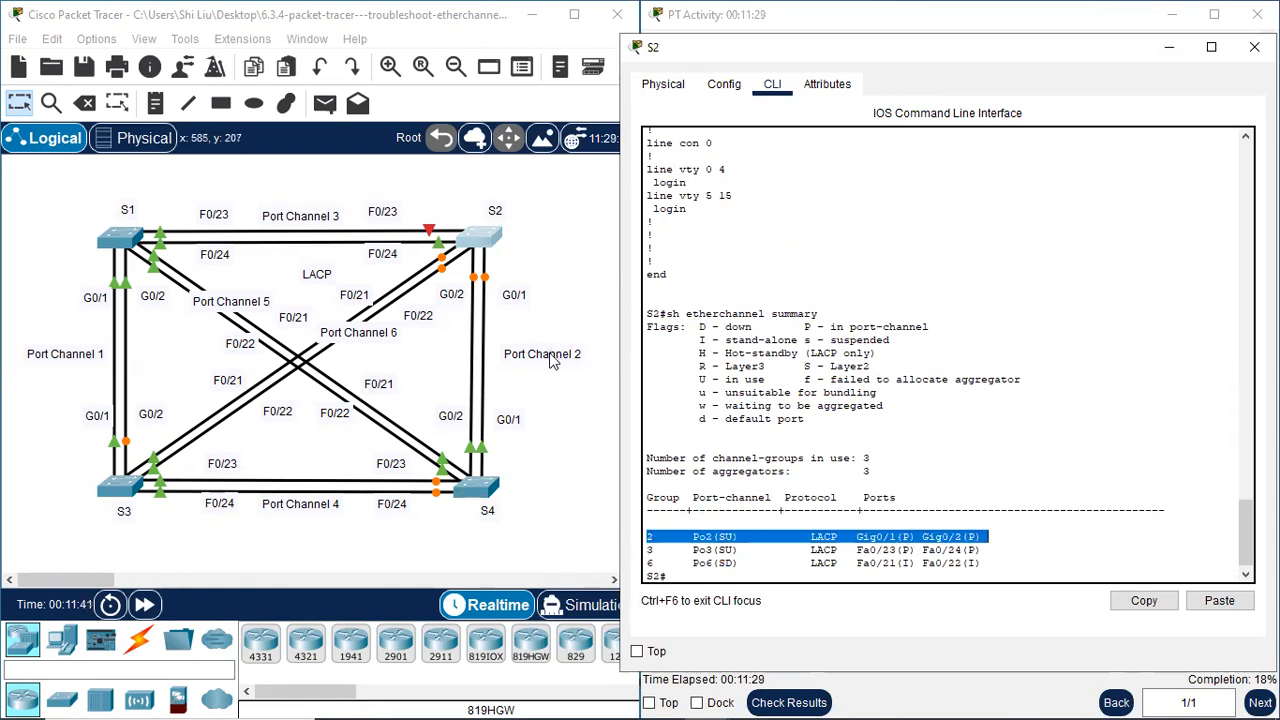
{"action": "left_click_drag", "start_coordinate": [646, 549], "coordinate": [984, 551]}
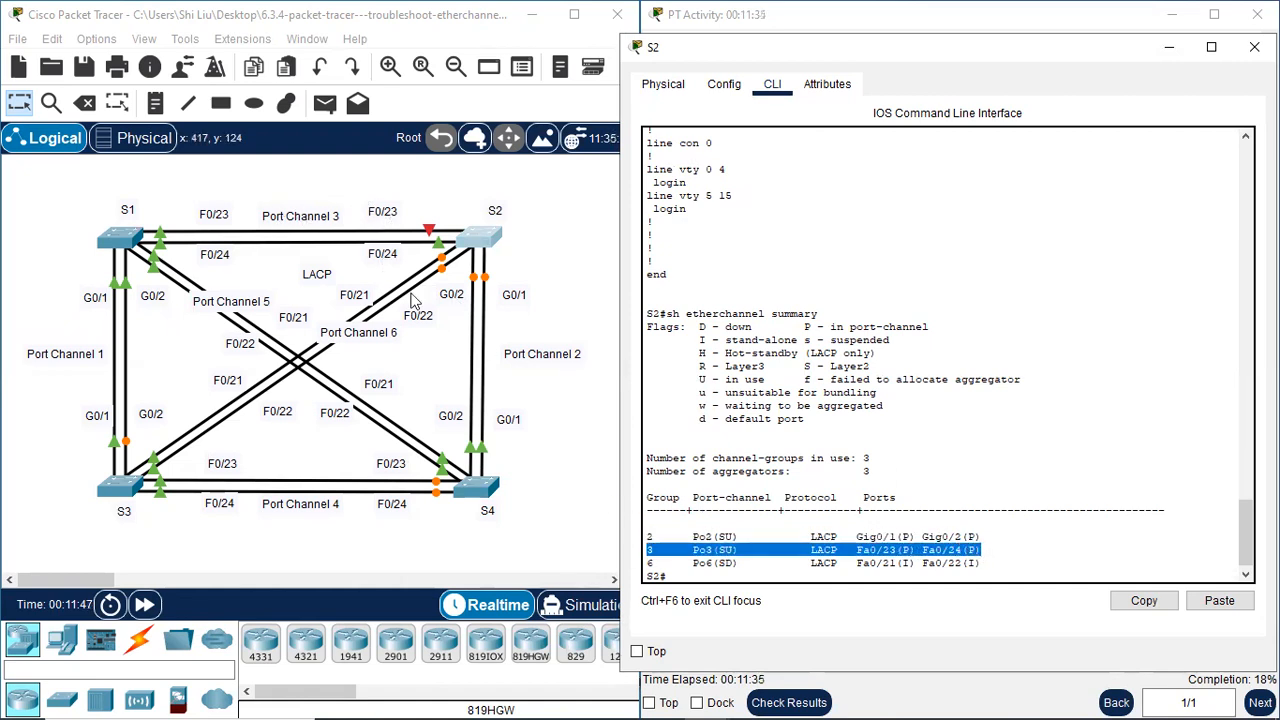
{"action": "left_click_drag", "start_coordinate": [649, 564], "coordinate": [988, 565]}
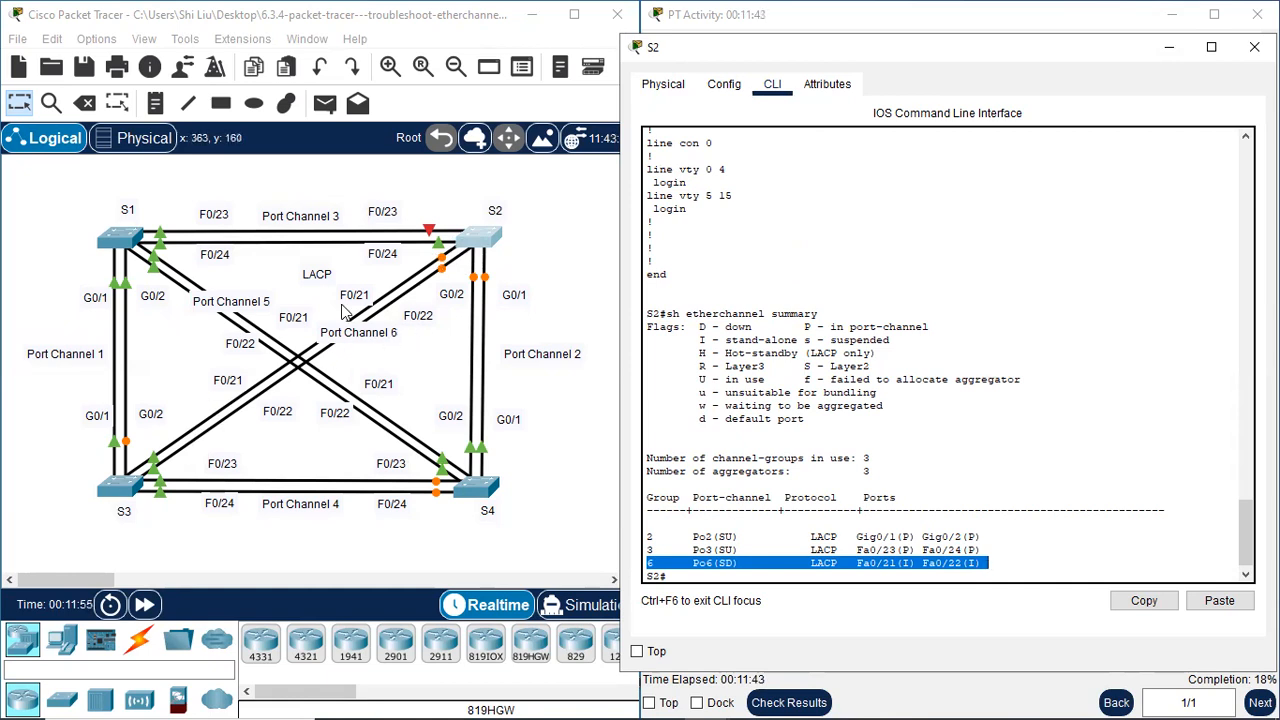
{"action": "left_click", "coordinate": [910, 549]}
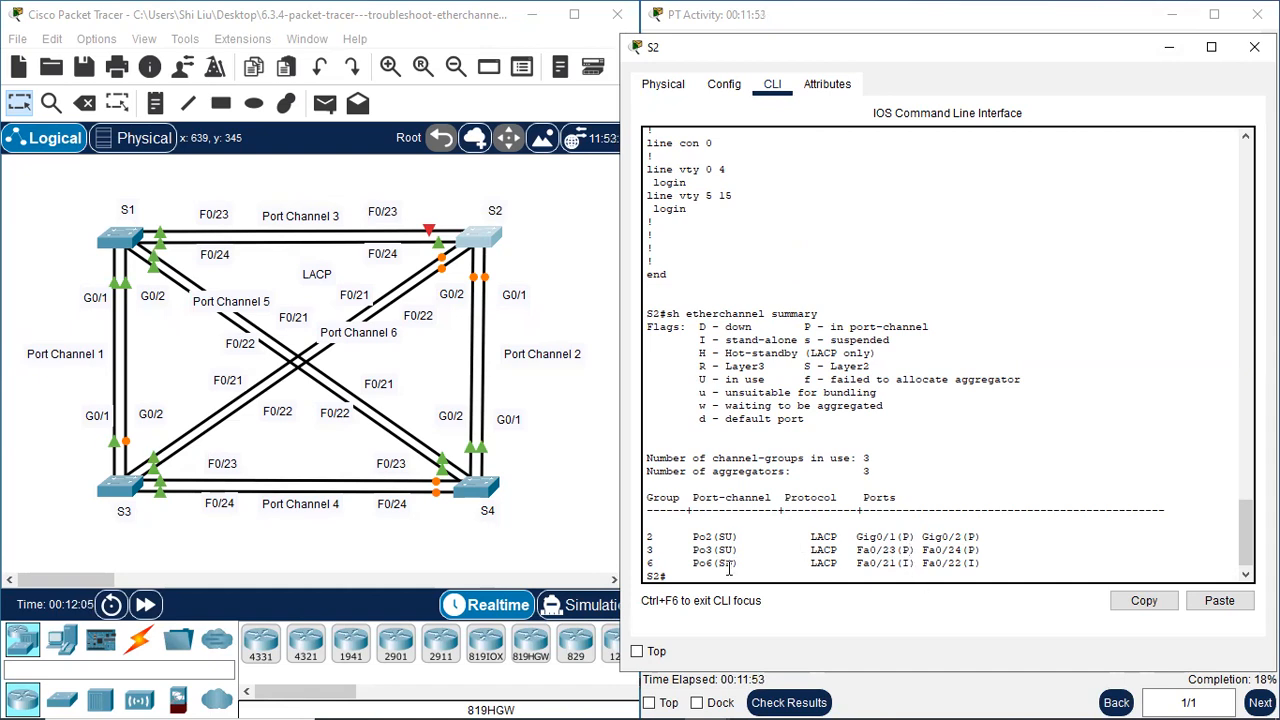
{"action": "left_click_drag", "start_coordinate": [731, 568], "coordinate": [720, 567]}
{"action": "left_click", "coordinate": [1248, 58]}
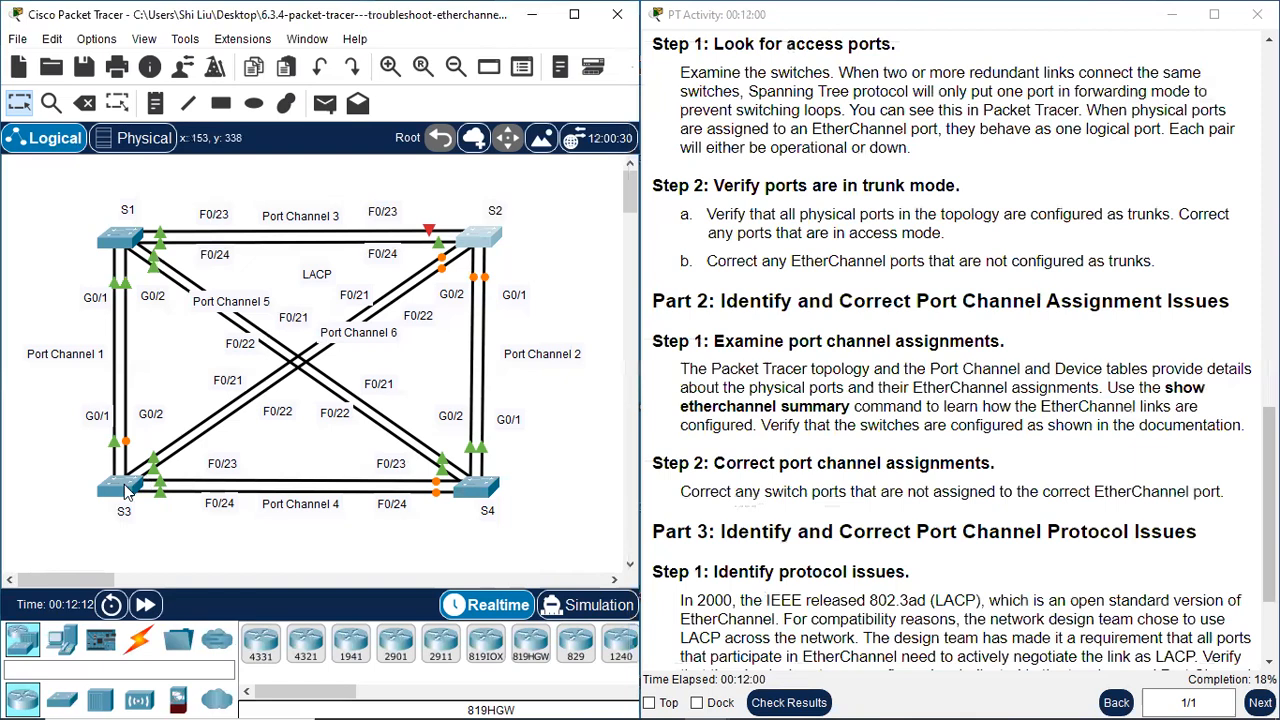
- Open S3's CLI, finish the pending configuration listing and run sh etherchannel summary
{"action": "left_click", "coordinate": [128, 490]}
{"action": "key", "text": "space"}
{"action": "key", "text": "space"}
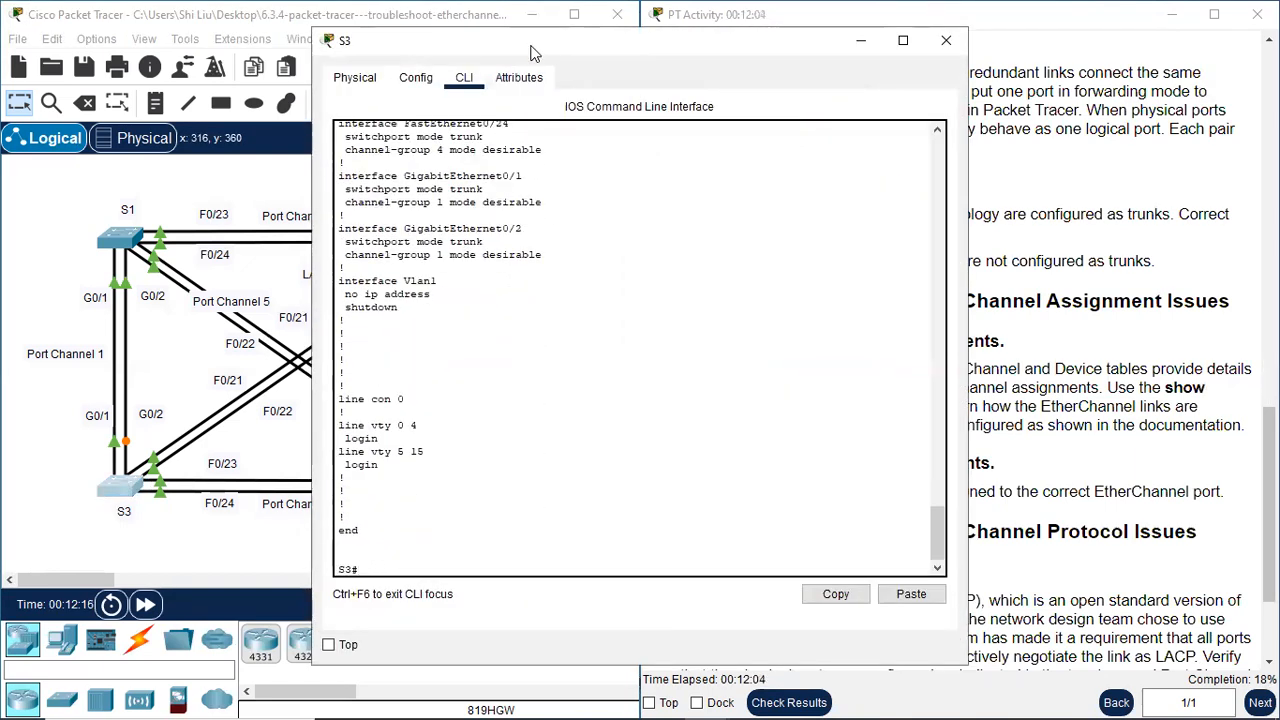
{"action": "left_click_drag", "start_coordinate": [532, 52], "coordinate": [774, 63]}
{"action": "type", "text": "sh"}
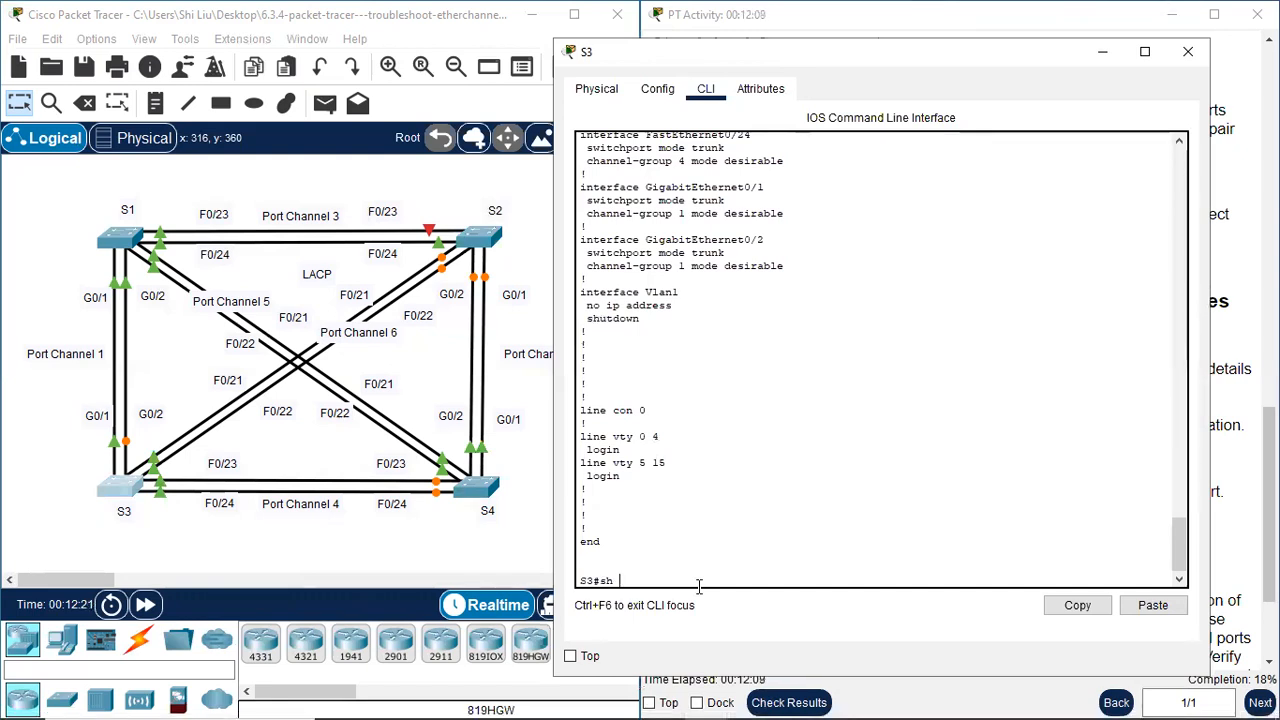
{"action": "type", "text": " etherchannel summary"}
{"action": "key", "text": "Return"}
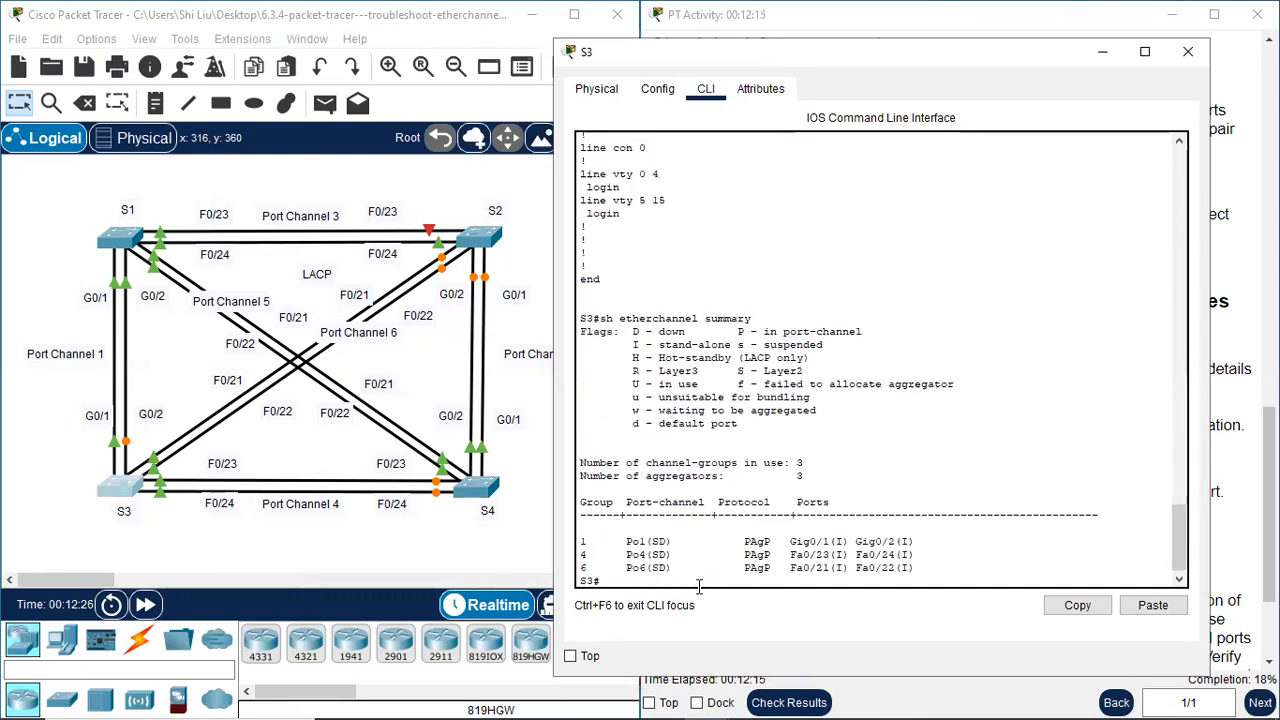
- Compare the ports of S3's channel groups 1, 4 and 6 with the topology labels, check their status flags, and close S3
{"action": "left_click_drag", "start_coordinate": [585, 543], "coordinate": [670, 548]}
{"action": "left_click", "coordinate": [582, 541]}
{"action": "left_click", "coordinate": [670, 548]}
{"action": "left_click_drag", "start_coordinate": [582, 541], "coordinate": [920, 542]}
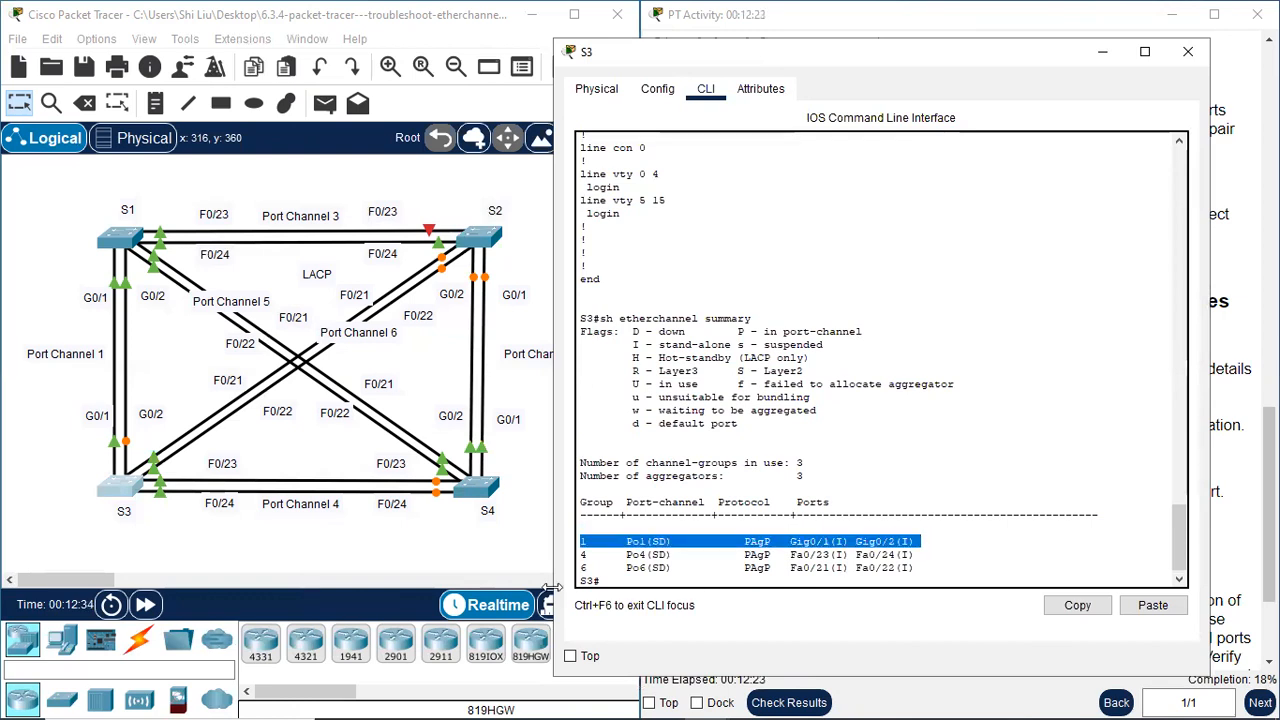
{"action": "left_click_drag", "start_coordinate": [582, 554], "coordinate": [921, 553]}
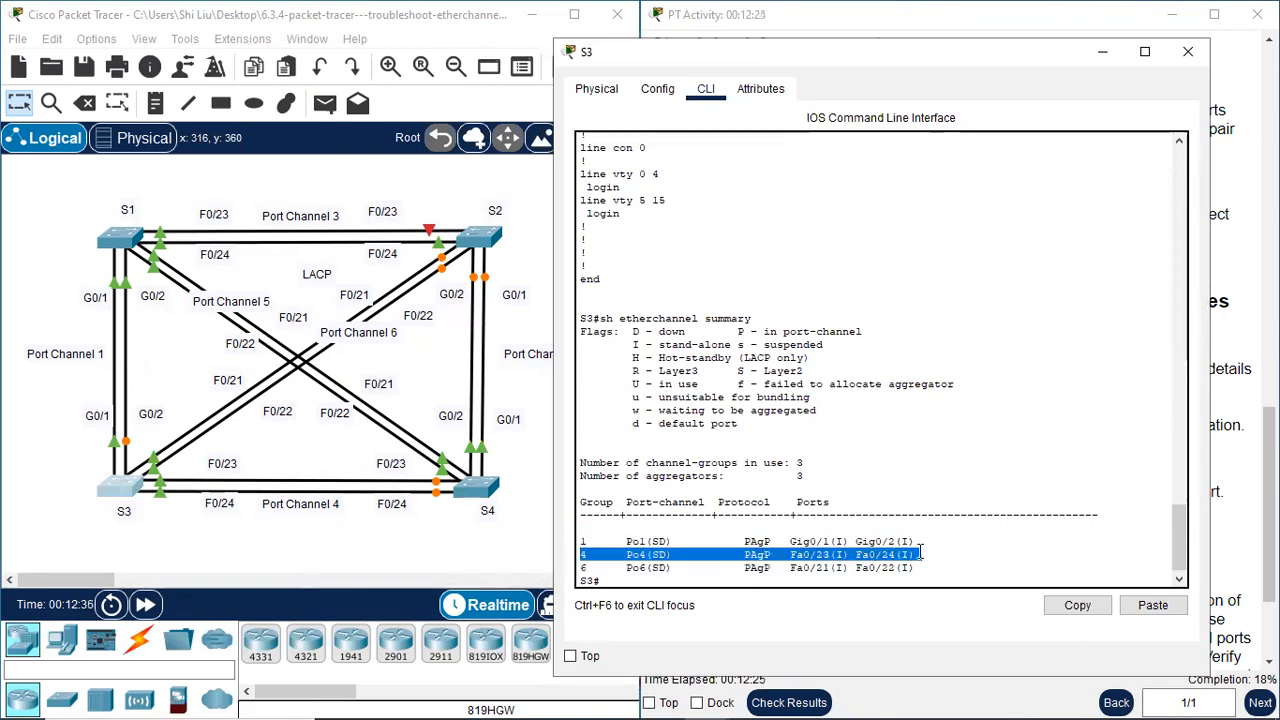
{"action": "left_click_drag", "start_coordinate": [581, 567], "coordinate": [927, 569]}
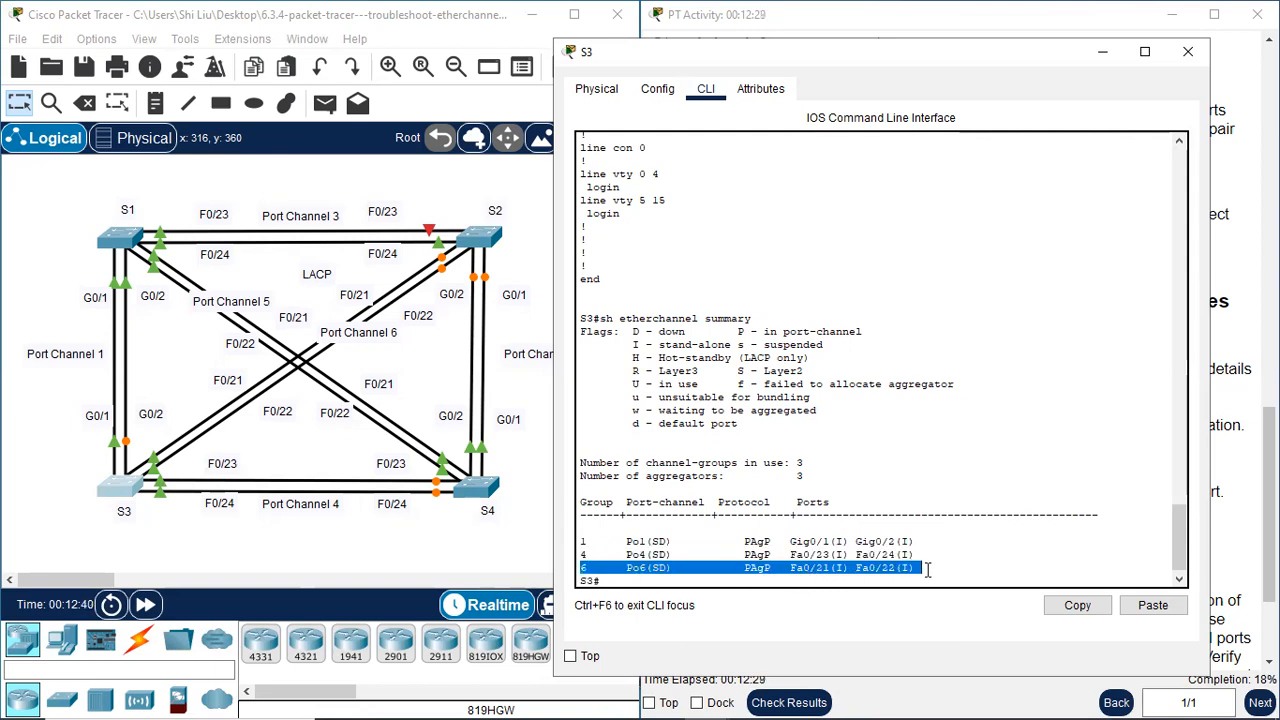
{"action": "left_click", "coordinate": [758, 563]}
{"action": "left_click_drag", "start_coordinate": [660, 541], "coordinate": [667, 569]}
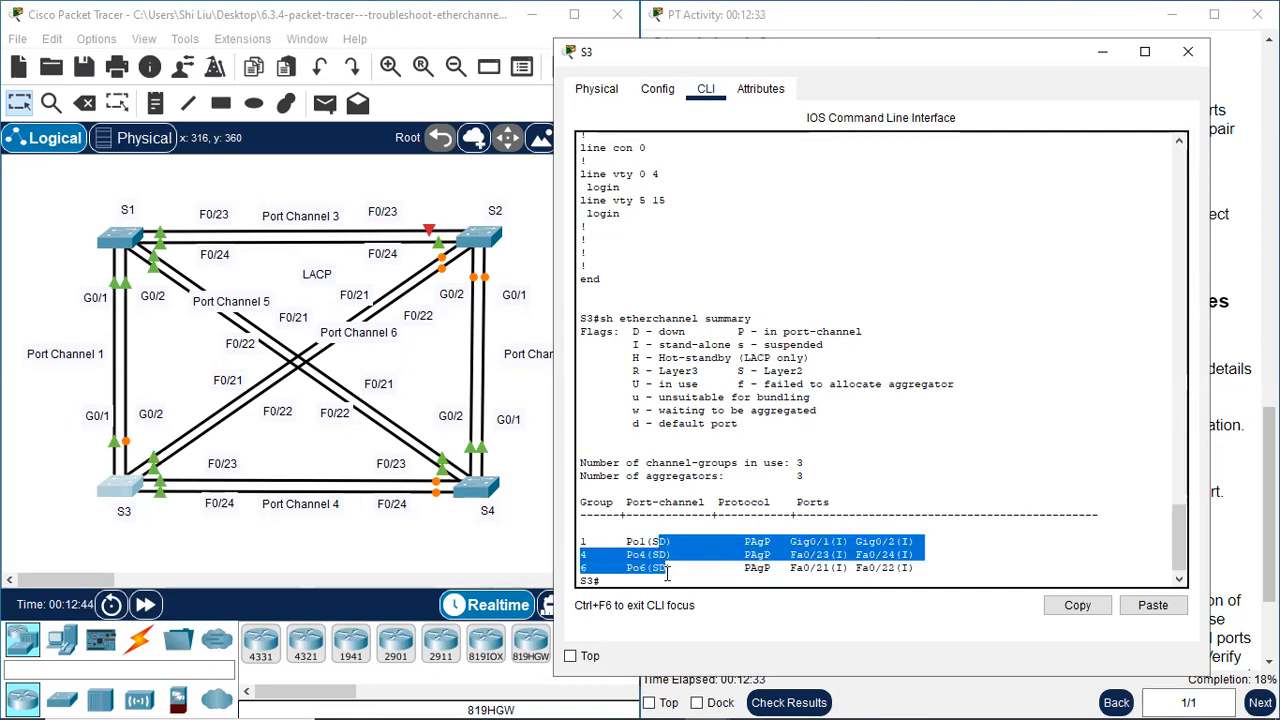
{"action": "left_click", "coordinate": [643, 548]}
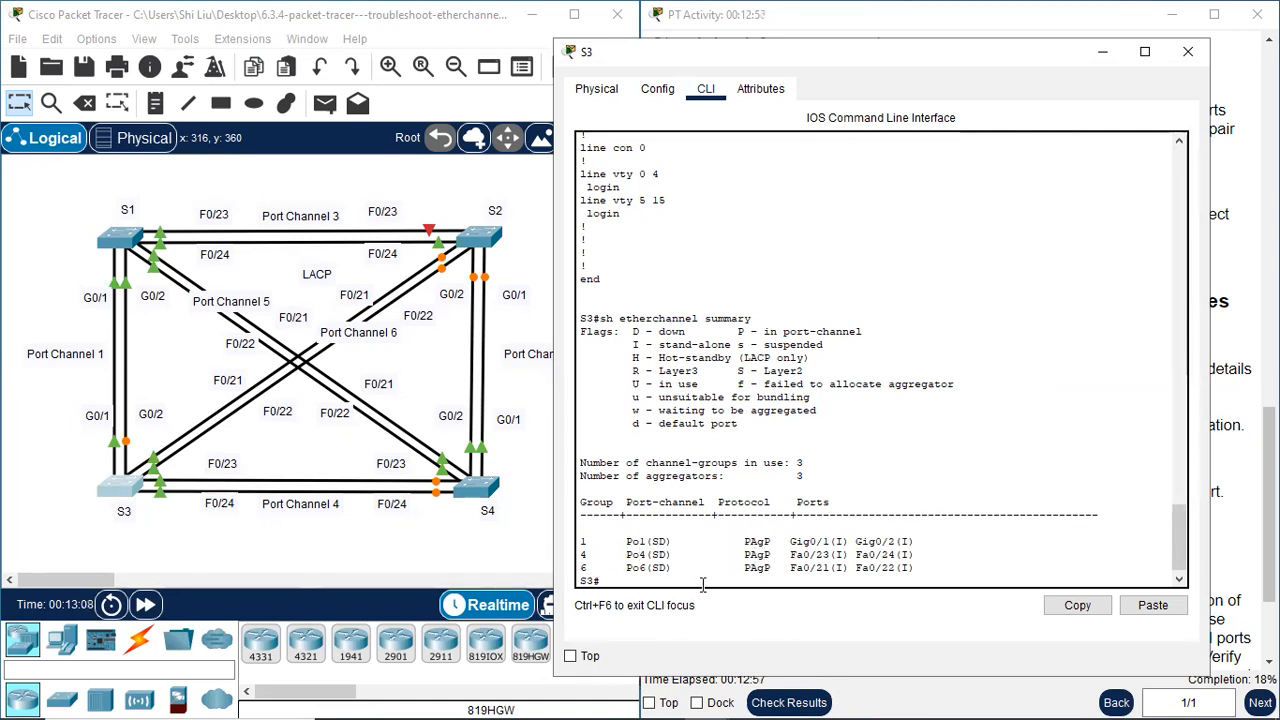
{"action": "key", "text": "Return"}
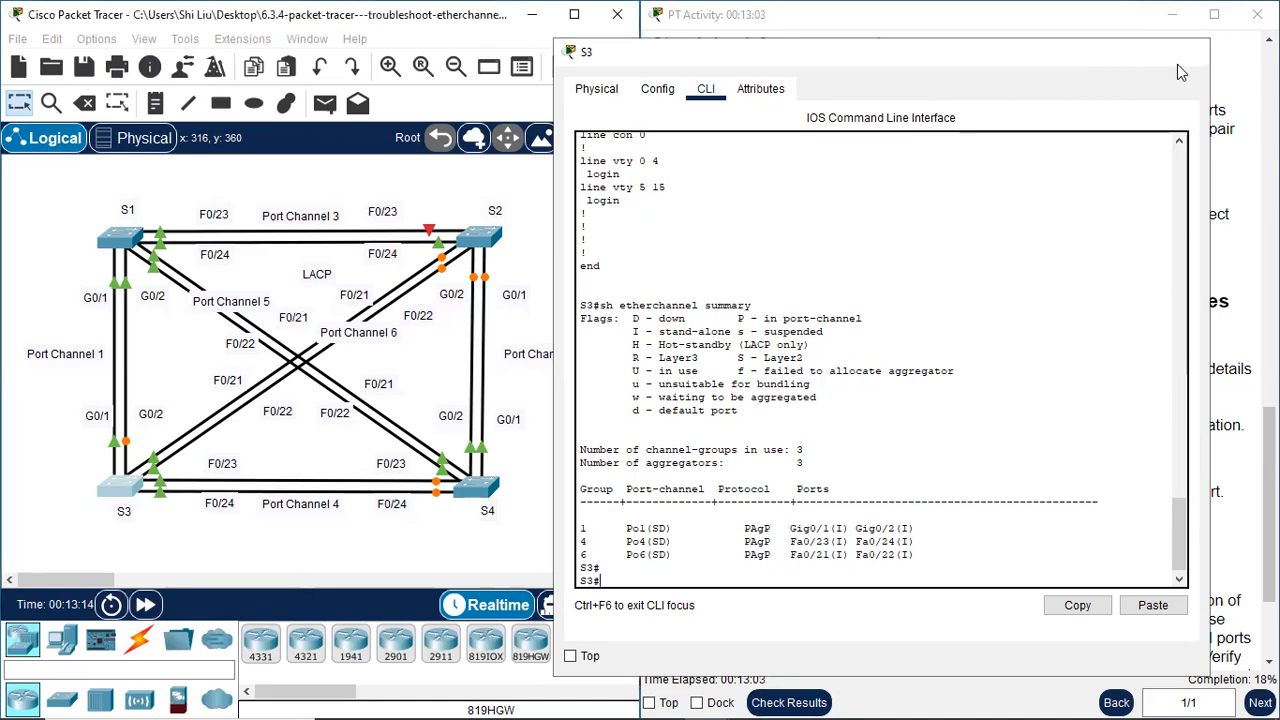
{"action": "left_click", "coordinate": [1187, 58]}
- Open S4's CLI, finish the pending configuration listing and run sh etherchannel summary
{"action": "left_click", "coordinate": [480, 490]}
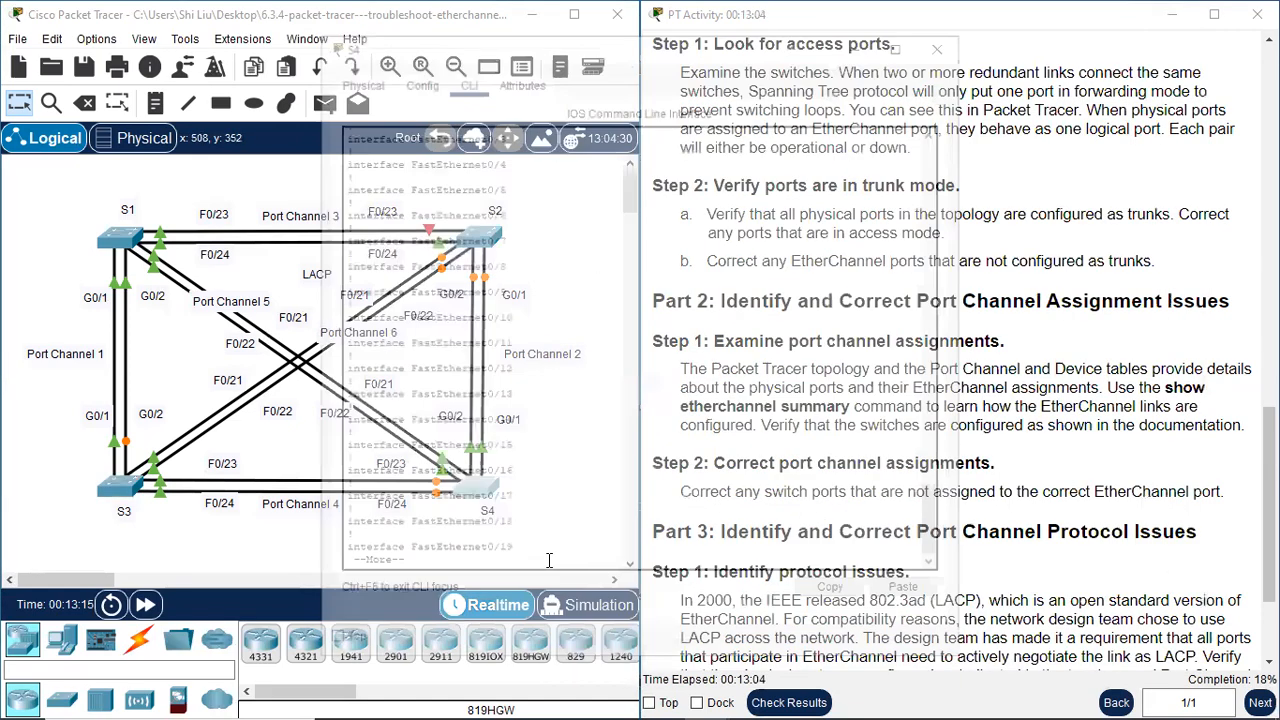
{"action": "left_click_drag", "start_coordinate": [594, 39], "coordinate": [794, 39]}
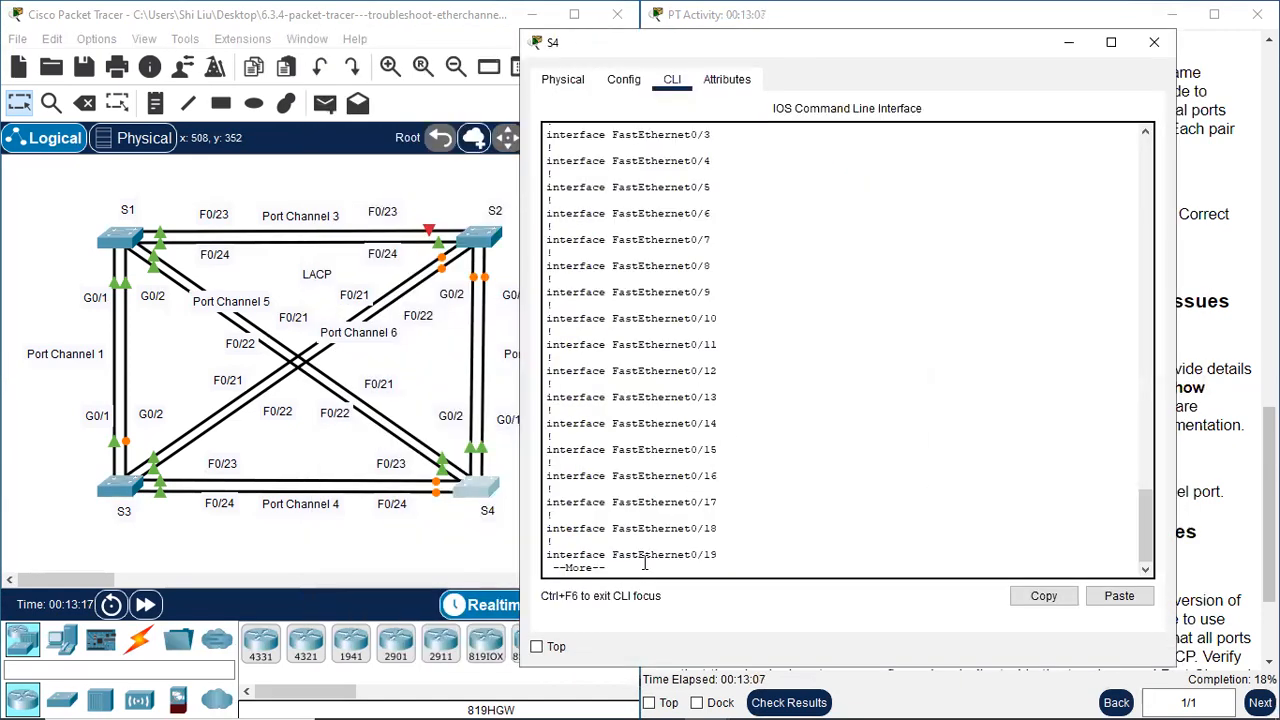
{"action": "key", "text": "space"}
{"action": "key", "text": "space"}
{"action": "type", "text": "sh etherchan"}
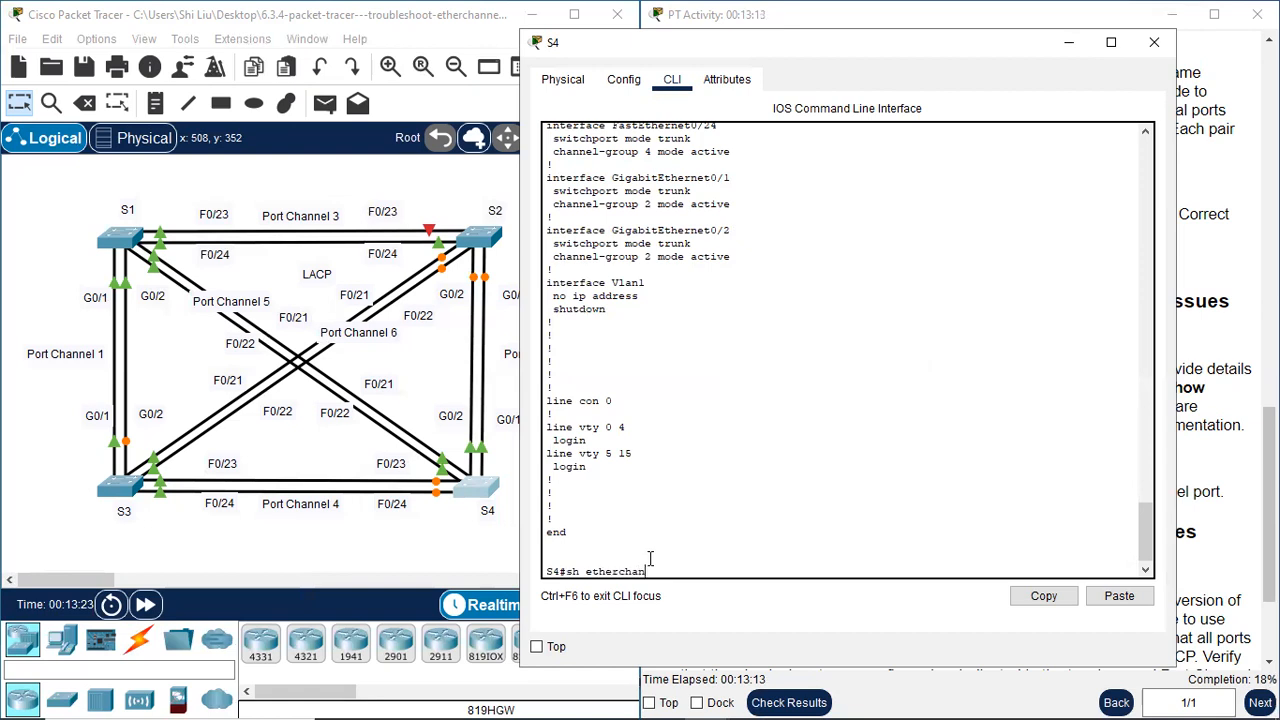
{"action": "type", "text": "nel summary"}
{"action": "key", "text": "Return"}
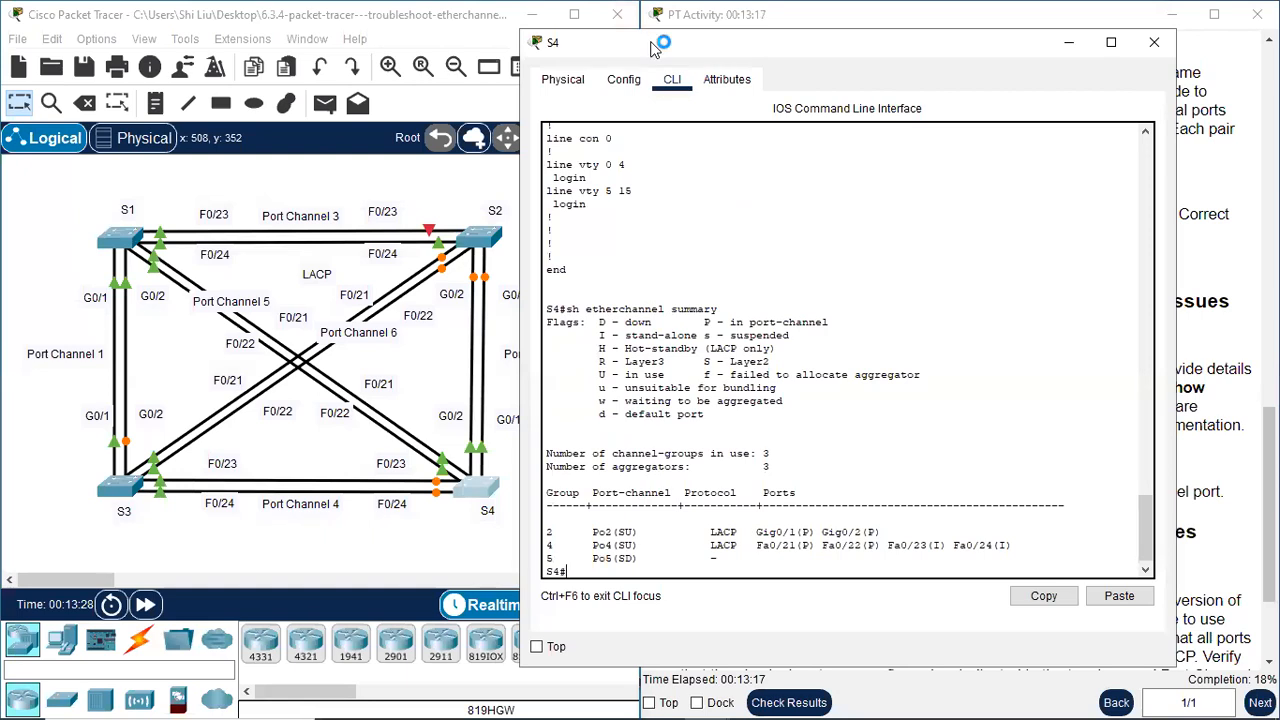
- Compare the physical ports of S4's channel groups 2 and 4 with the topology labels, checking the group assignment of Fa0/21 and Fa0/22
{"action": "left_click_drag", "start_coordinate": [655, 47], "coordinate": [726, 44]}
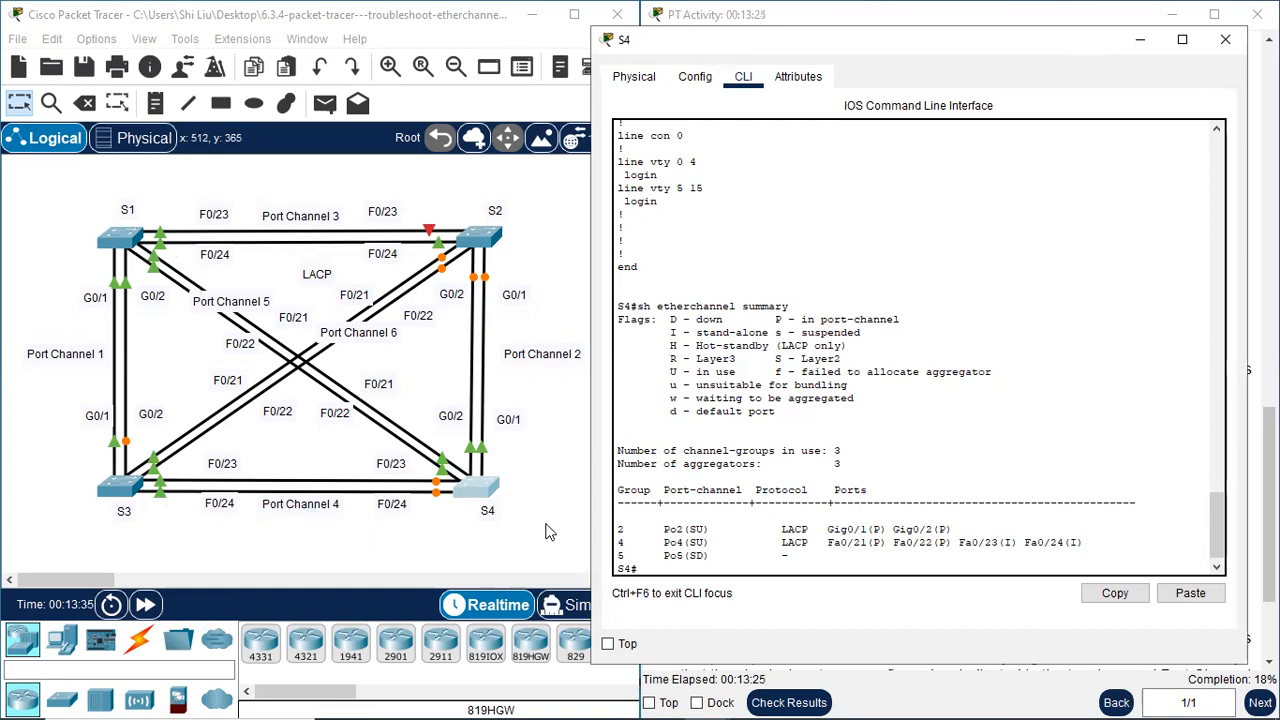
{"action": "left_click_drag", "start_coordinate": [618, 530], "coordinate": [970, 525]}
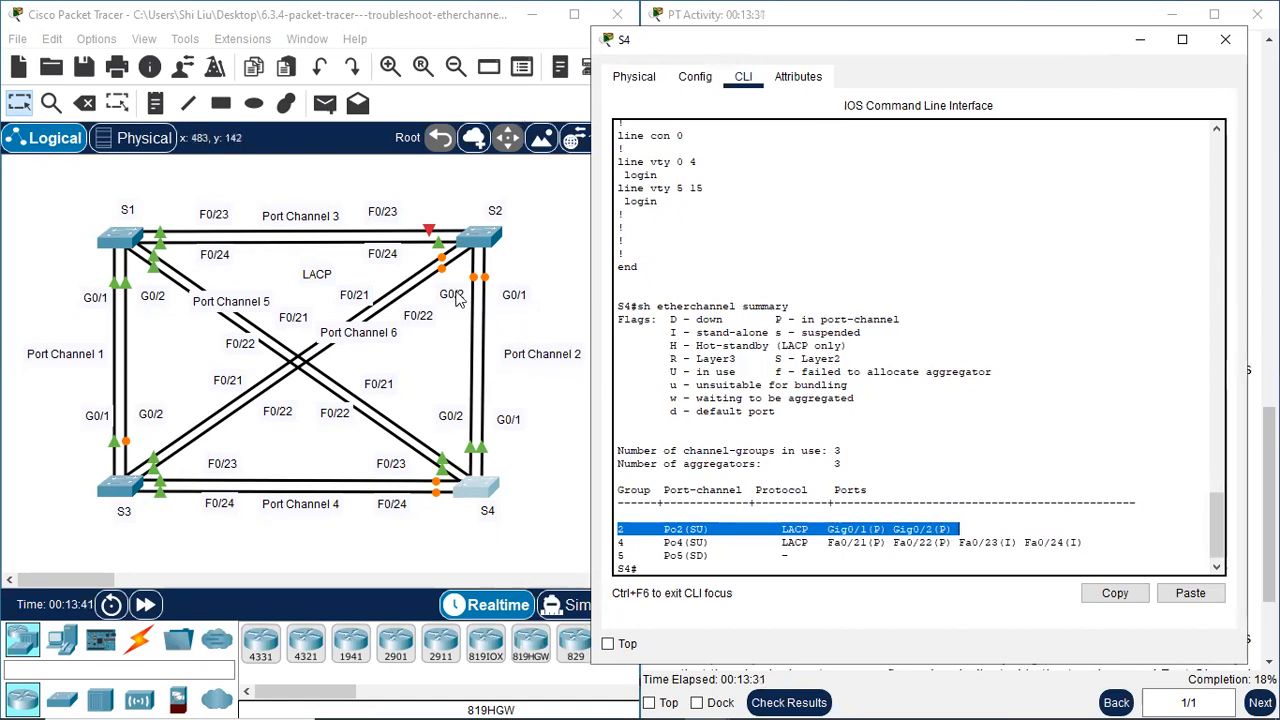
{"action": "left_click_drag", "start_coordinate": [618, 541], "coordinate": [1098, 544]}
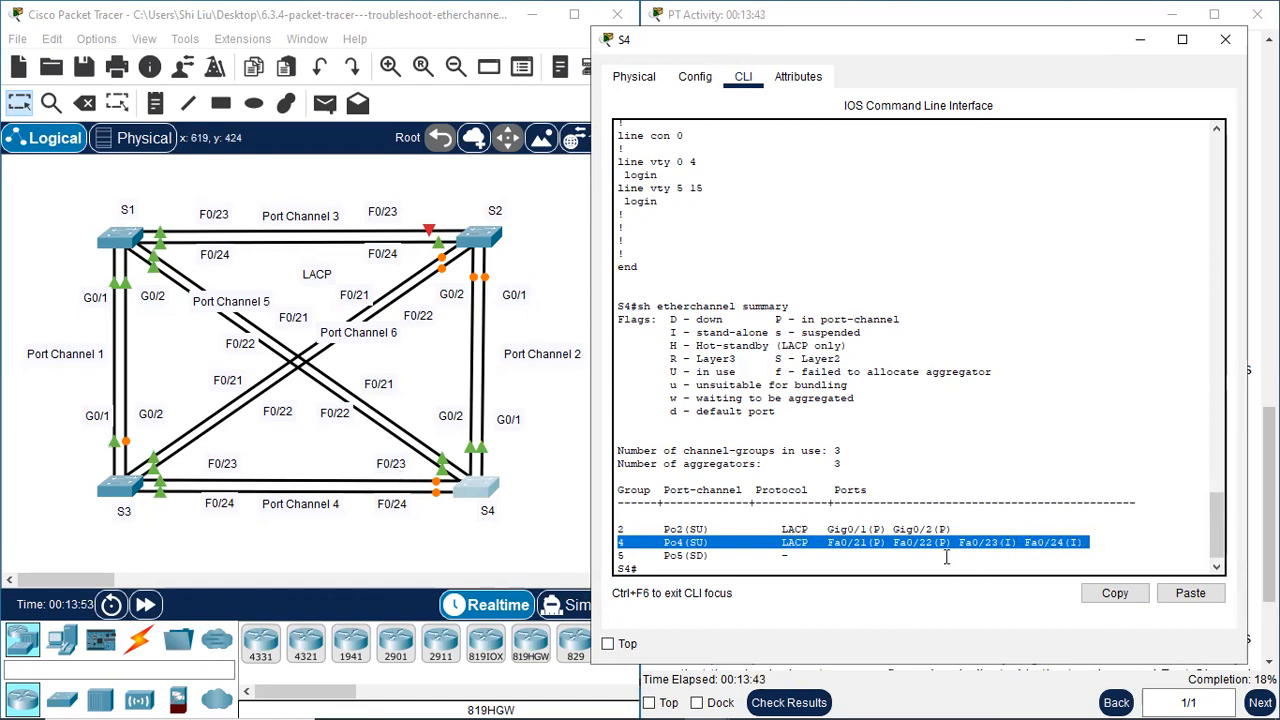
{"action": "left_click", "coordinate": [838, 545]}
{"action": "left_click_drag", "start_coordinate": [828, 545], "coordinate": [954, 545]}
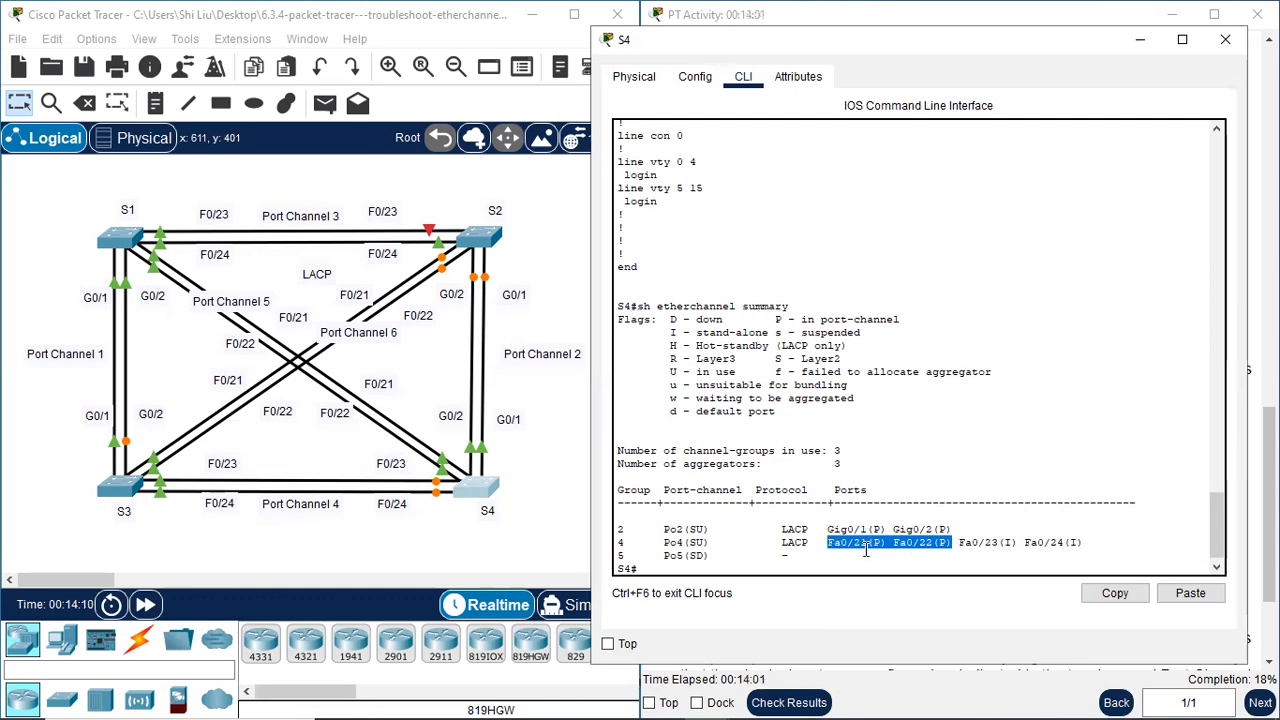
{"action": "left_click", "coordinate": [664, 568]}
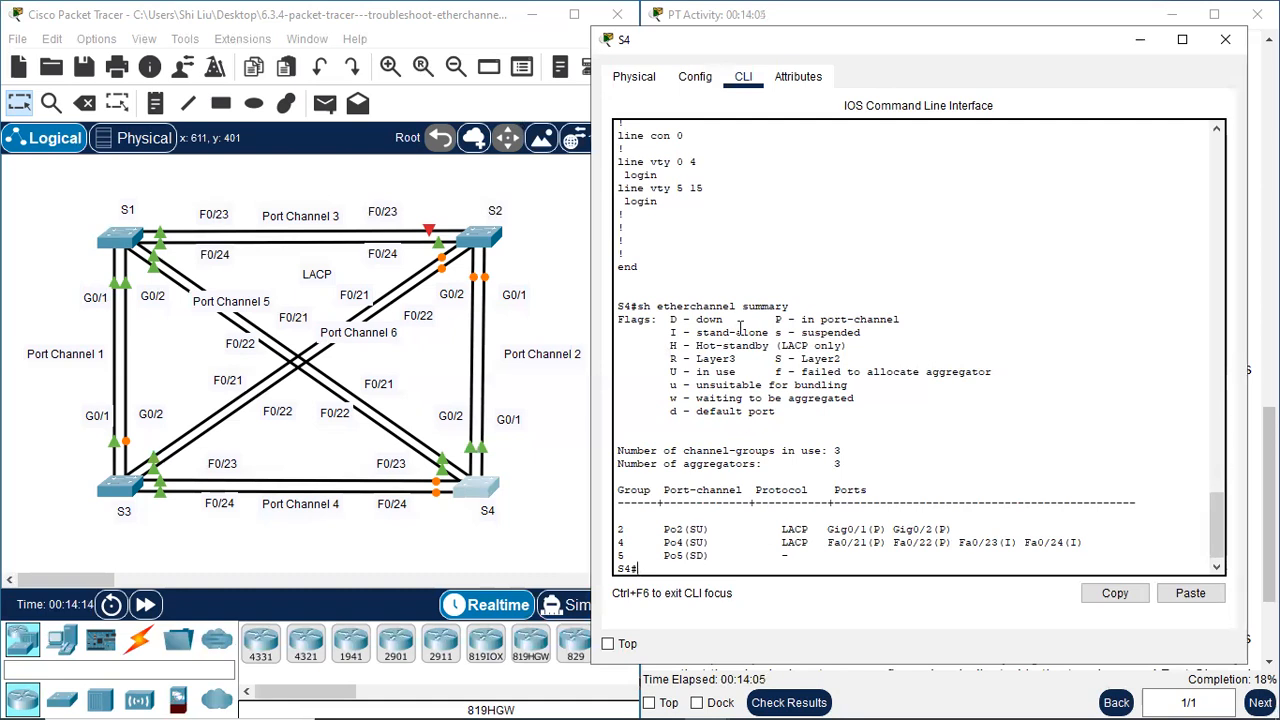
- In S4's configuration mode, remove channel-group 4 from the interface range f0/21-22
{"action": "key", "text": "Return"}
{"action": "type", "text": "conf t"}
{"action": "key", "text": "Return"}
{"action": "type", "text": "int rang"}
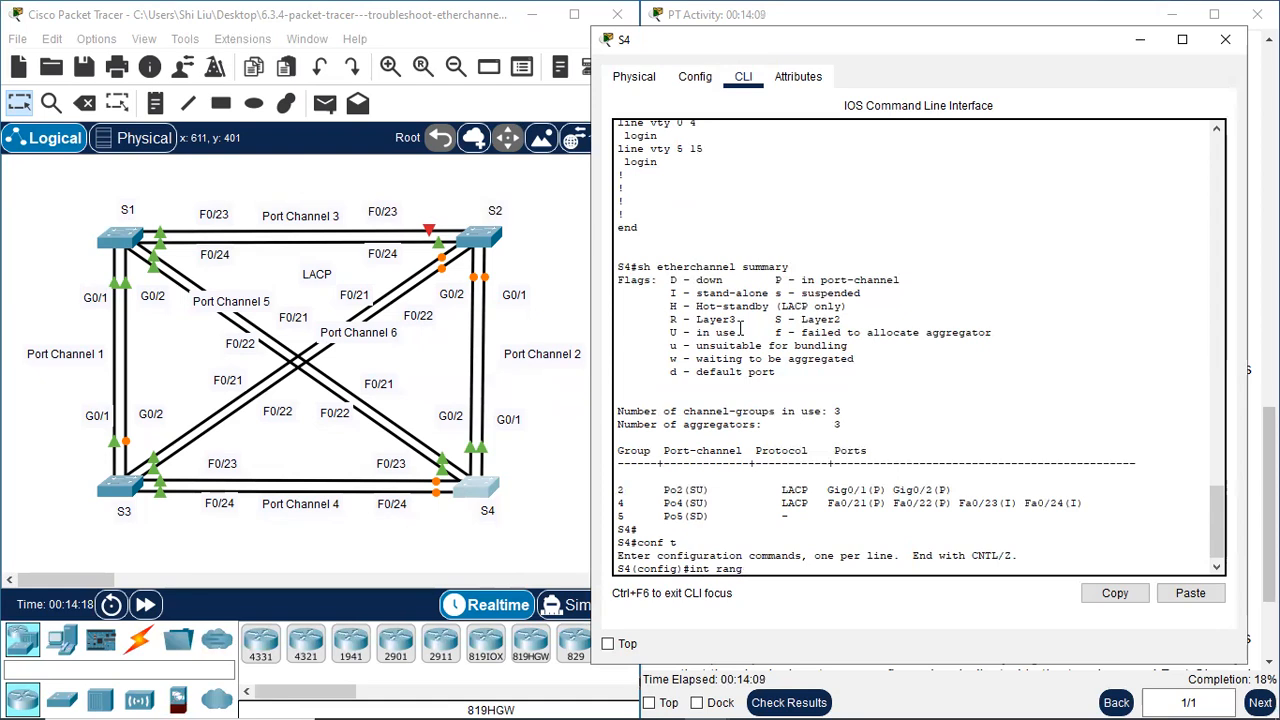
{"action": "type", "text": "e f0/21-22"}
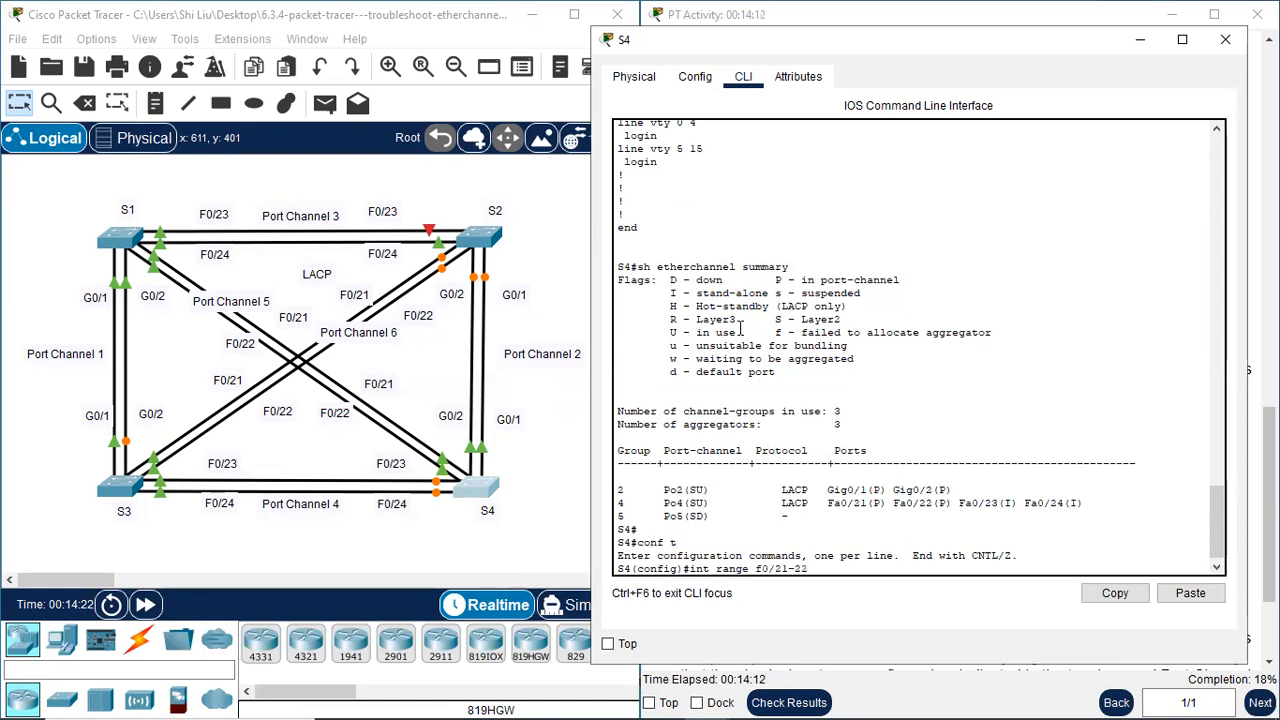
{"action": "key", "text": "Return"}
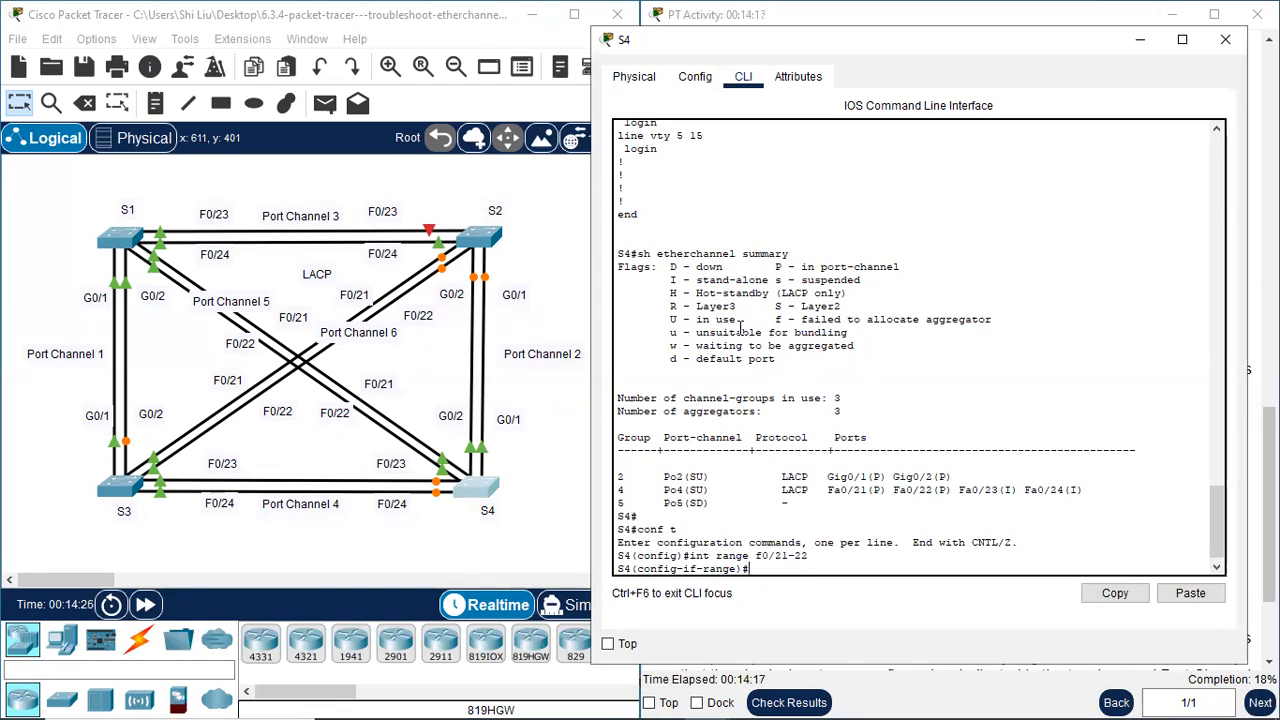
{"action": "type", "text": "no chan"}
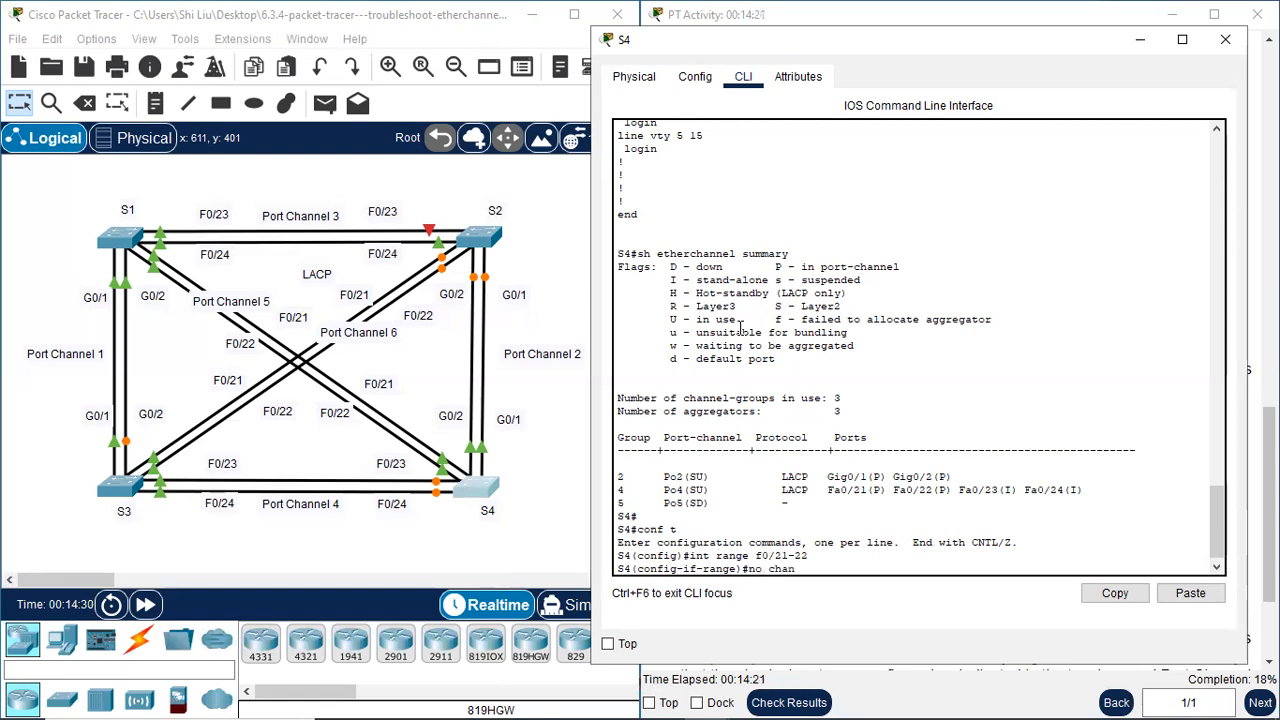
{"action": "type", "text": "nel-group 4"}
{"action": "key", "text": "Return"}
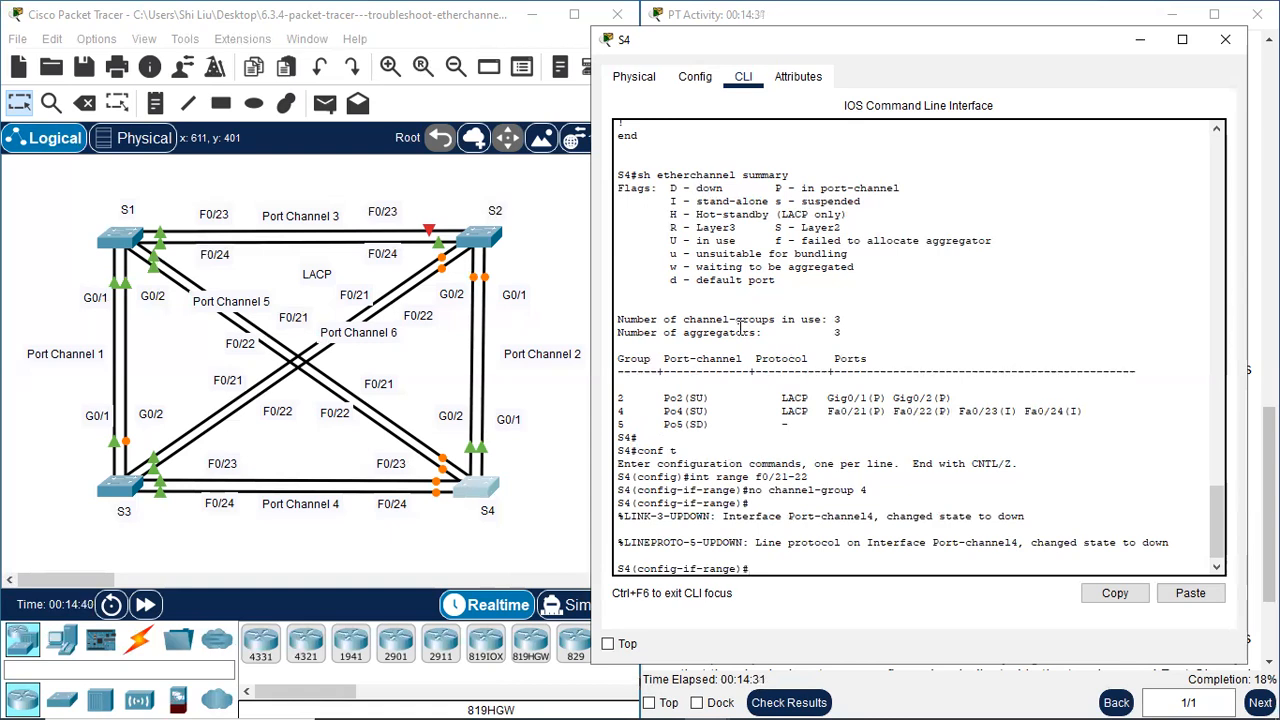
- Assign S4's selected range f0/21-22 to channel-group 5 in active mode and leave configuration mode with end
{"action": "type", "text": "channel-group 5 mode active"}
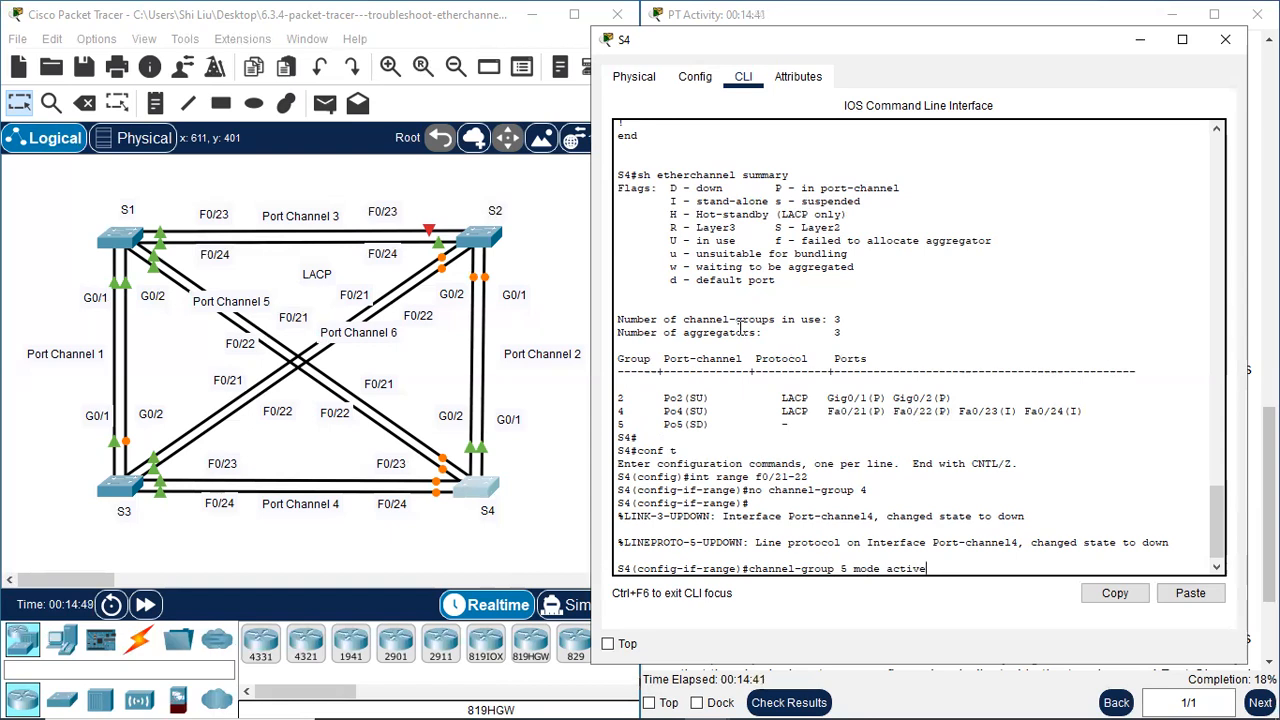
{"action": "key", "text": "Return"}
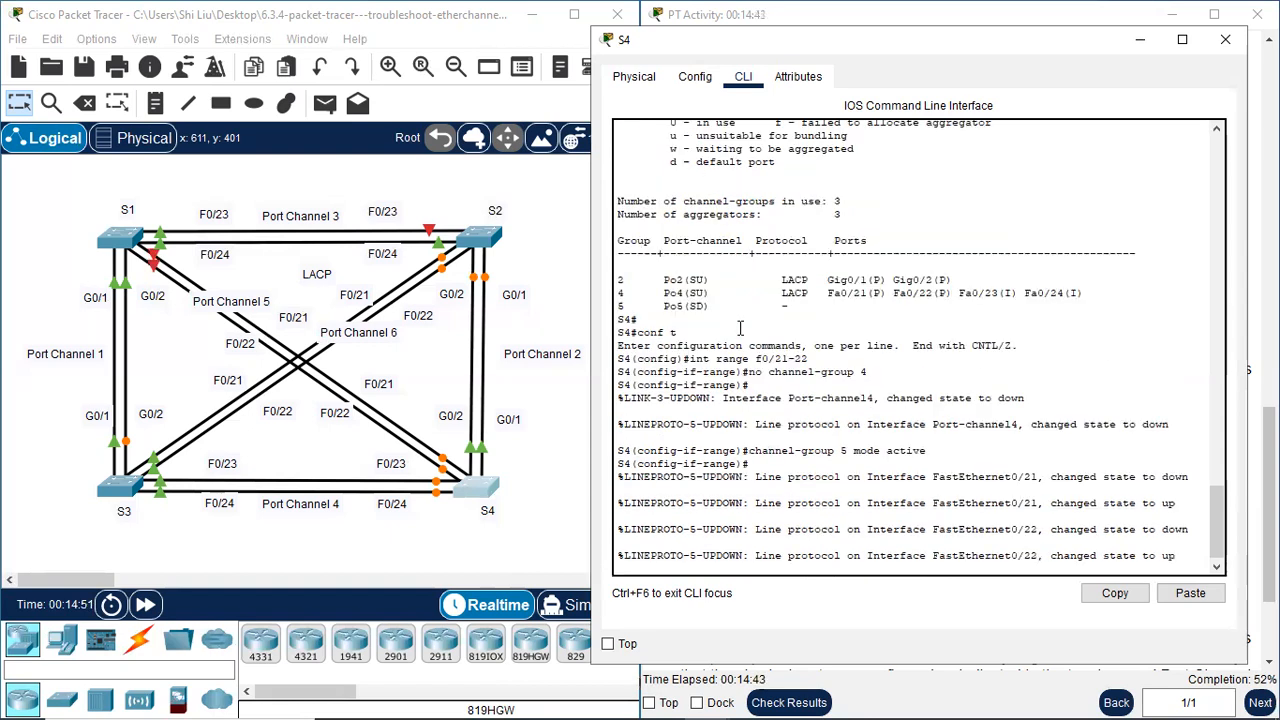
{"action": "type", "text": "end"}
{"action": "key", "text": "Return"}
{"action": "key", "text": "Return"}
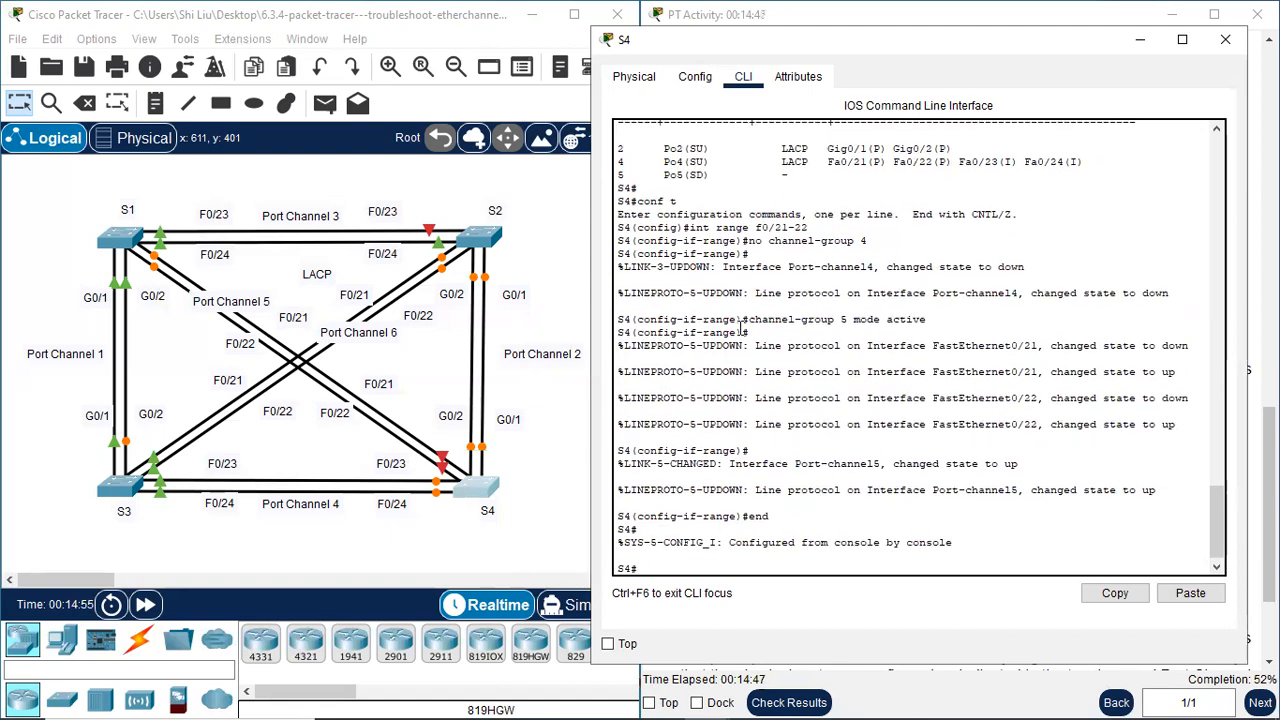
- Run sh etherchannel summary on S4, check the ports listed under group 5, and close S4
{"action": "type", "text": "sh etherchannel summary"}
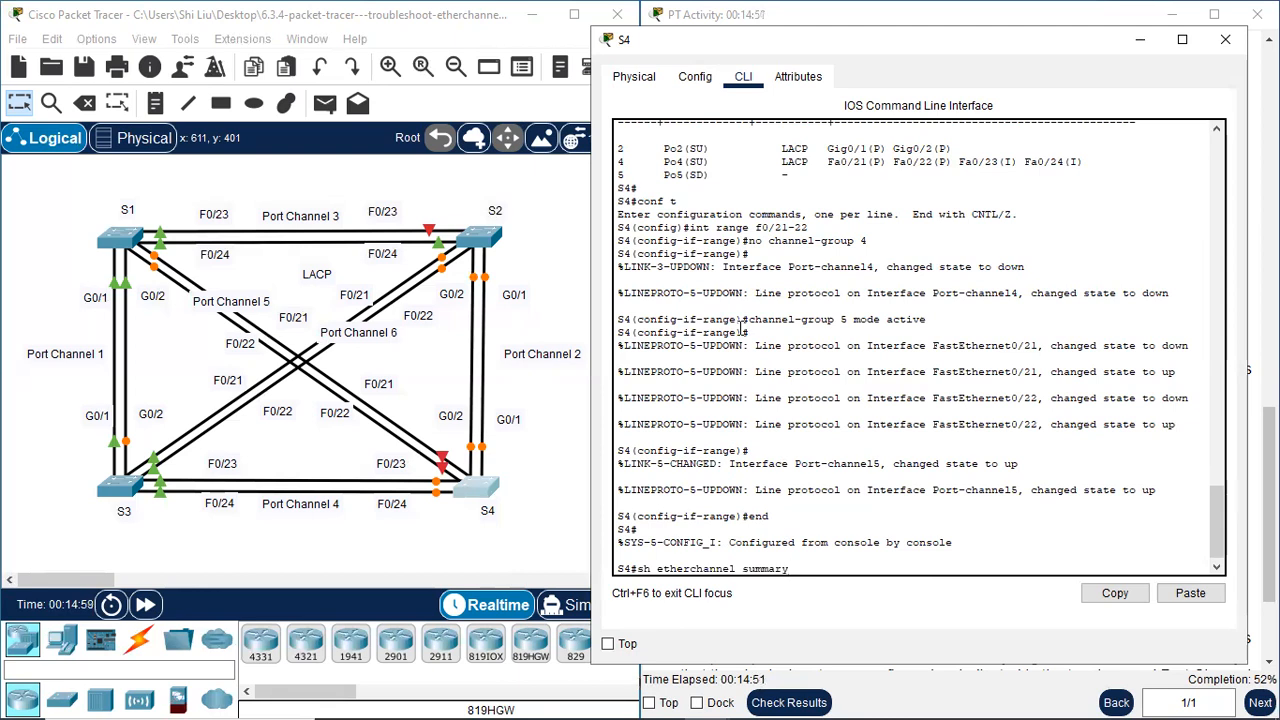
{"action": "key", "text": "Return"}
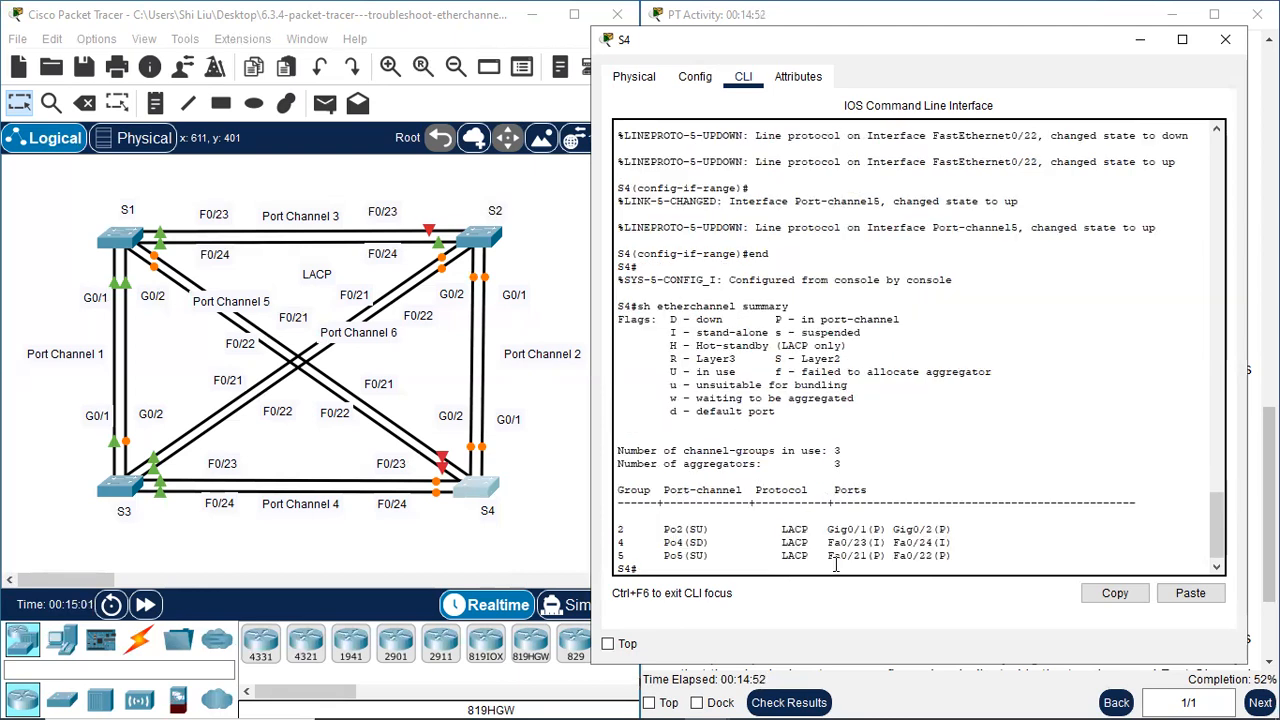
{"action": "left_click_drag", "start_coordinate": [829, 556], "coordinate": [960, 557]}
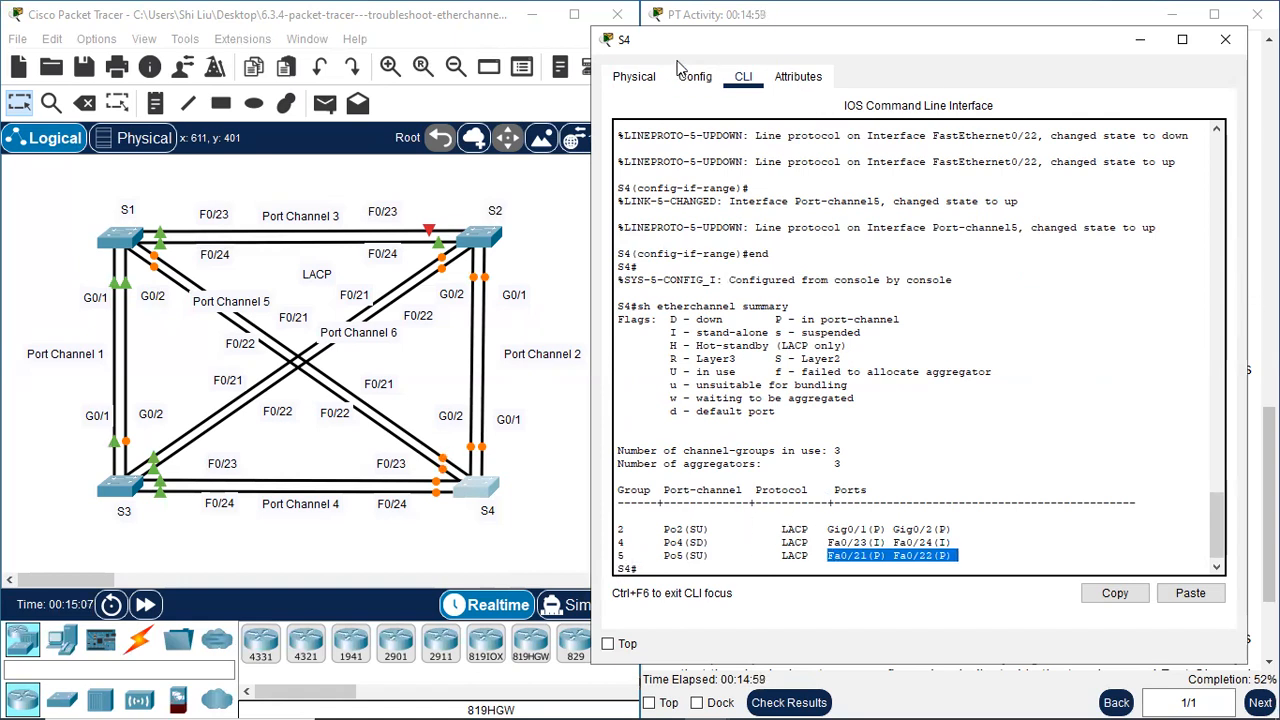
{"action": "left_click", "coordinate": [1227, 44]}
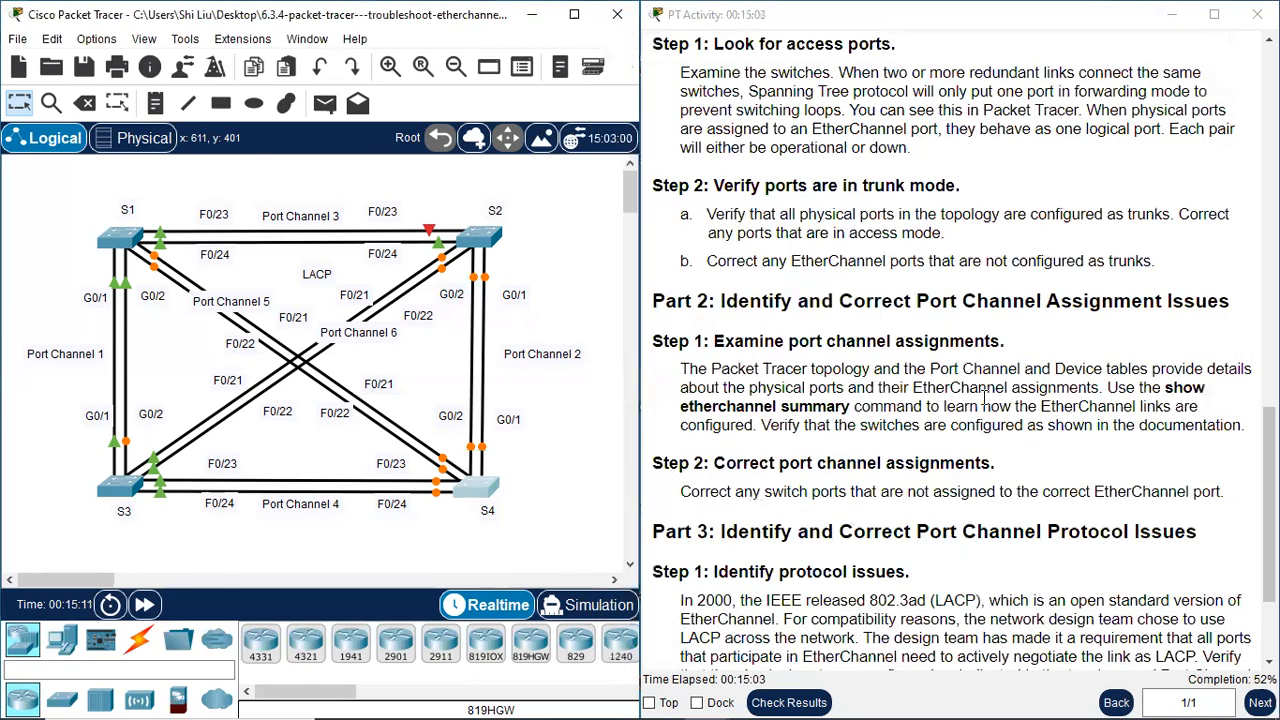
- Read Part 3 of the instructions on port channel protocol issues, noting the LACP negotiation requirement for participating ports
{"action": "scroll", "coordinate": [1028, 308], "scroll_direction": "down", "scroll_amount": 3}
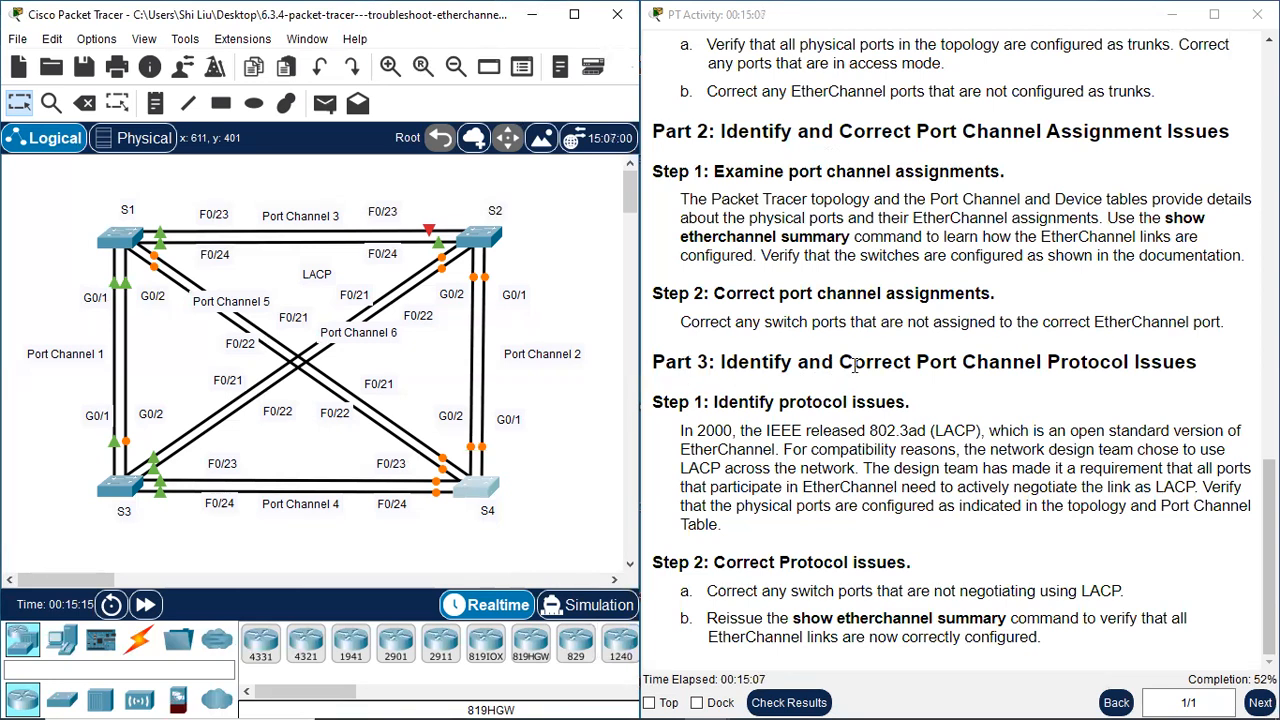
{"action": "left_click_drag", "start_coordinate": [1080, 364], "coordinate": [1161, 364]}
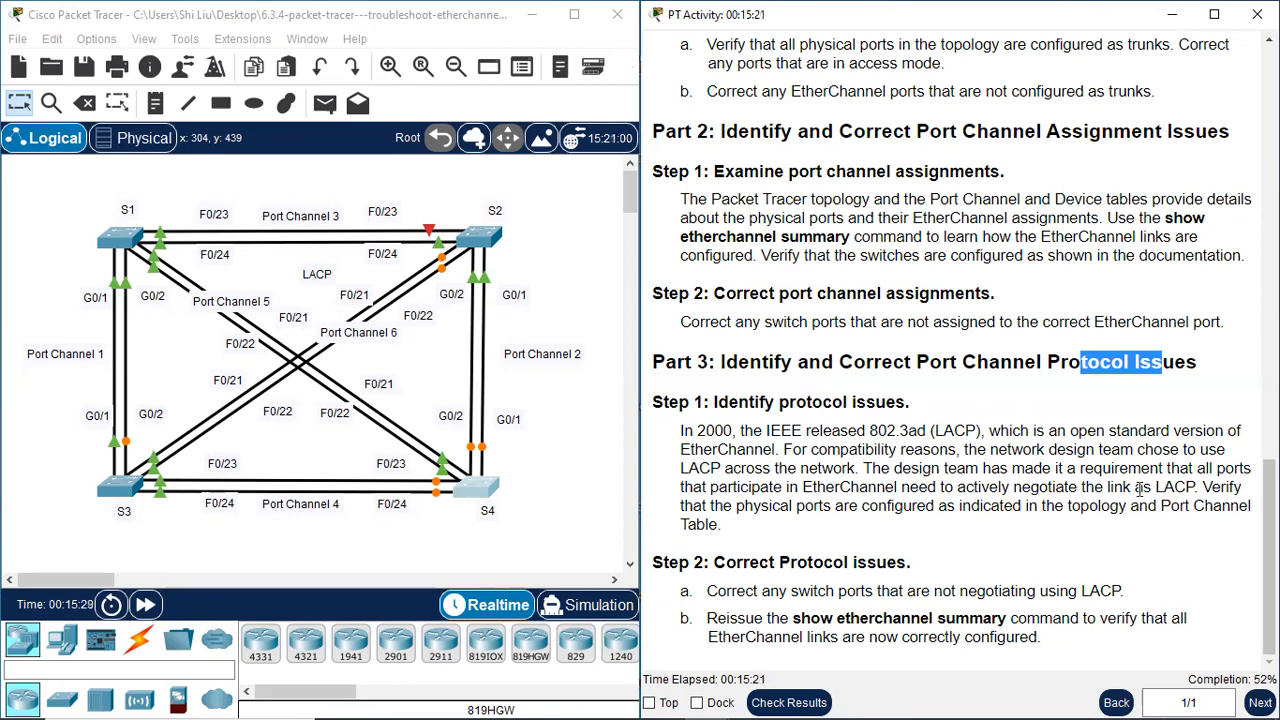
{"action": "left_click_drag", "start_coordinate": [892, 468], "coordinate": [1152, 469]}
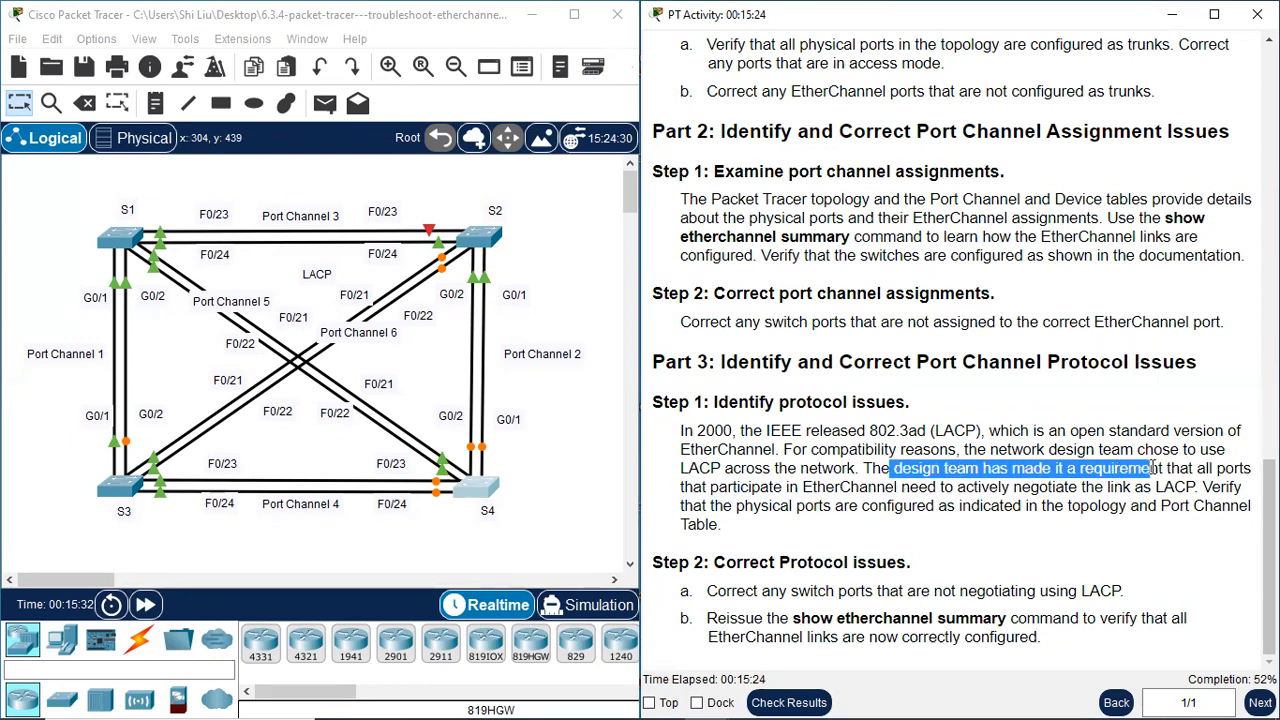
{"action": "left_click_drag", "start_coordinate": [693, 490], "coordinate": [817, 490]}
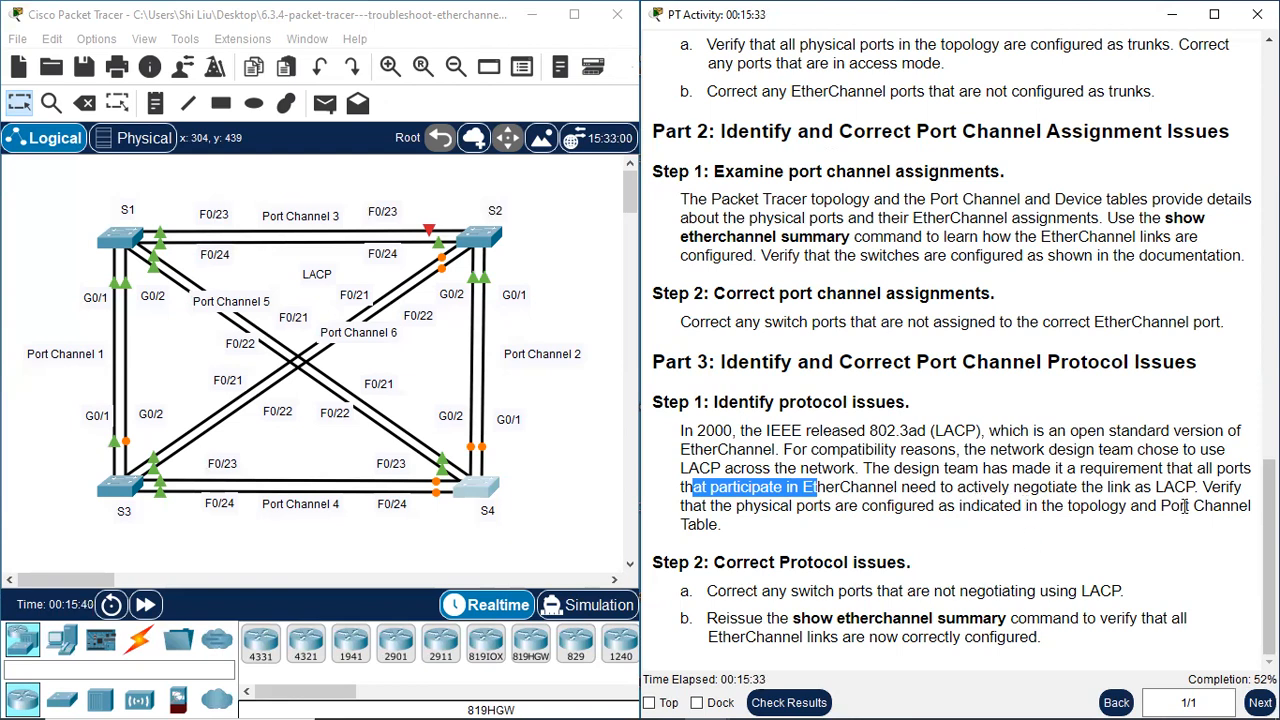
{"action": "left_click_drag", "start_coordinate": [1196, 487], "coordinate": [1143, 487]}
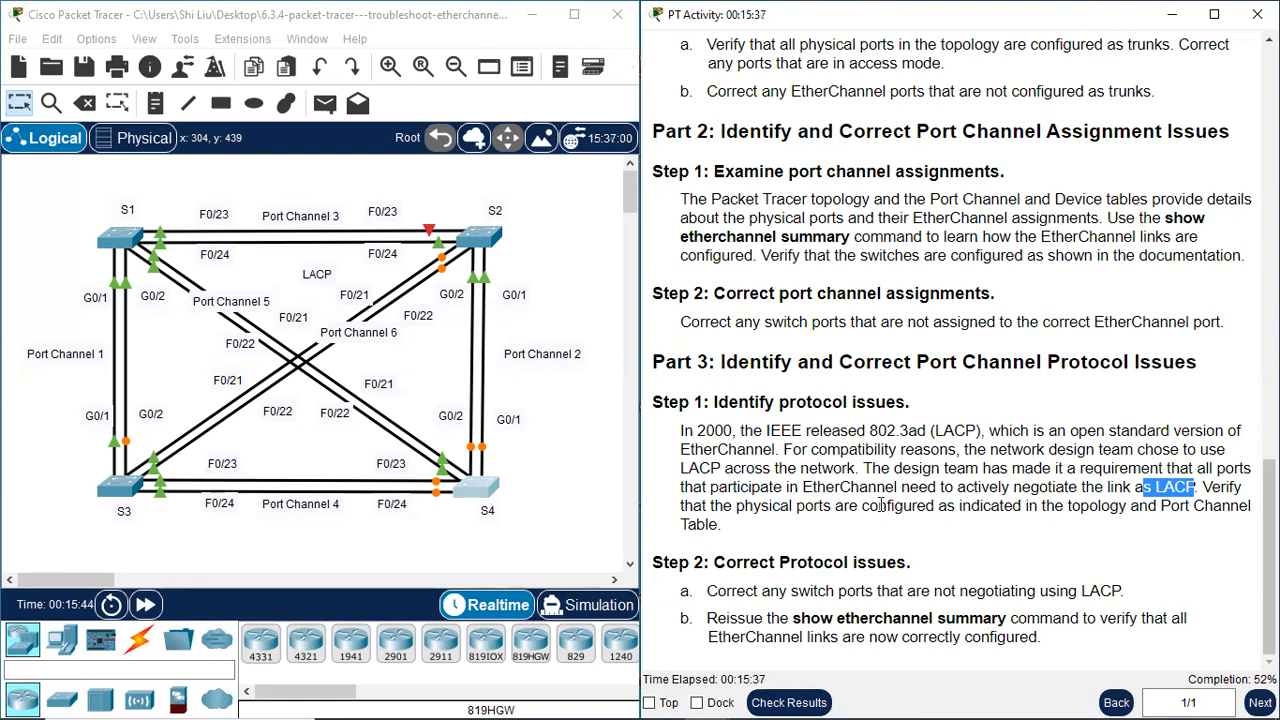
- Check the protocol column of the EtherChannel summaries on S1, S2 and S4, and bring up S3's CLI
{"action": "left_click", "coordinate": [120, 240]}
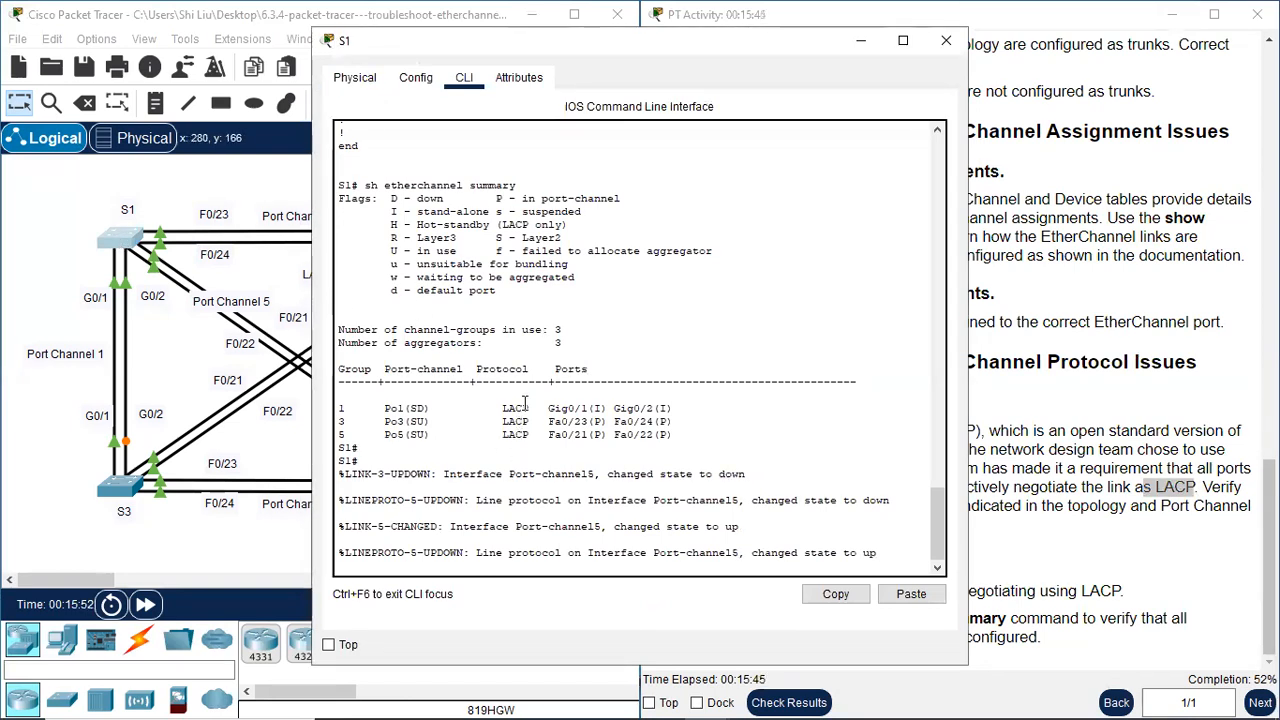
{"action": "left_click", "coordinate": [947, 45]}
{"action": "left_click", "coordinate": [558, 234]}
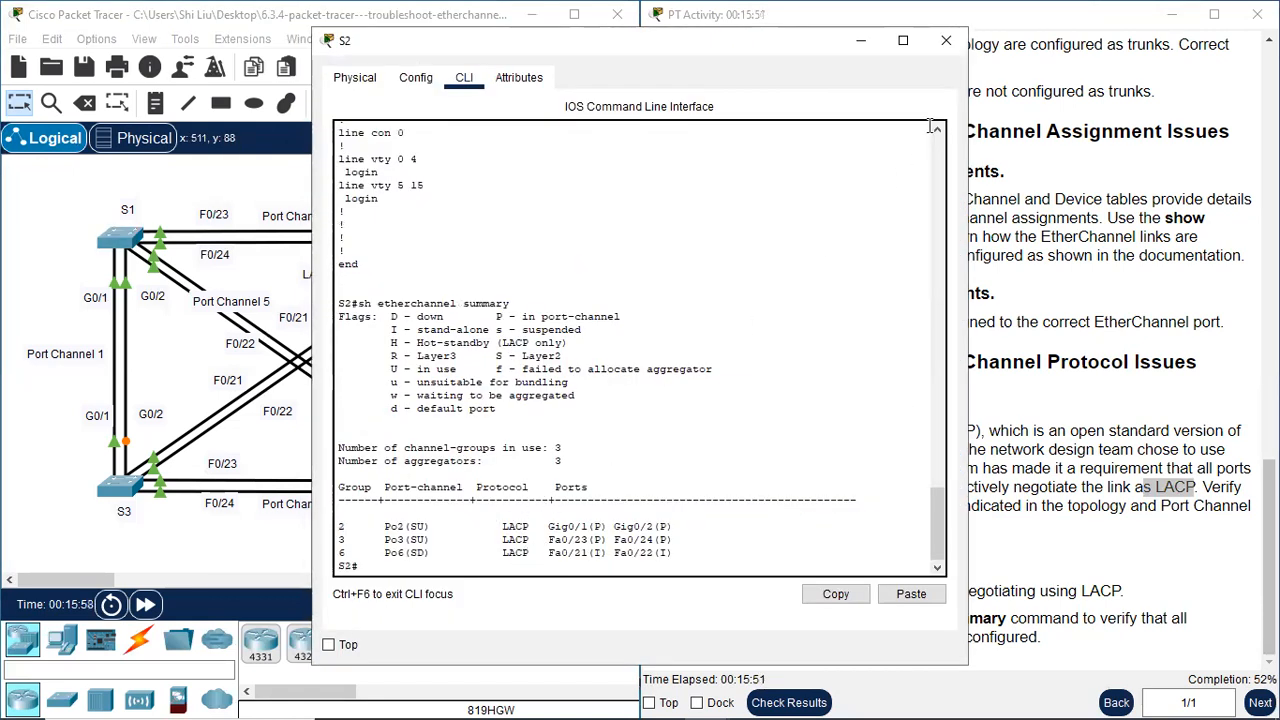
{"action": "left_click", "coordinate": [947, 45]}
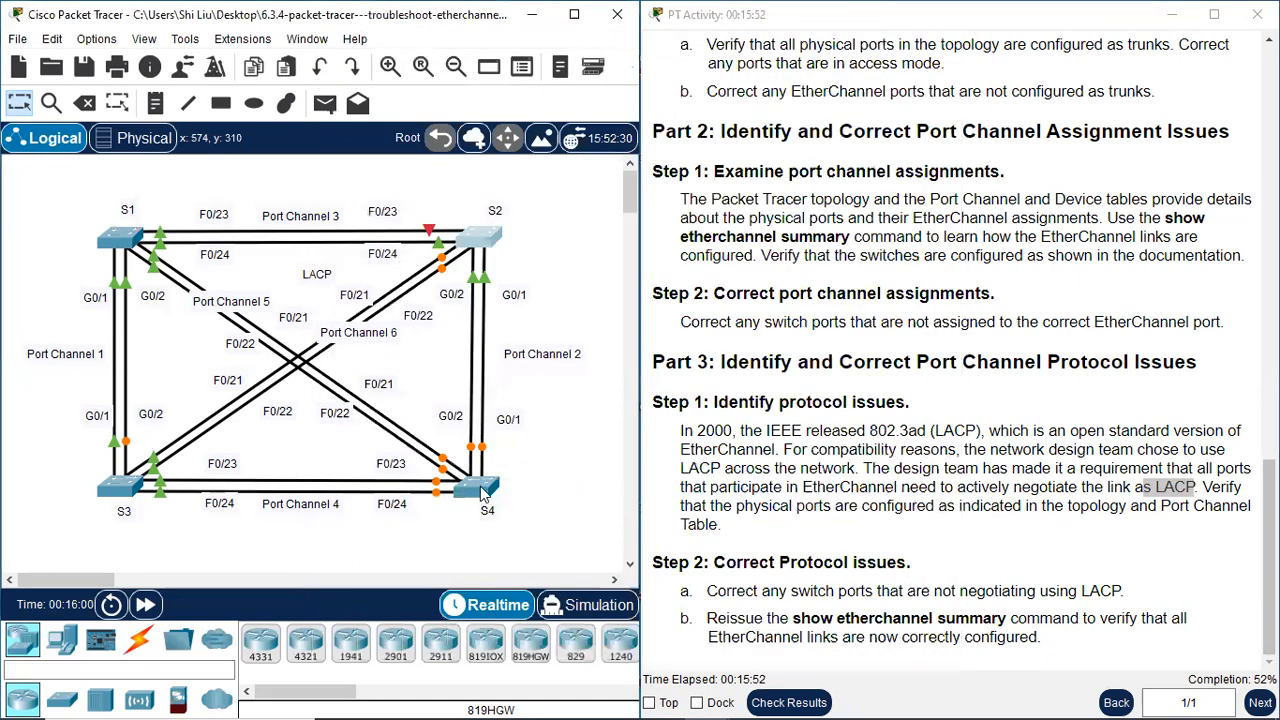
{"action": "left_click", "coordinate": [477, 487]}
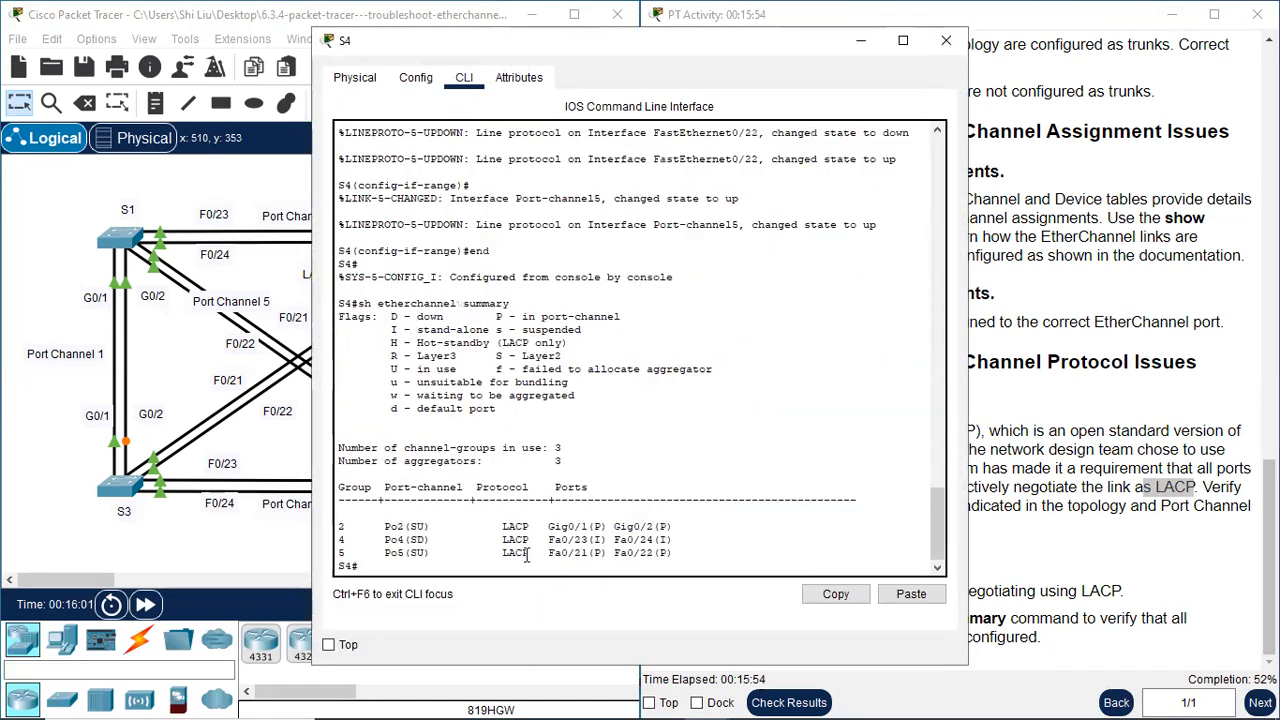
{"action": "left_click", "coordinate": [947, 45]}
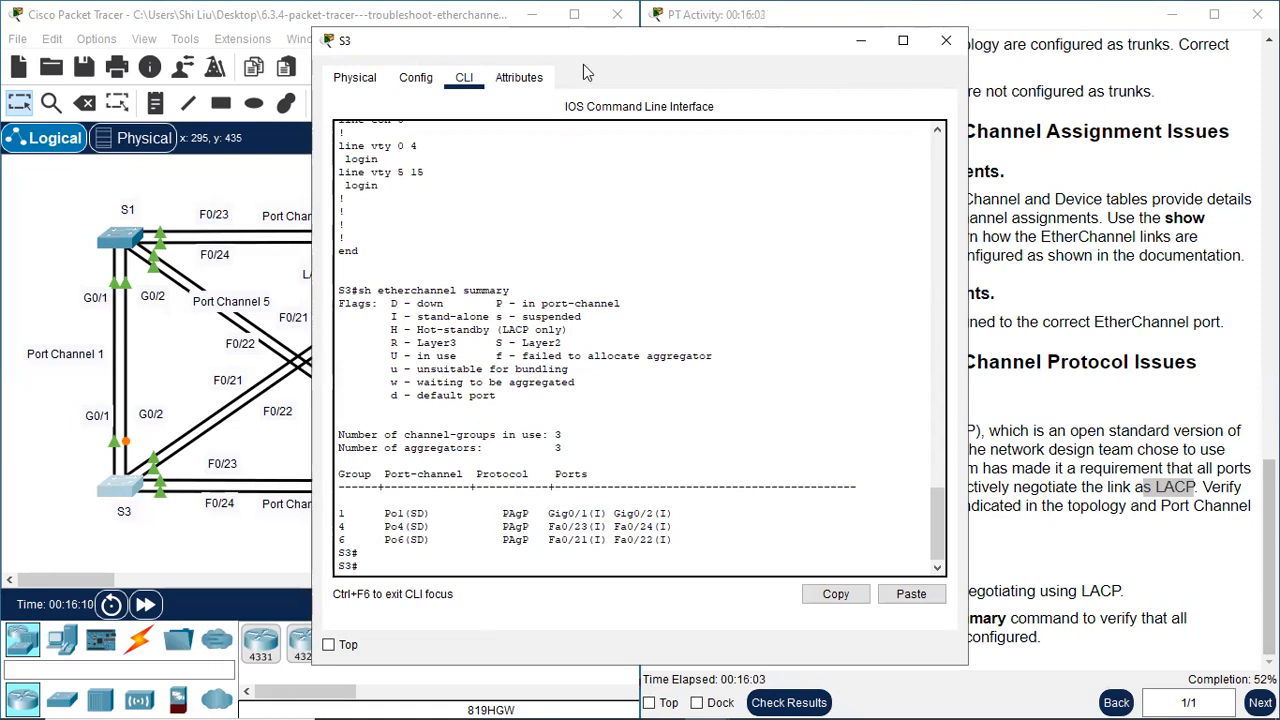
- In S3's configuration mode, delete port-channel 1 with no int port-channel 1
{"action": "left_click_drag", "start_coordinate": [585, 47], "coordinate": [712, 31]}
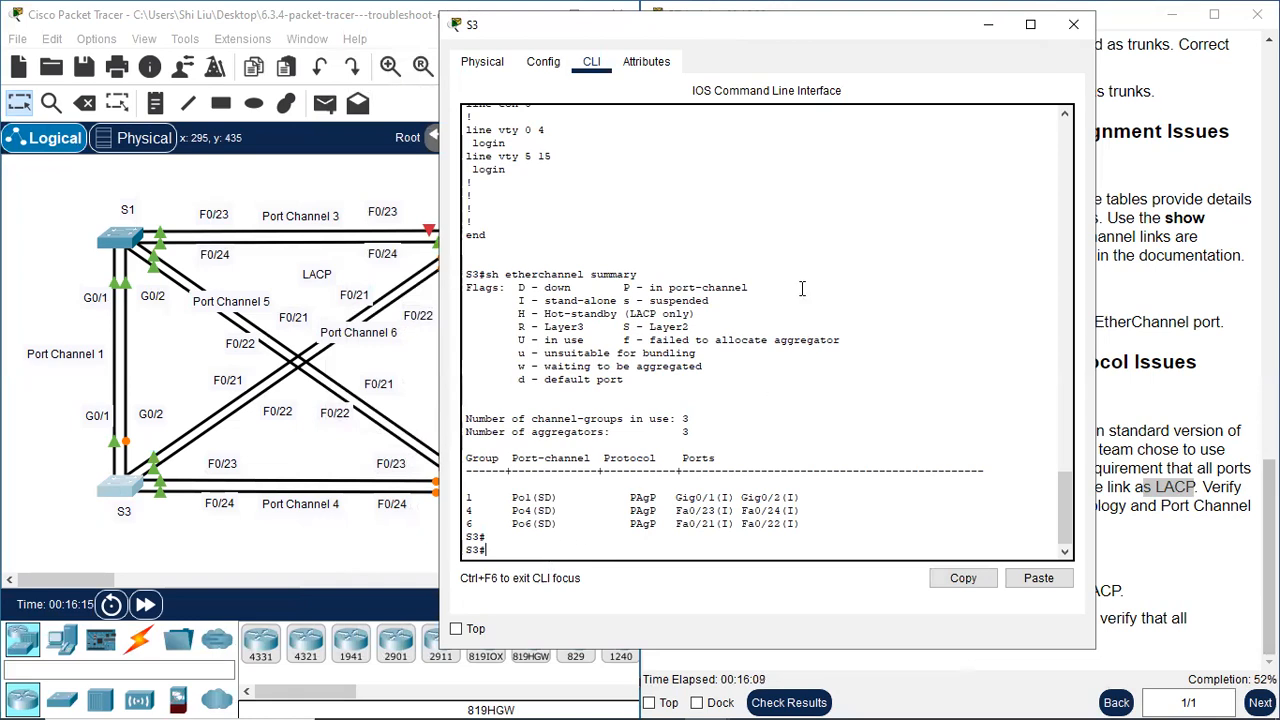
{"action": "type", "text": "conf t"}
{"action": "key", "text": "Return"}
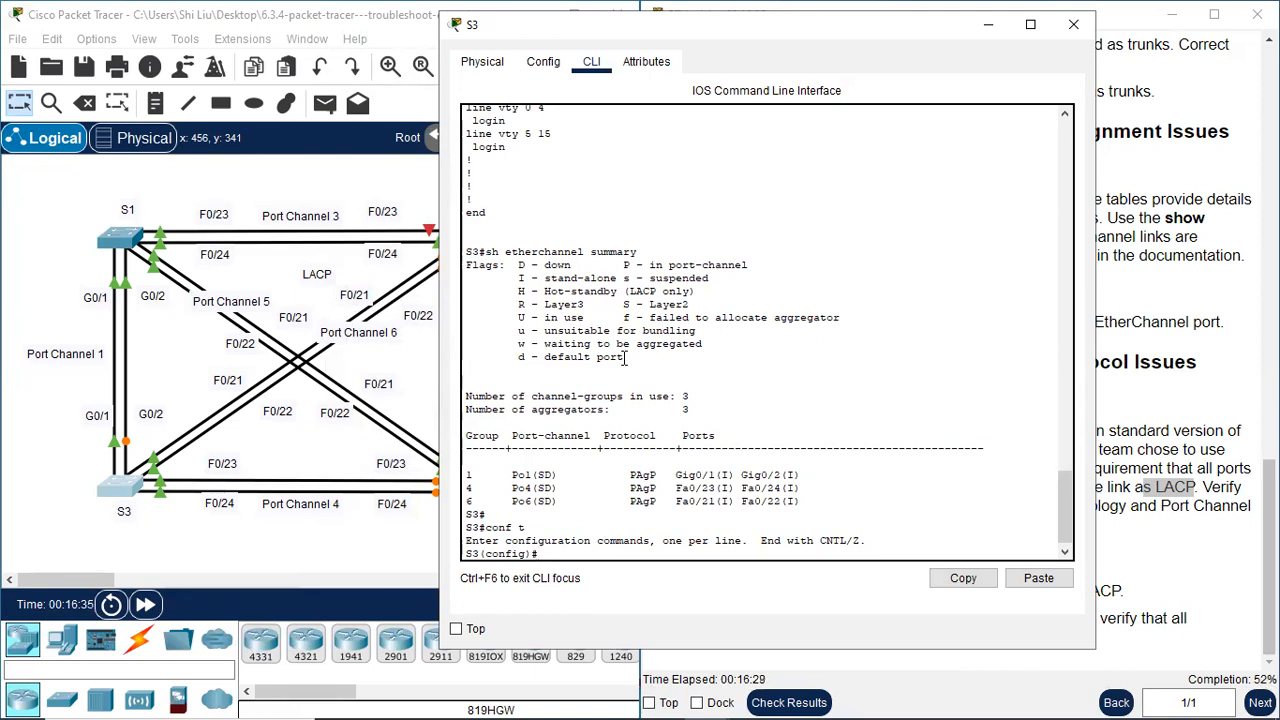
{"action": "type", "text": "no int port-channe"}
{"action": "type", "text": "l 1"}
{"action": "key", "text": "Return"}
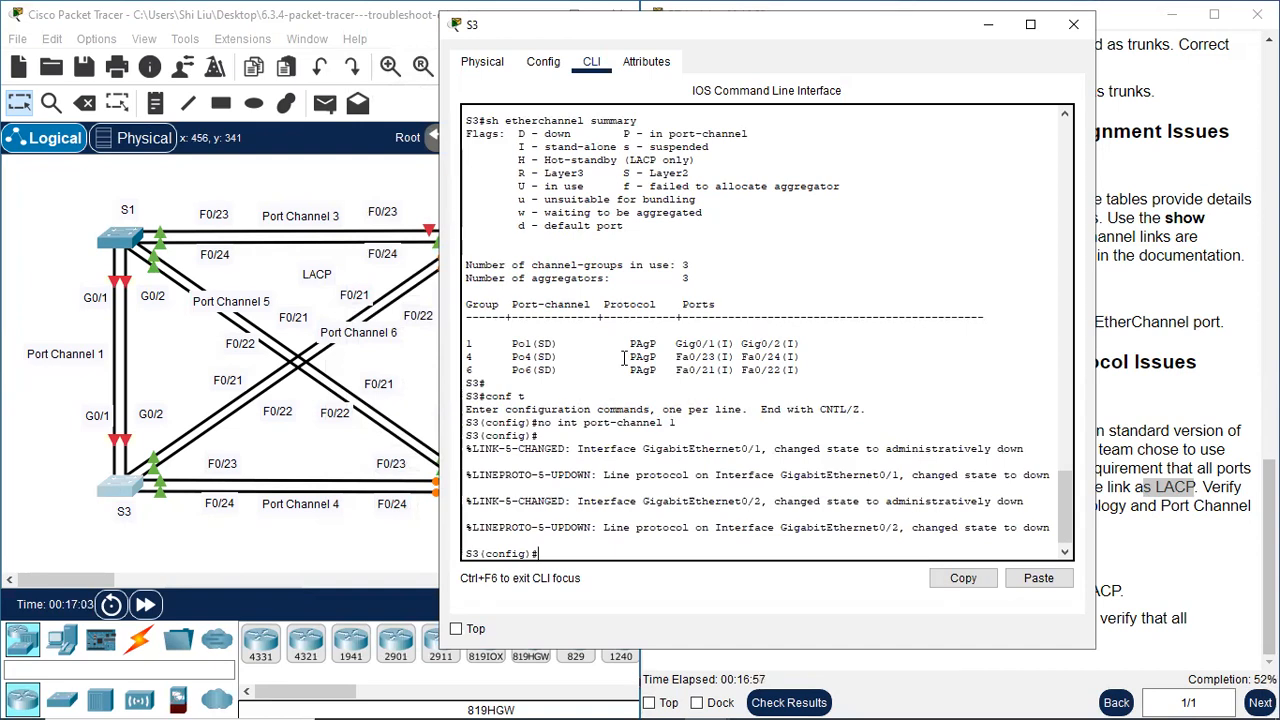
- Enter the interface range g0/1-2 on S3 and shut down both ports
{"action": "type", "text": "t fange"}
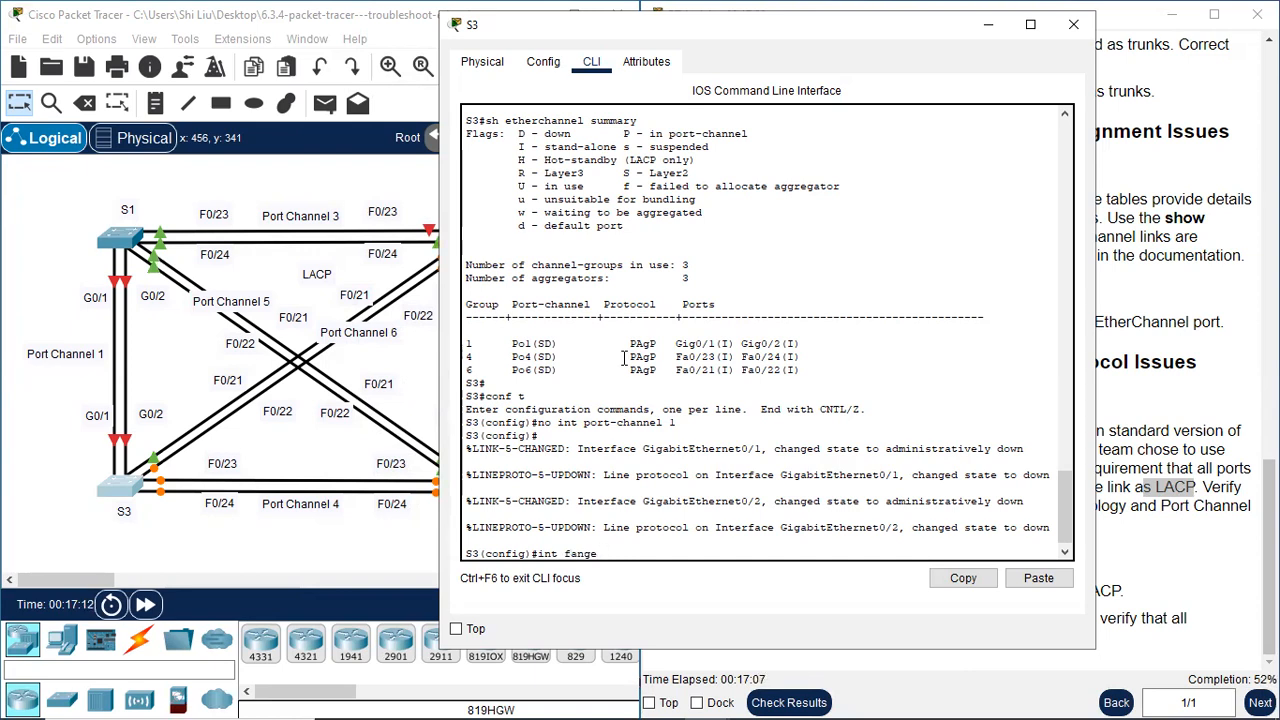
{"action": "type", "text": "g0/1-2"}
{"action": "key", "text": "Return"}
{"action": "type", "text": "i"}
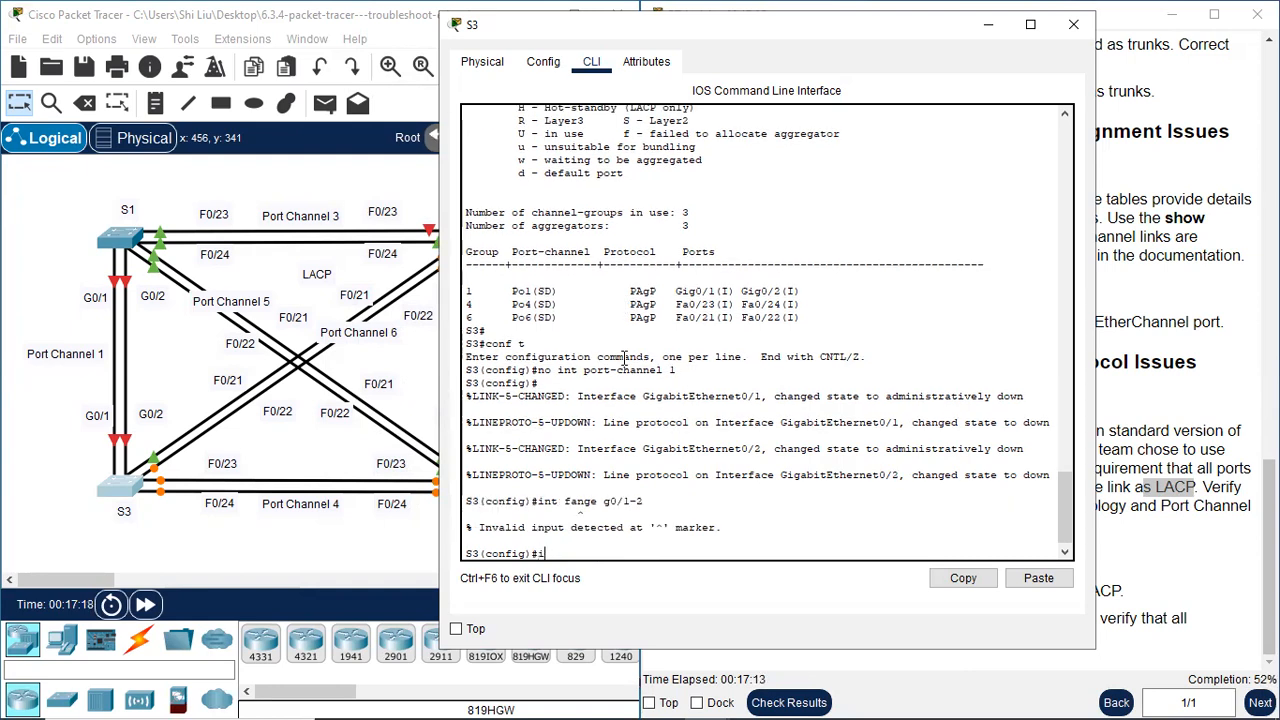
{"action": "type", "text": "nt range g0/1-2"}
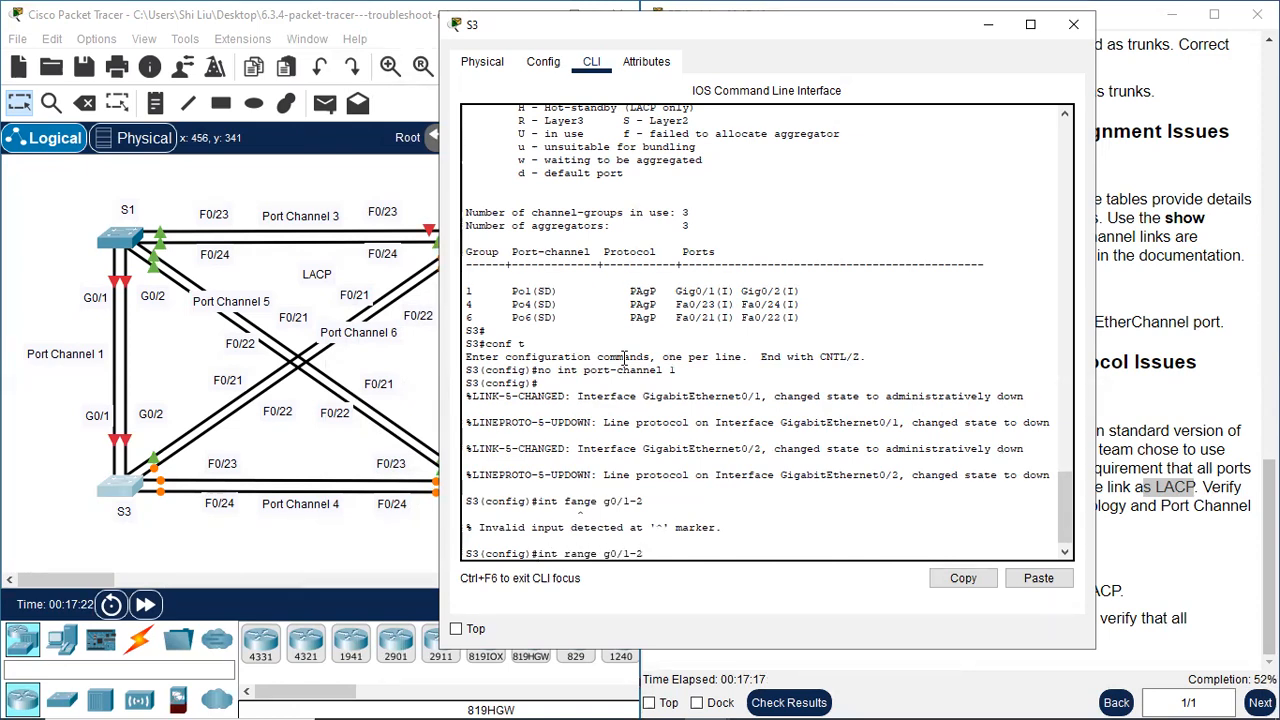
{"action": "key", "text": "Return"}
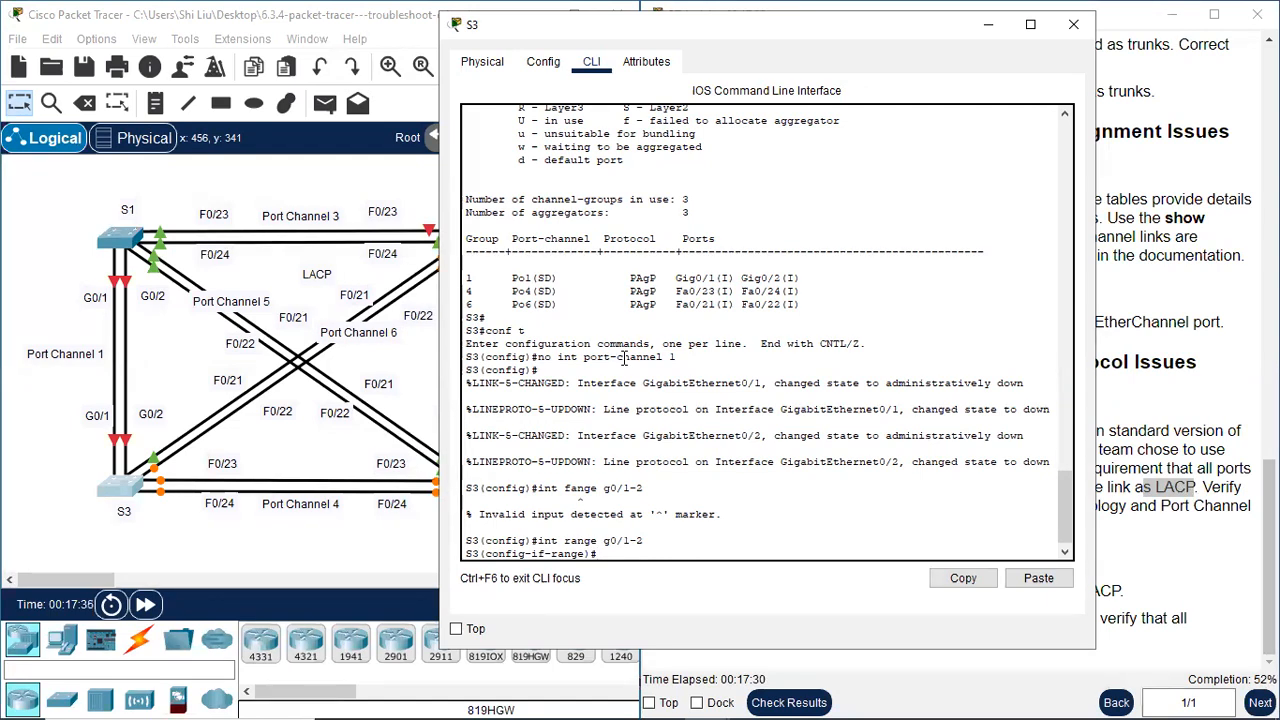
{"action": "type", "text": "shutdown"}
{"action": "key", "text": "Return"}
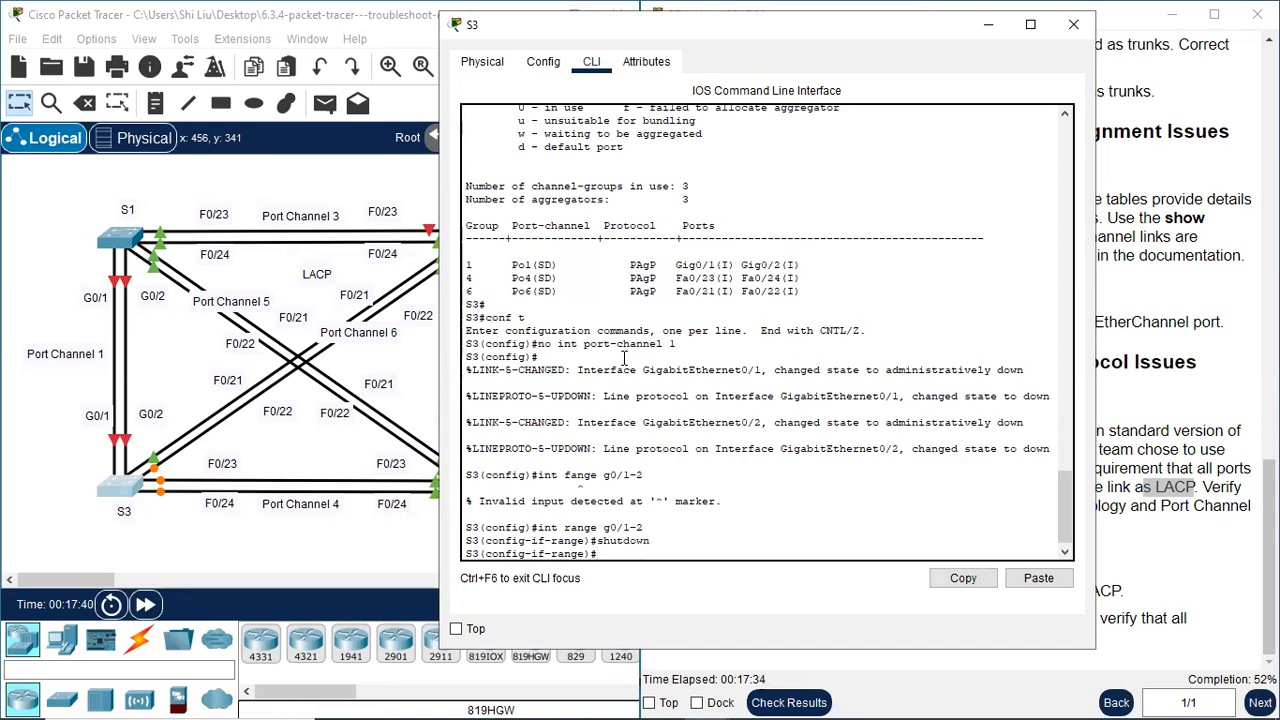
- Assign S3's g0/1-2 ports to channel-group 1 in active mode and return to the interface range prompt
{"action": "type", "text": "channel-group 1 mode actice"}
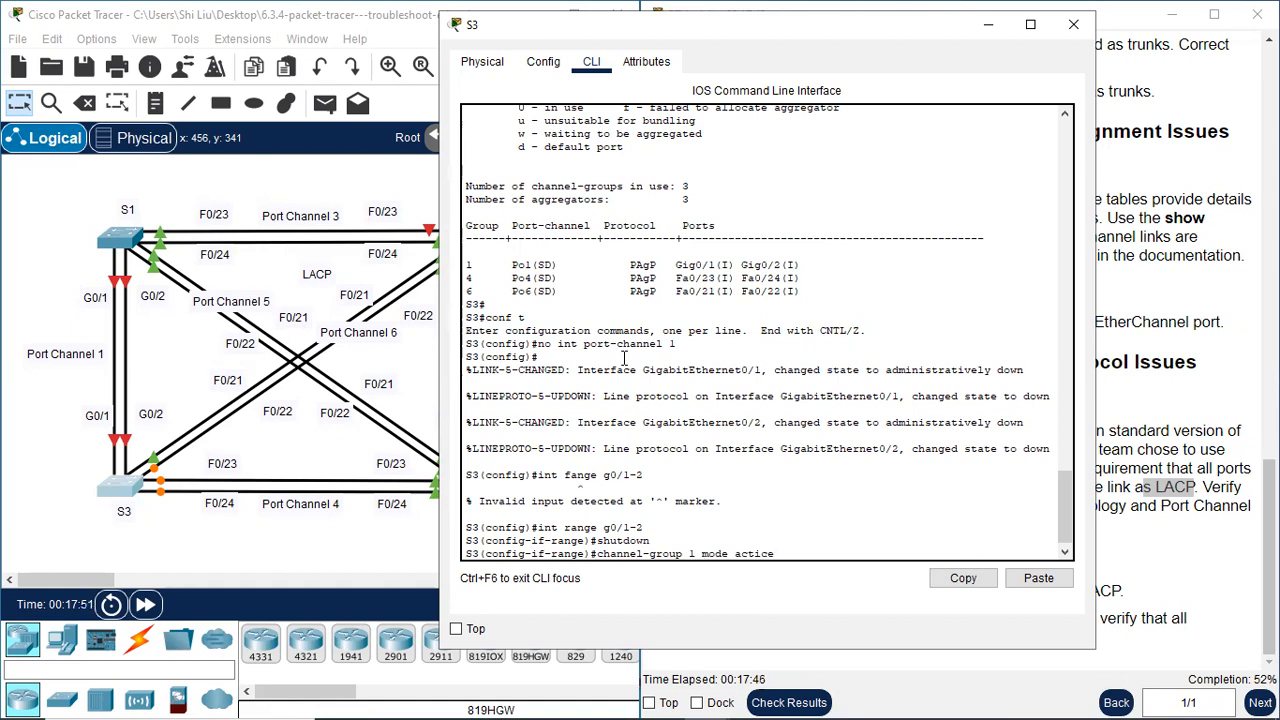
{"action": "key", "text": "BackSpace"}
{"action": "key", "text": "BackSpace"}
{"action": "type", "text": "ve"}
{"action": "key", "text": "Return"}
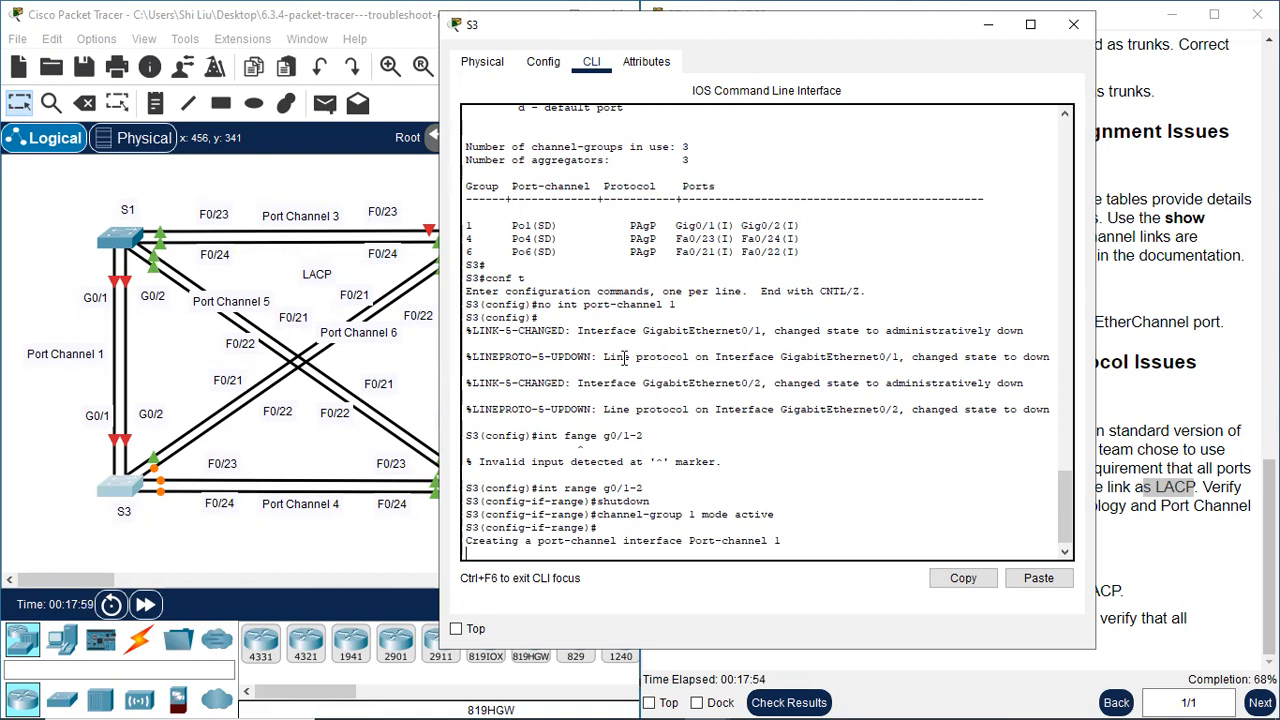
{"action": "left_click_drag", "start_coordinate": [682, 541], "coordinate": [590, 541]}
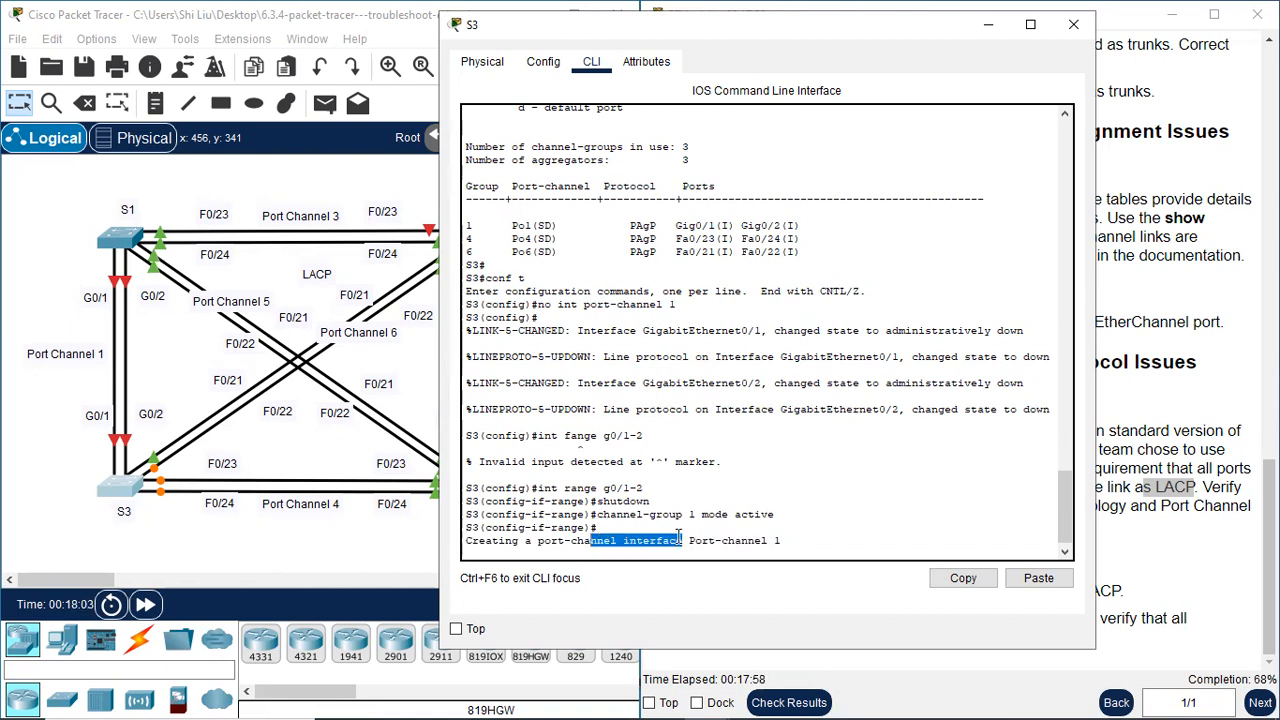
{"action": "left_click_drag", "start_coordinate": [689, 541], "coordinate": [786, 541]}
{"action": "left_click", "coordinate": [613, 553]}
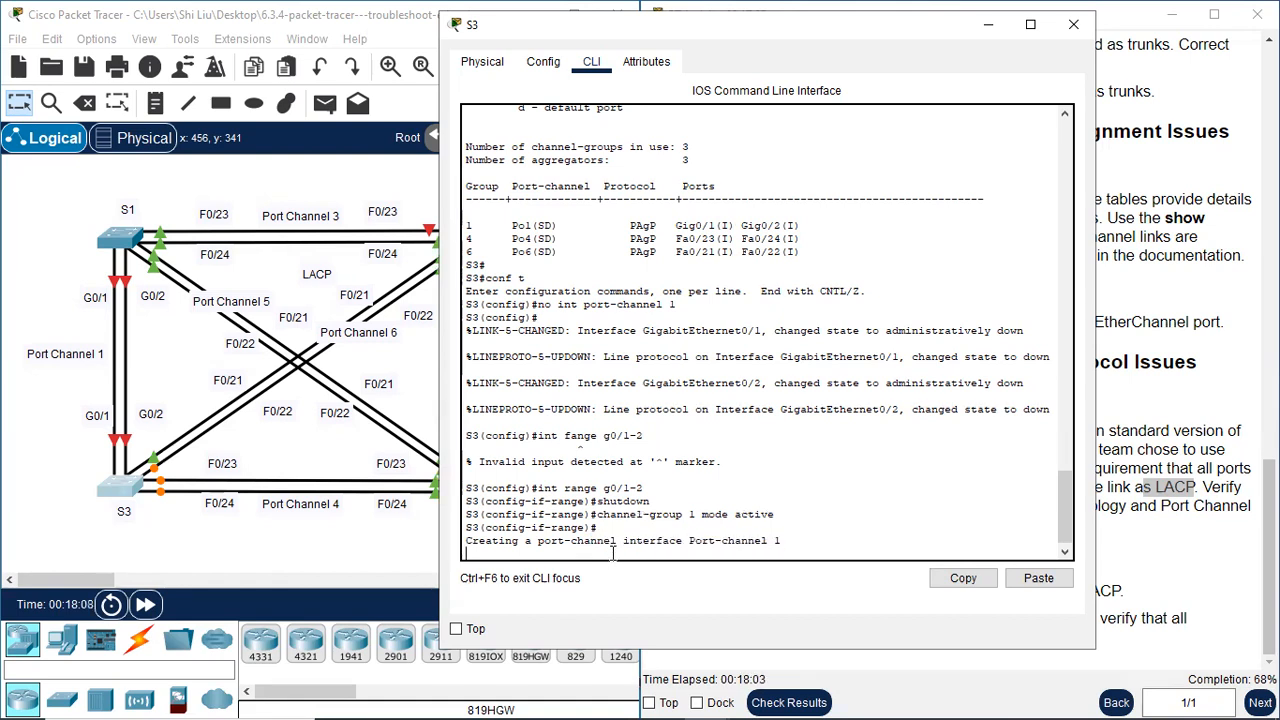
{"action": "key", "text": "Return"}
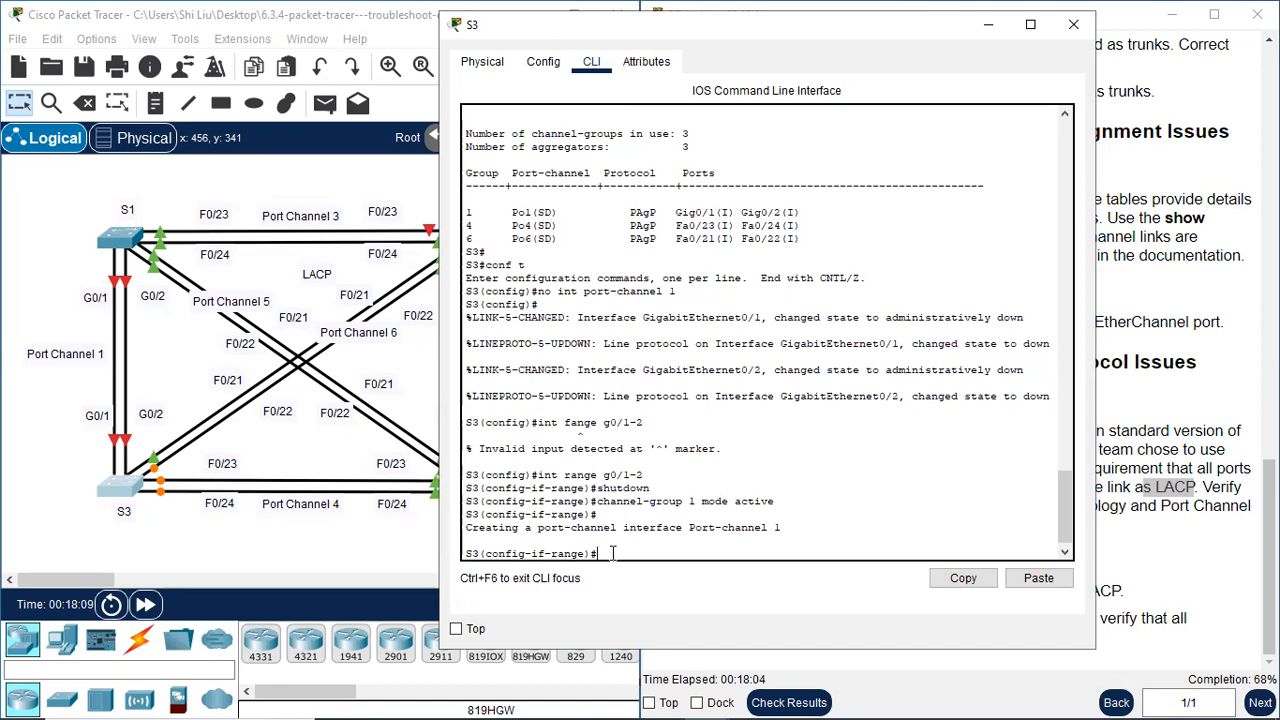
- Re-enable S3's g0/1-2 ports with no shutdown and return to global configuration mode
{"action": "type", "text": "no shutdown"}
{"action": "key", "text": "Return"}
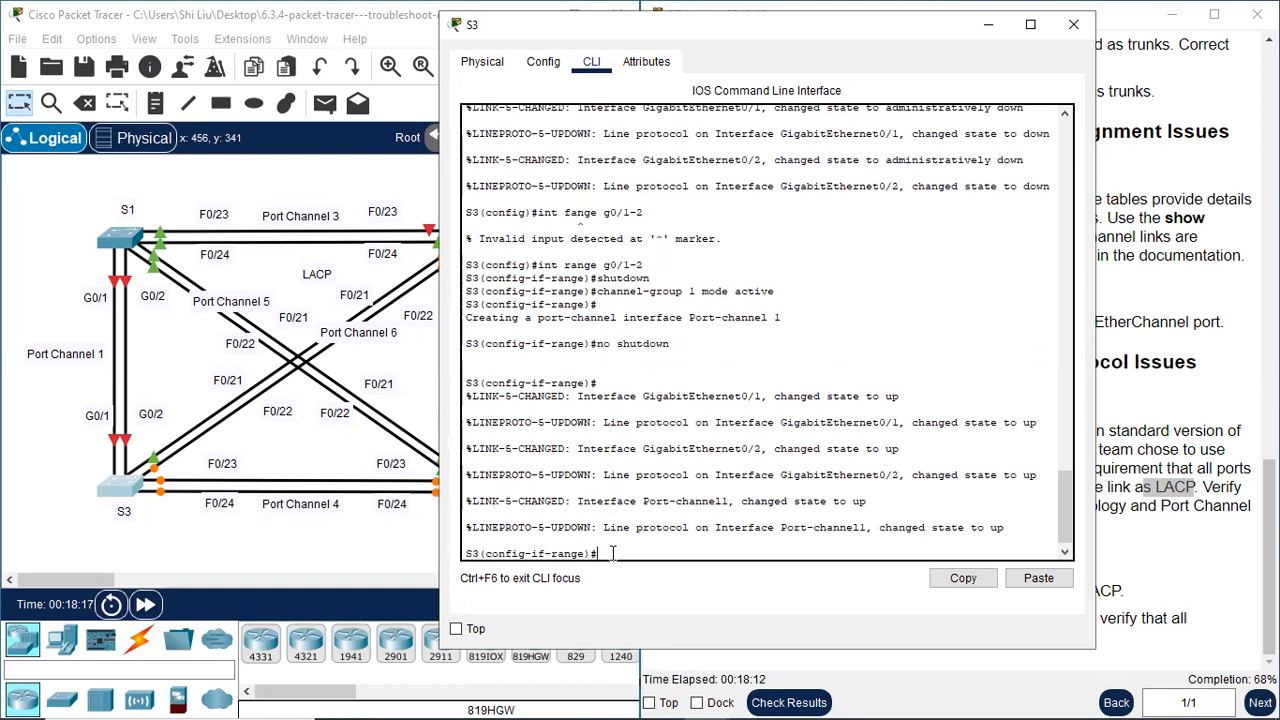
{"action": "scroll", "coordinate": [540, 372], "scroll_direction": "up", "scroll_amount": 5}
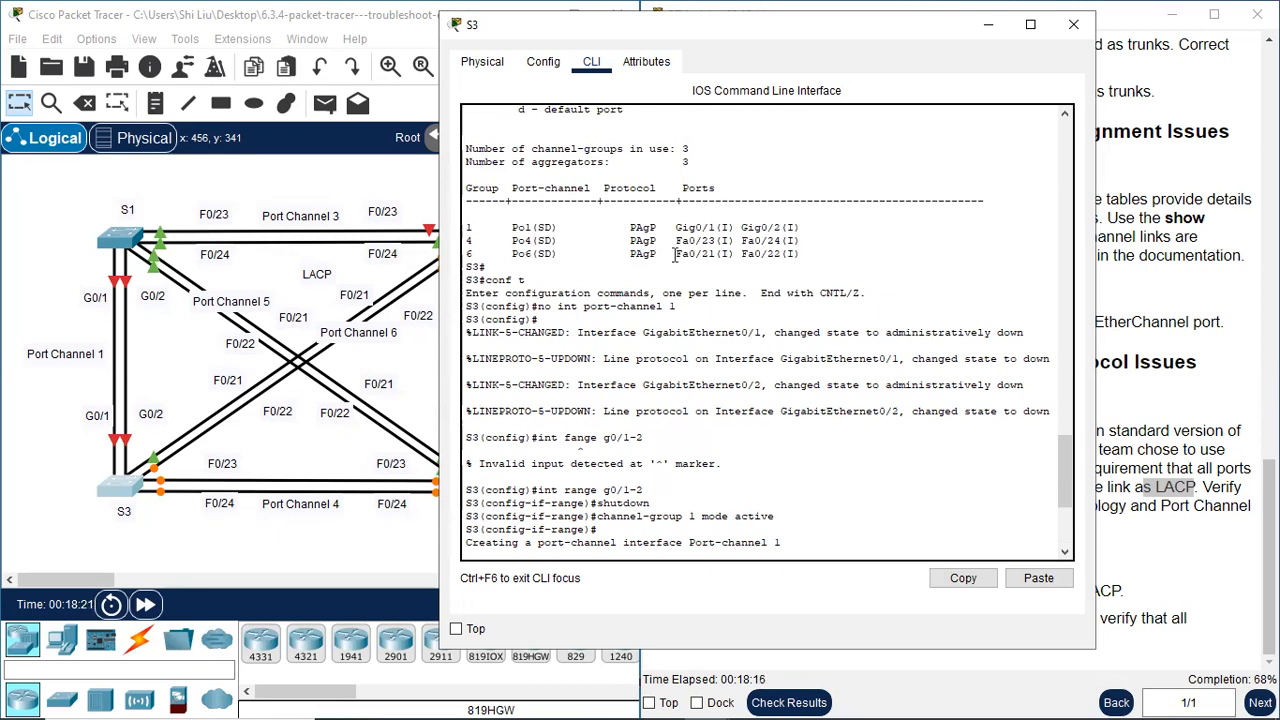
{"action": "scroll", "coordinate": [944, 316], "scroll_direction": "down", "scroll_amount": 5}
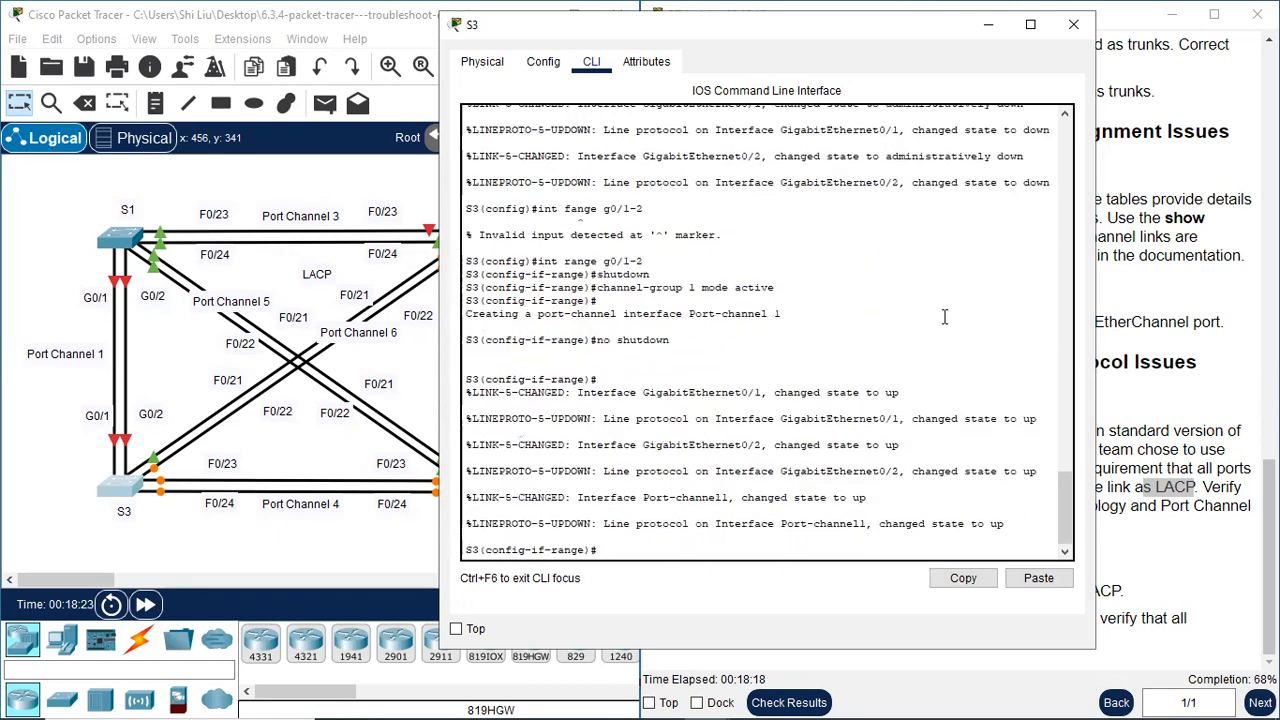
{"action": "type", "text": "xi"}
{"action": "key", "text": "Return"}
- Delete port-channel 4 on S3 with no int port-channel 4
{"action": "type", "text": "no int port-channel"}
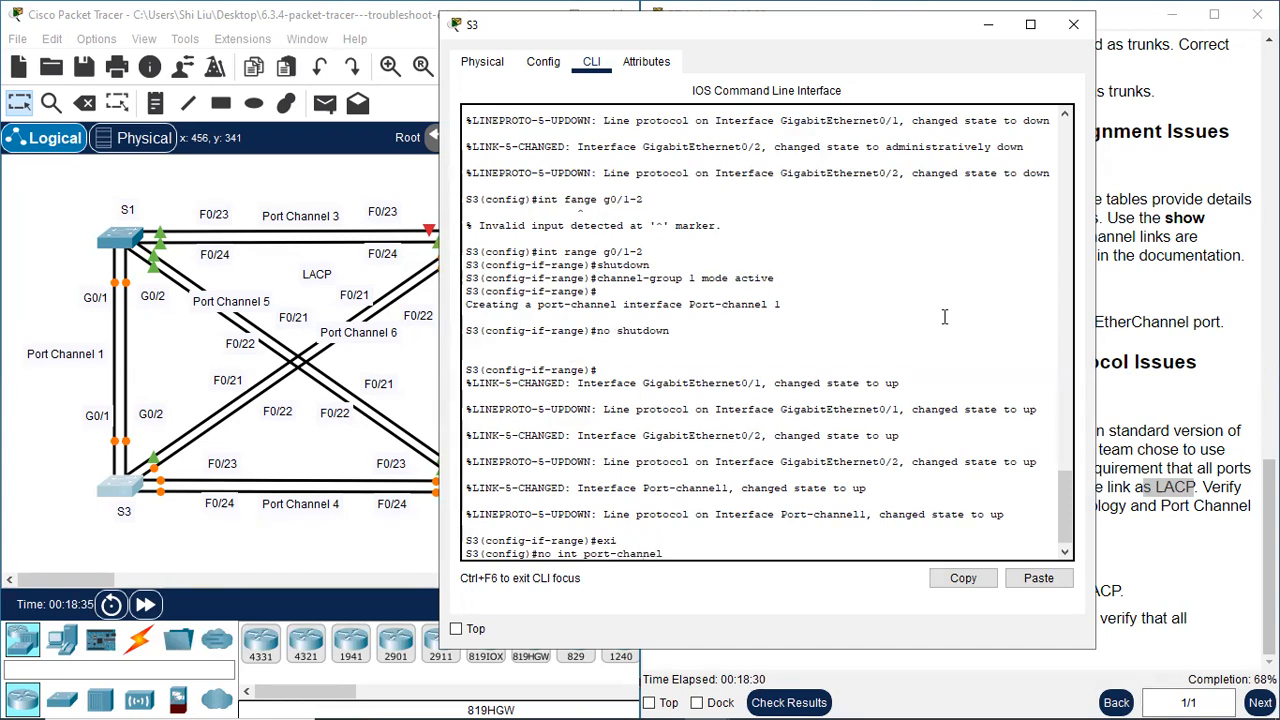
{"action": "type", "text": " 4"}
{"action": "key", "text": "Return"}
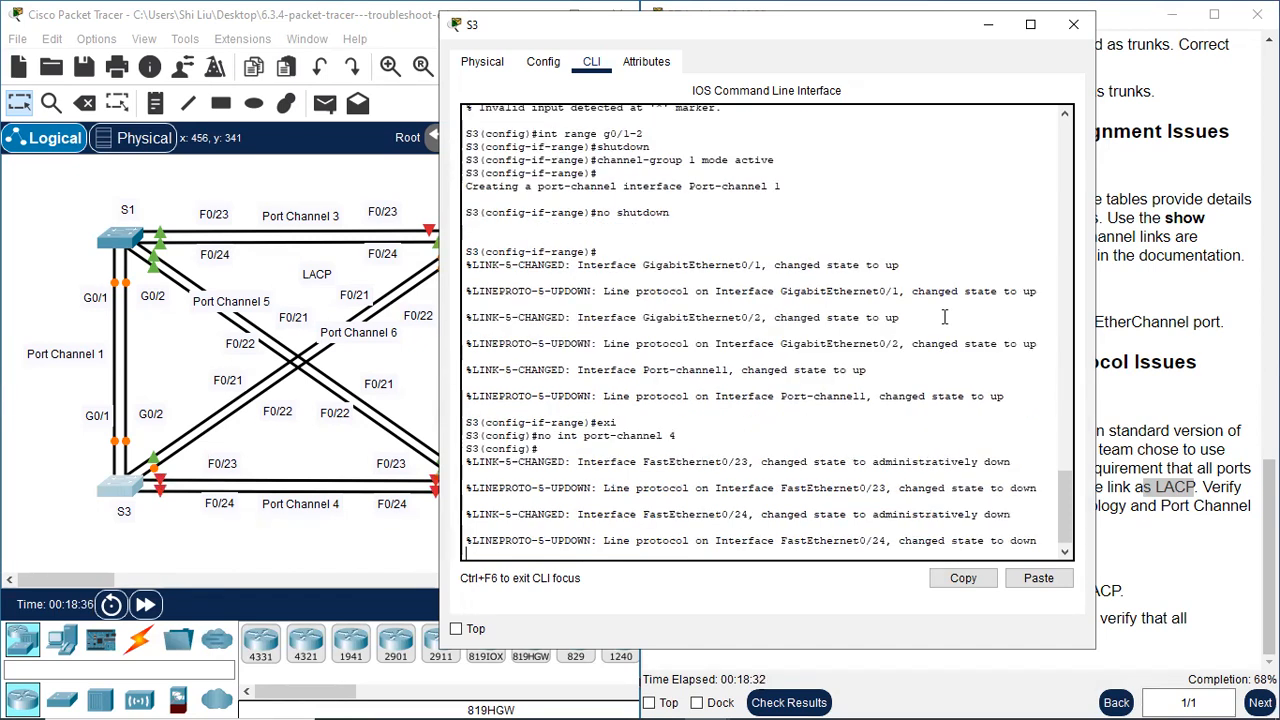
{"action": "key", "text": "Return"}
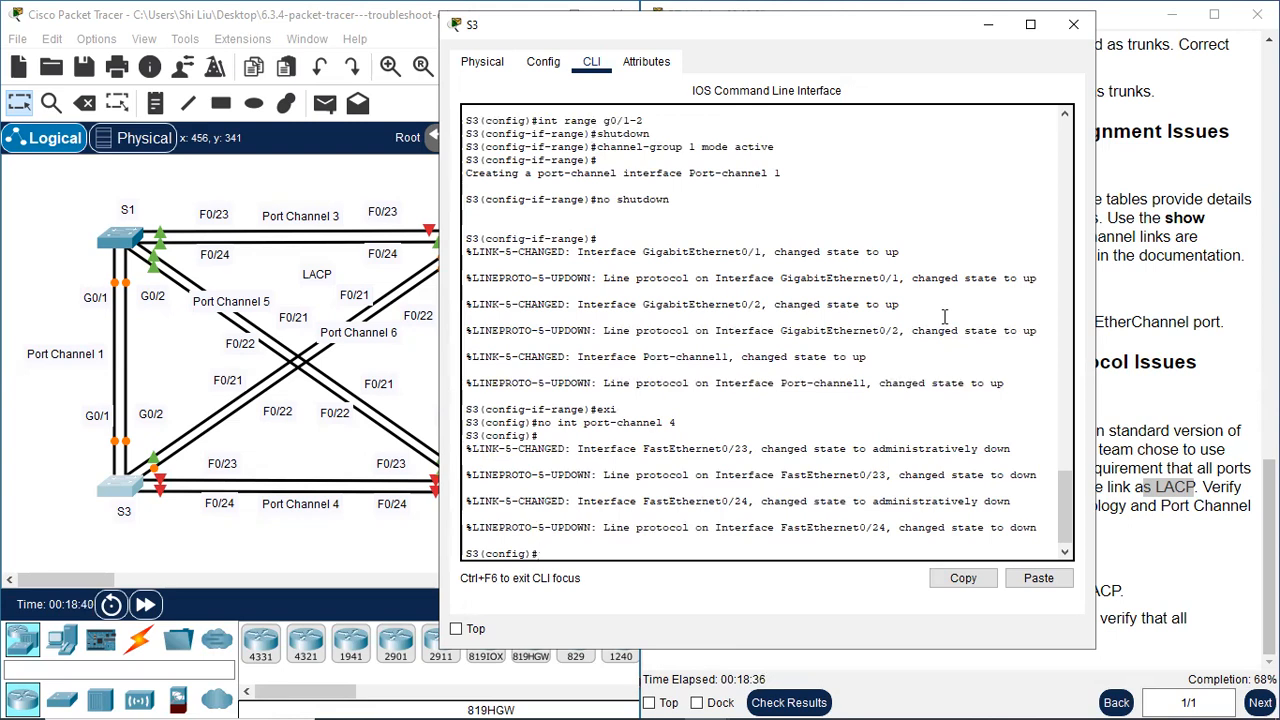
- Enter the interface range f0/23-24 on S3 and shut down both ports
{"action": "type", "text": "nt range f0/"}
{"action": "scroll", "coordinate": [944, 316], "scroll_direction": "up", "scroll_amount": 8}
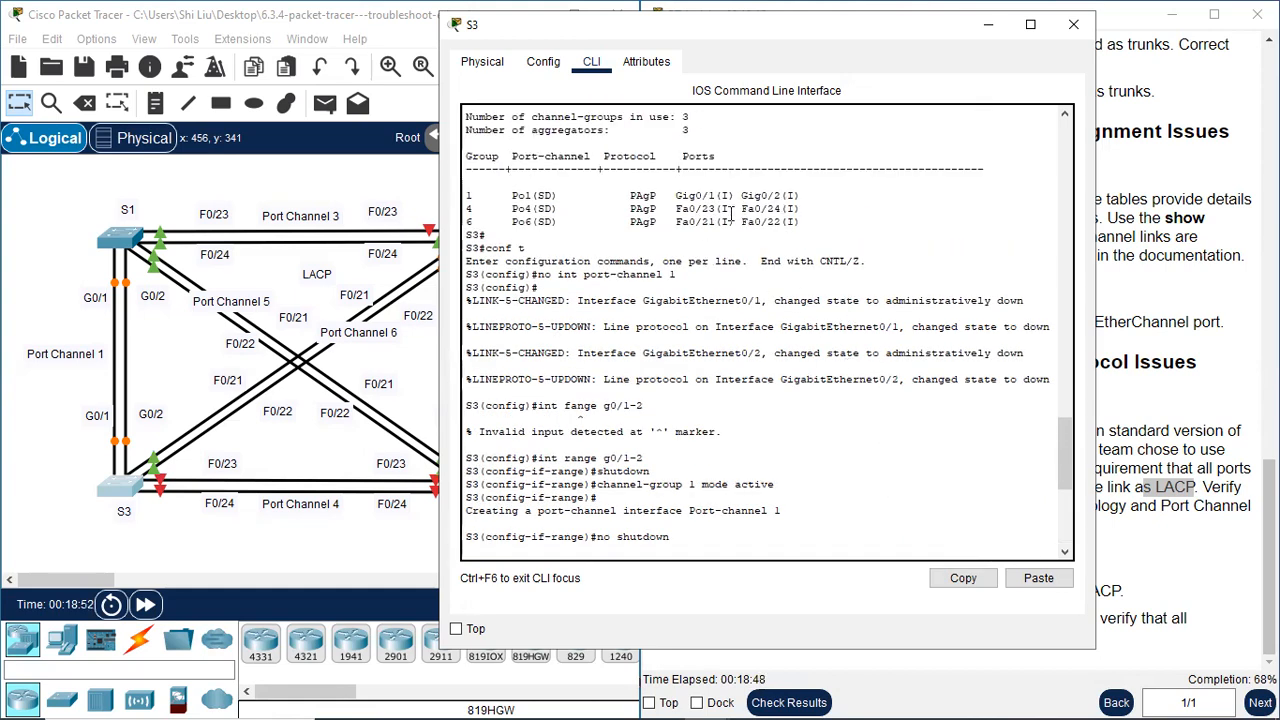
{"action": "scroll", "coordinate": [726, 332], "scroll_direction": "down", "scroll_amount": 8}
{"action": "type", "text": "23-24"}
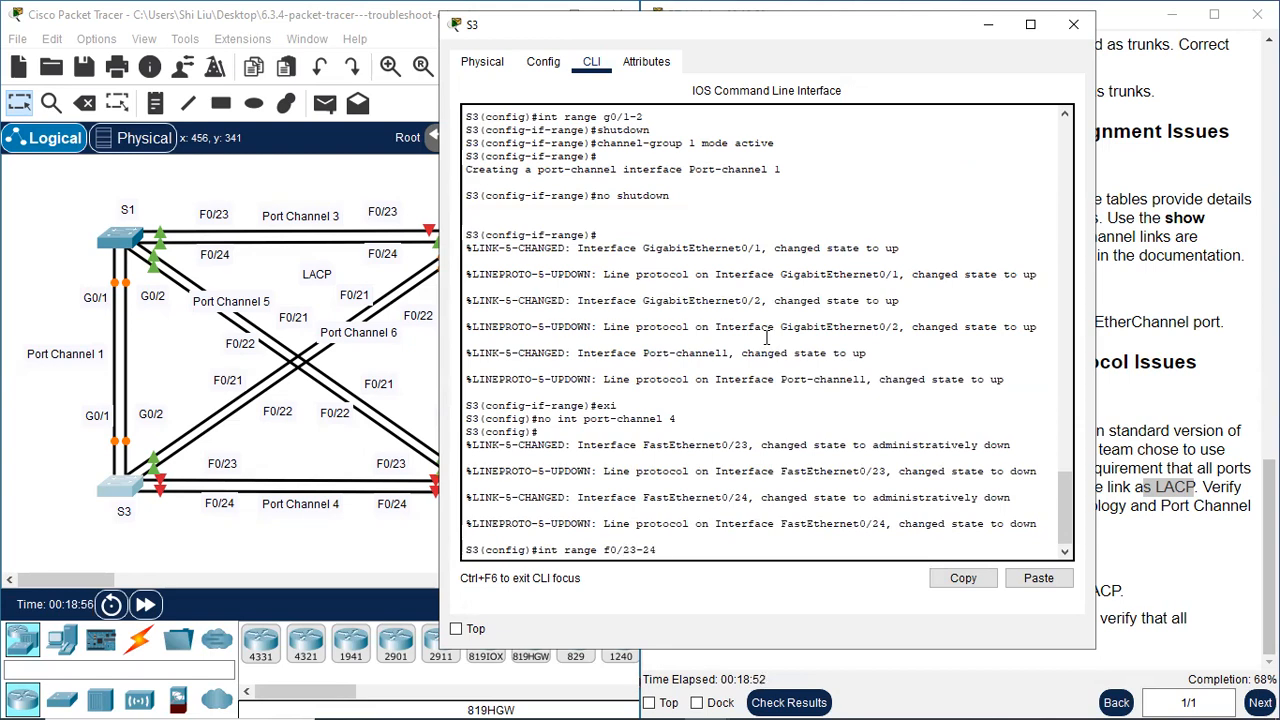
{"action": "key", "text": "Return"}
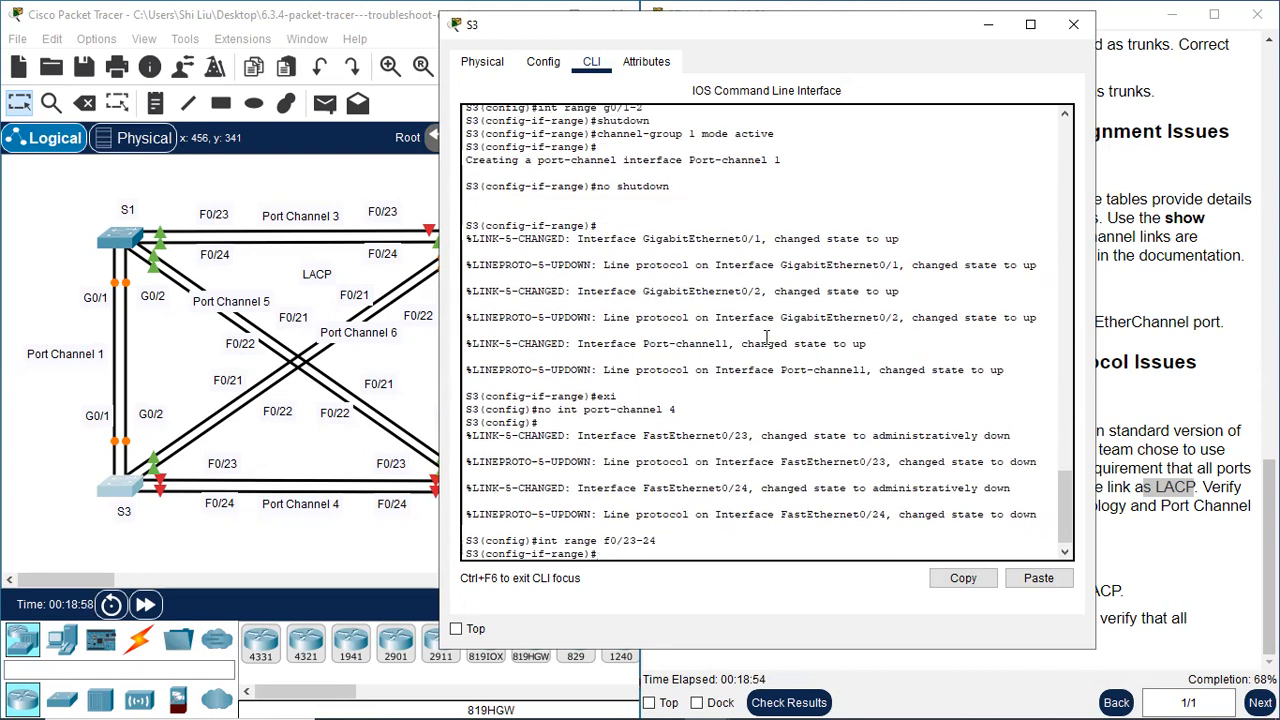
{"action": "type", "text": "no"}
{"action": "key", "text": "BackSpace"}
{"action": "type", "text": "shutdown"}
{"action": "key", "text": "Return"}
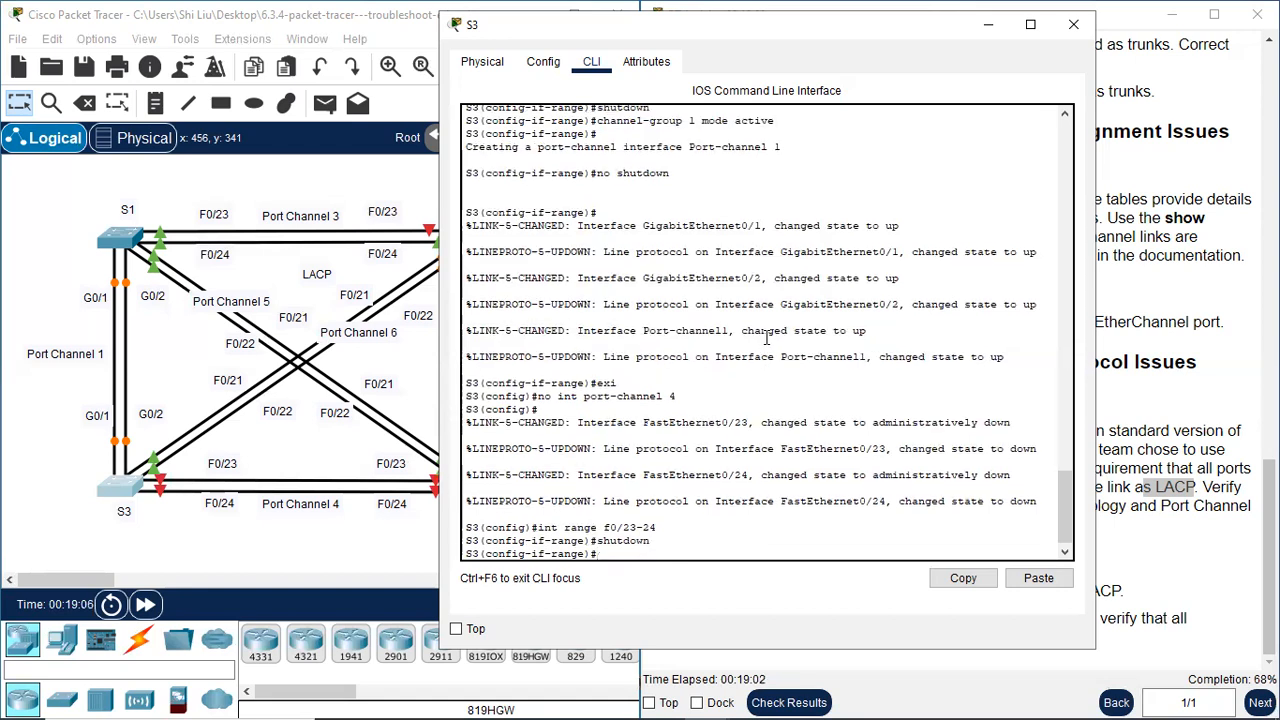
- Assign S3's f0/23-24 ports to channel-group 4 in active mode, then re-enable them with no shutdown and exit the range
{"action": "type", "text": "channel-group 4 mode active"}
{"action": "key", "text": "Return"}
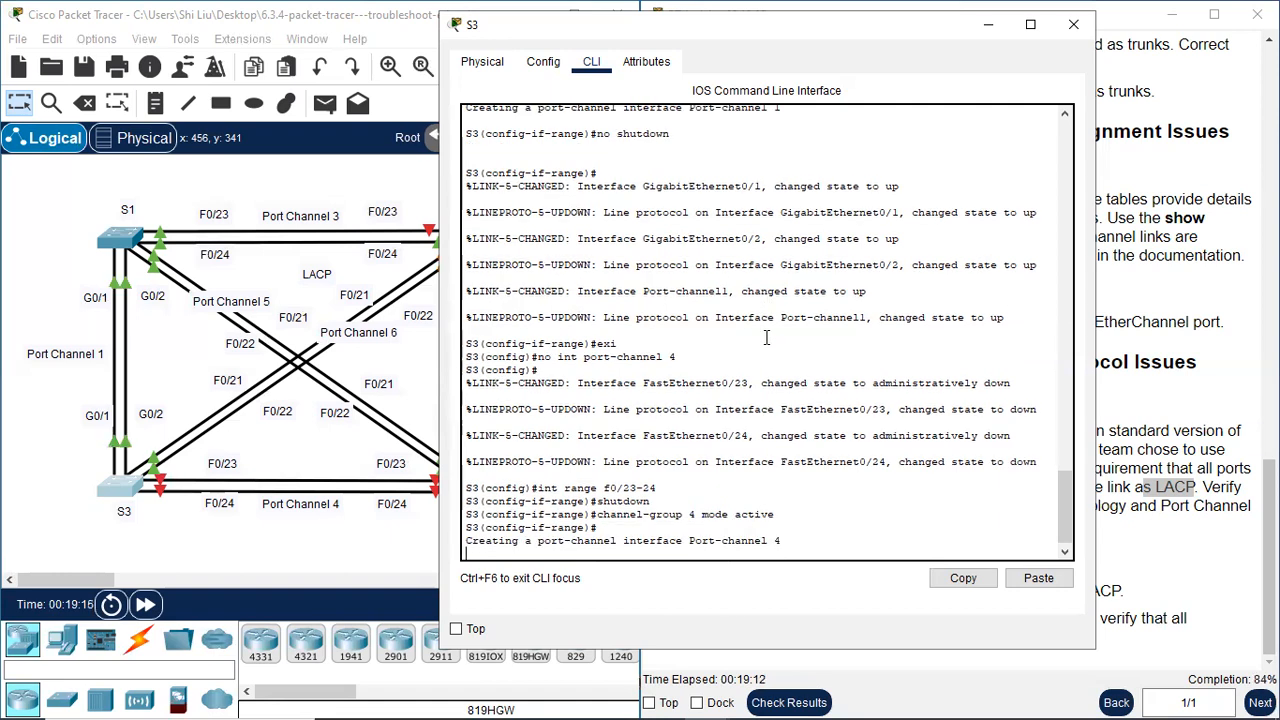
{"action": "type", "text": "no shutdow"}
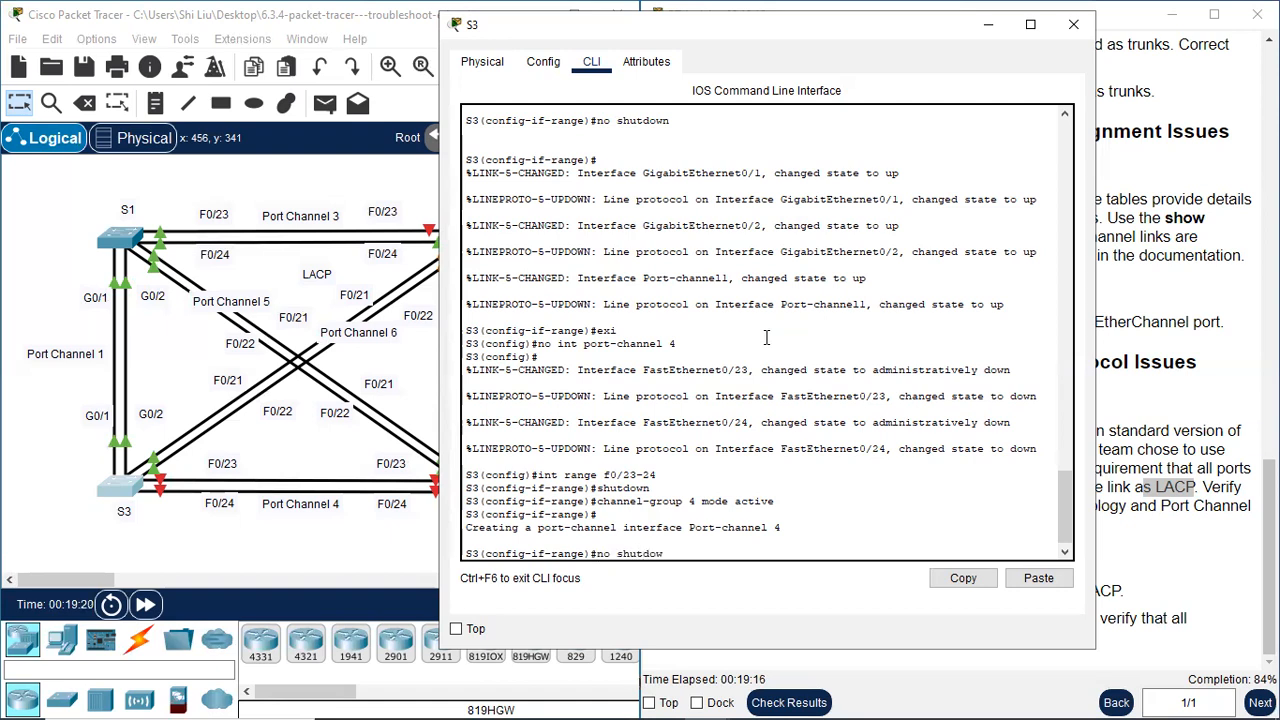
{"action": "type", "text": "n"}
{"action": "key", "text": "Return"}
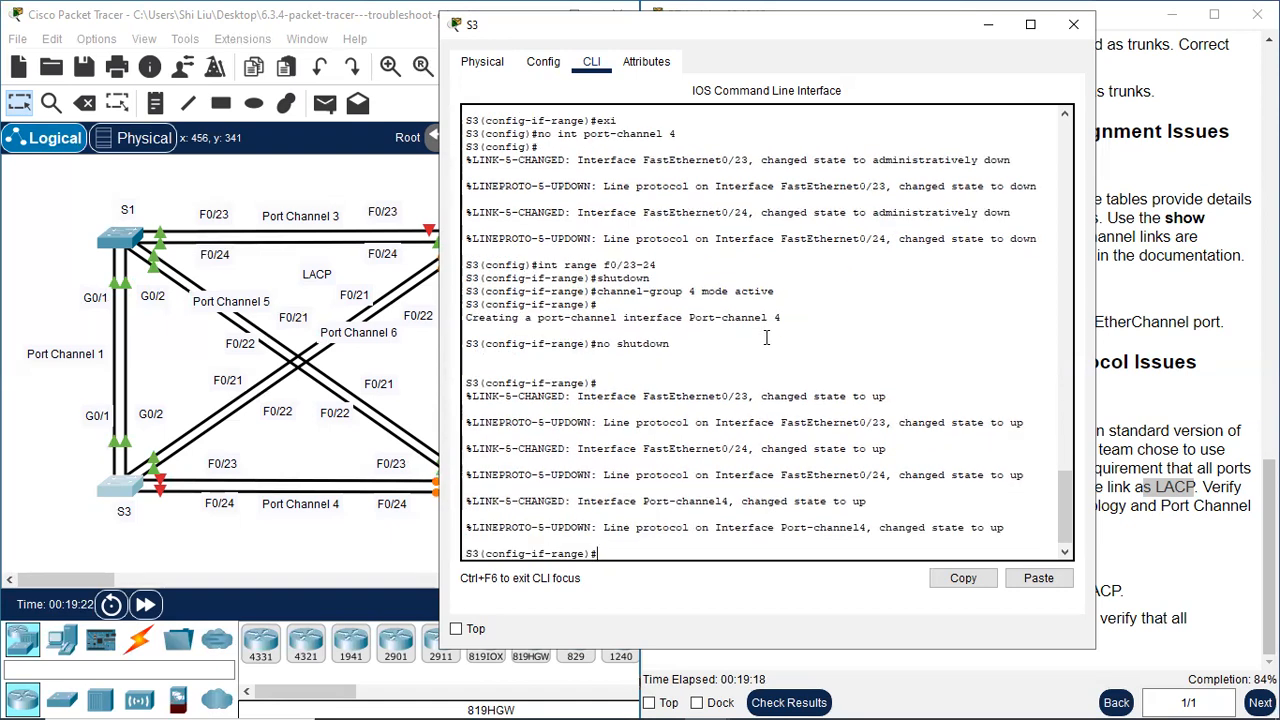
{"action": "type", "text": "exi"}
{"action": "key", "text": "Return"}
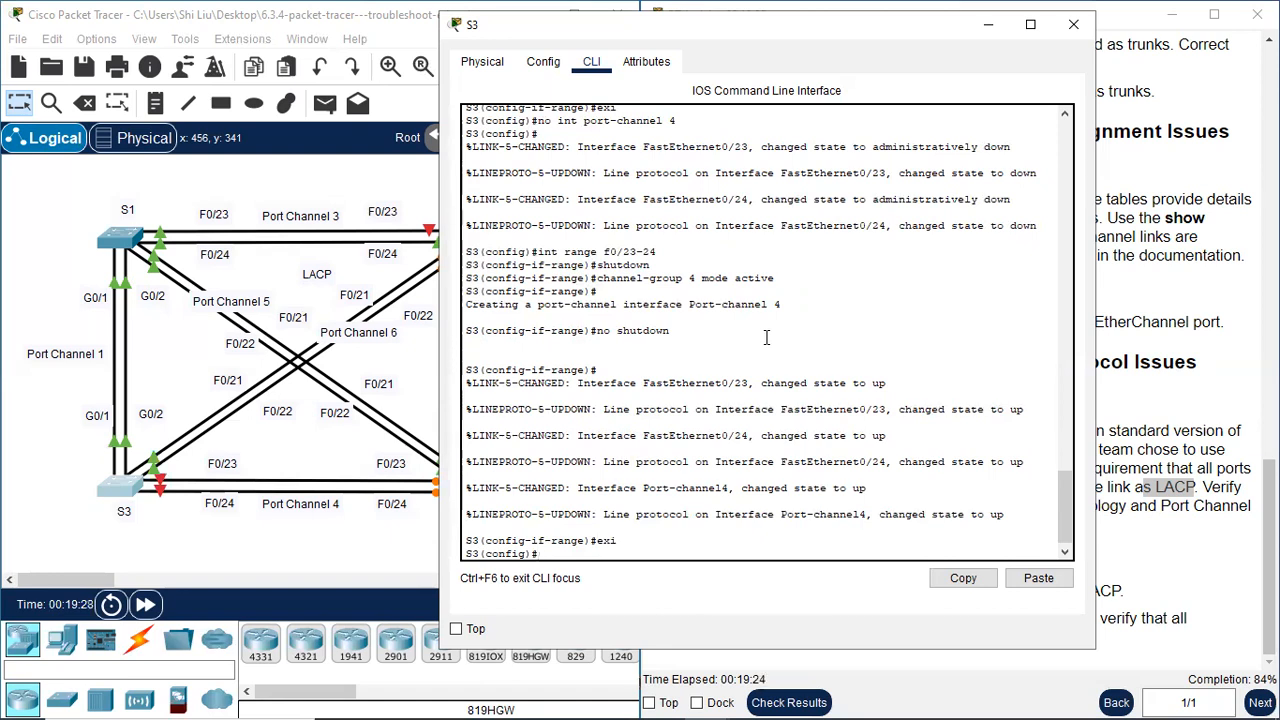
- Delete port-channel 6 on S3 and shut down the interface range f0/21-22
{"action": "type", "text": "no int port-channel 6"}
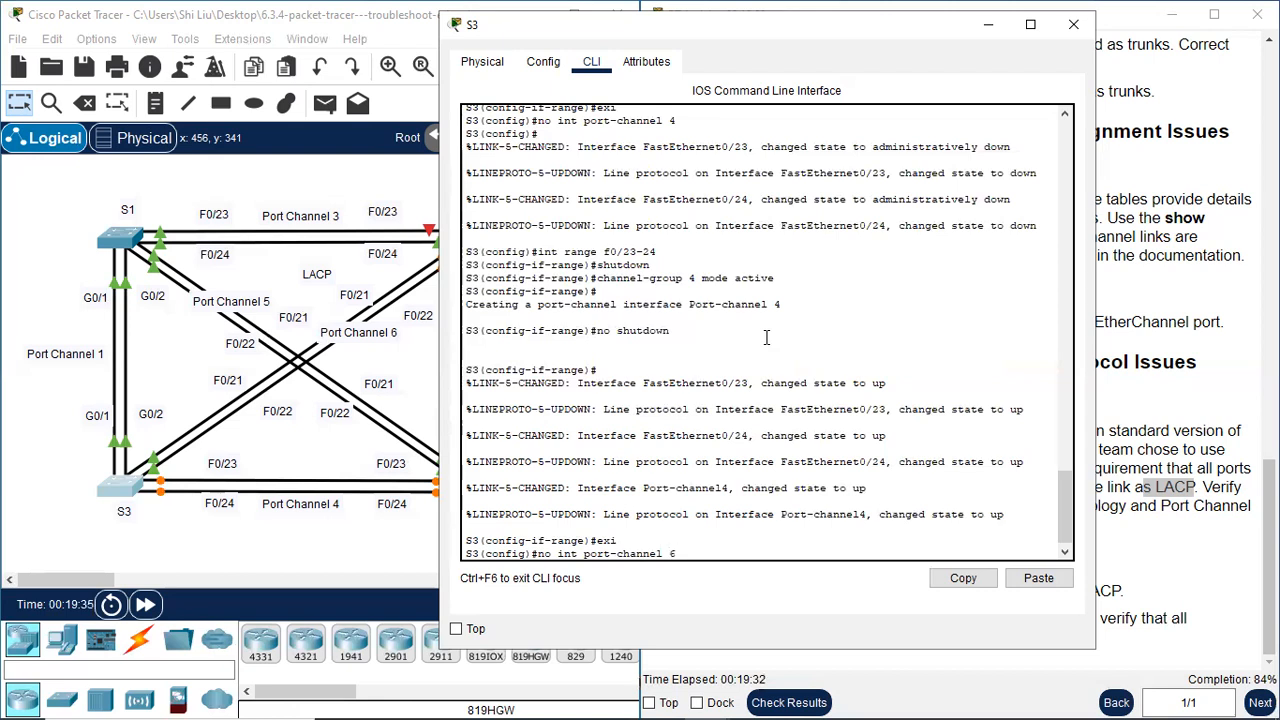
{"action": "key", "text": "Return"}
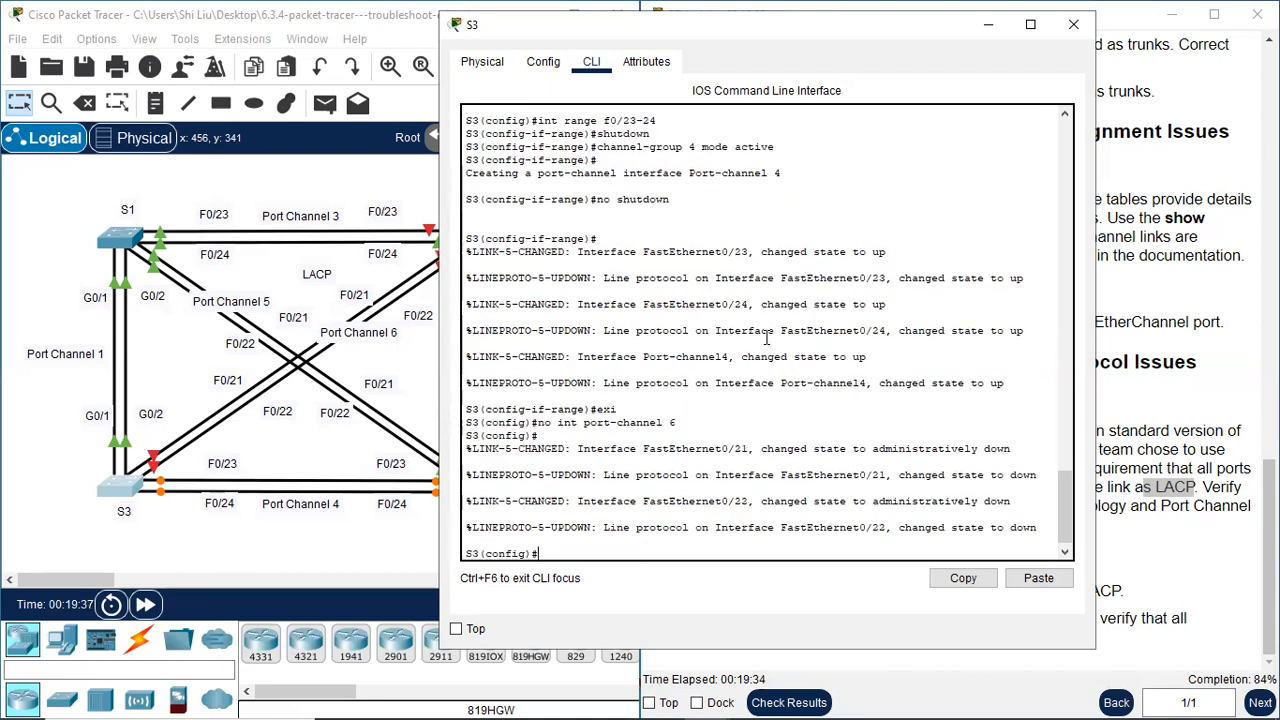
{"action": "type", "text": "int range f0/21-22"}
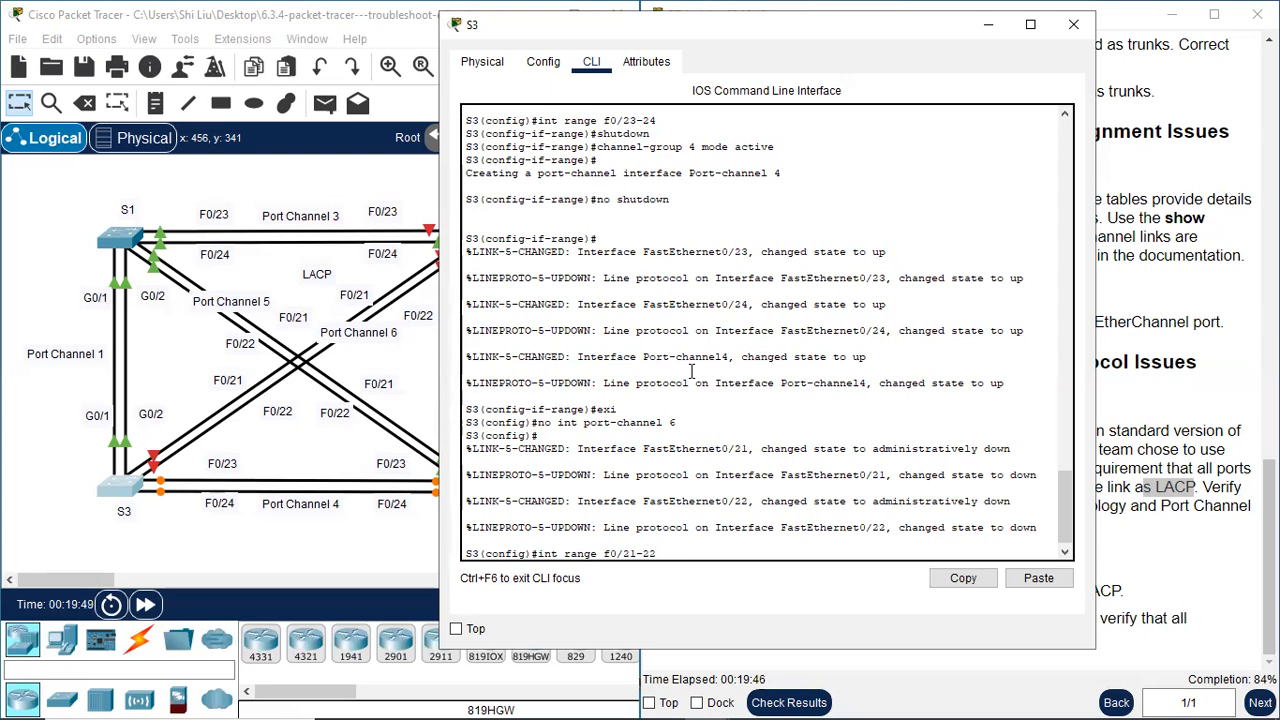
{"action": "scroll", "coordinate": [690, 371], "scroll_direction": "up", "scroll_amount": 15}
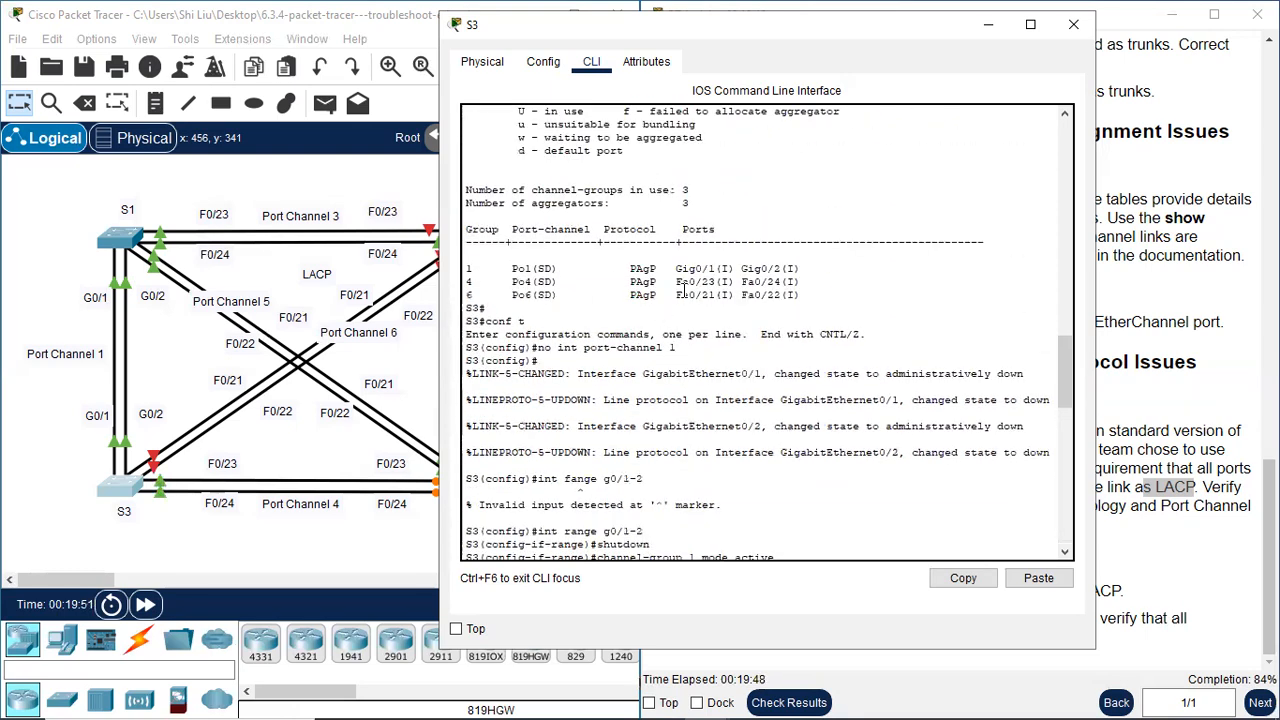
{"action": "scroll", "coordinate": [785, 300], "scroll_direction": "down", "scroll_amount": 15}
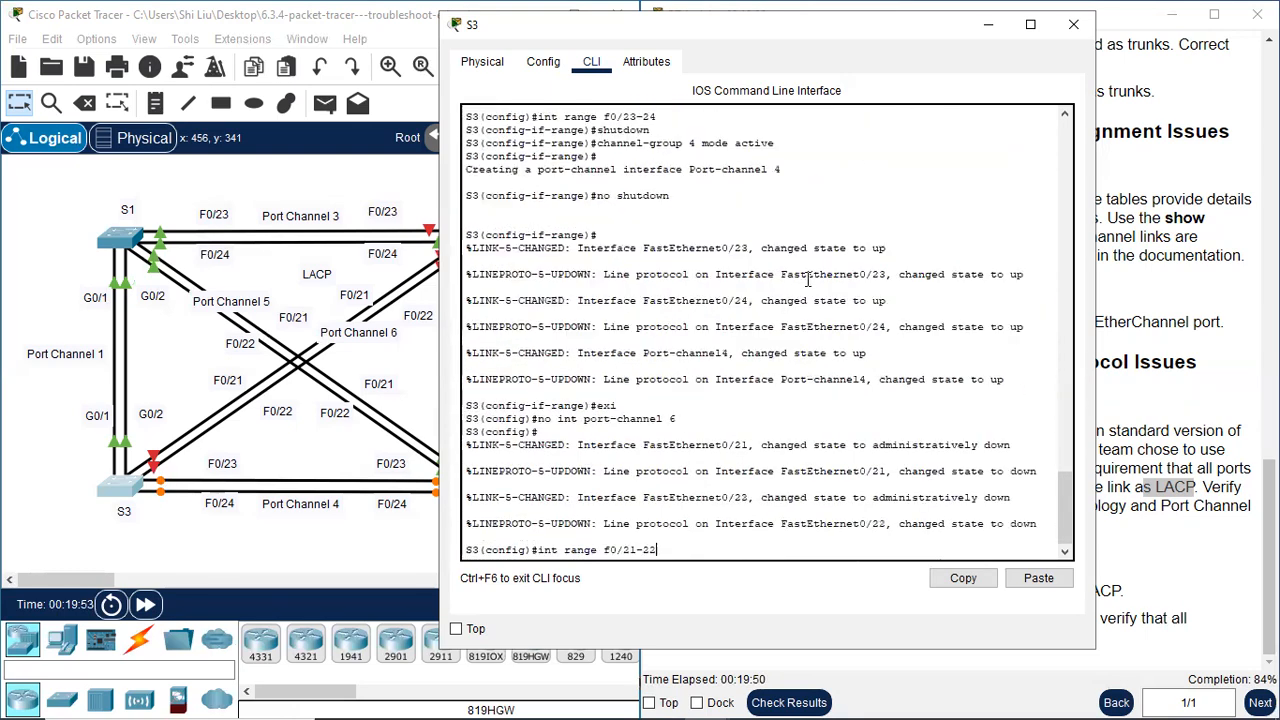
{"action": "key", "text": "Return"}
{"action": "type", "text": "shutdown"}
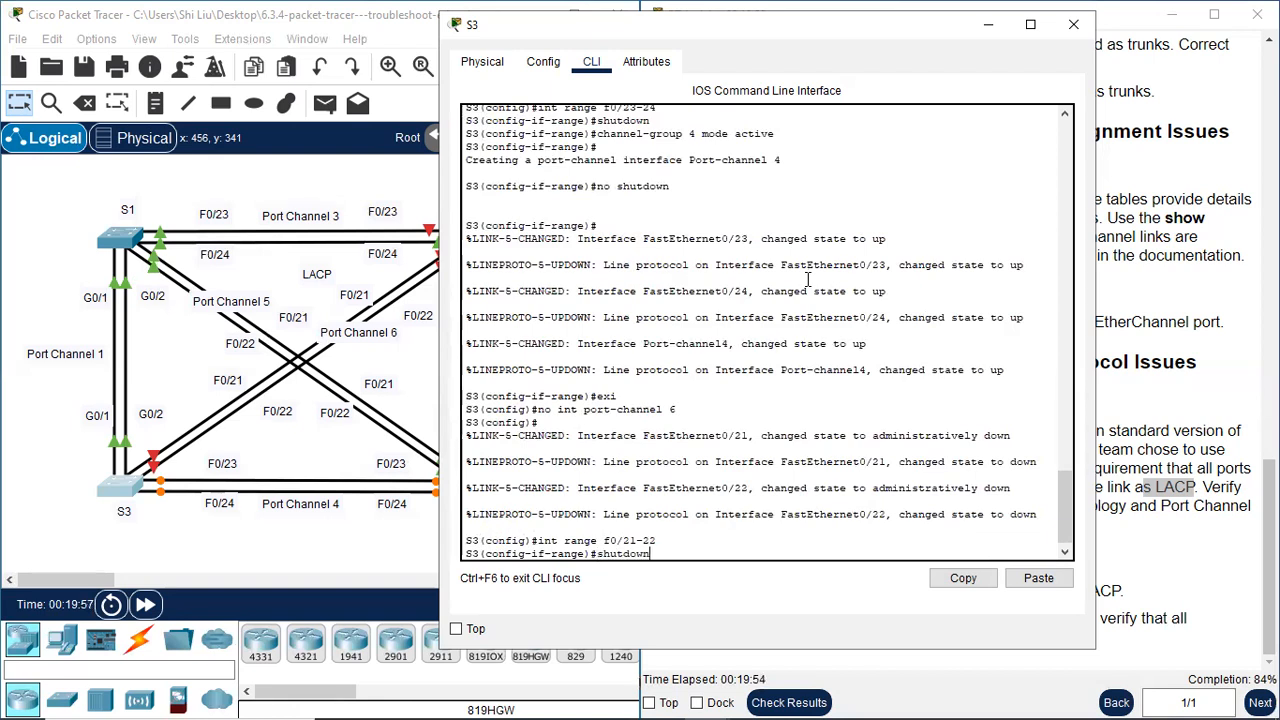
{"action": "key", "text": "Return"}
{"action": "key", "text": "Return"}
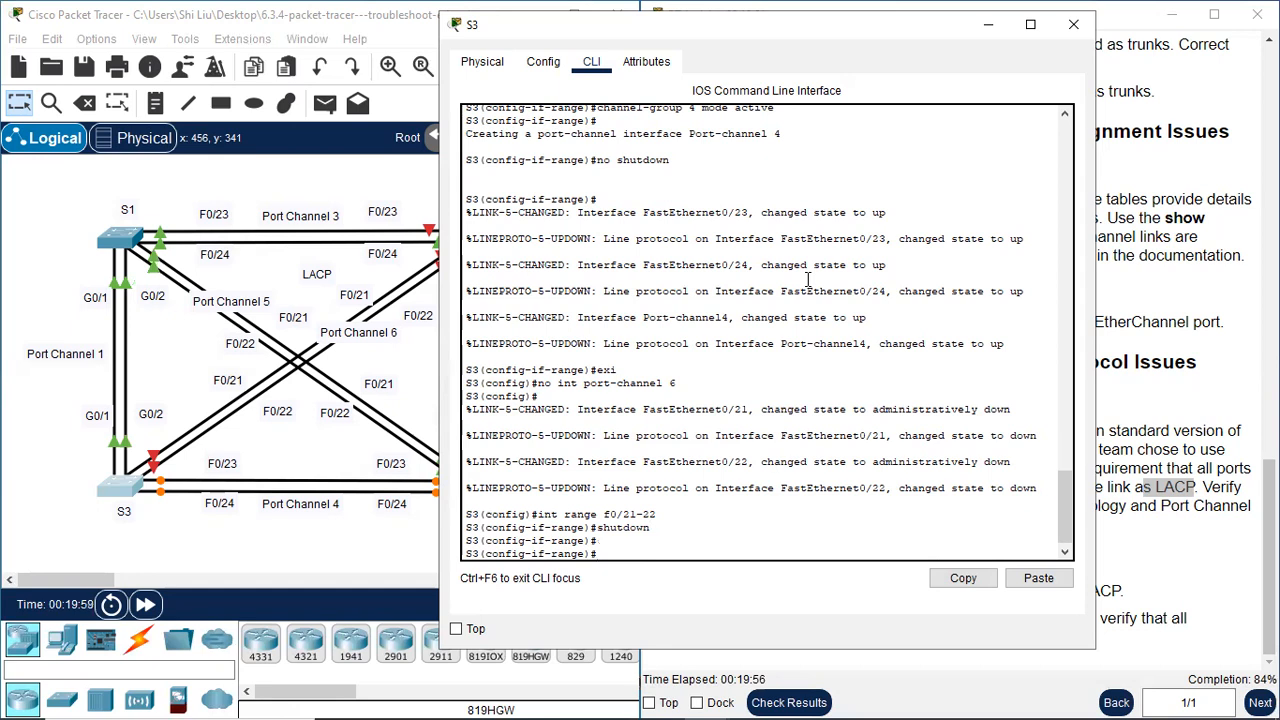
- Assign S3's f0/21-22 ports to channel-group 6 in active mode and re-enable them with no shutdown
{"action": "type", "text": "channel-group"}
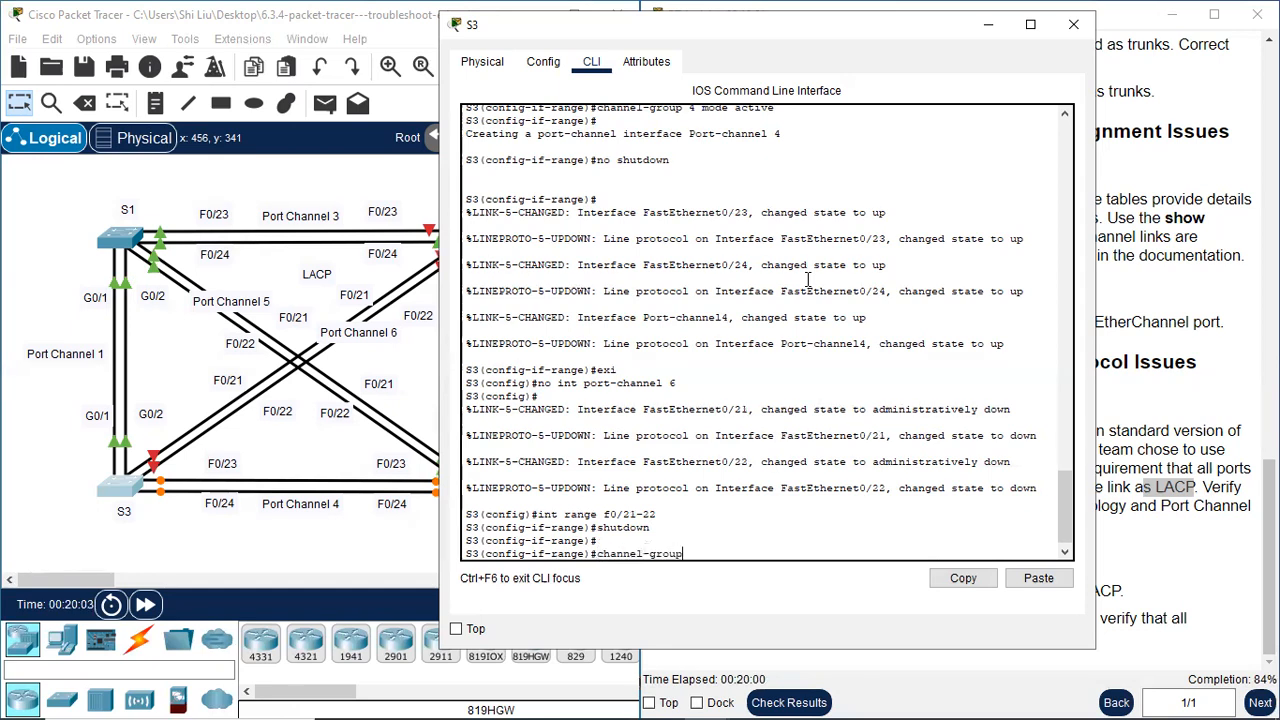
{"action": "type", "text": " 6 mode active"}
{"action": "key", "text": "Return"}
{"action": "type", "text": "no shutdown"}
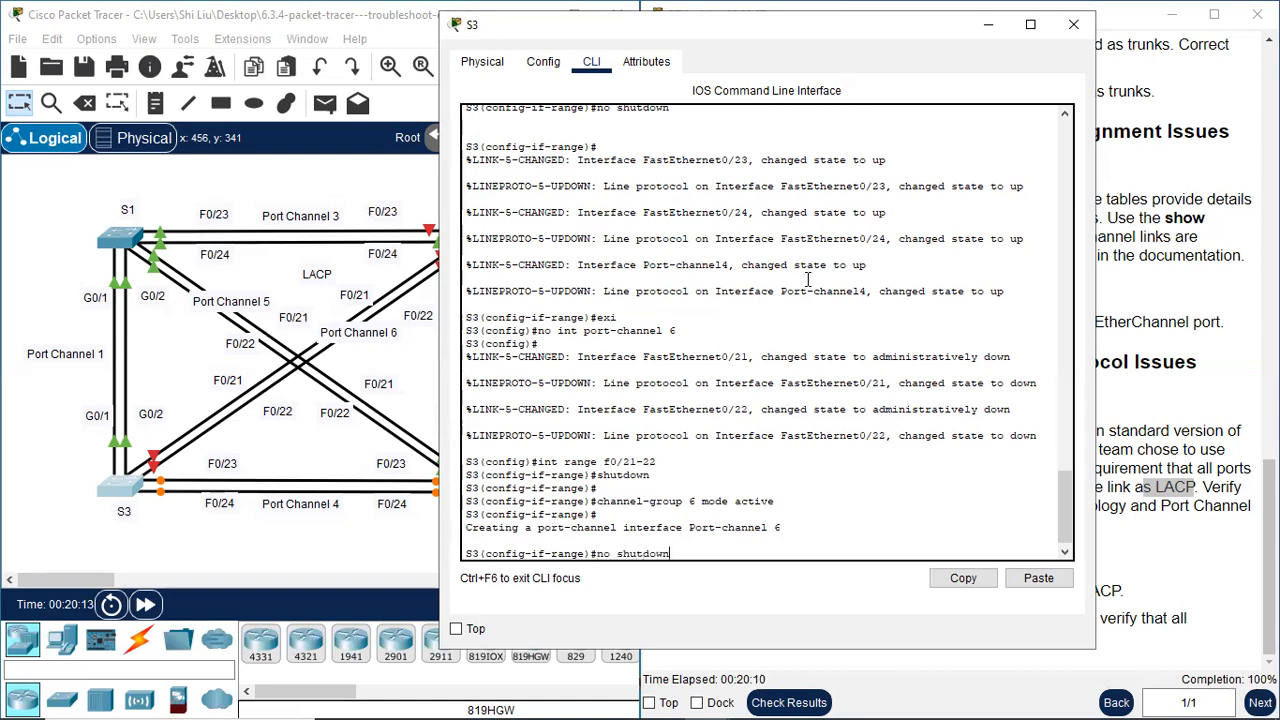
{"action": "key", "text": "Return"}
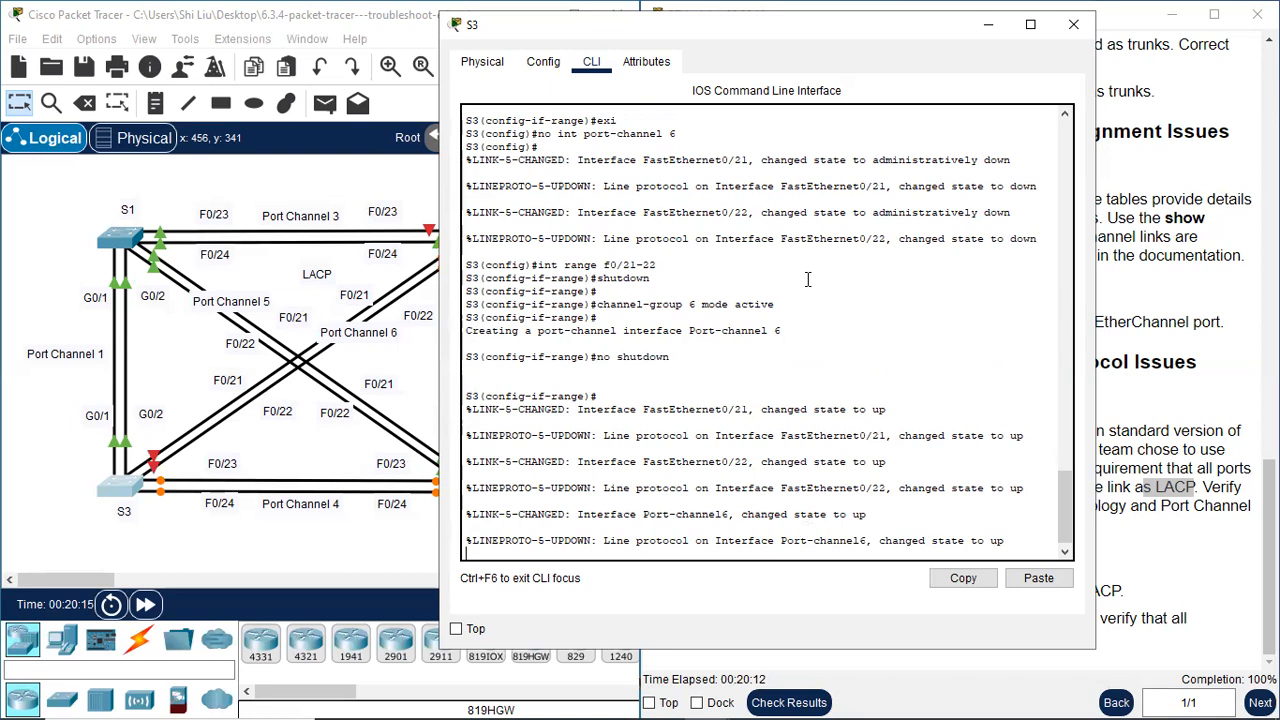
{"action": "key", "text": "Return"}
- Leave S3's configuration mode and run sh etherchannel summary to check the protocol and ports of each channel group
{"action": "type", "text": "end"}
{"action": "key", "text": "Return"}
{"action": "type", "text": "conf t"}
{"action": "key", "text": "Up"}
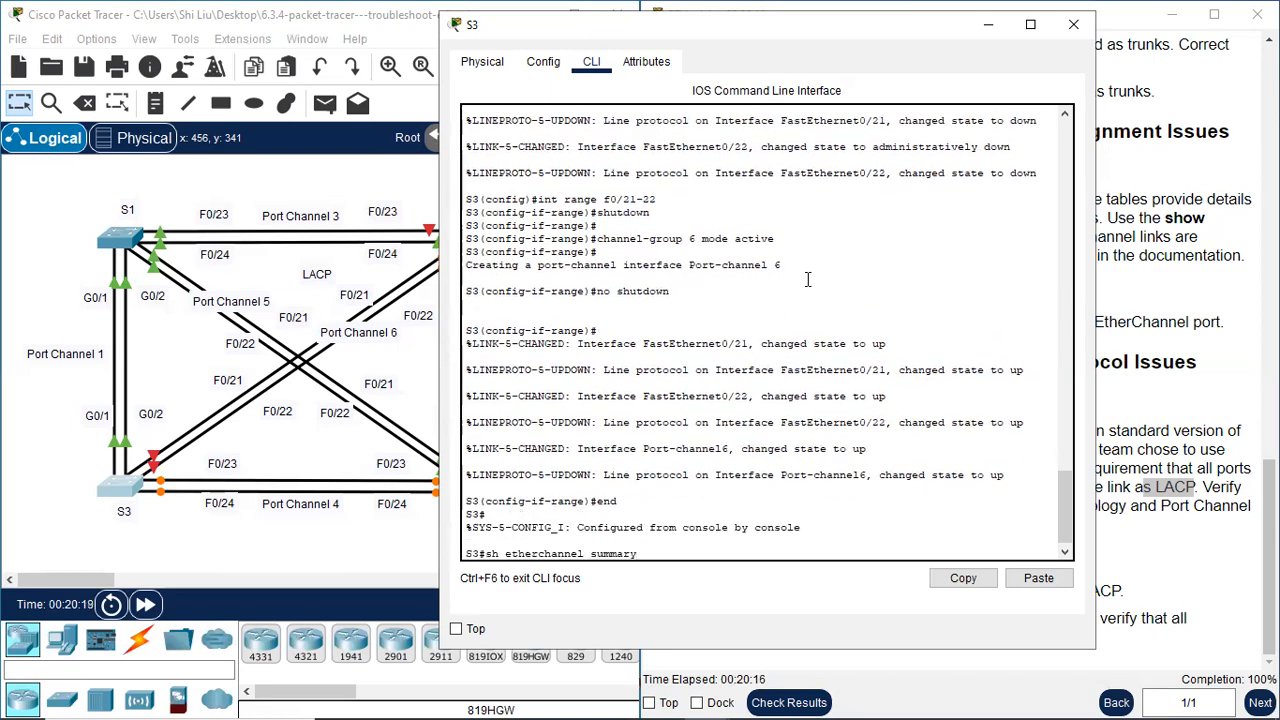
{"action": "key", "text": "Return"}
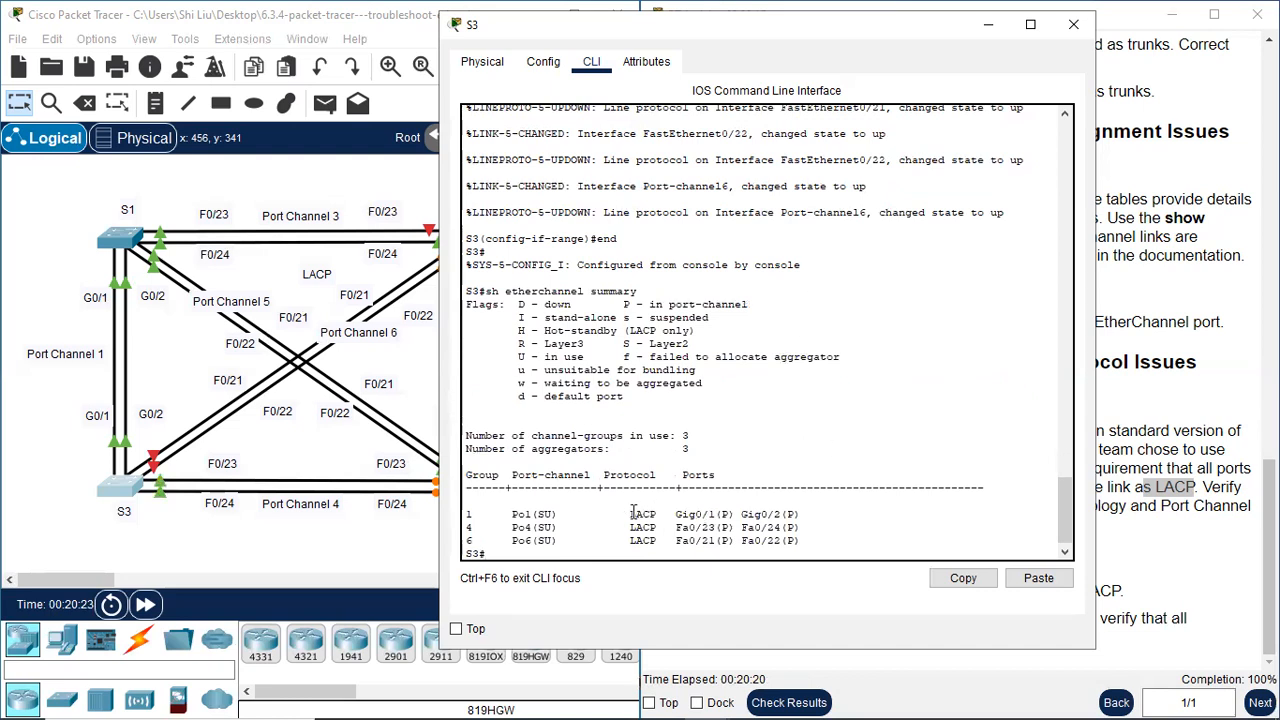
{"action": "left_click_drag", "start_coordinate": [633, 512], "coordinate": [672, 556]}
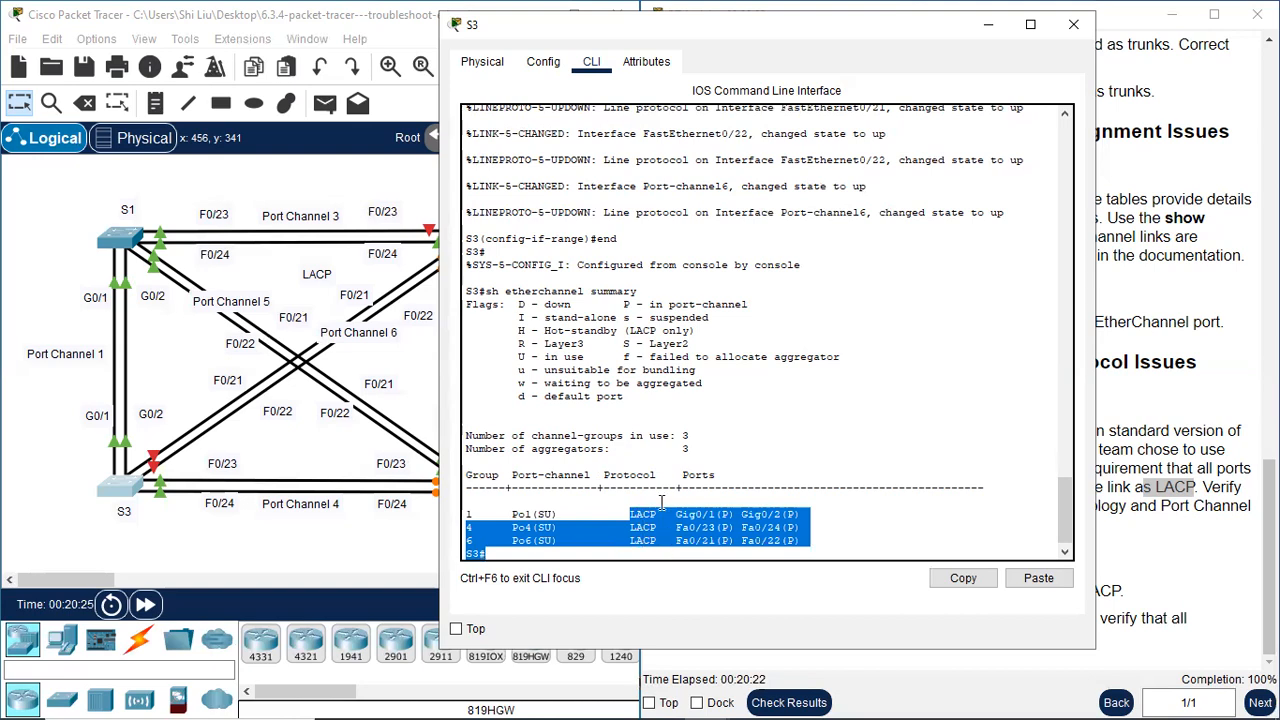
- Review the S3 commands that rebuilt channel group 1, from no int port-channel 1 to the interface range and channel-group commands
{"action": "scroll", "coordinate": [674, 487], "scroll_direction": "up", "scroll_amount": 10}
{"action": "scroll", "coordinate": [697, 461], "scroll_direction": "down", "scroll_amount": 5}
{"action": "scroll", "coordinate": [705, 445], "scroll_direction": "up", "scroll_amount": 12}
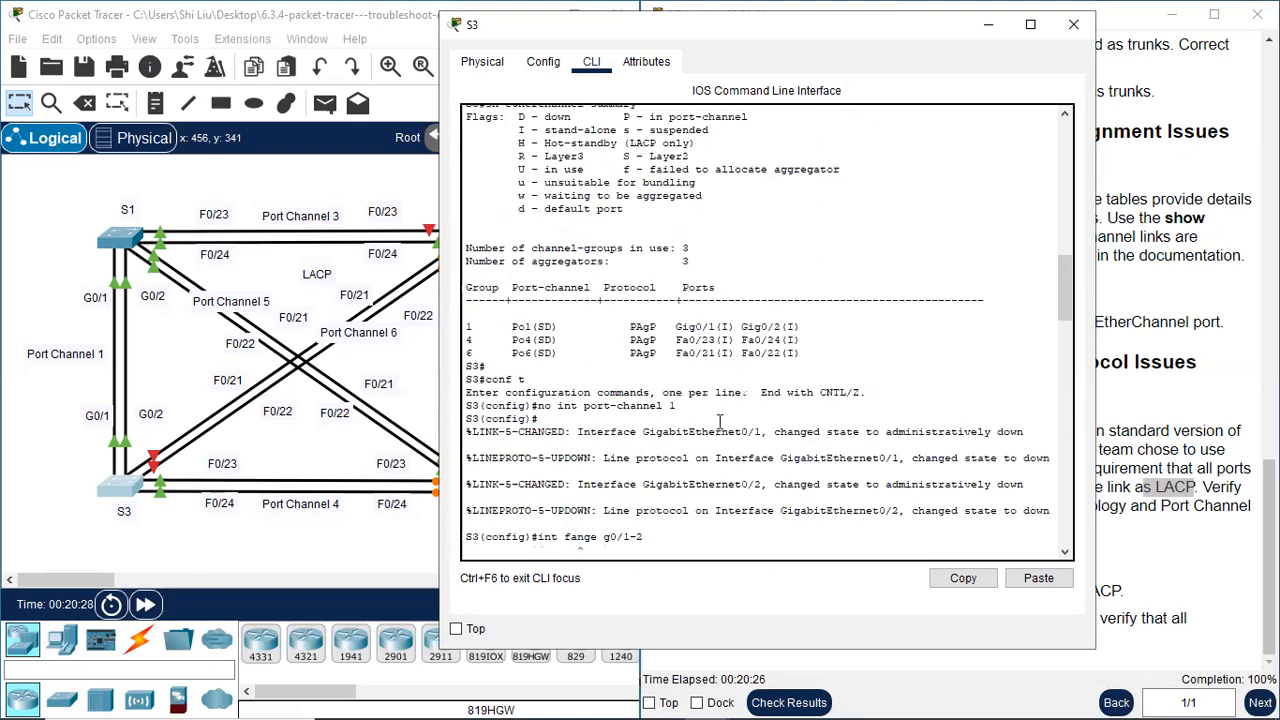
{"action": "scroll", "coordinate": [640, 286], "scroll_direction": "up", "scroll_amount": 8}
{"action": "scroll", "coordinate": [645, 282], "scroll_direction": "down", "scroll_amount": 10}
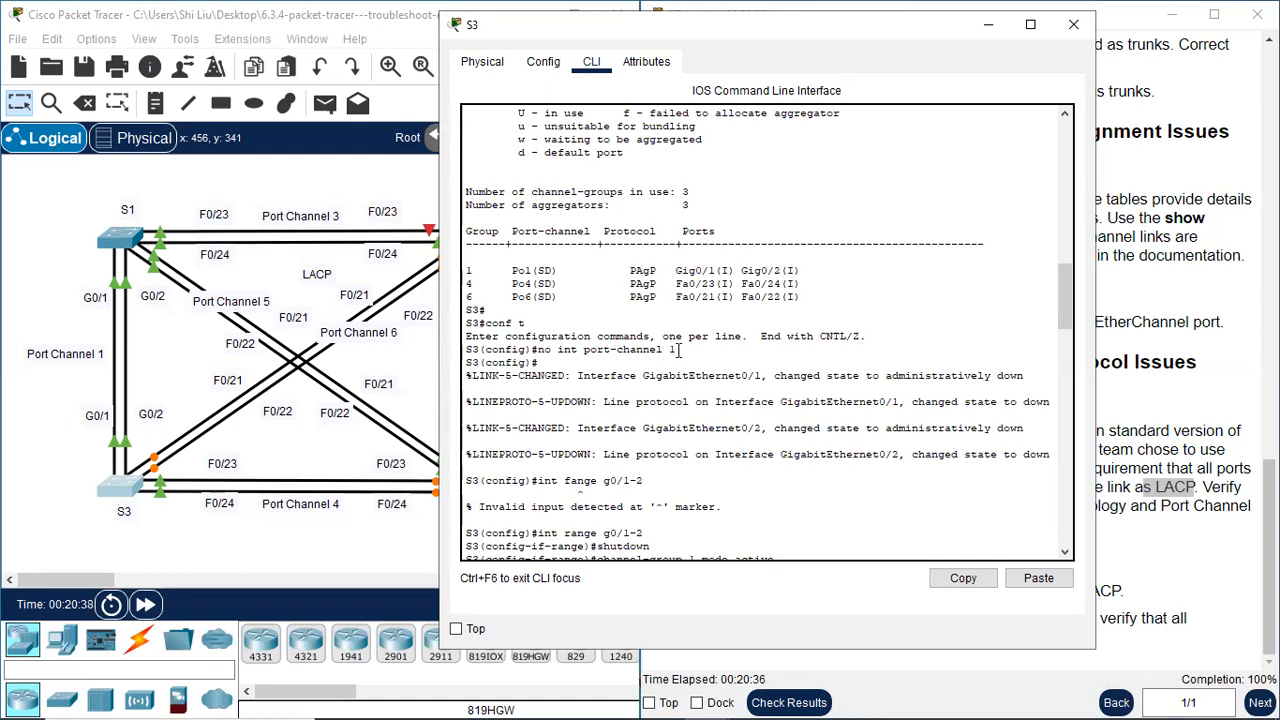
{"action": "left_click_drag", "start_coordinate": [676, 349], "coordinate": [540, 349]}
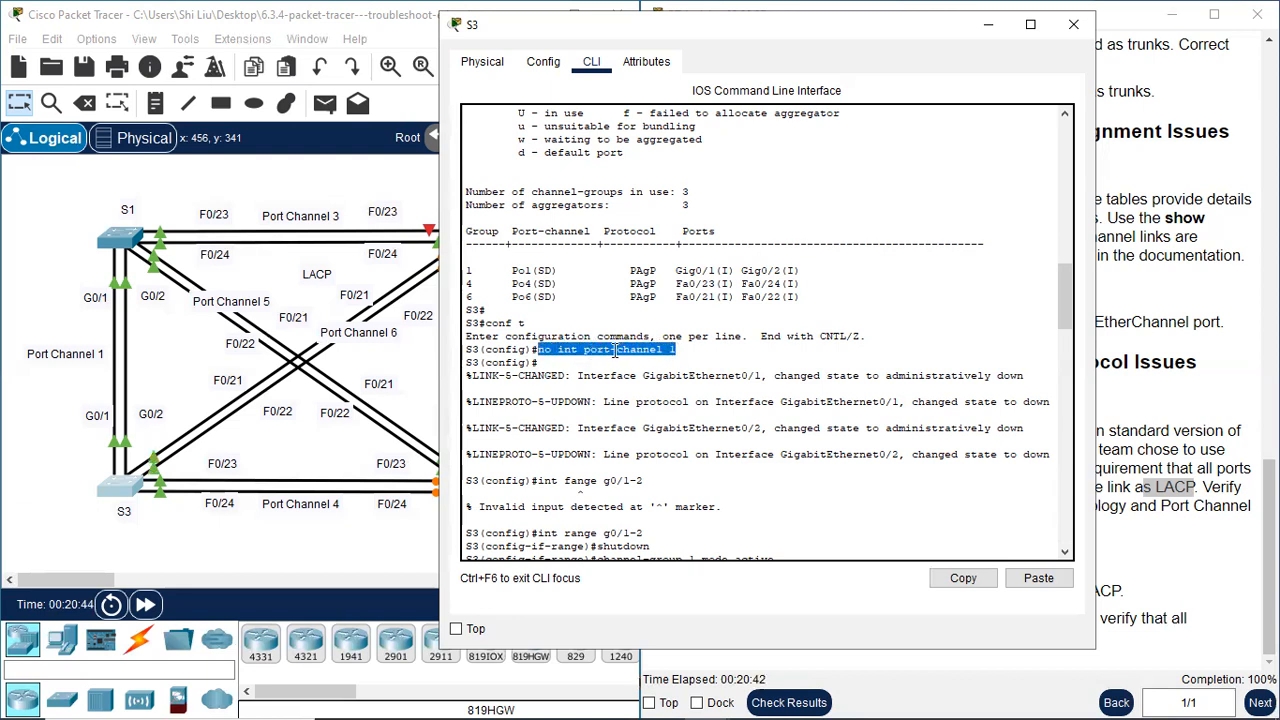
{"action": "left_click", "coordinate": [615, 349]}
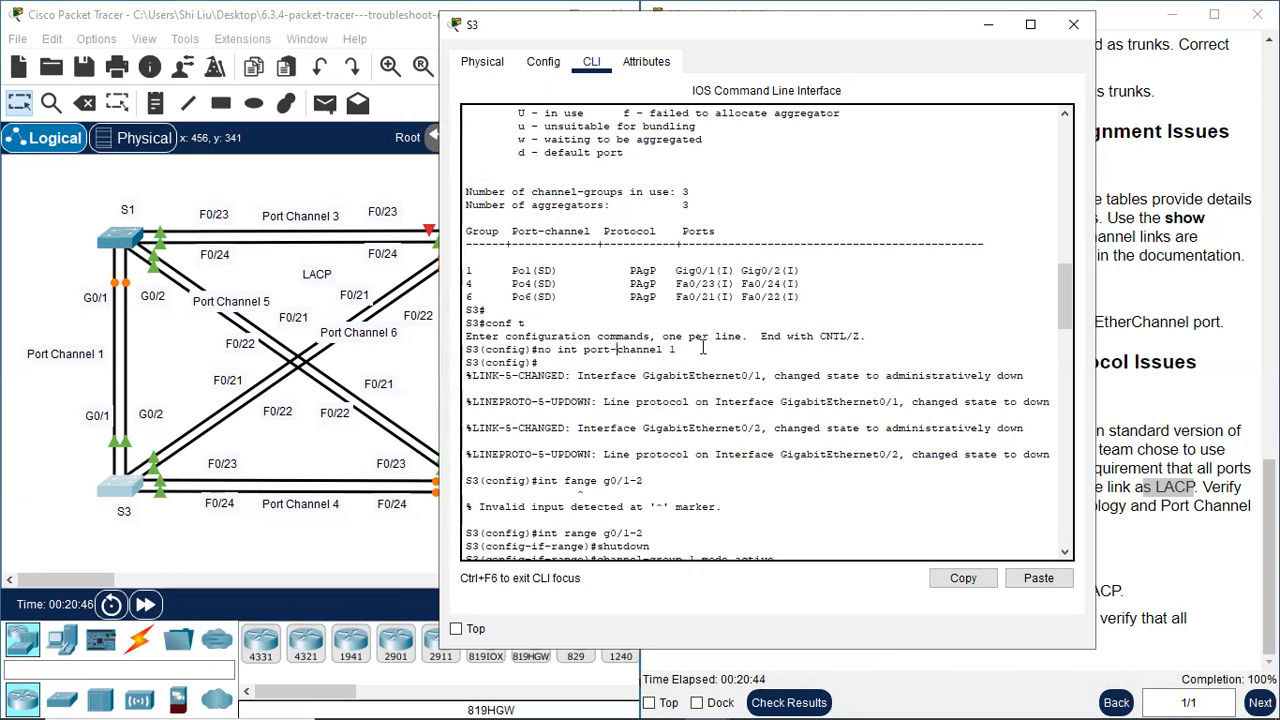
{"action": "scroll", "coordinate": [703, 347], "scroll_direction": "down", "scroll_amount": 1}
{"action": "left_click_drag", "start_coordinate": [680, 292], "coordinate": [568, 293]}
{"action": "left_click", "coordinate": [611, 315]}
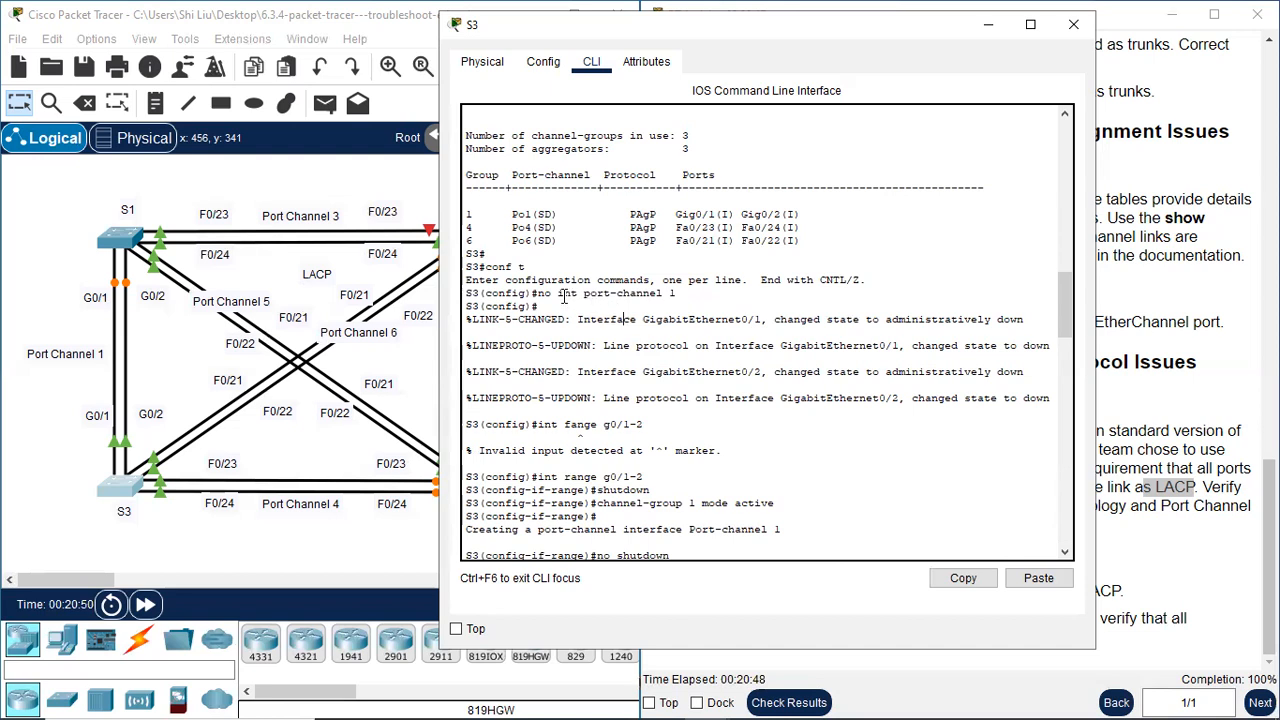
{"action": "left_click_drag", "start_coordinate": [558, 293], "coordinate": [665, 293]}
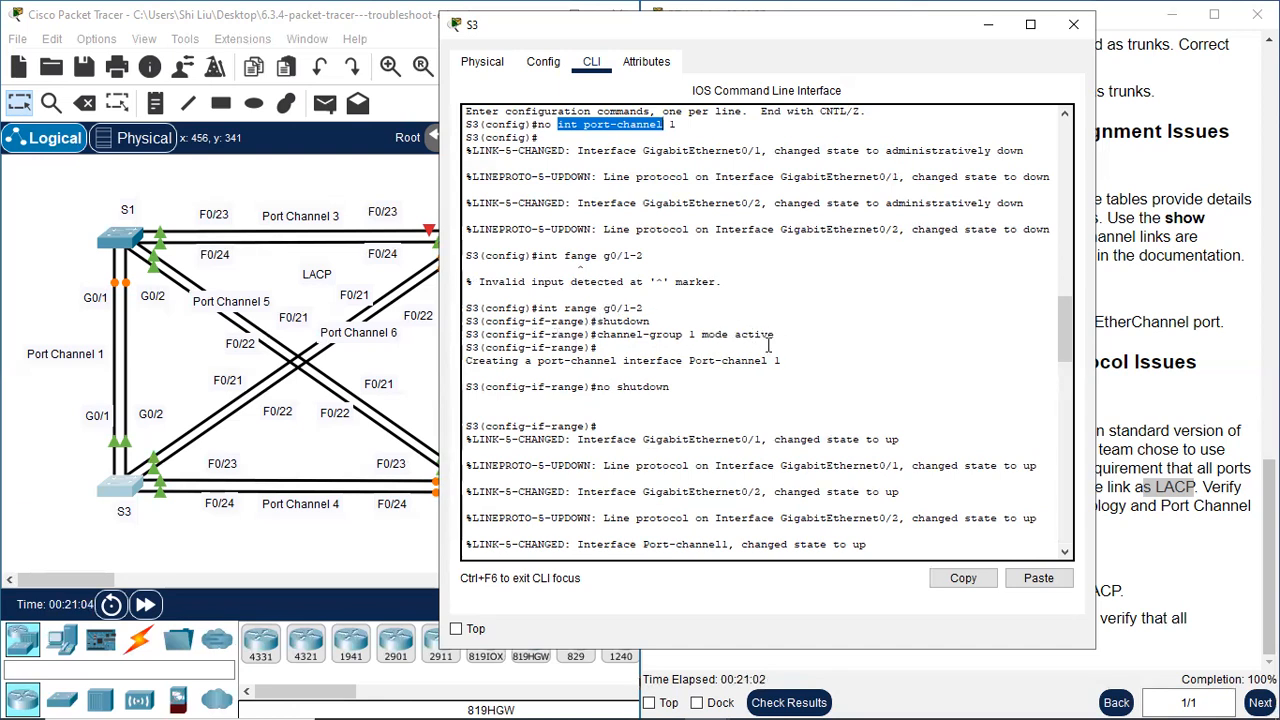
{"action": "scroll", "coordinate": [805, 335], "scroll_direction": "up", "scroll_amount": 3}
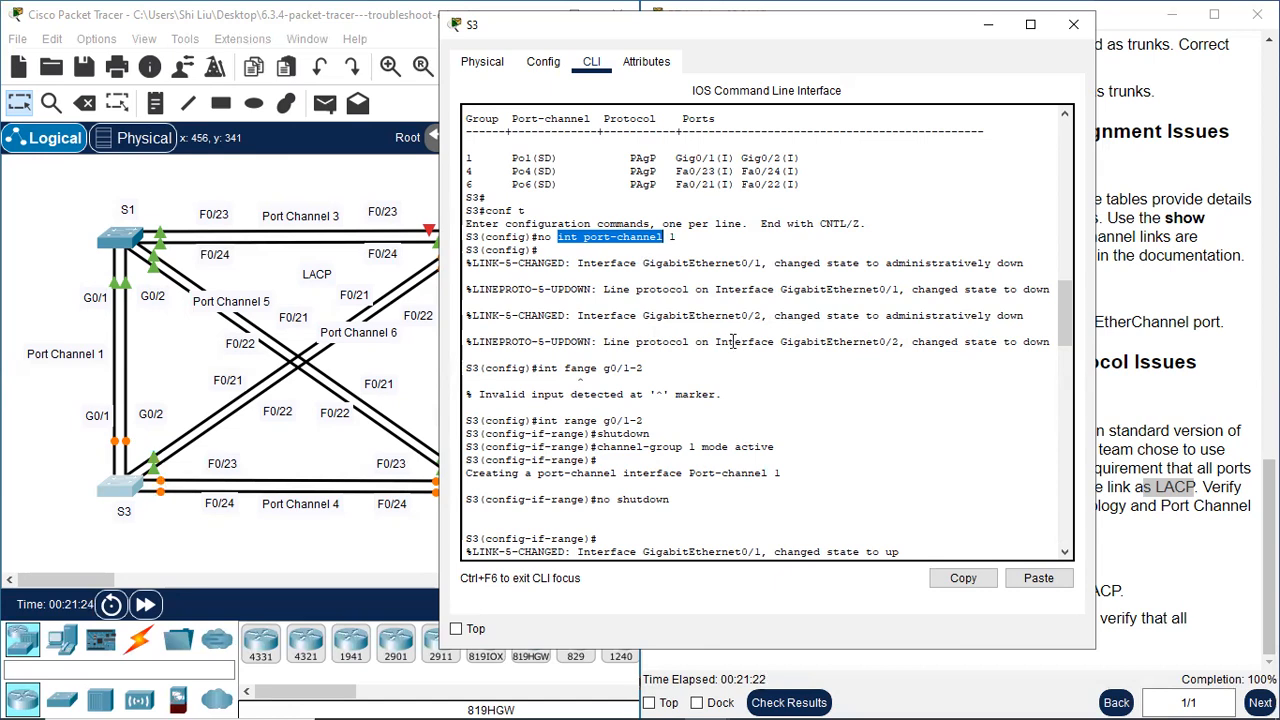
{"action": "left_click_drag", "start_coordinate": [715, 447], "coordinate": [762, 447]}
{"action": "left_click_drag", "start_coordinate": [466, 420], "coordinate": [650, 420]}
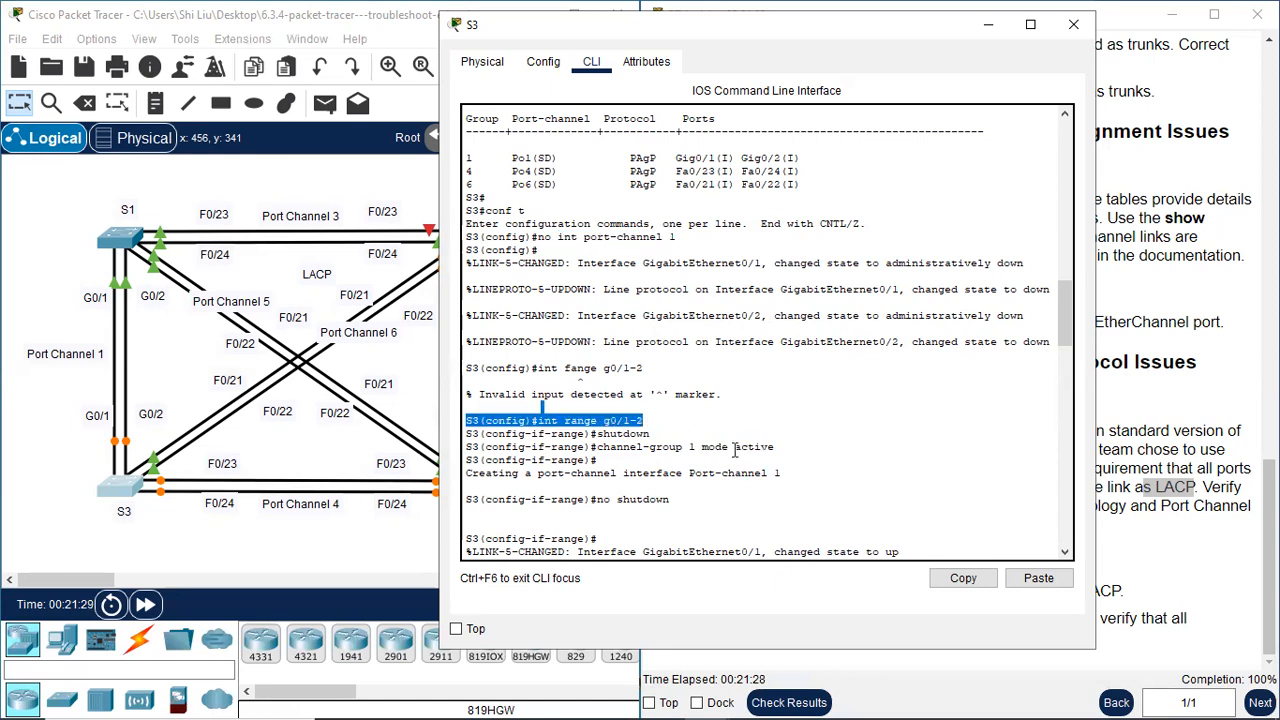
- Examine the original protocol of S3's channel groups alongside the no int port-channel 1 and channel-group 1 mode active commands
{"action": "left_click_drag", "start_coordinate": [715, 447], "coordinate": [770, 451]}
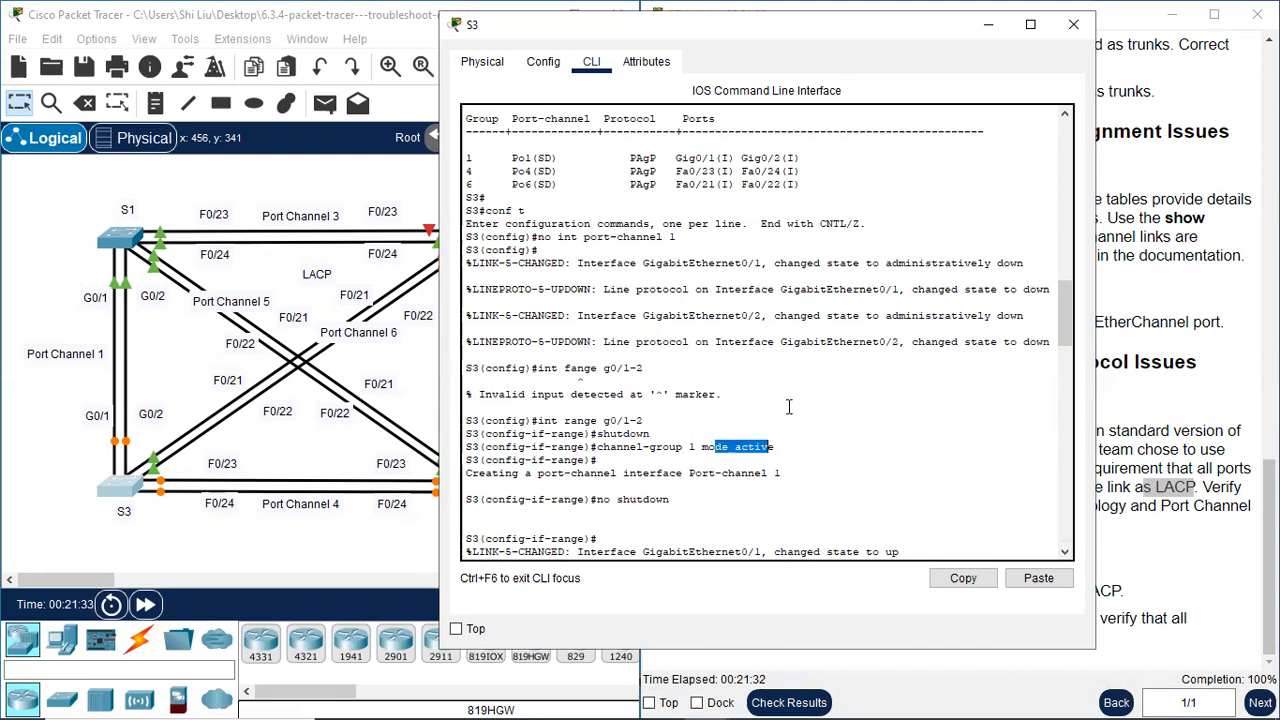
{"action": "scroll", "coordinate": [789, 406], "scroll_direction": "up", "scroll_amount": 6}
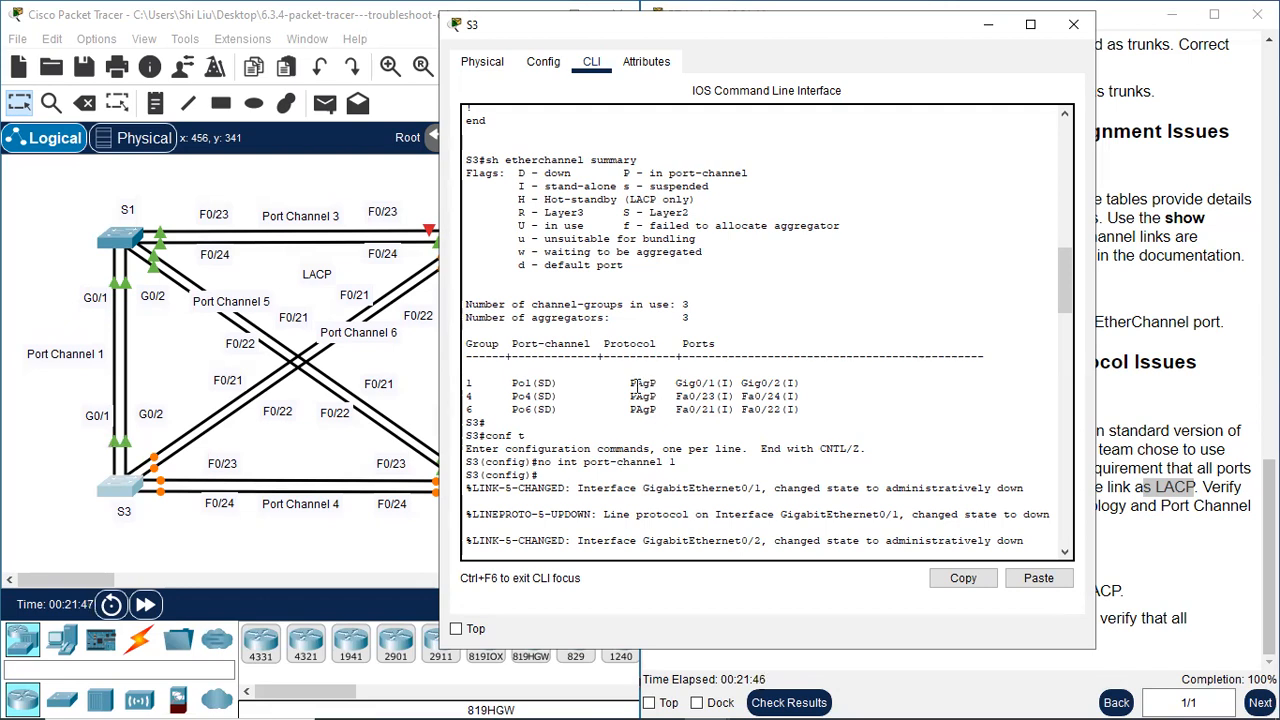
{"action": "scroll", "coordinate": [633, 386], "scroll_direction": "down", "scroll_amount": 3}
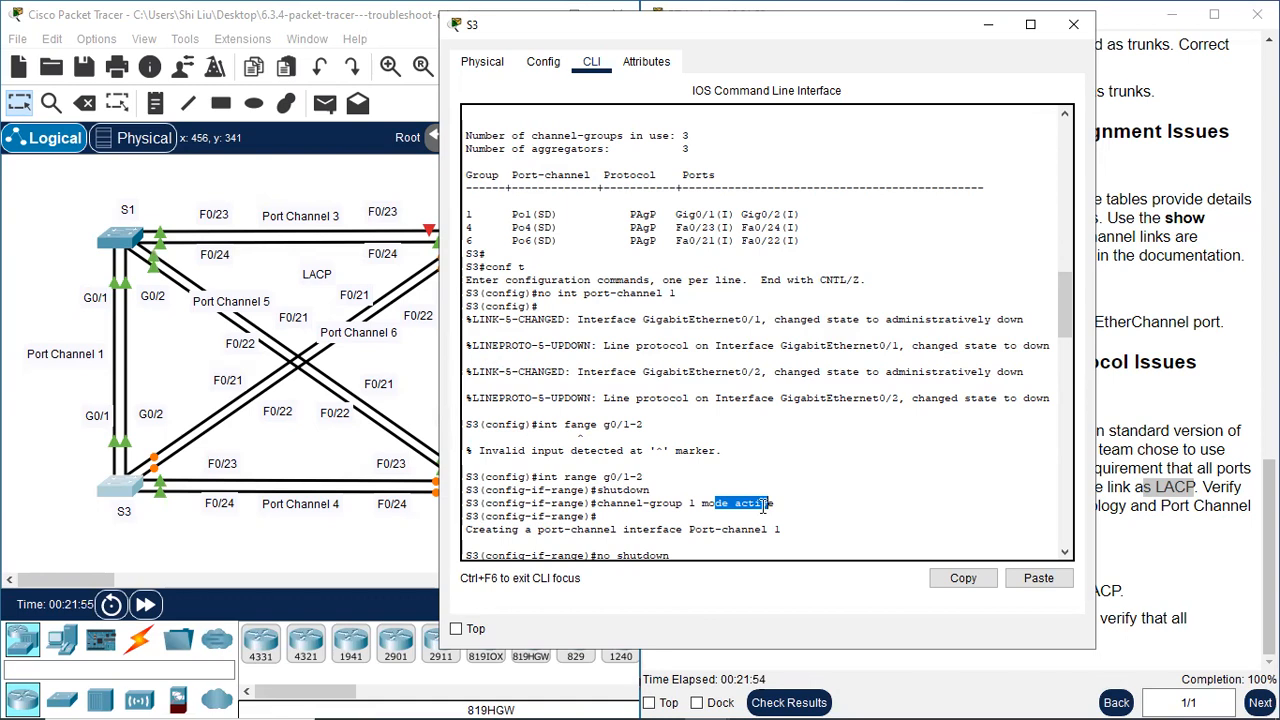
{"action": "scroll", "coordinate": [722, 398], "scroll_direction": "up", "scroll_amount": 1}
{"action": "left_click_drag", "start_coordinate": [677, 350], "coordinate": [558, 350]}
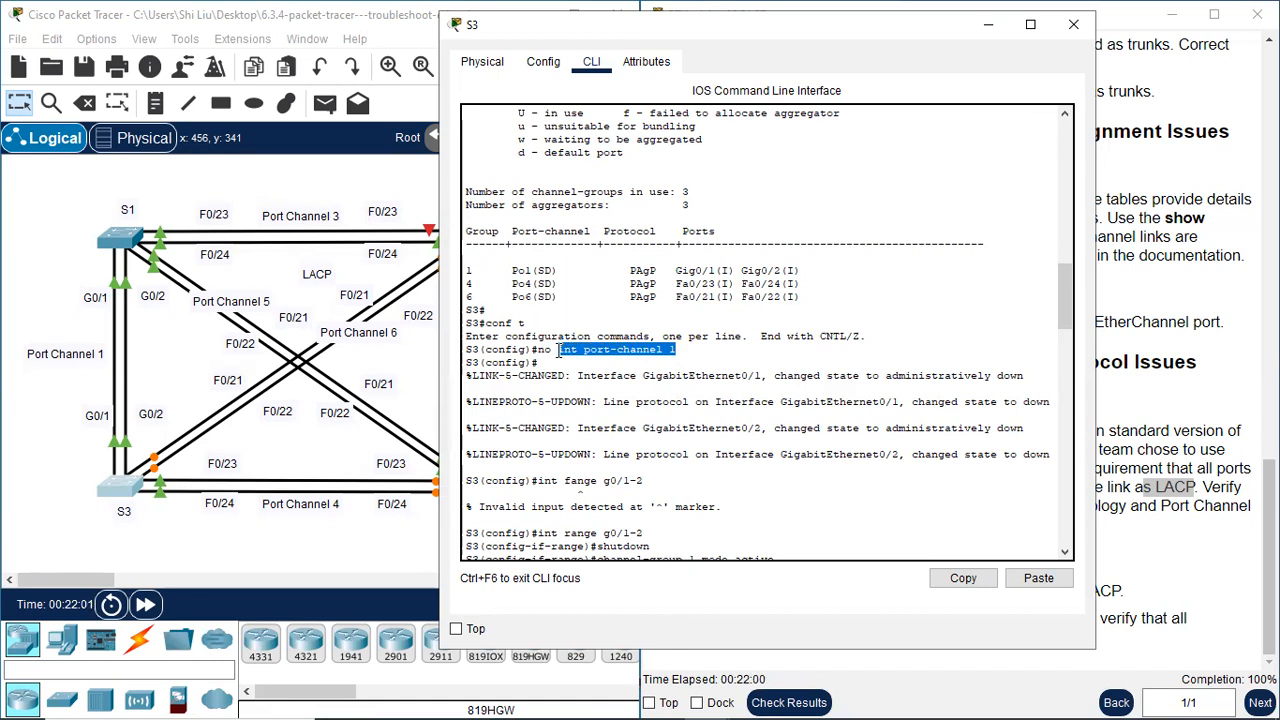
{"action": "scroll", "coordinate": [688, 510], "scroll_direction": "down", "scroll_amount": 1}
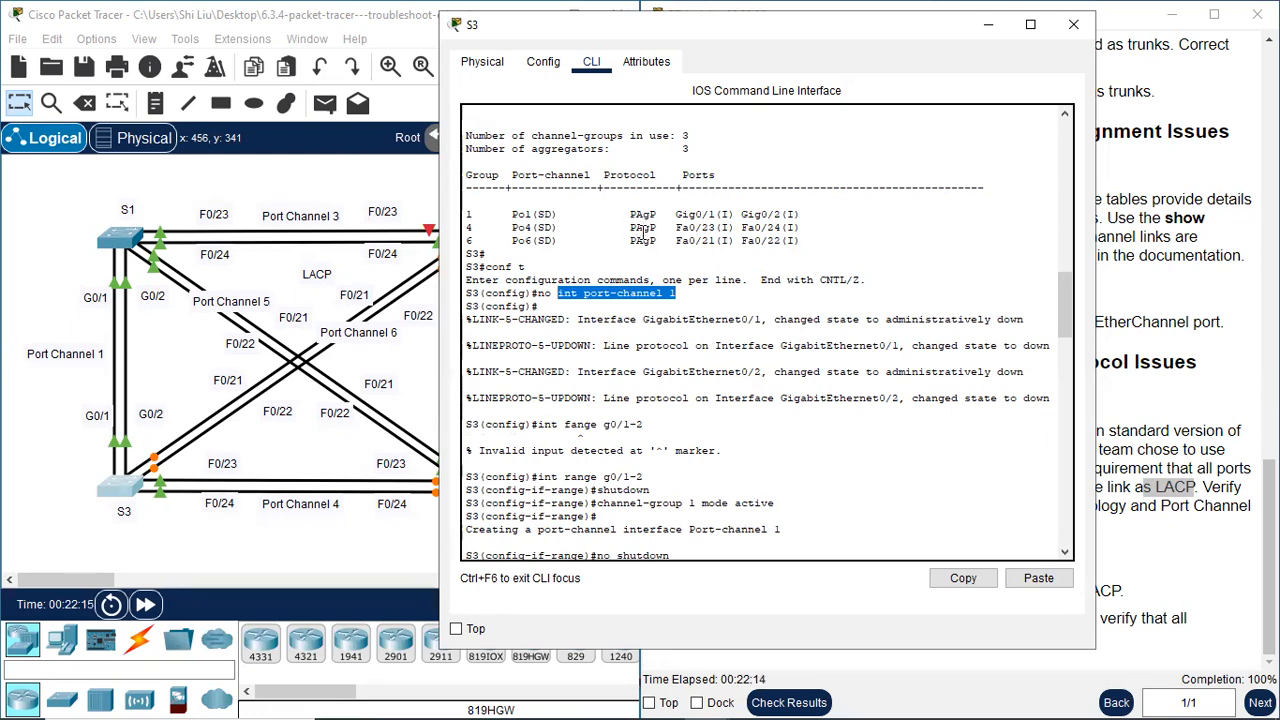
{"action": "left_click", "coordinate": [691, 325]}
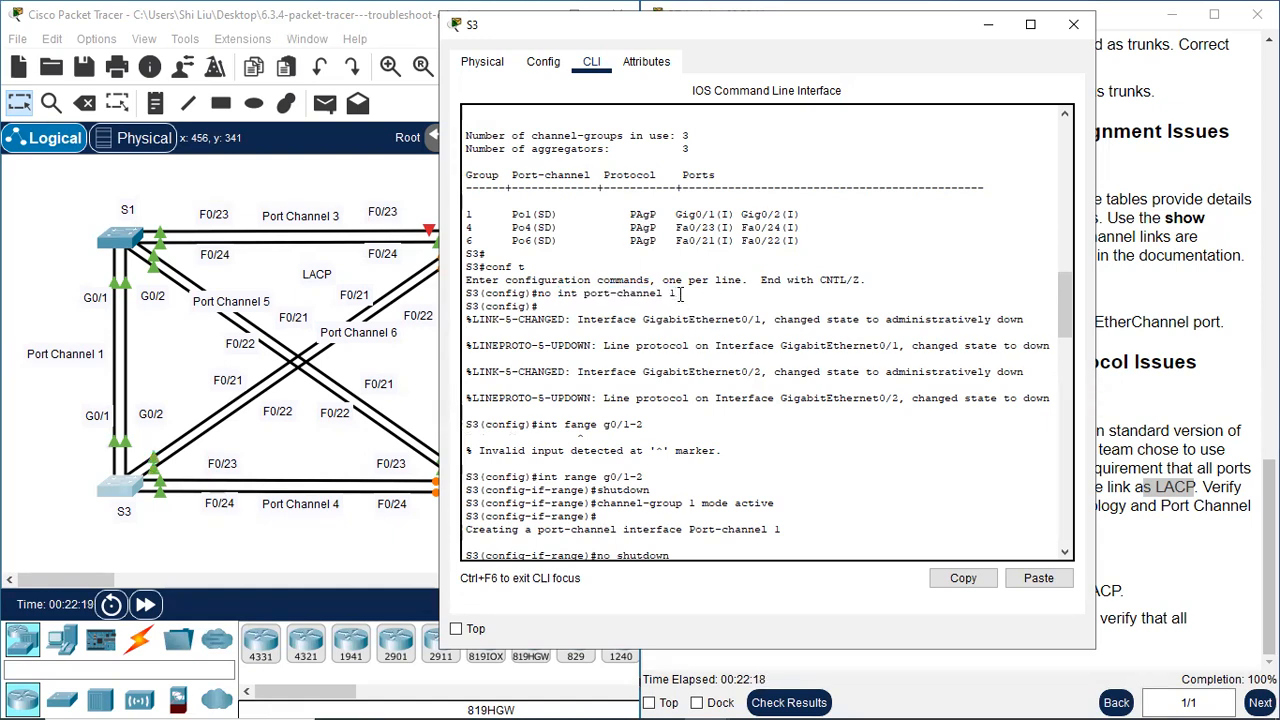
{"action": "left_click_drag", "start_coordinate": [677, 293], "coordinate": [560, 293]}
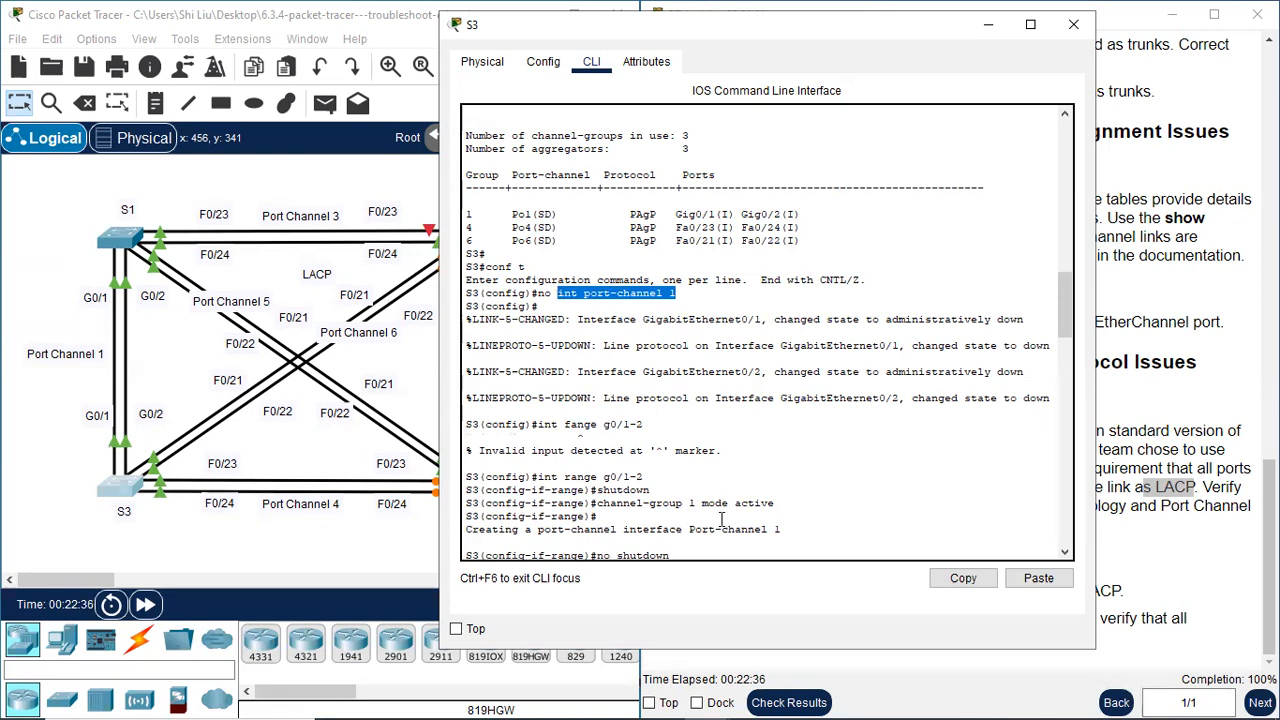
{"action": "left_click", "coordinate": [675, 292]}
{"action": "left_click_drag", "start_coordinate": [677, 296], "coordinate": [558, 291]}
- Close S3's window and review the device and Port Channel tables in the activity instructions, back to the objectives
{"action": "left_click", "coordinate": [1073, 33]}
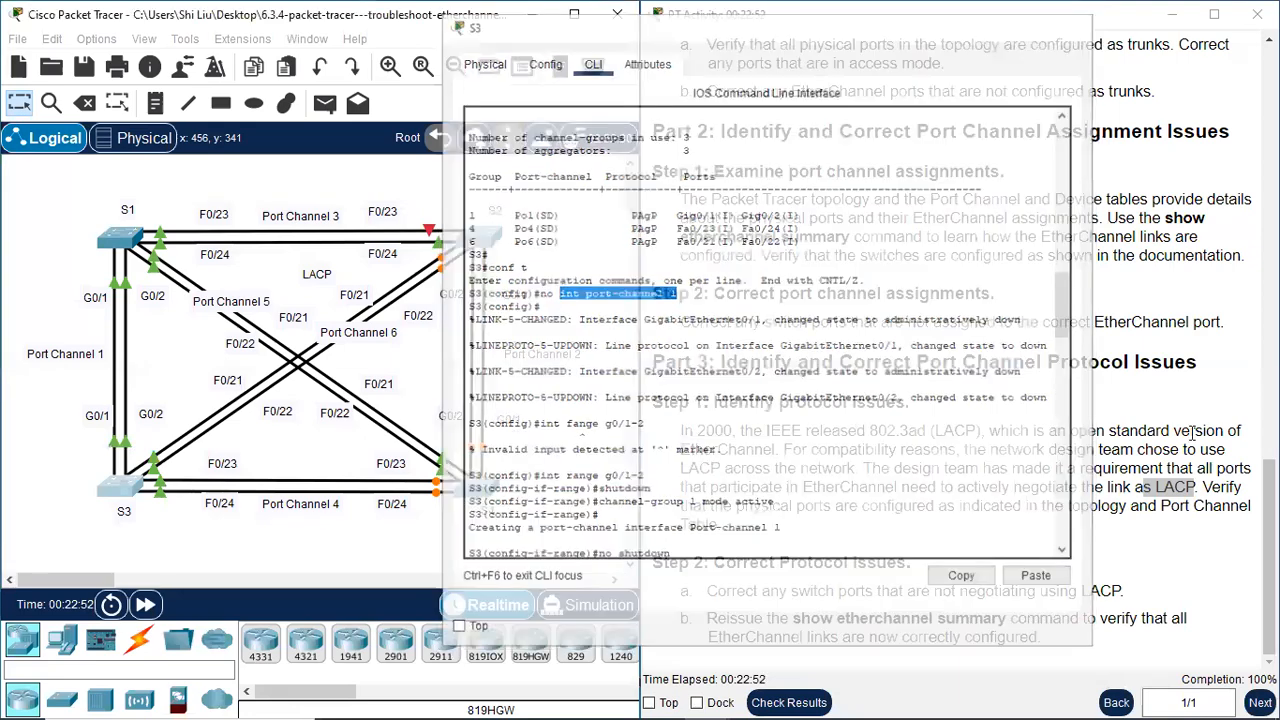
{"action": "scroll", "coordinate": [1035, 557], "scroll_direction": "up", "scroll_amount": 8}
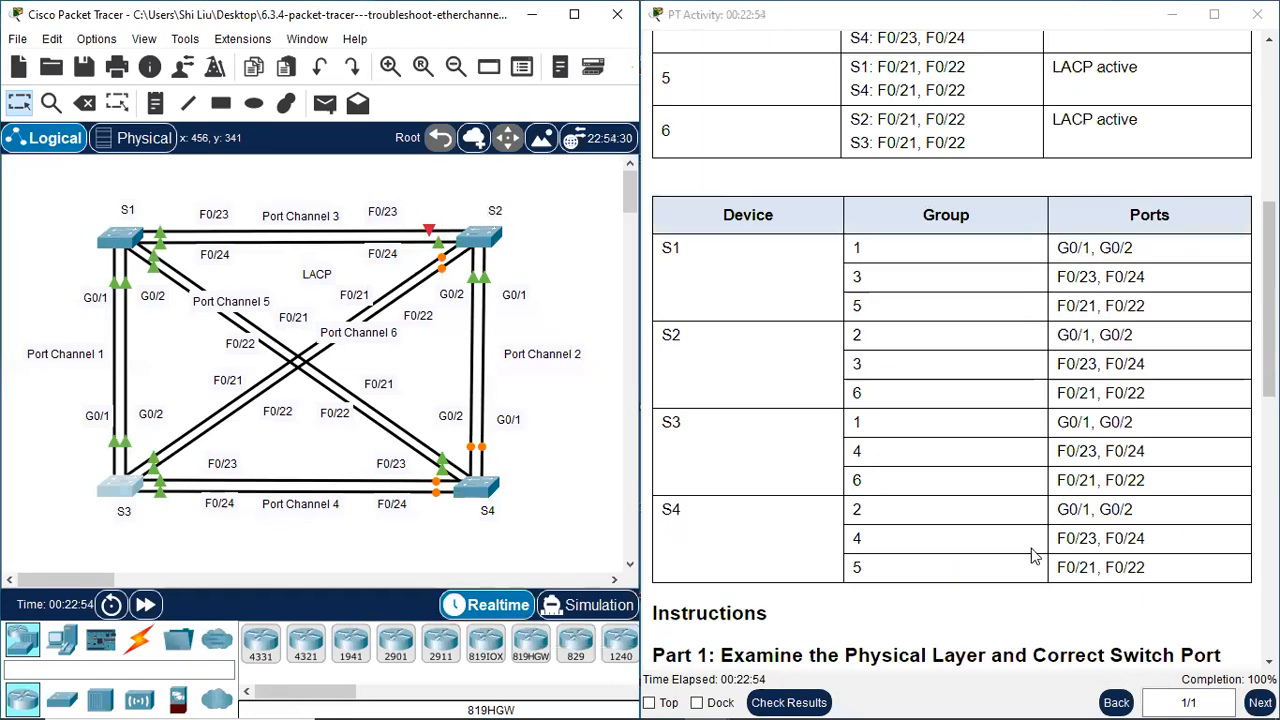
{"action": "scroll", "coordinate": [1035, 557], "scroll_direction": "up", "scroll_amount": 5}
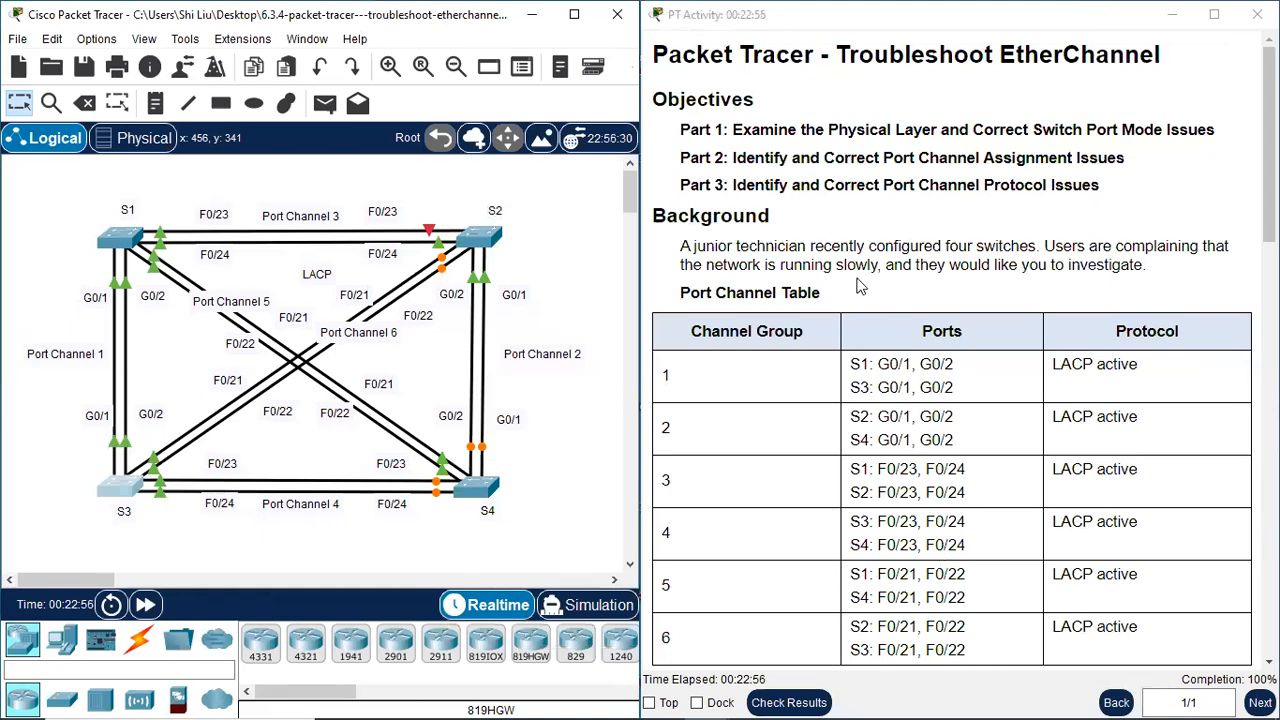